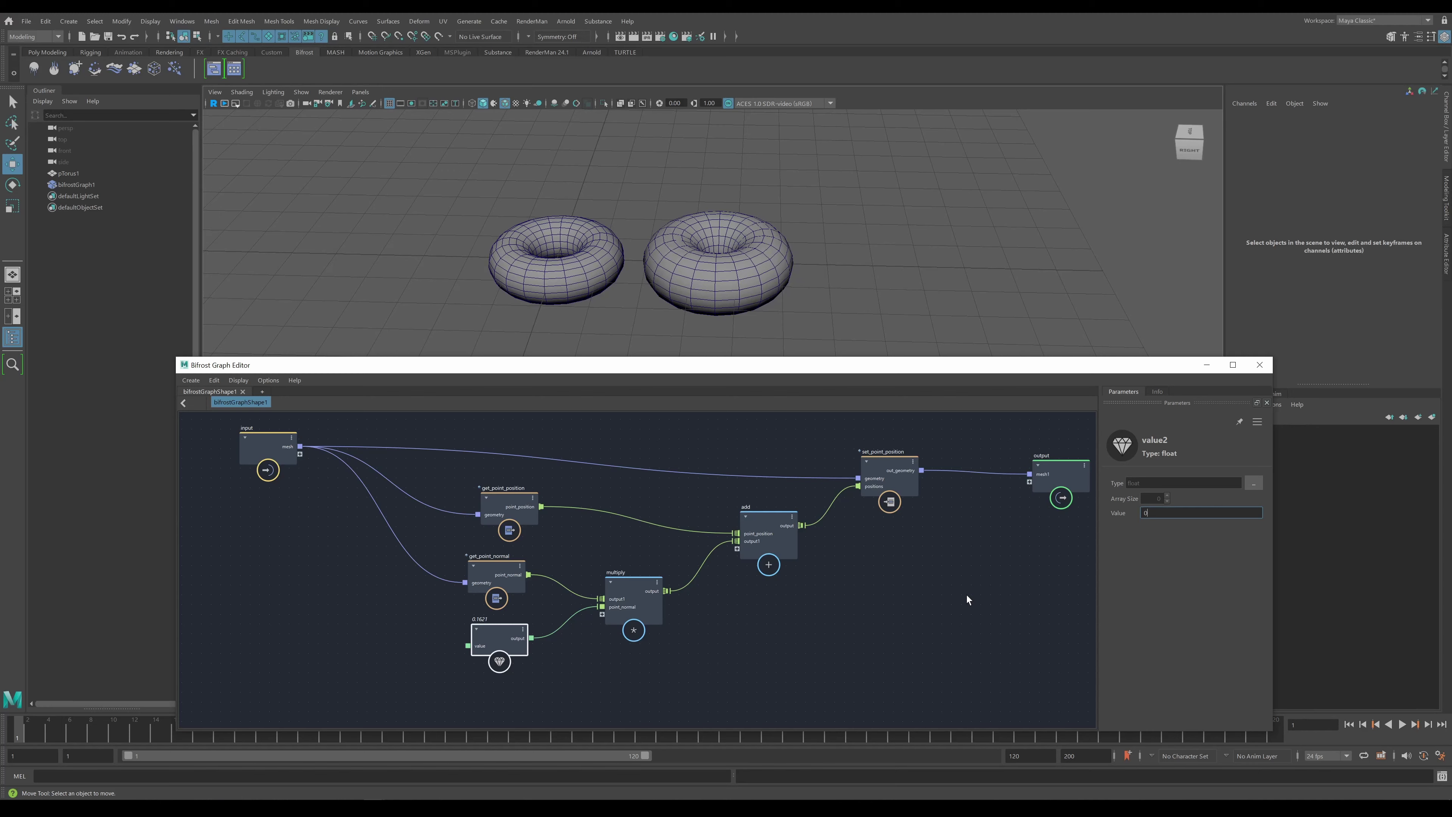
- Set the float constant's value to 0 and shift the Bifrost Graph Editor slightly, with the whole node network framed
click(966, 596)
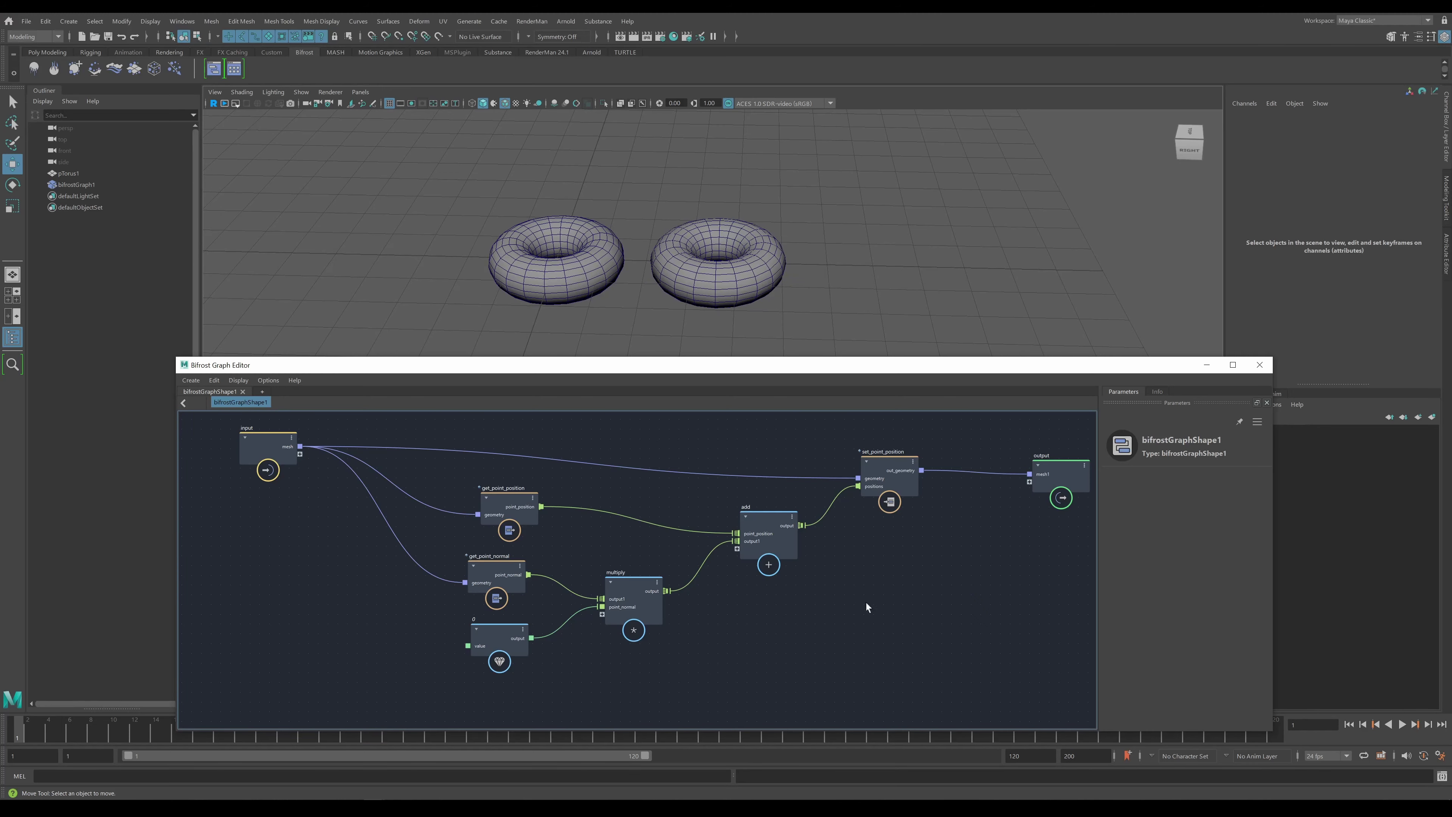
drag(1072, 374, 1108, 375)
scroll(837, 554, up, 3)
scroll(836, 554, down, 3)
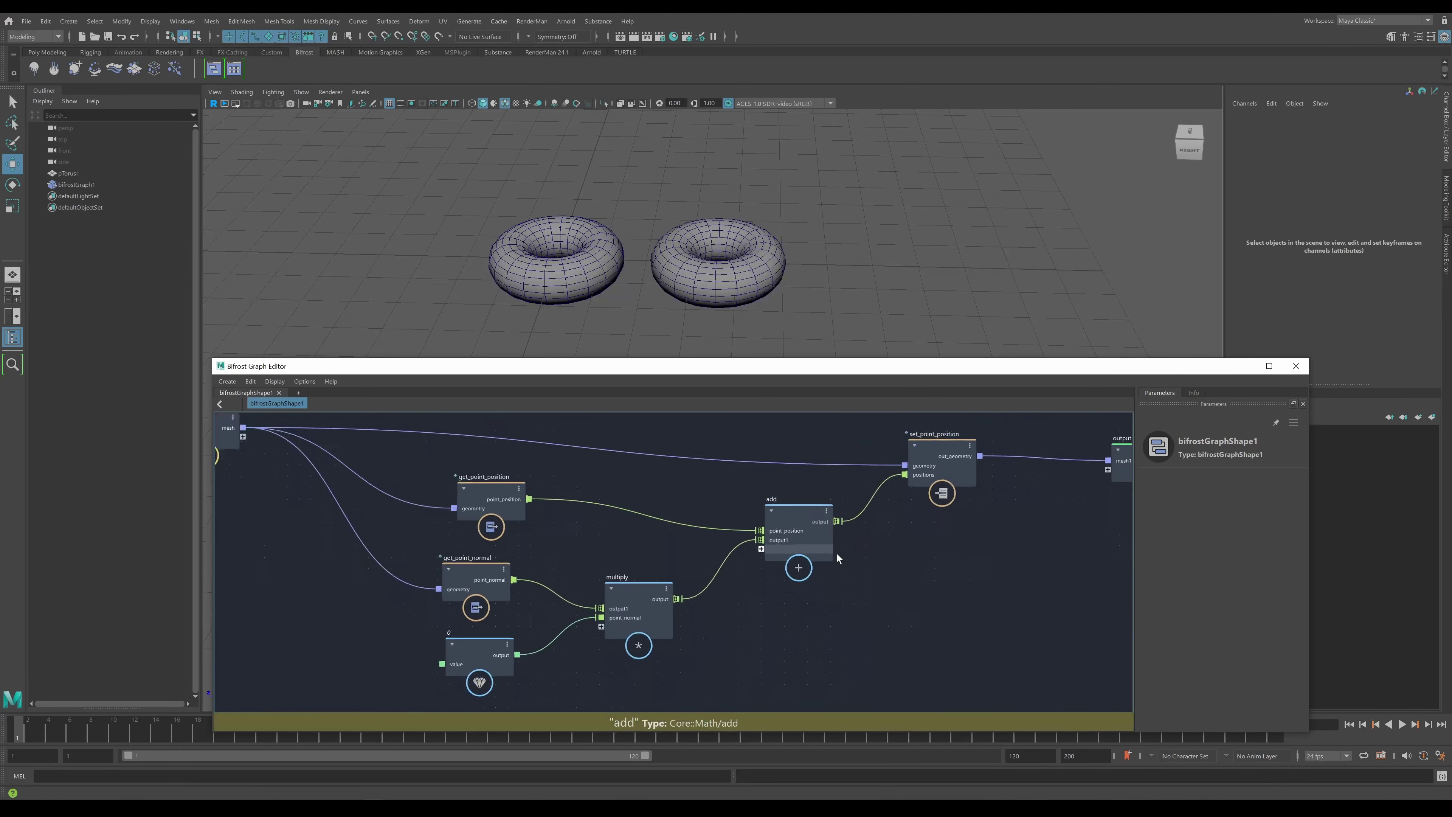
mouse_move(972, 593)
middle_down()
mouse_move(910, 593)
mouse_move(947, 594)
middle_up()
key(a)
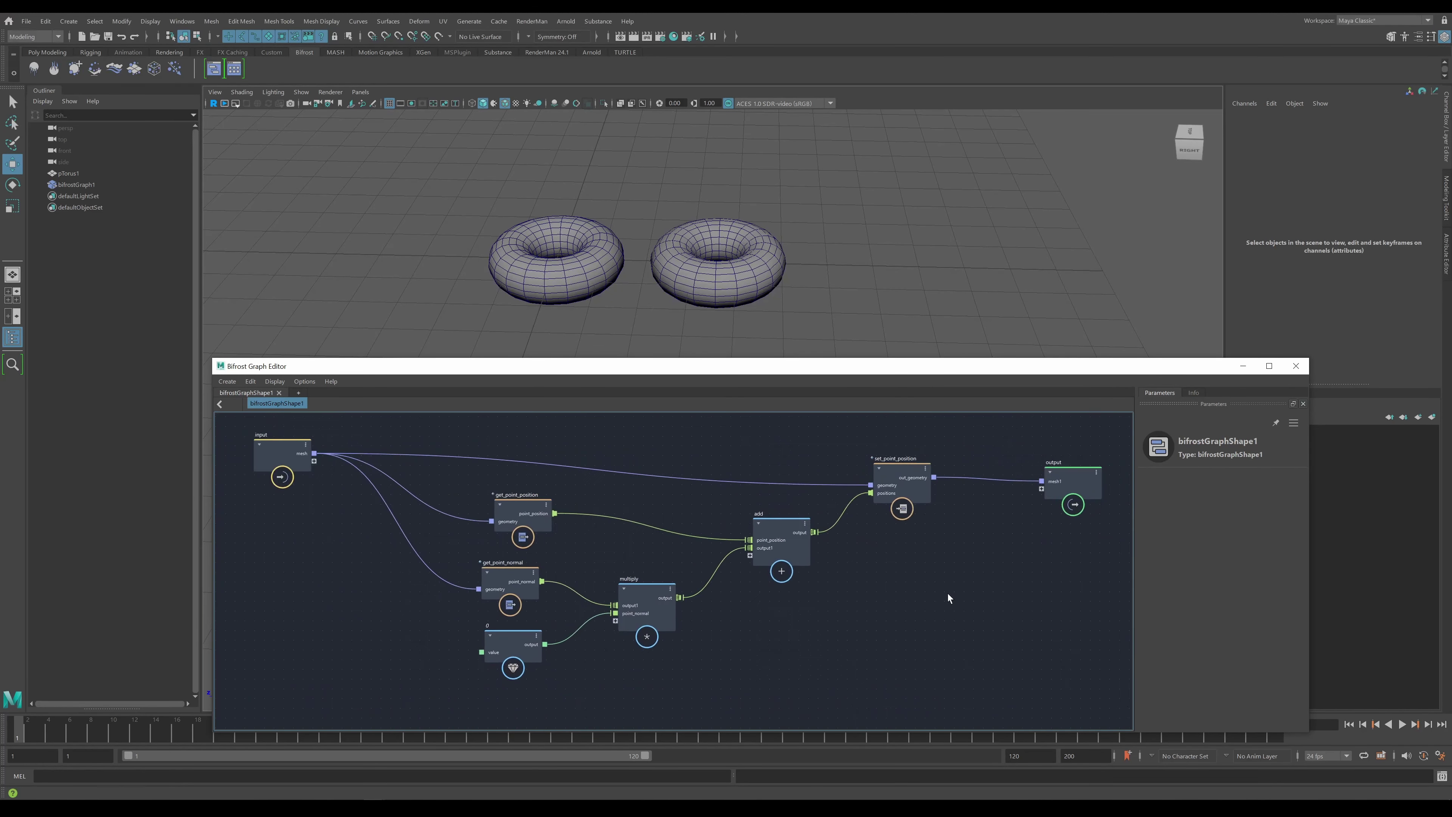
- Move the input node closer to the get_point_position and get_point_normal nodes
drag(272, 465, 329, 464)
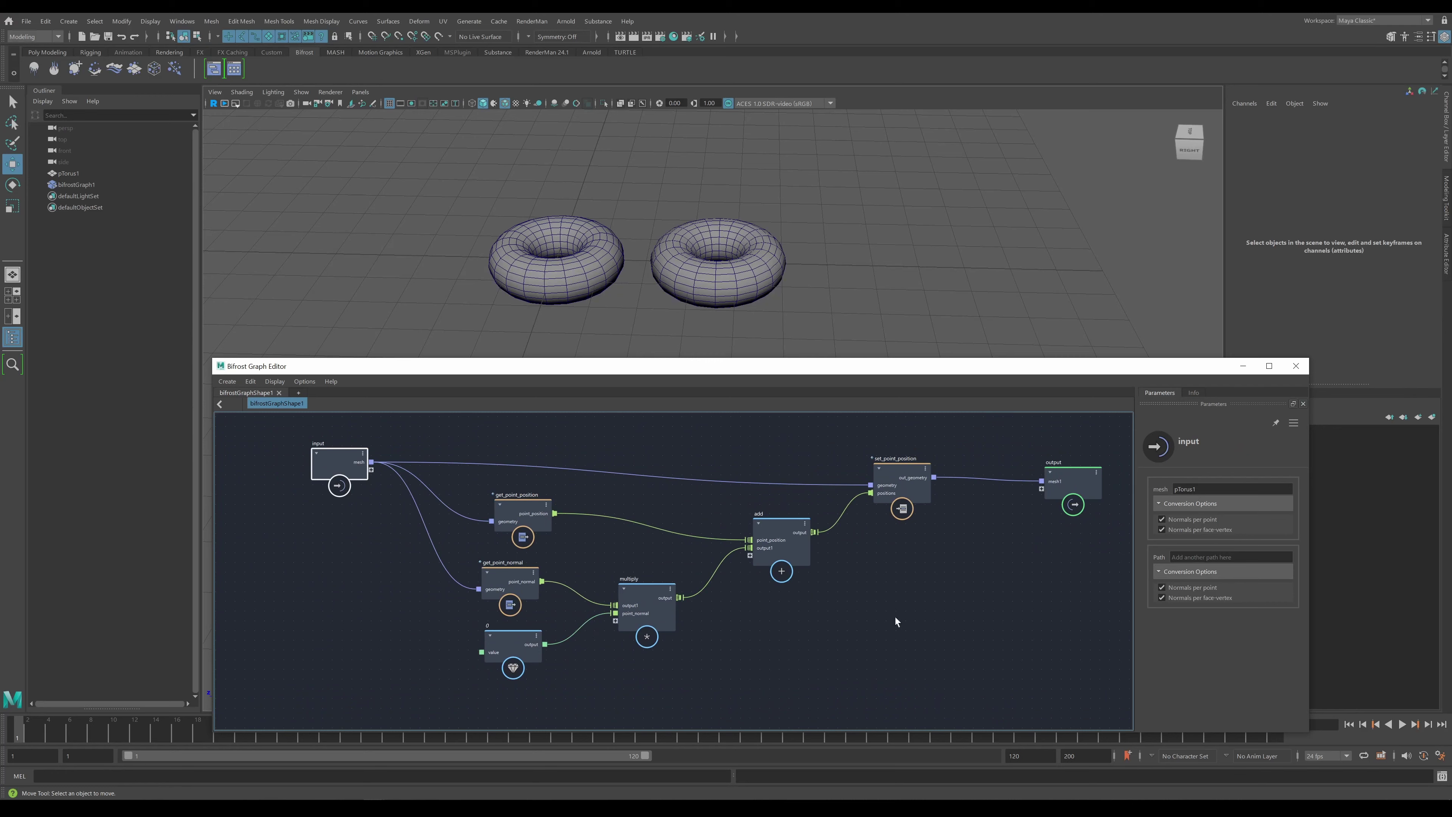
drag(339, 496, 321, 502)
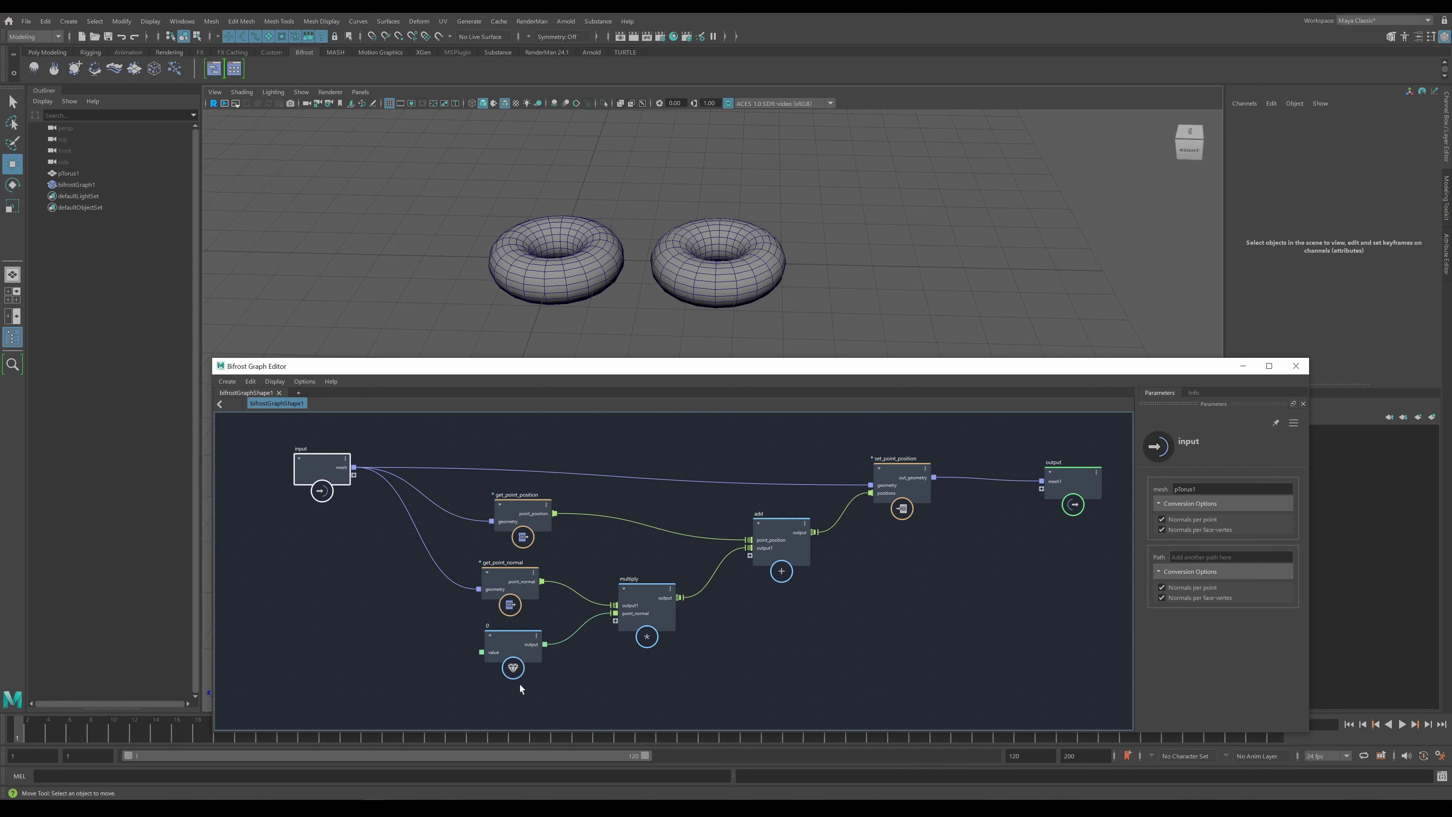
scroll(573, 640, up, 3)
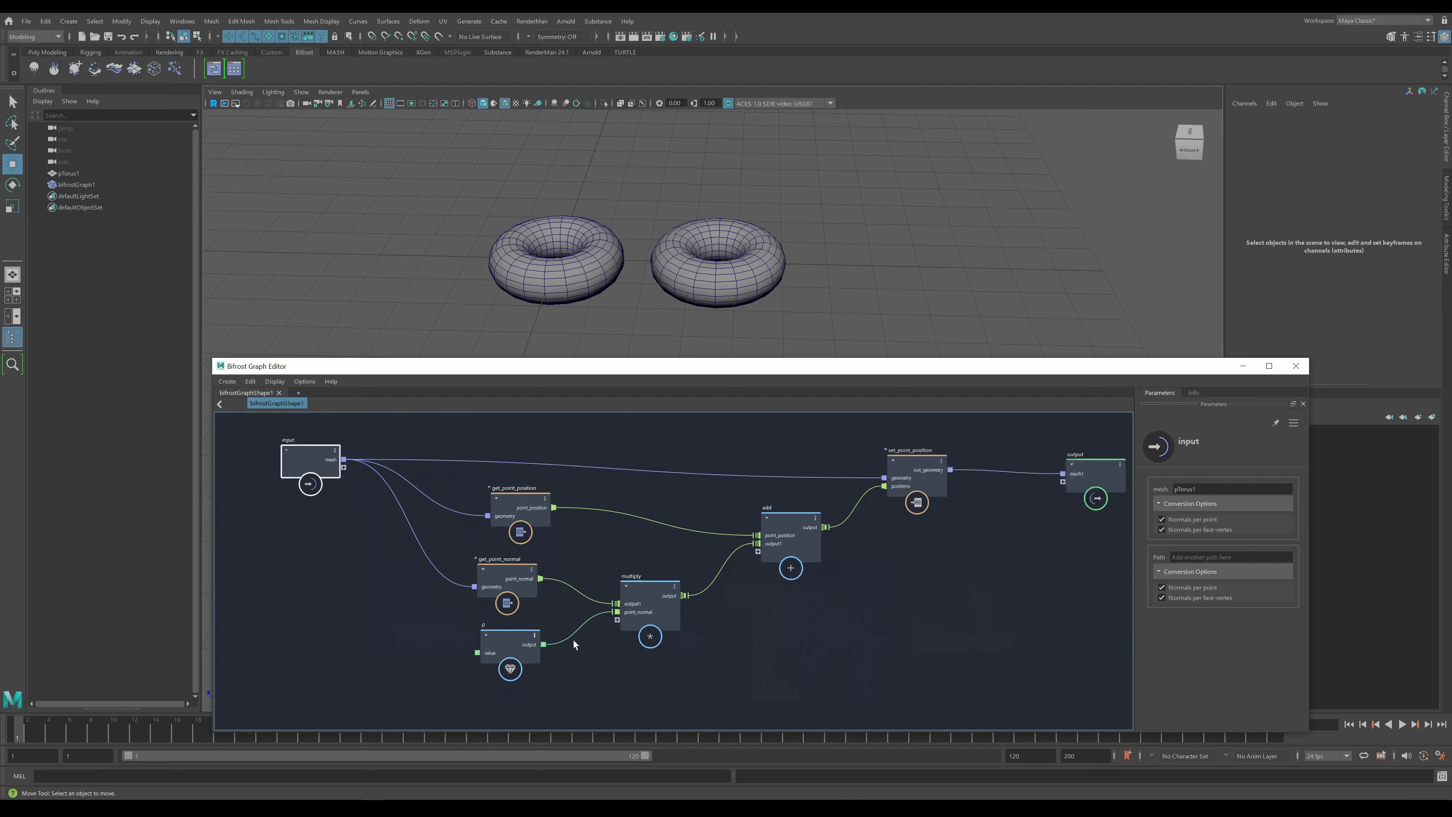
- Adjust the input and float constant nodes' placement and connect the constant's value port to a new port on the input node
middle_drag(598, 674, 812, 692)
click(716, 681)
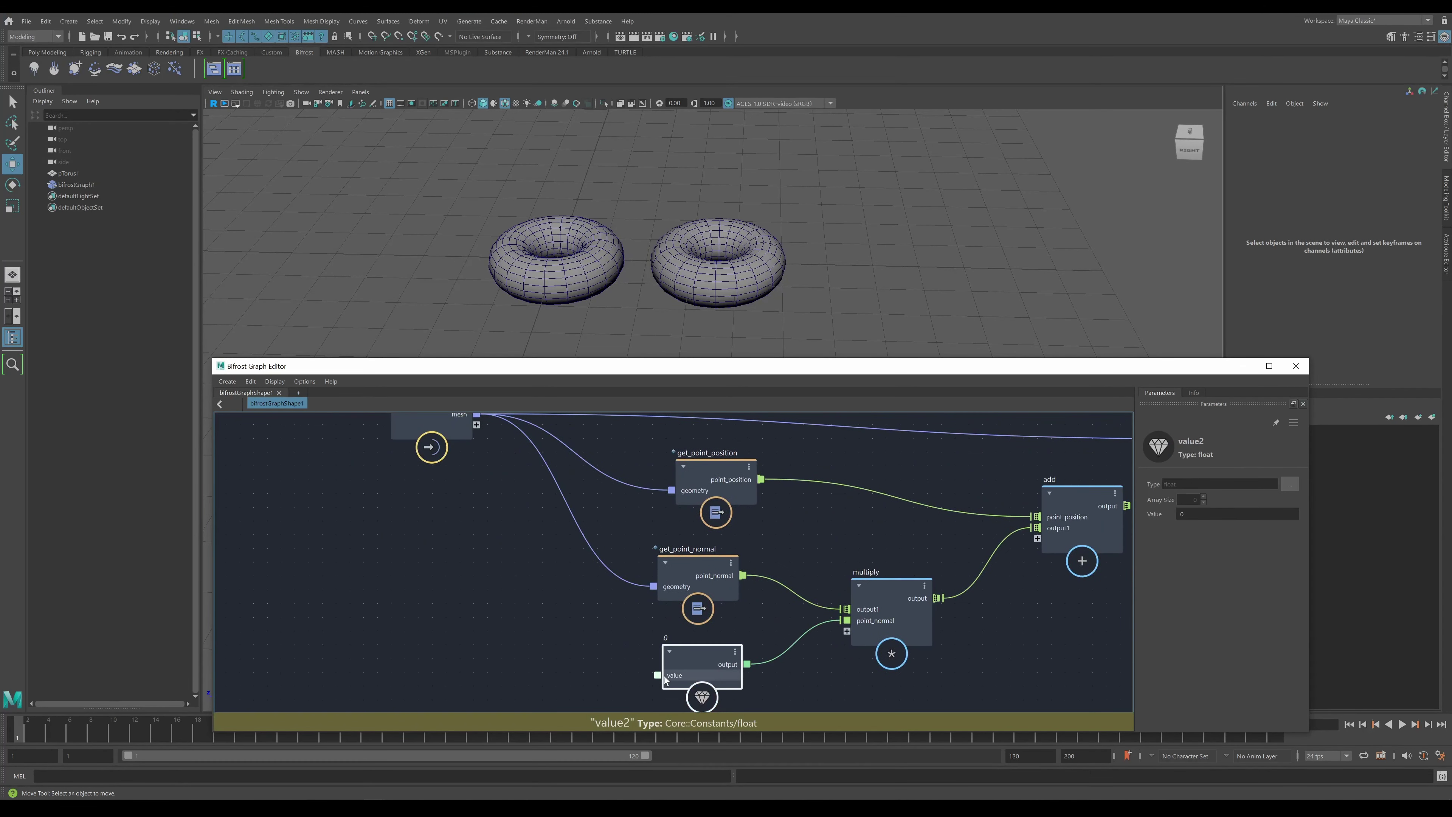
drag(431, 446, 409, 481)
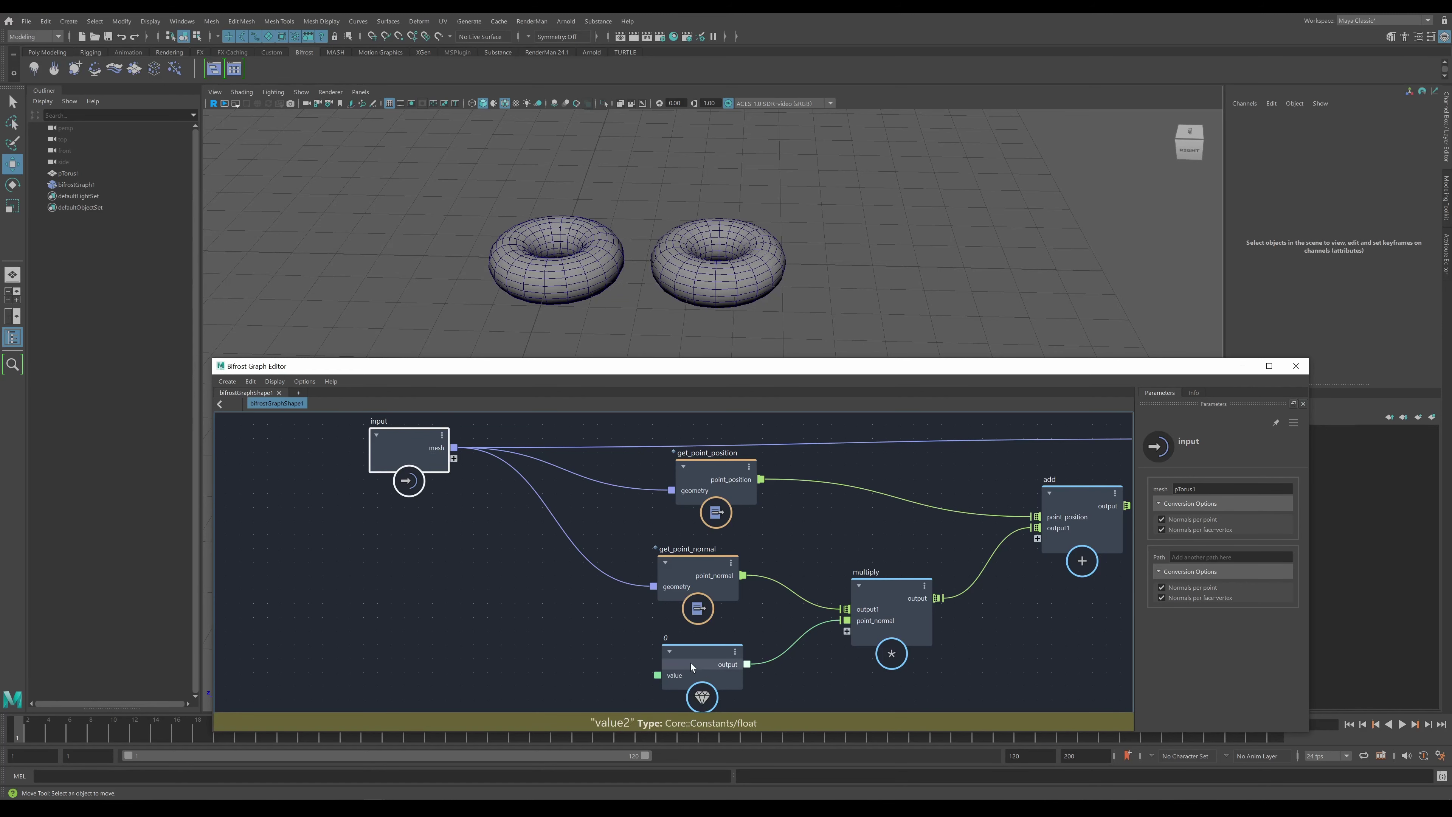
drag(691, 667, 699, 664)
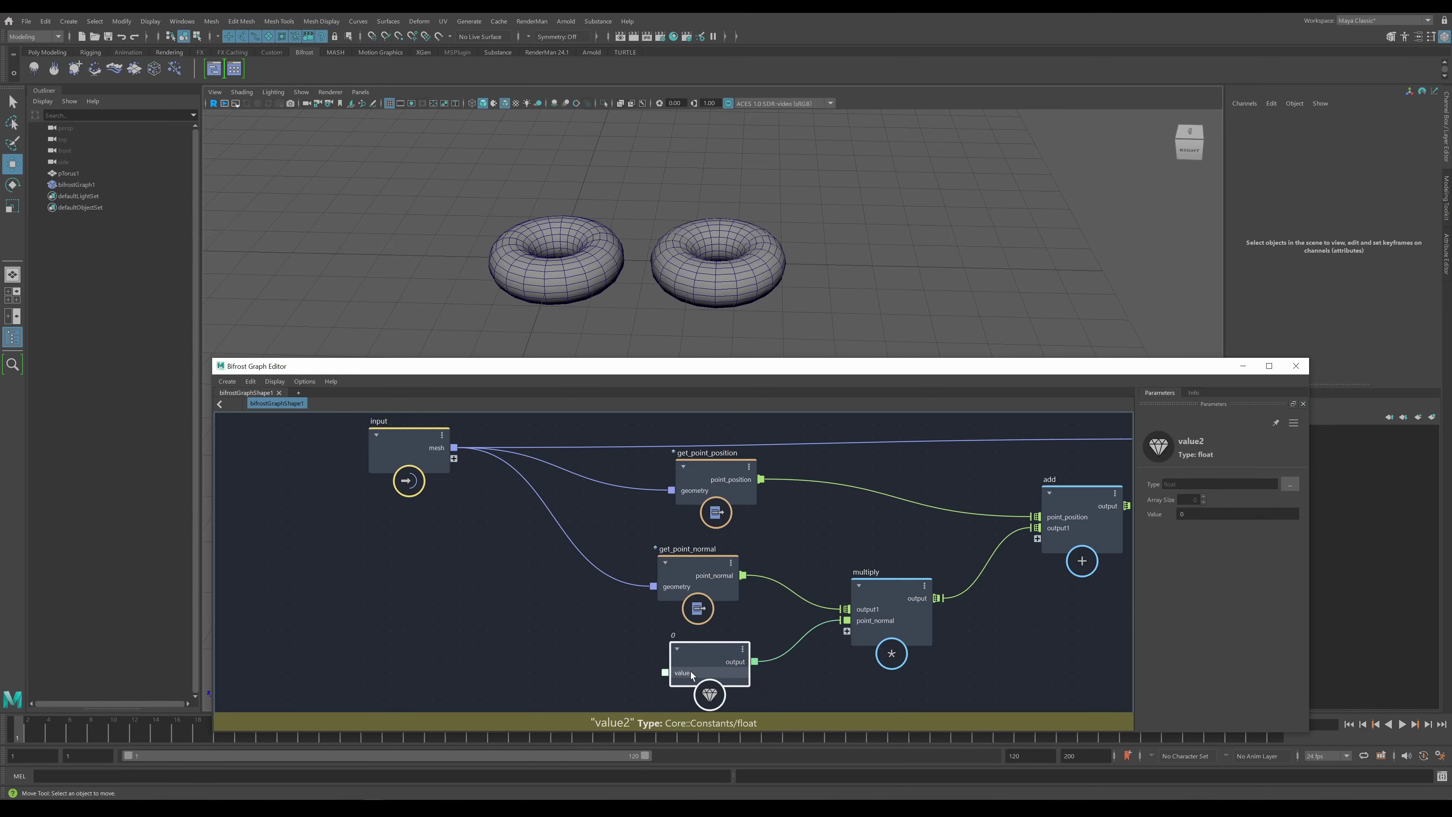
drag(677, 677, 454, 458)
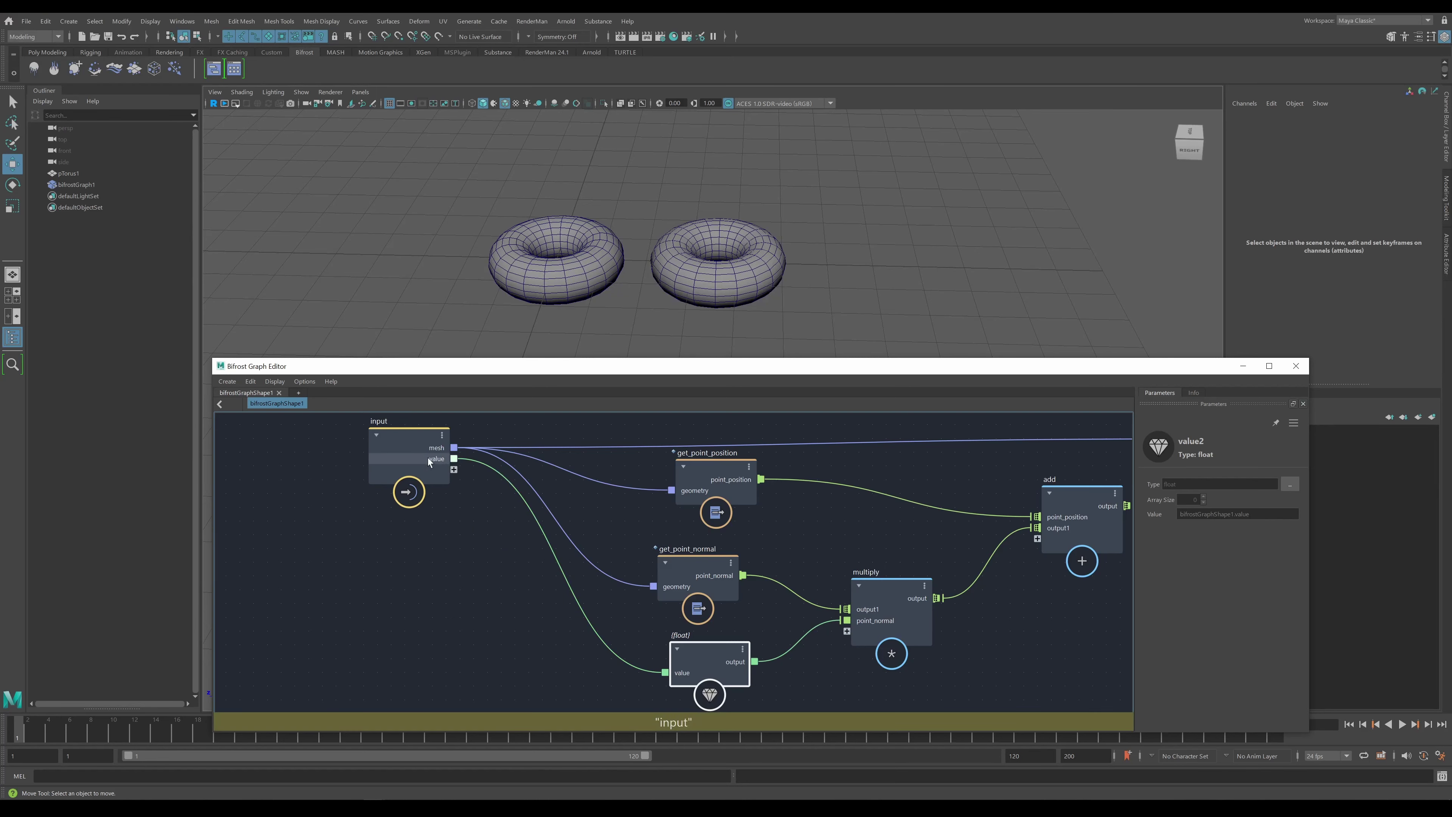
- Select bifrostGraph1 and clear the view of its exposed Value attribute in the Channel Box
click(396, 452)
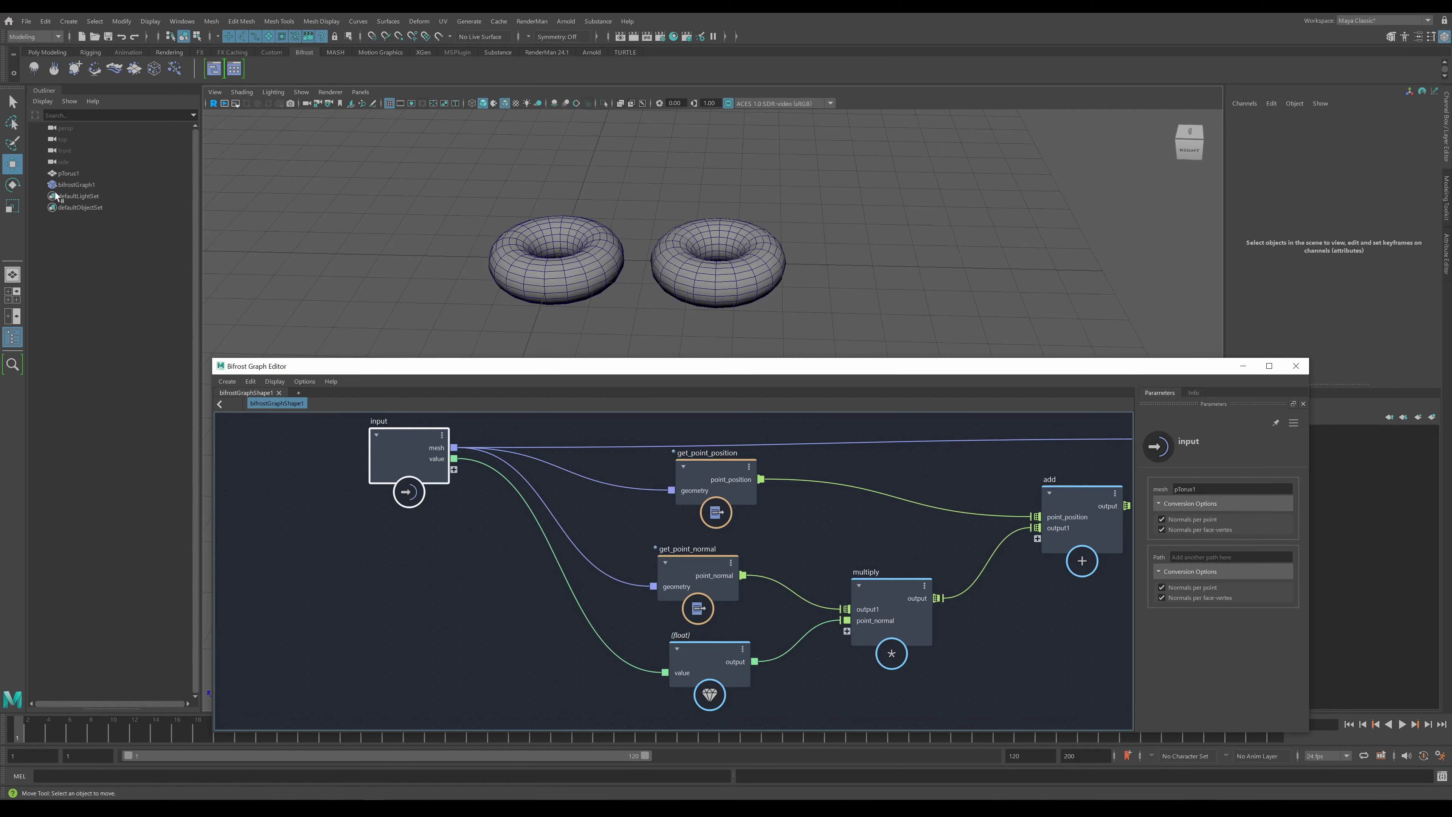
click(86, 186)
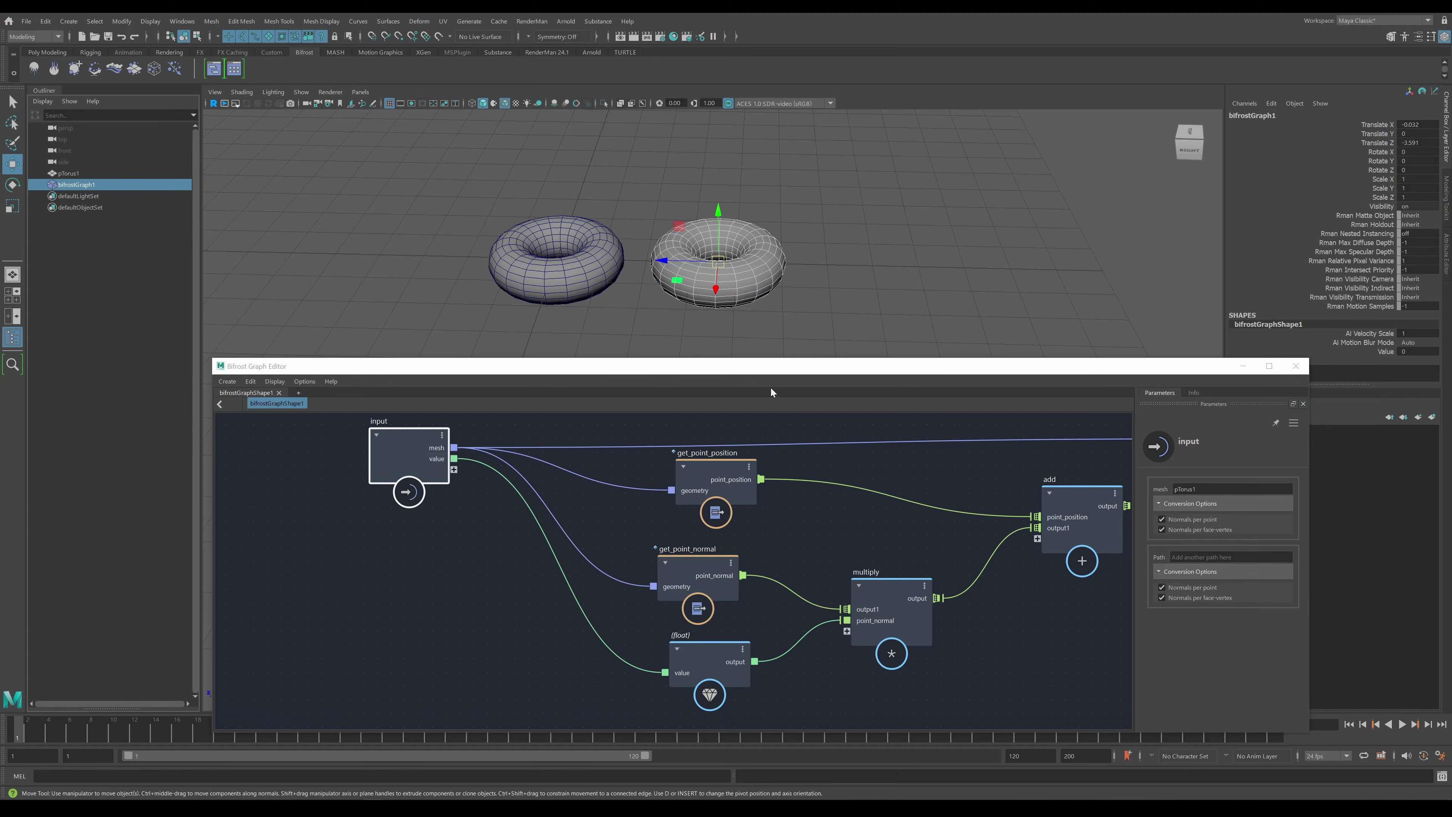
drag(794, 371, 752, 373)
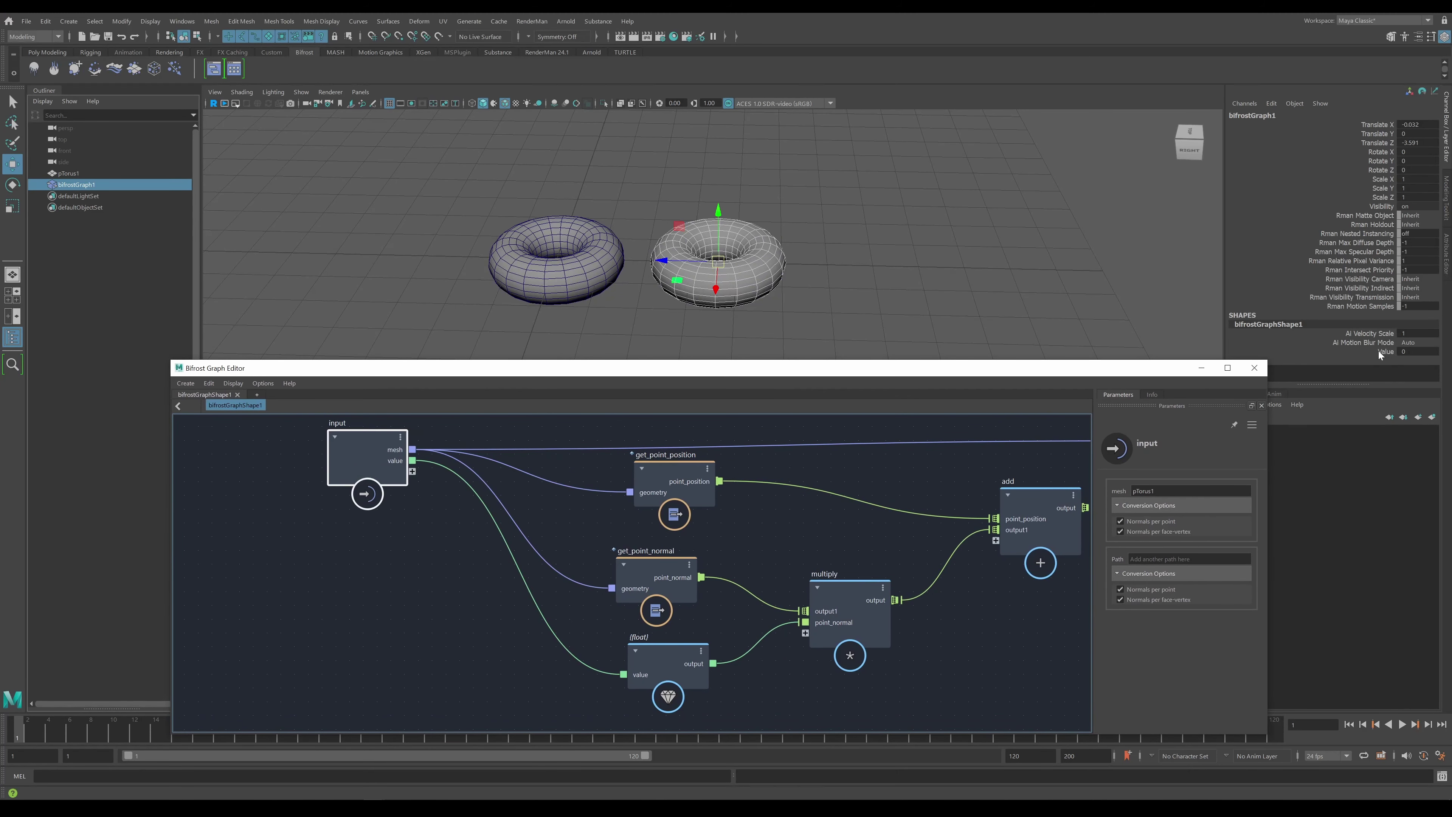
- Test the exposed Value attribute of bifrostGraphShape1 with a larger number and reset it to 0
click(1416, 351)
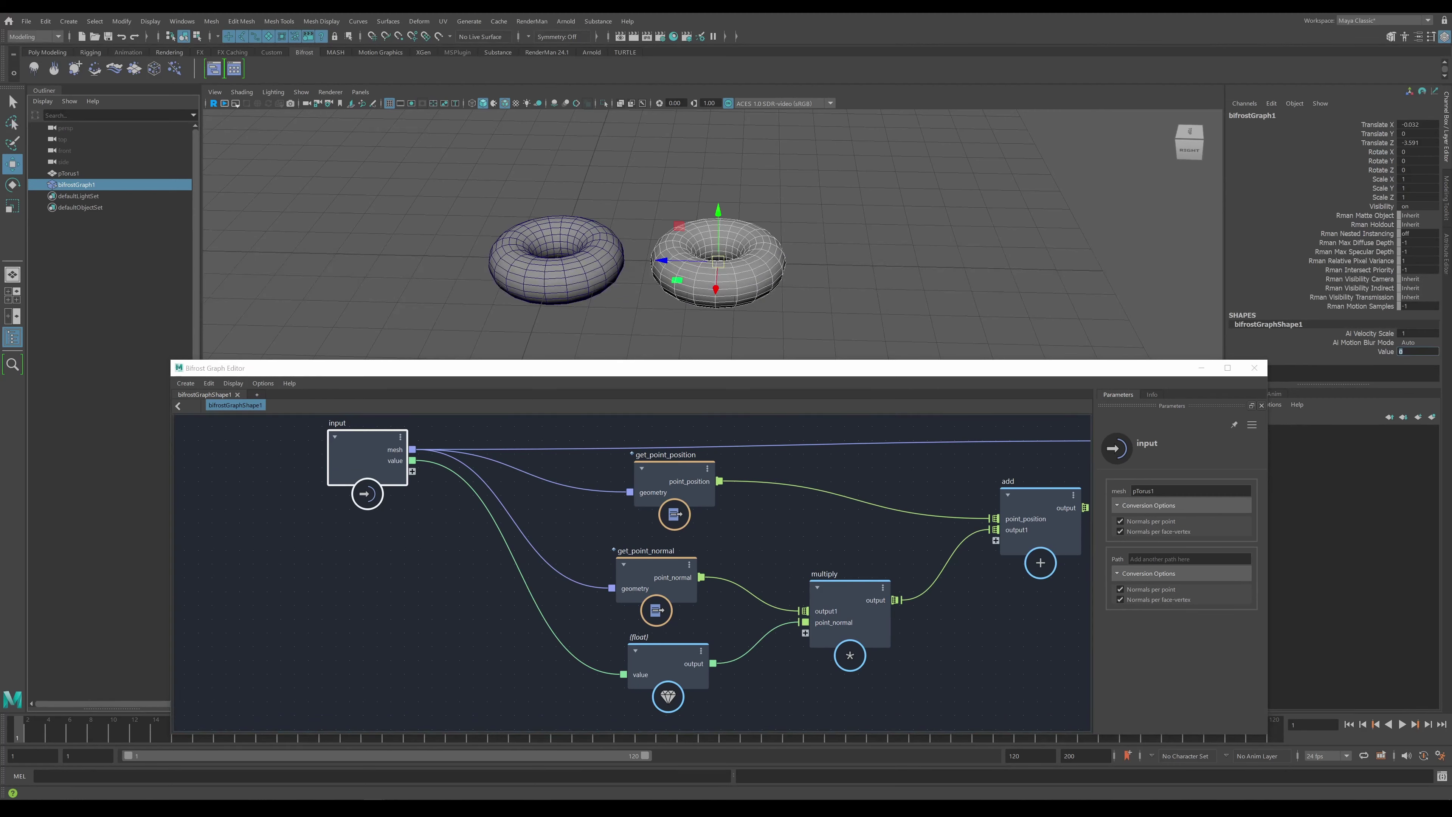
key(Return)
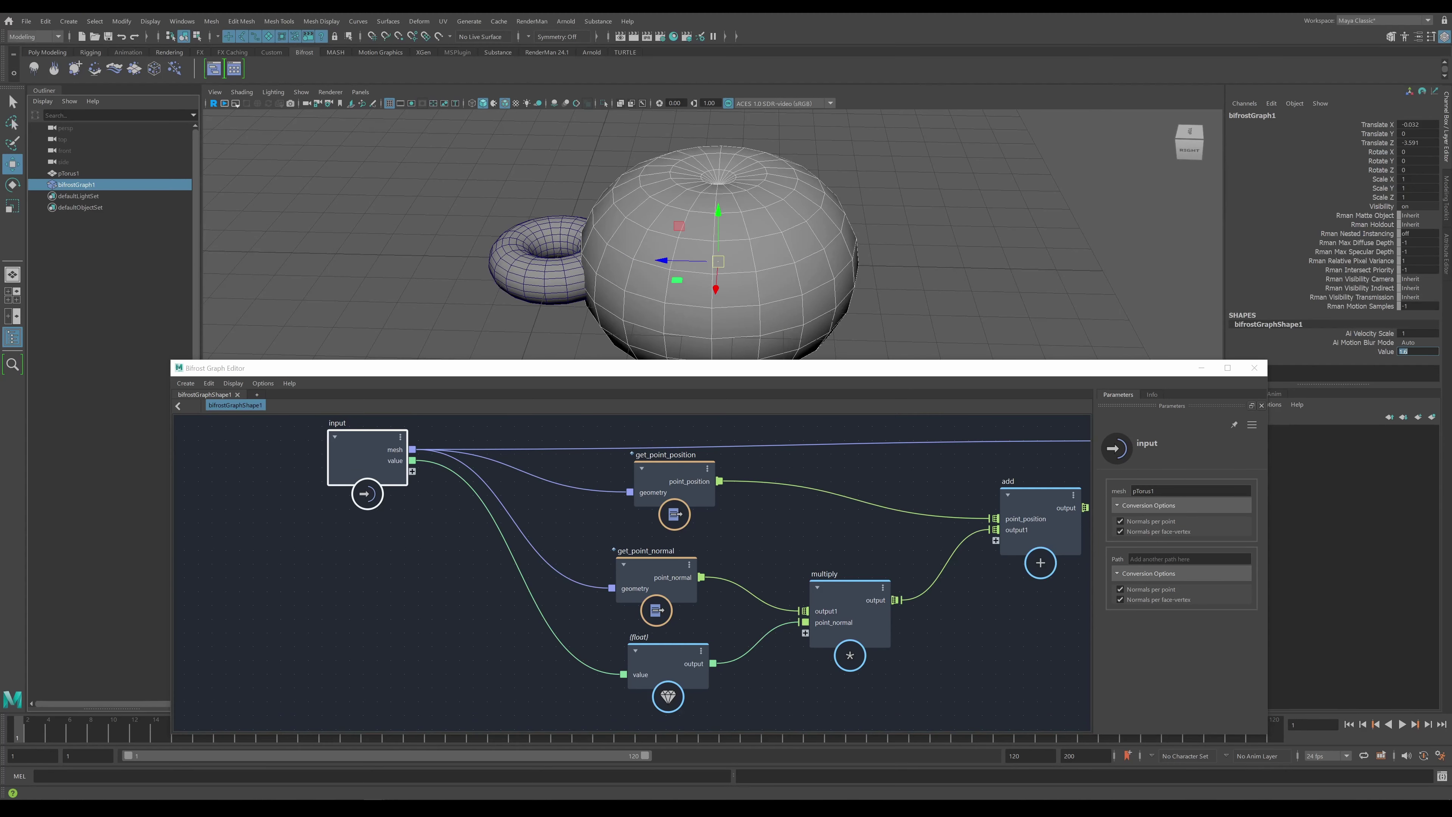
text(0)
key(Return)
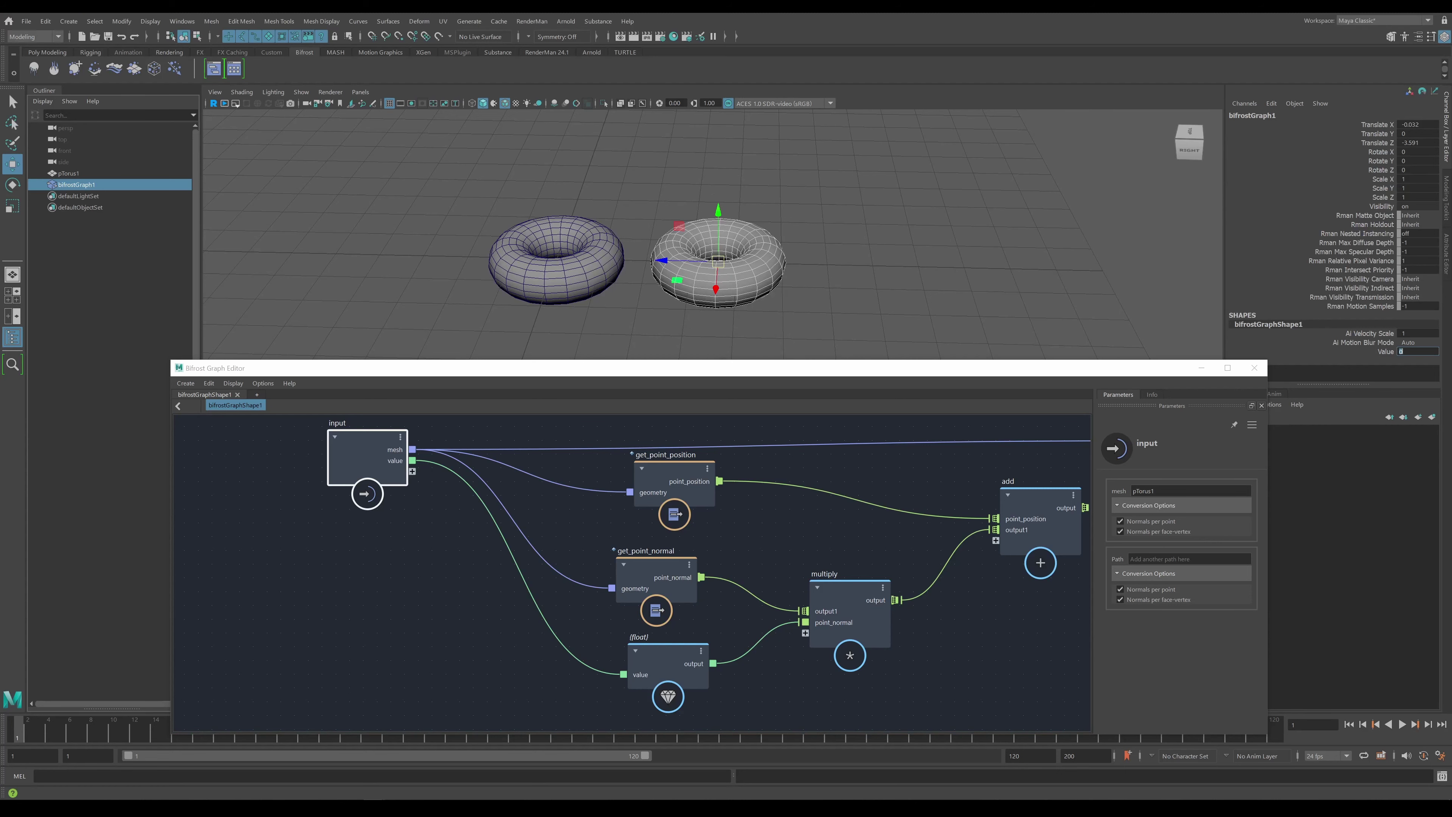
- Show the Extra Attributes of bifrostGraphShape1 in the Attribute Editor and set its Value to 0
click(1447, 256)
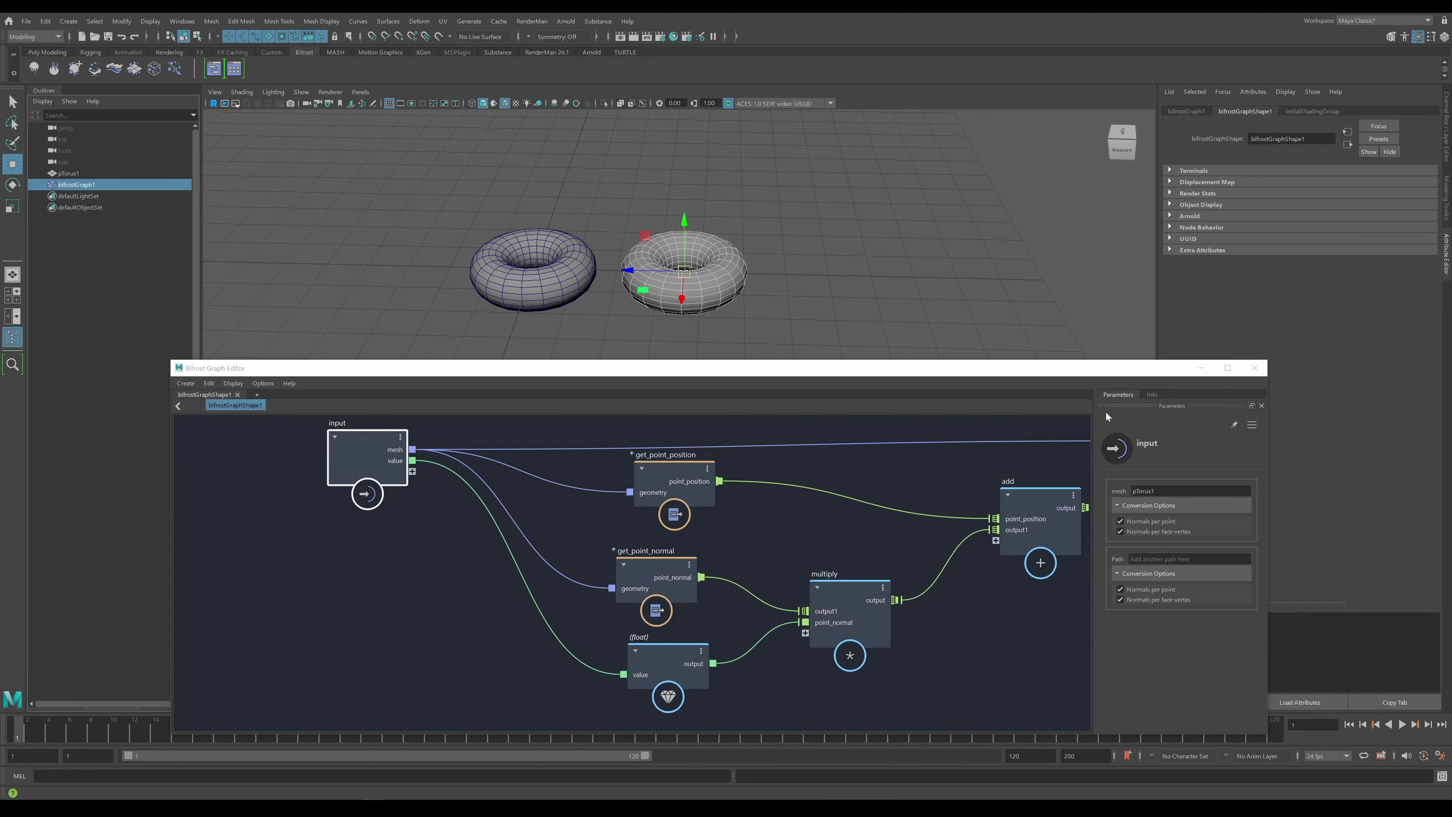
drag(993, 370, 927, 361)
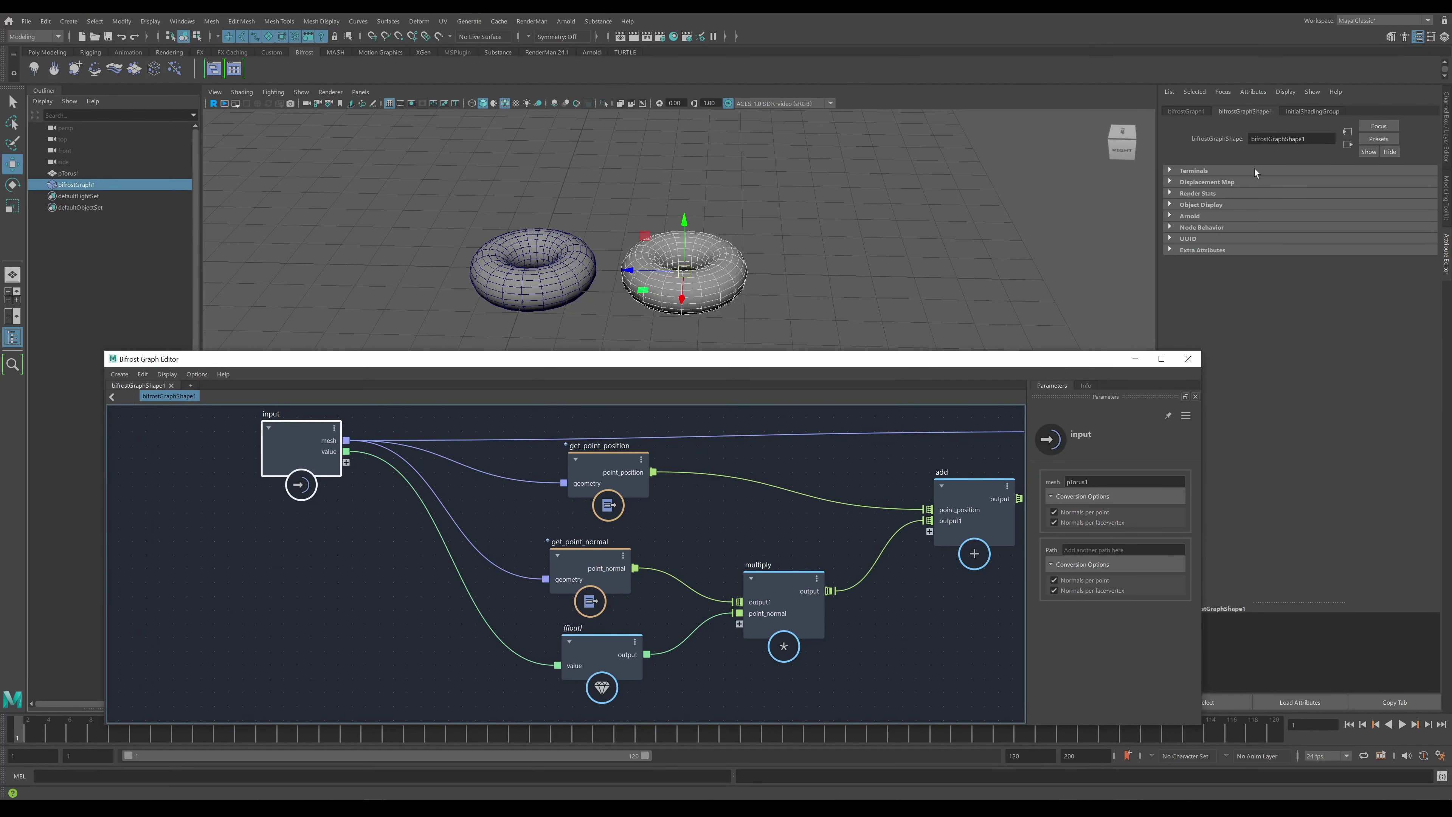
click(1169, 249)
click(1269, 296)
key(ctrl+a)
text(0)
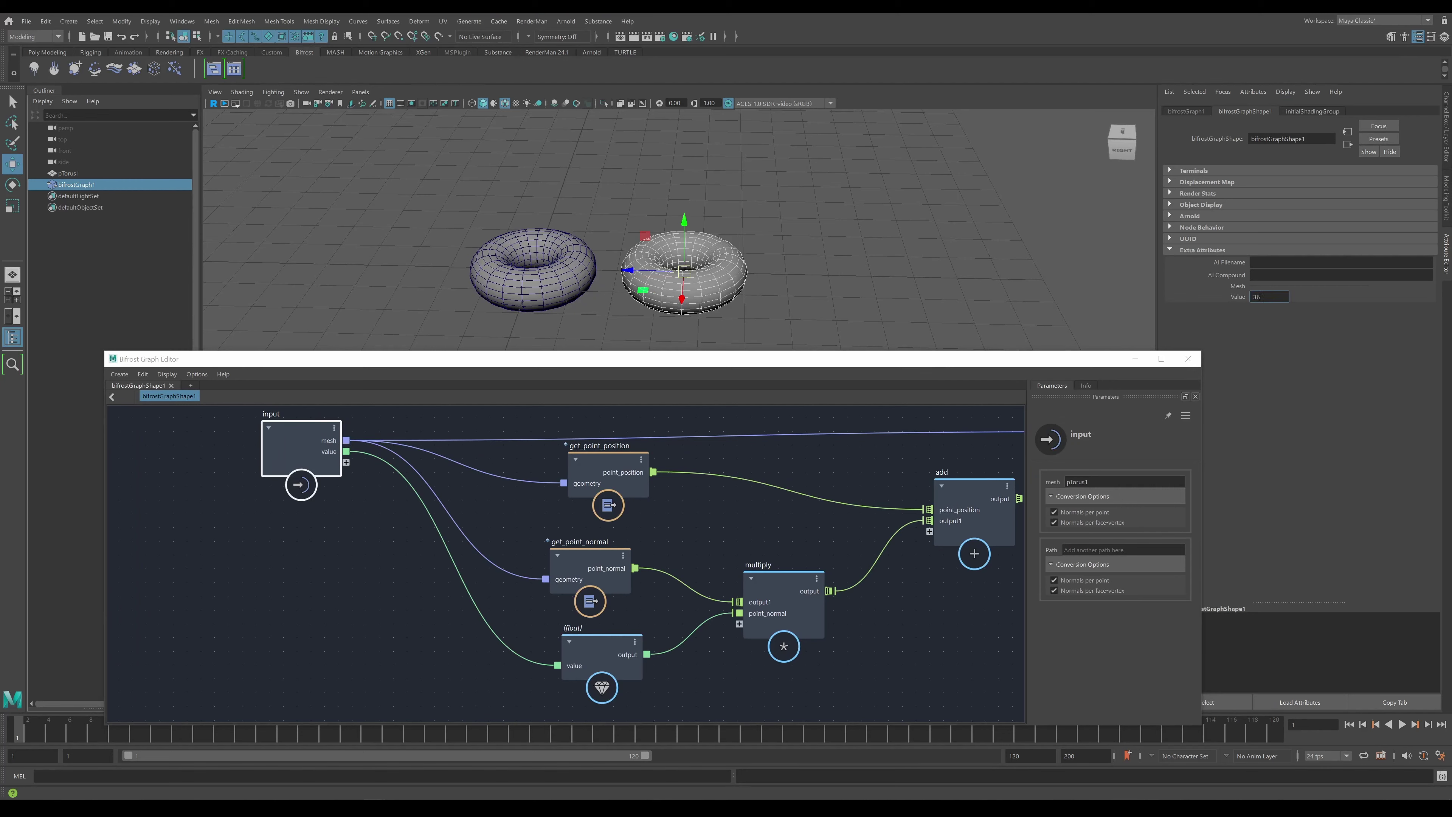
key(Return)
- Review the context options for the exposed Value attribute in the Attribute Editor and Channel Box, and clear the selection
right_drag(1236, 299, 1375, 327)
click(1446, 135)
click(1378, 352)
right_drag(1380, 349, 1376, 454)
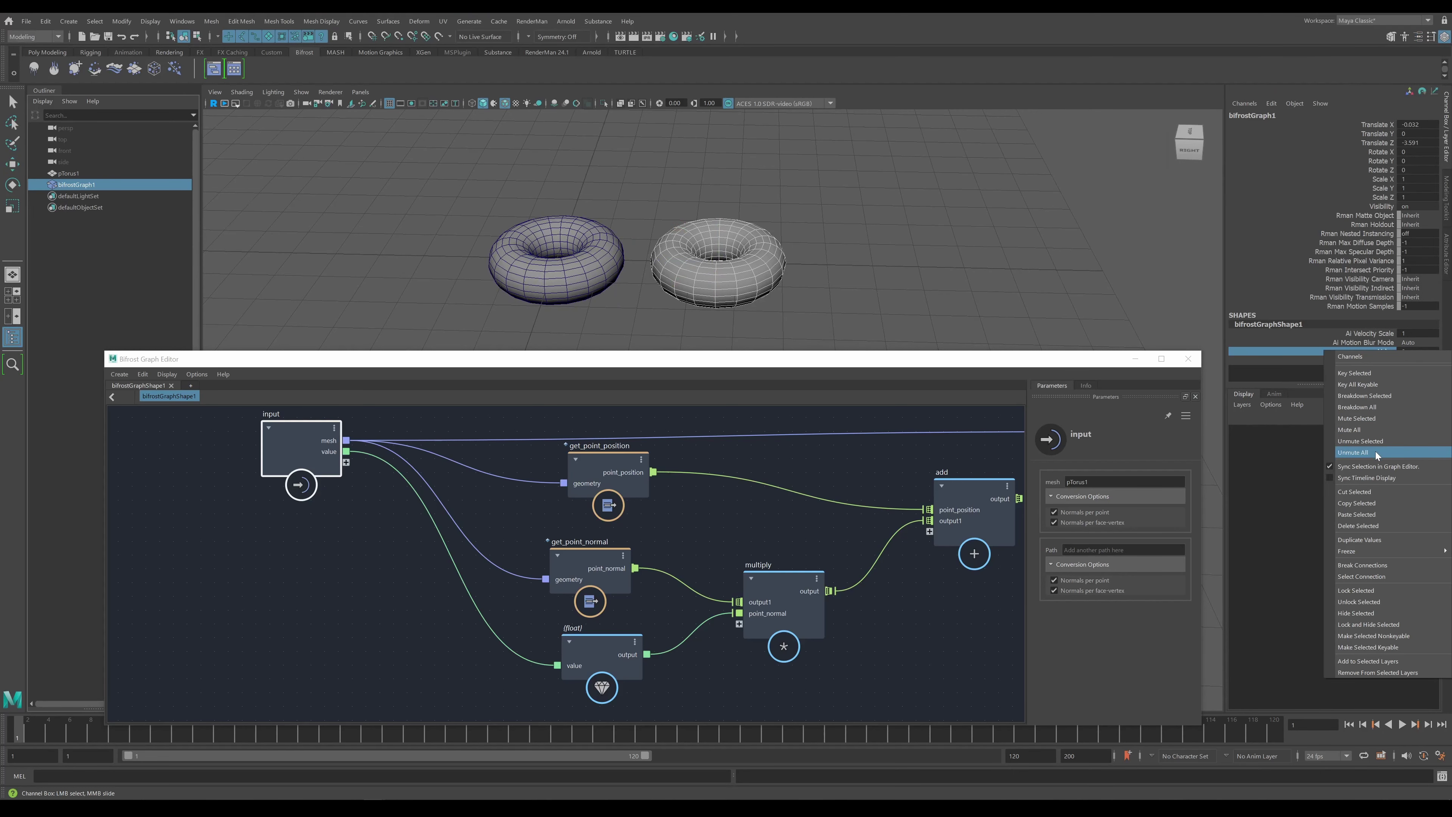
right_drag(1377, 455, 960, 374)
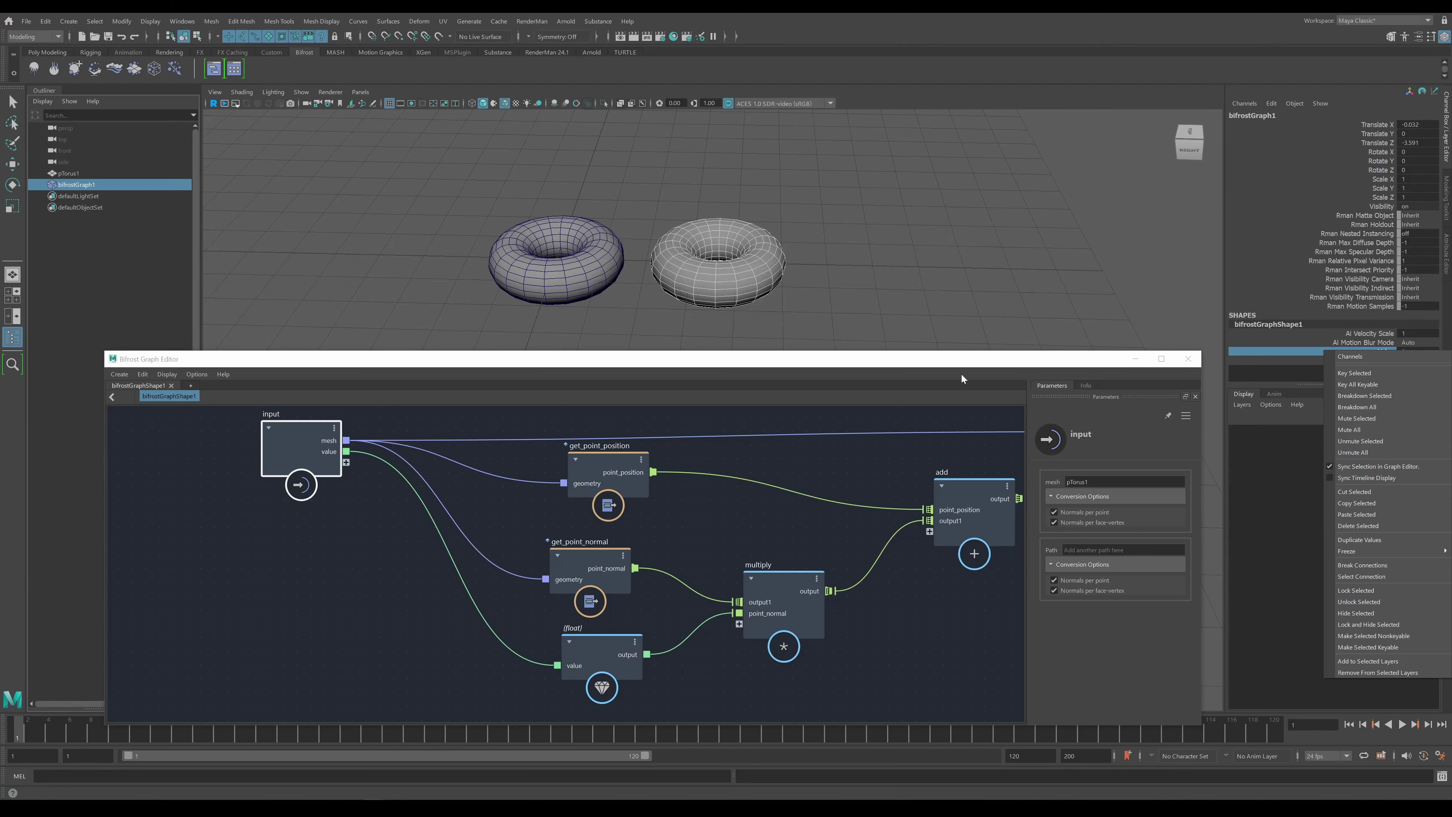
right_drag(971, 262, 972, 262)
click(971, 262)
key(w)
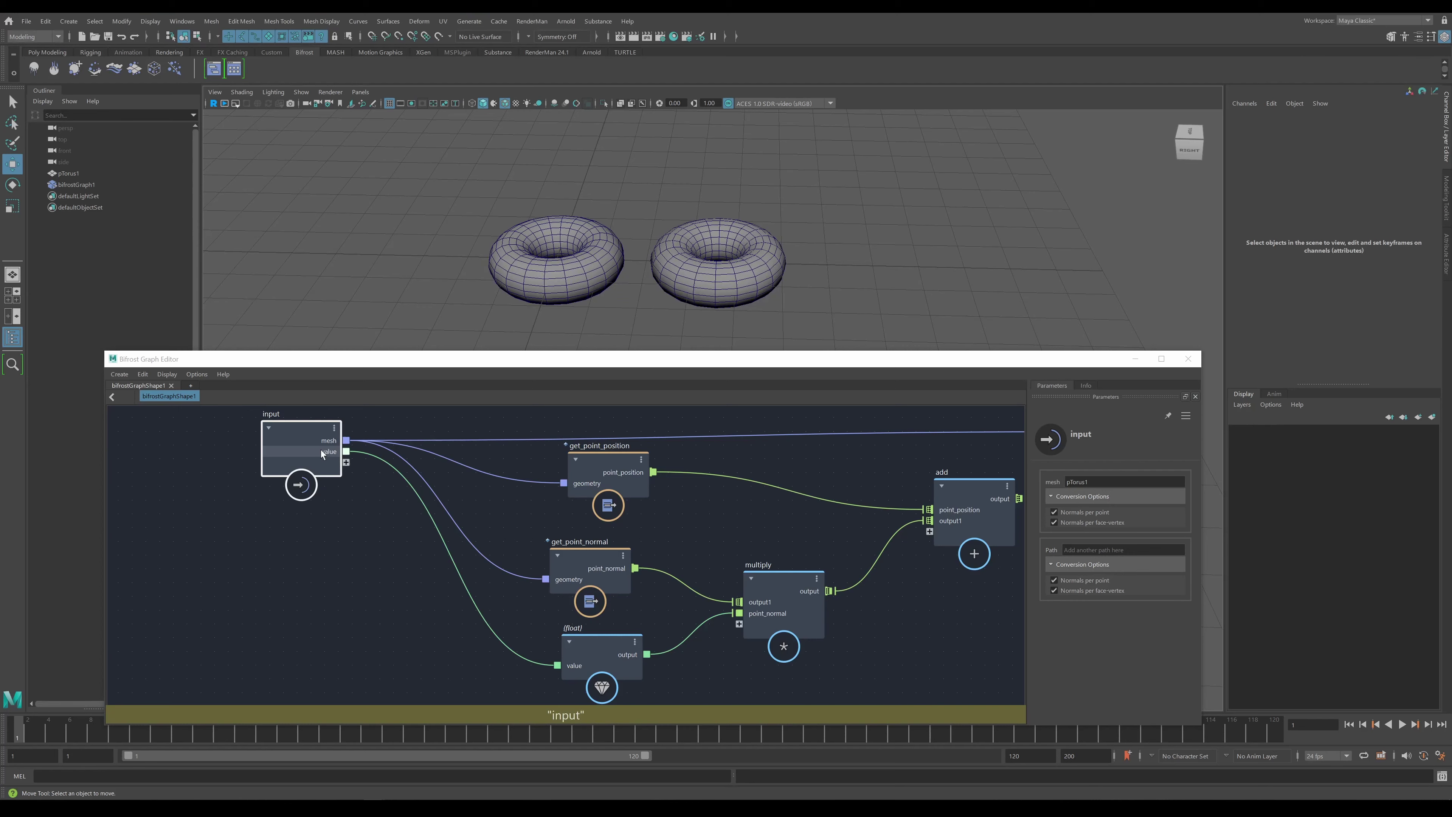
- Rename the input node's value port to Push_Value
scroll(321, 450, up, 2)
scroll(321, 449, up, 2)
right_click(333, 452)
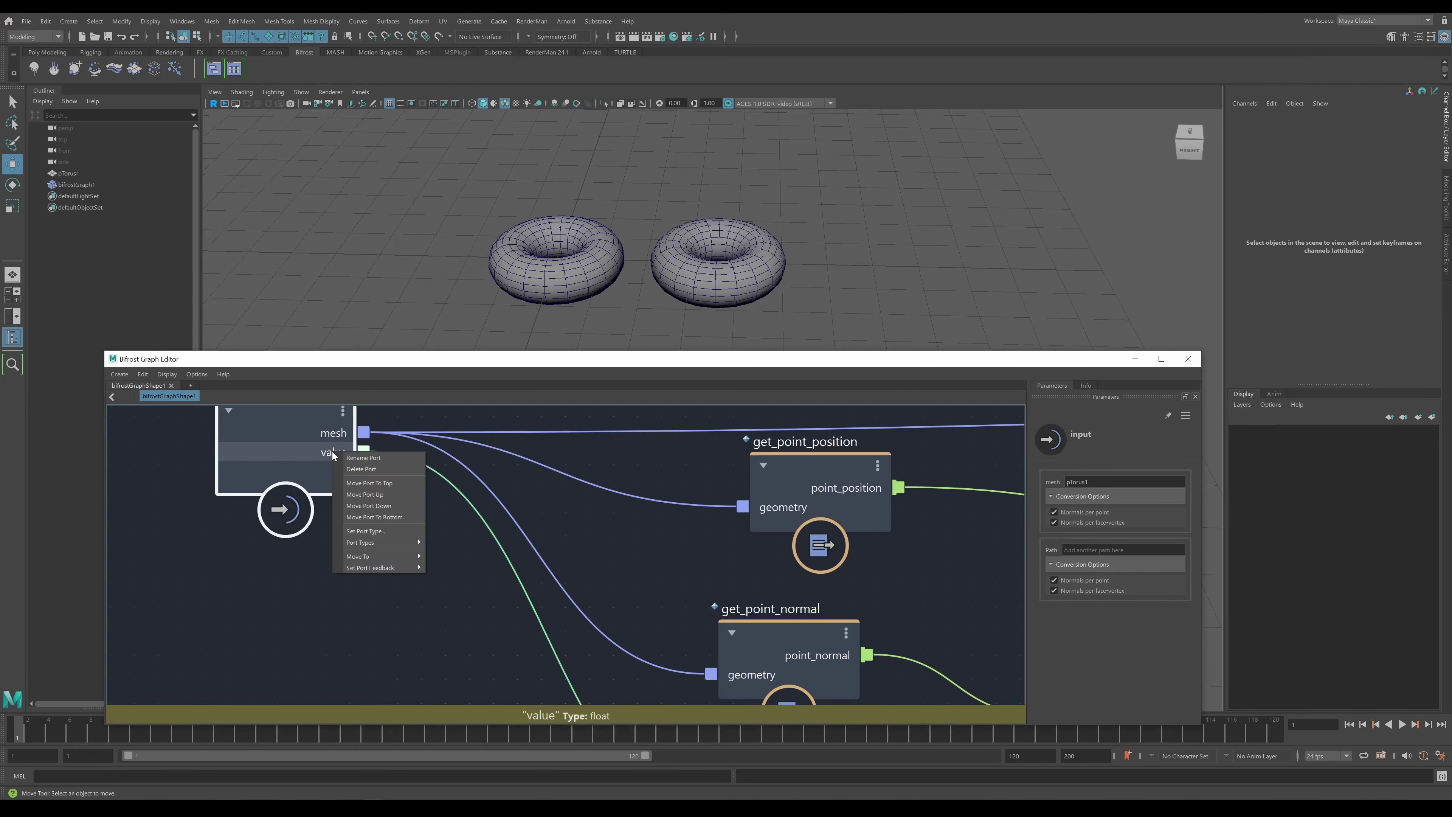
click(364, 457)
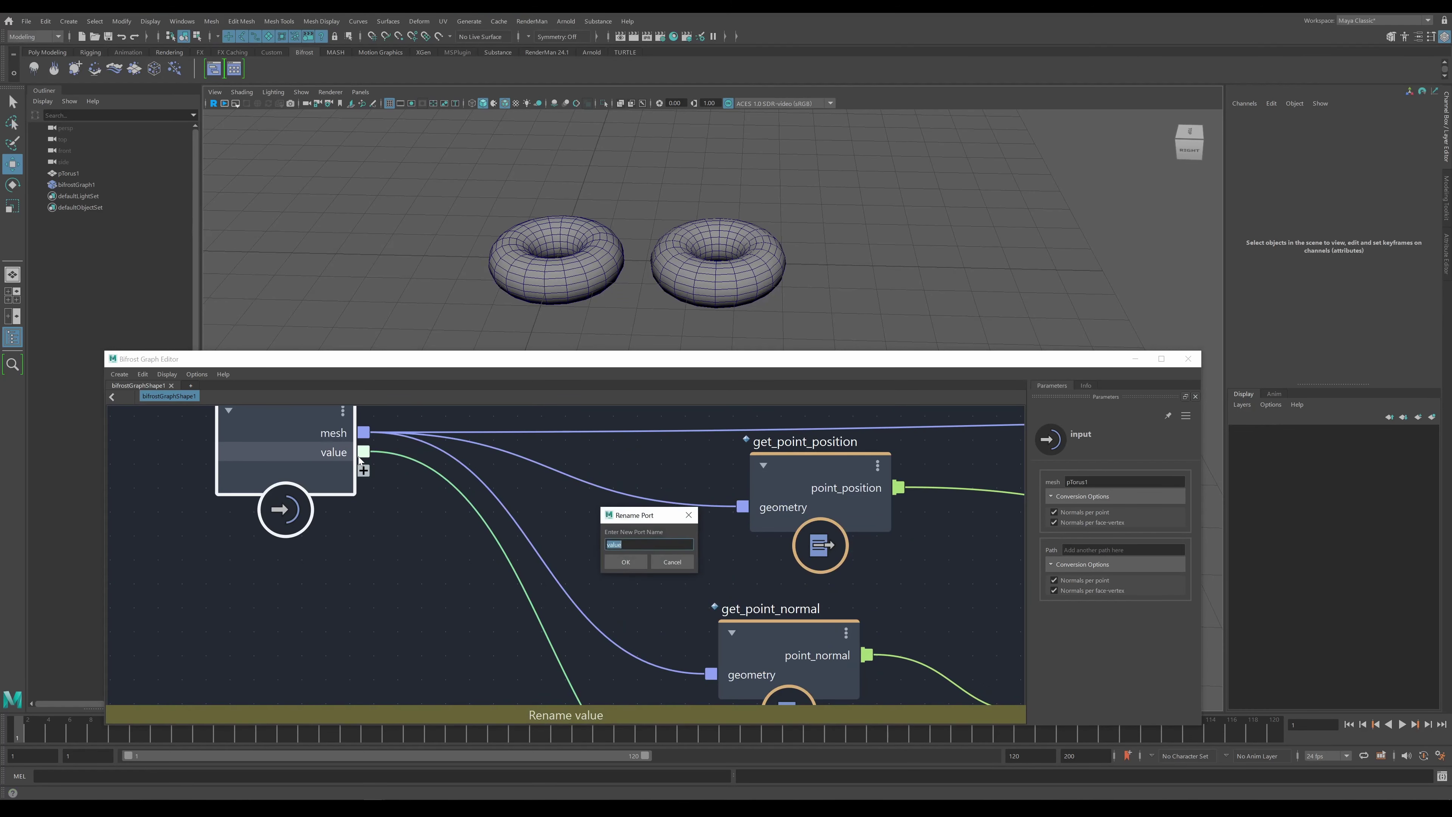
text(Push V)
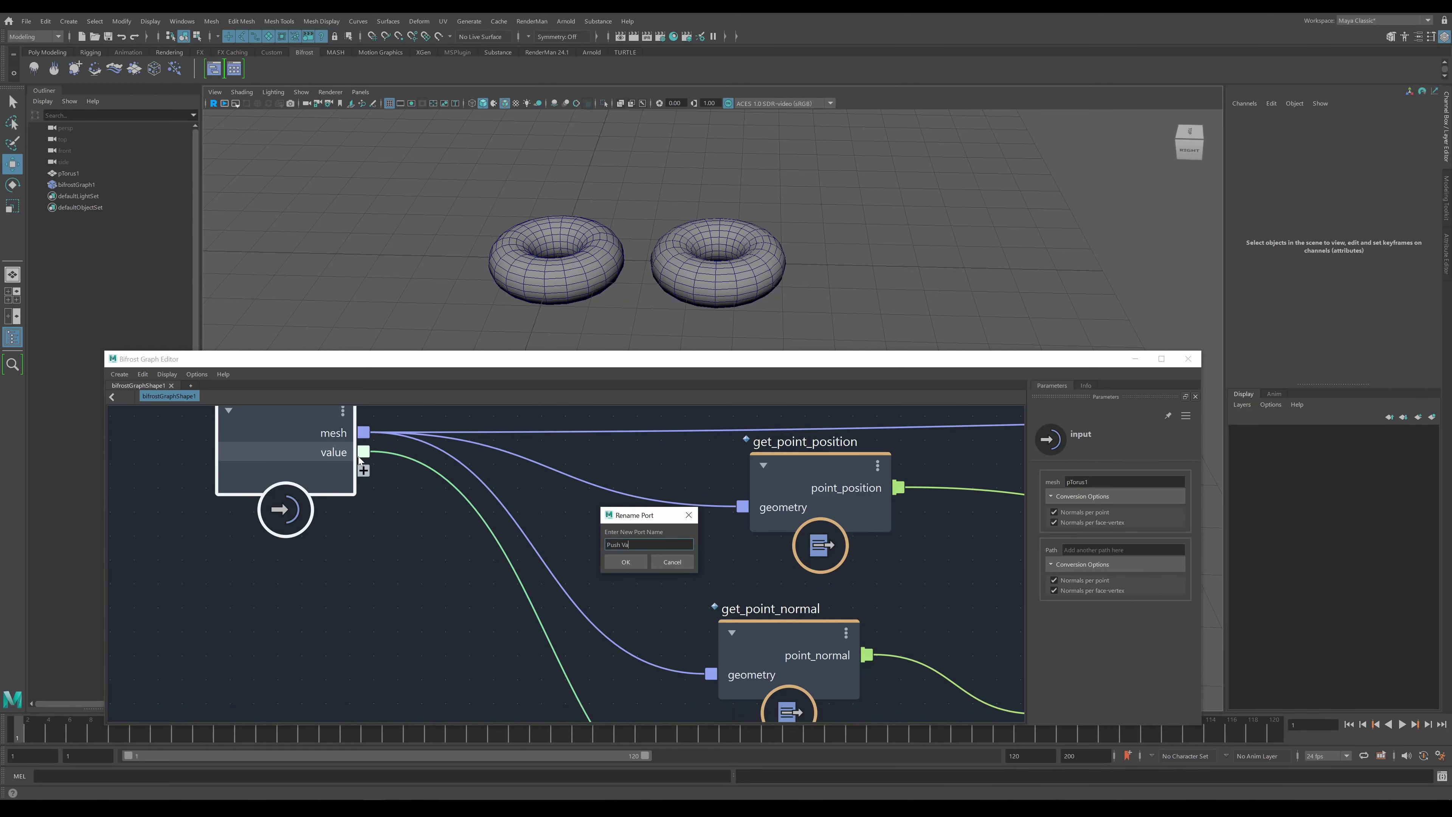
key(Return)
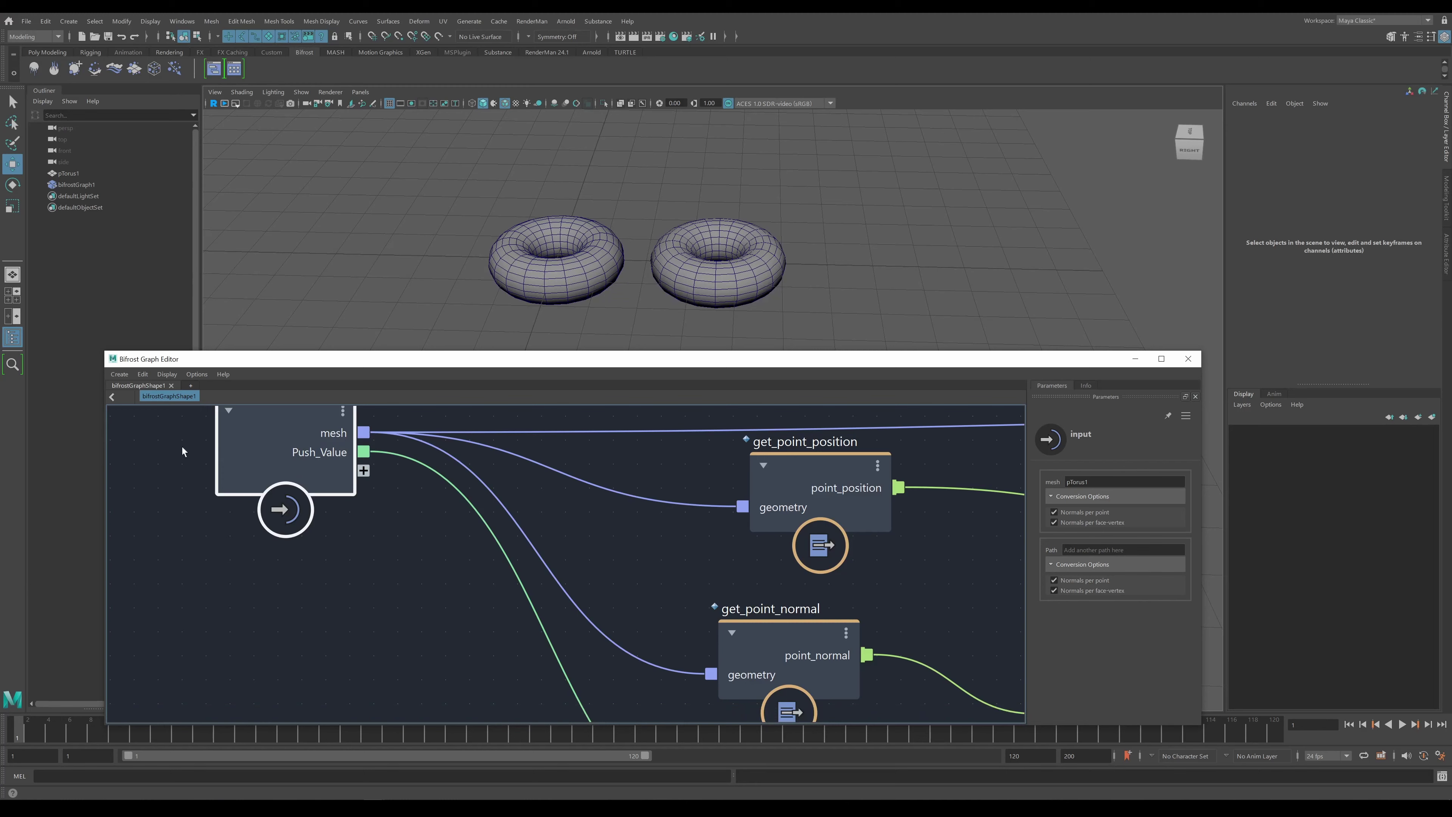
- Check the renamed Push Value attribute of the Bifrost torus in the Attribute Editor, review the node network, and deselect the torus
click(743, 275)
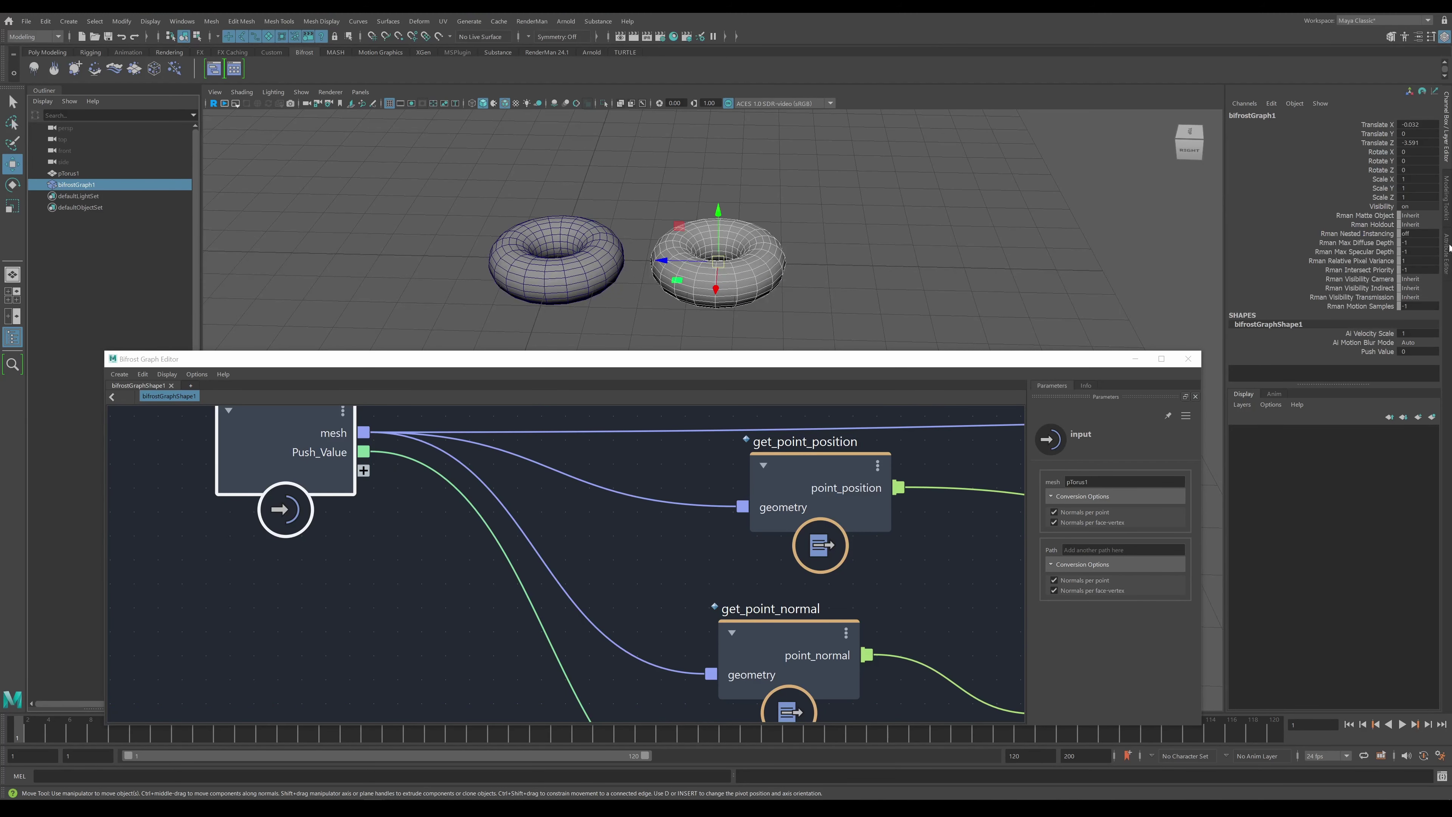
click(1447, 263)
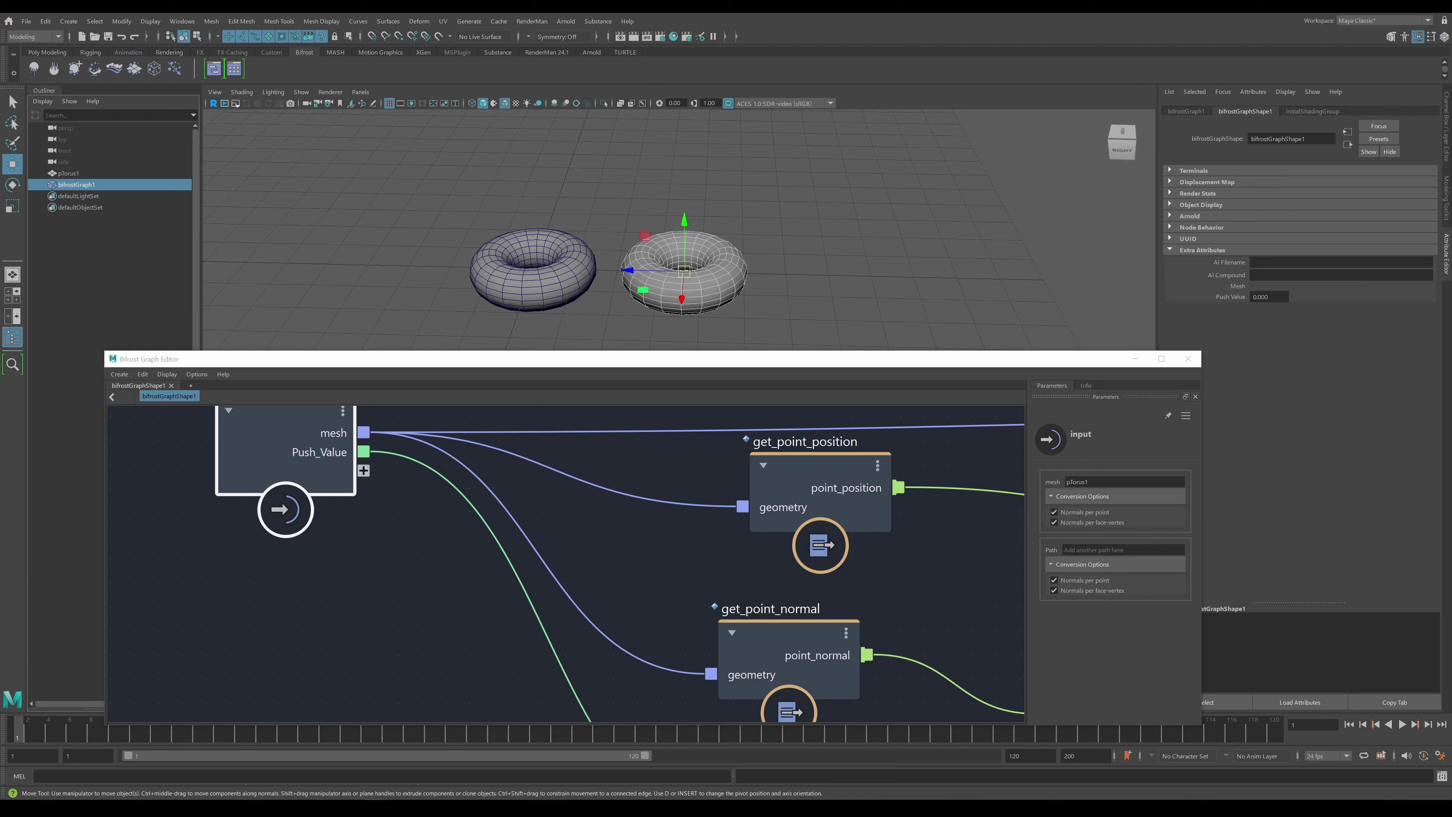
click(416, 595)
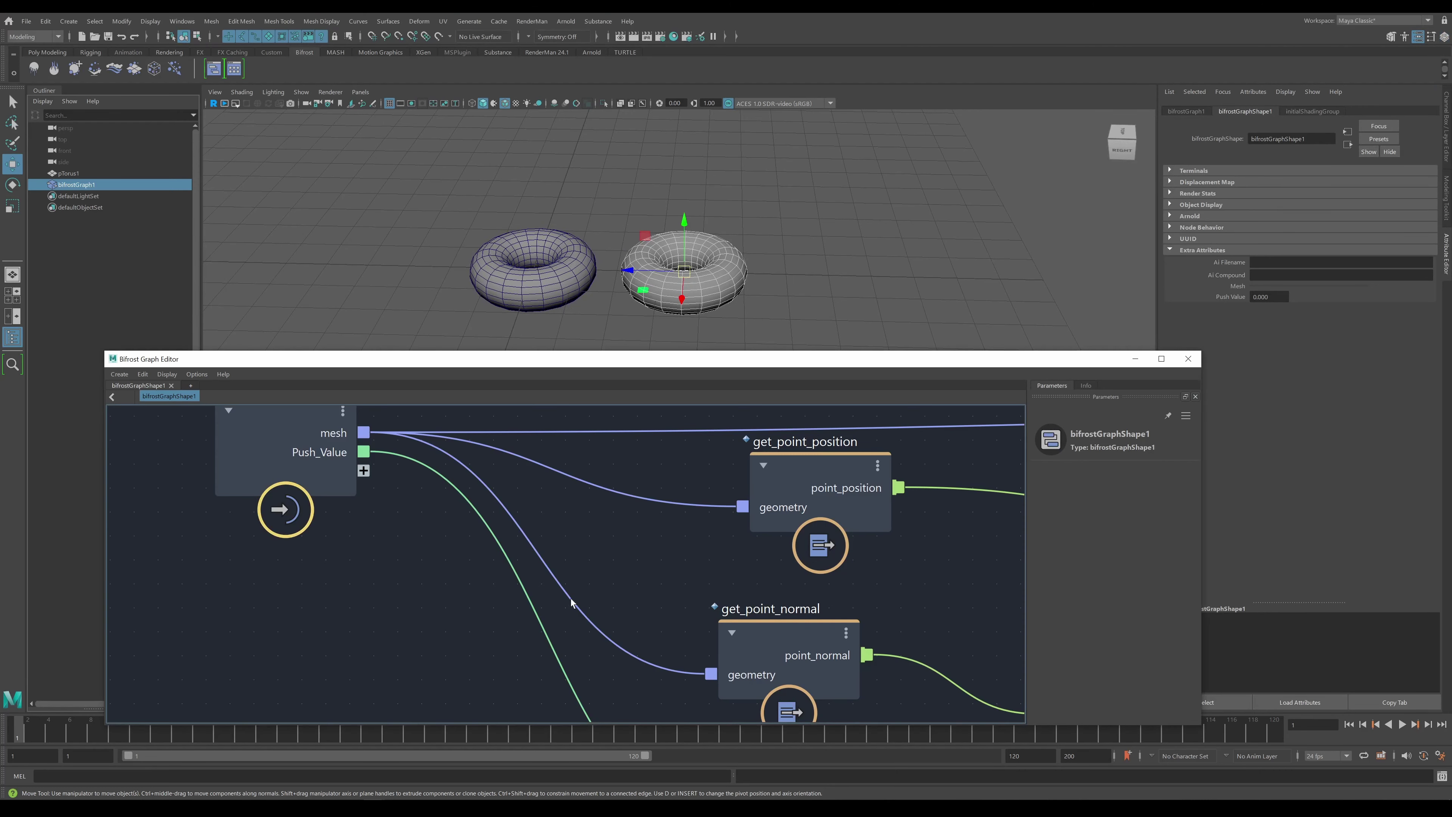
scroll(570, 598, down, 5)
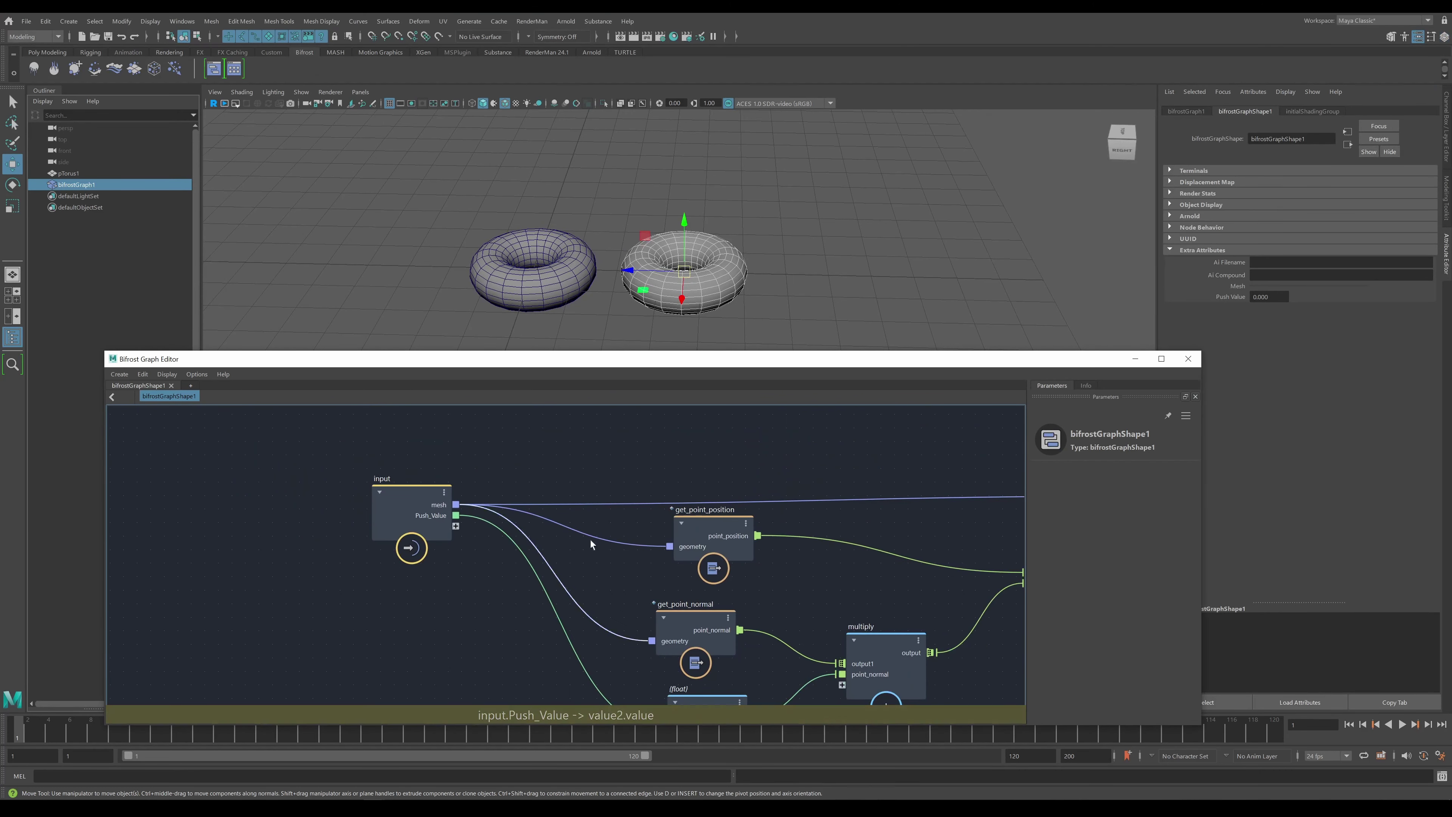
scroll(817, 575, down, 3)
middle_drag(873, 574, 607, 559)
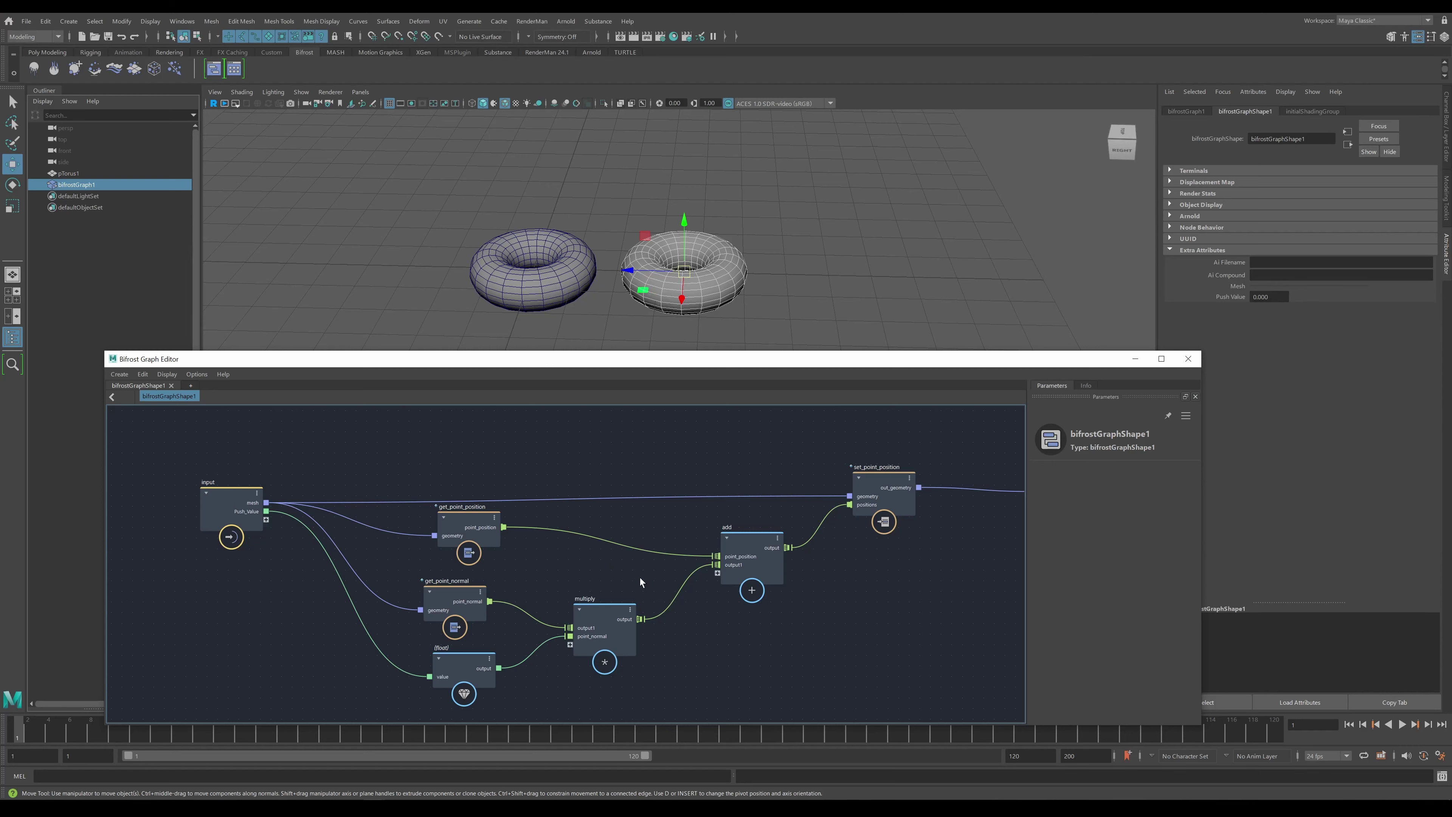
click(806, 316)
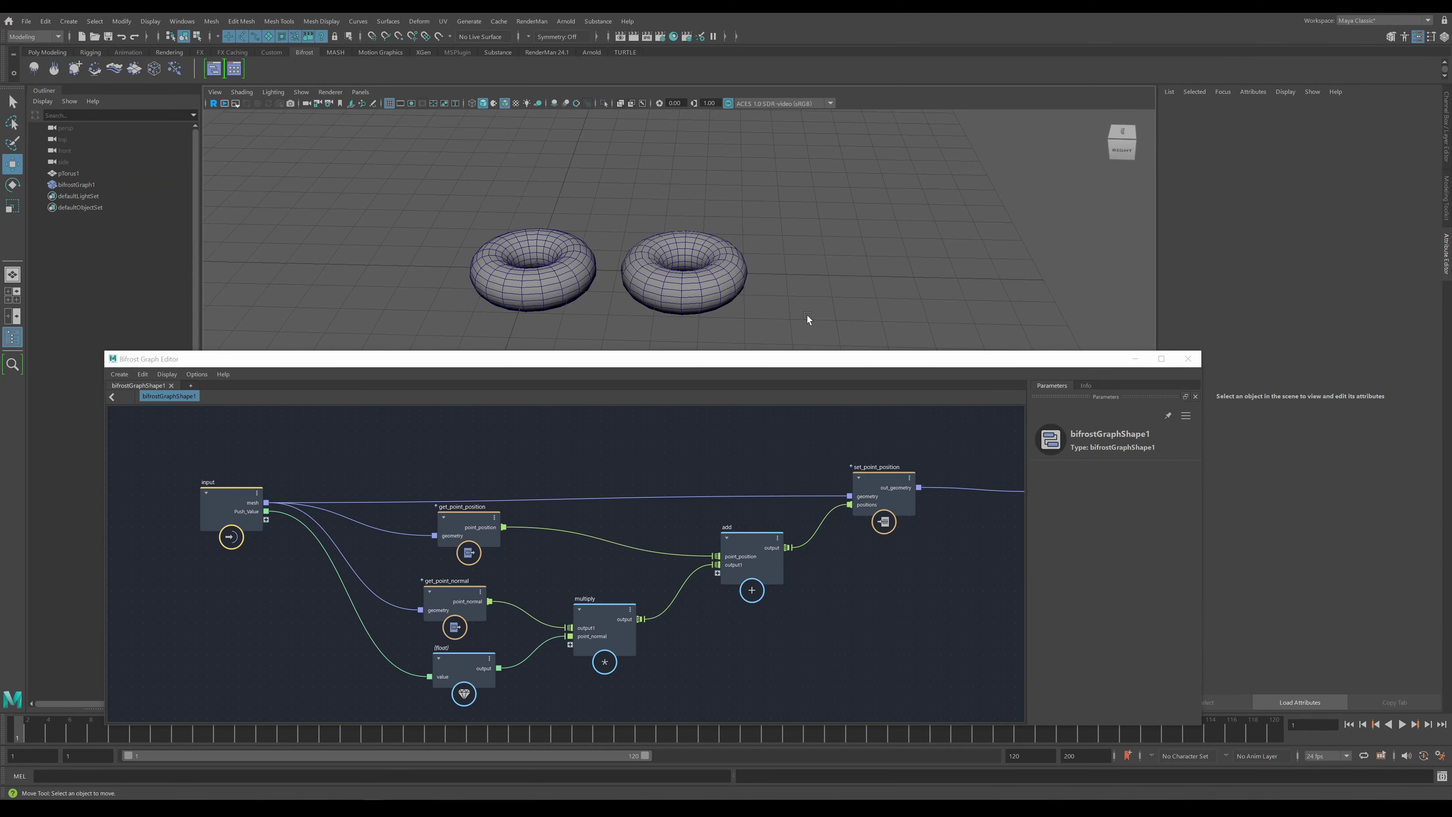
- Reposition the Bifrost Graph Editor and look over its options for creating compounds and publishing the graph
drag(750, 365, 807, 367)
click(183, 377)
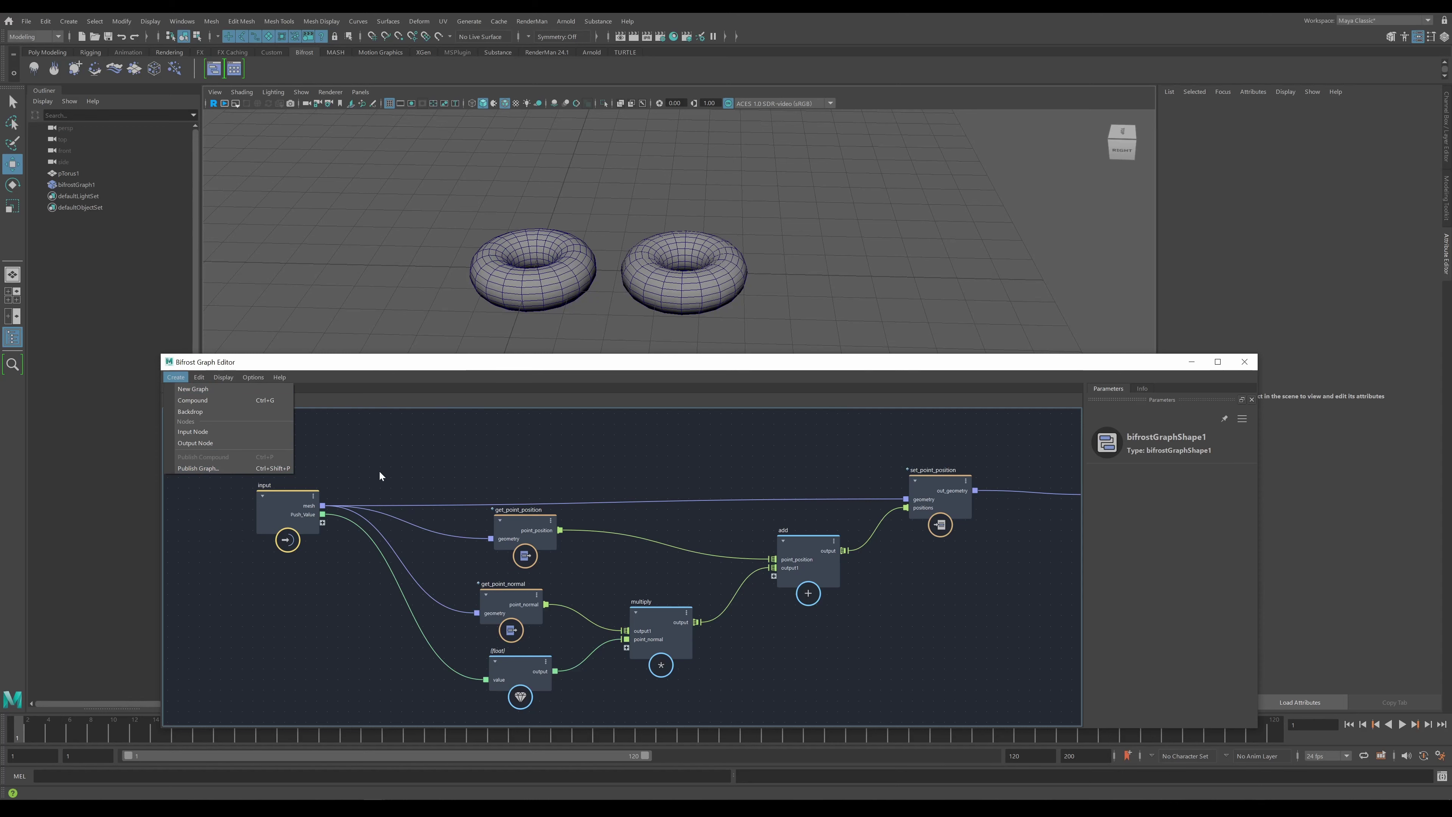
click(434, 456)
- Open the Bifrost Browser to view the example graphs and return to the Bifrost Graph Editor
click(235, 74)
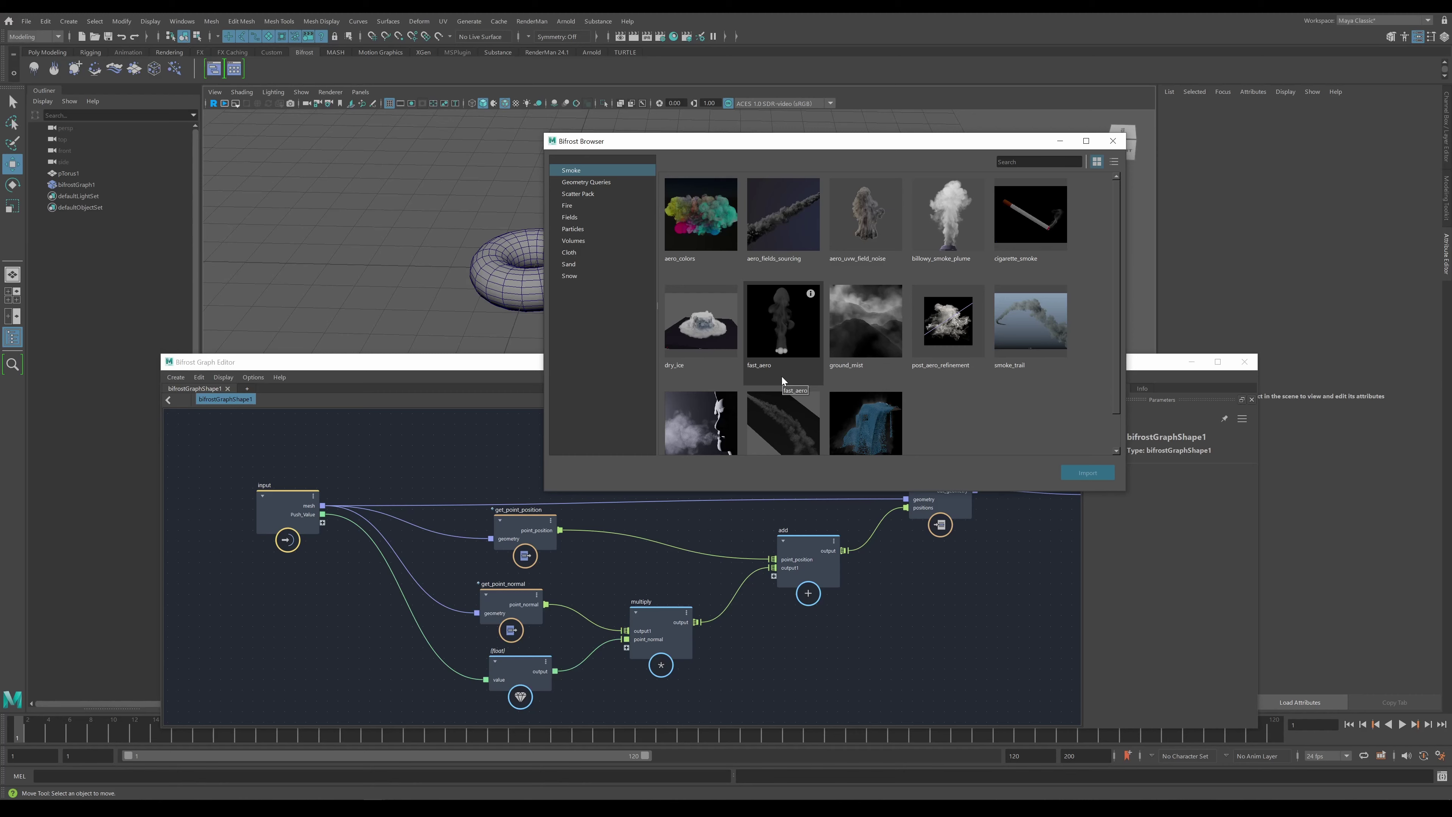
drag(733, 147, 780, 145)
click(385, 367)
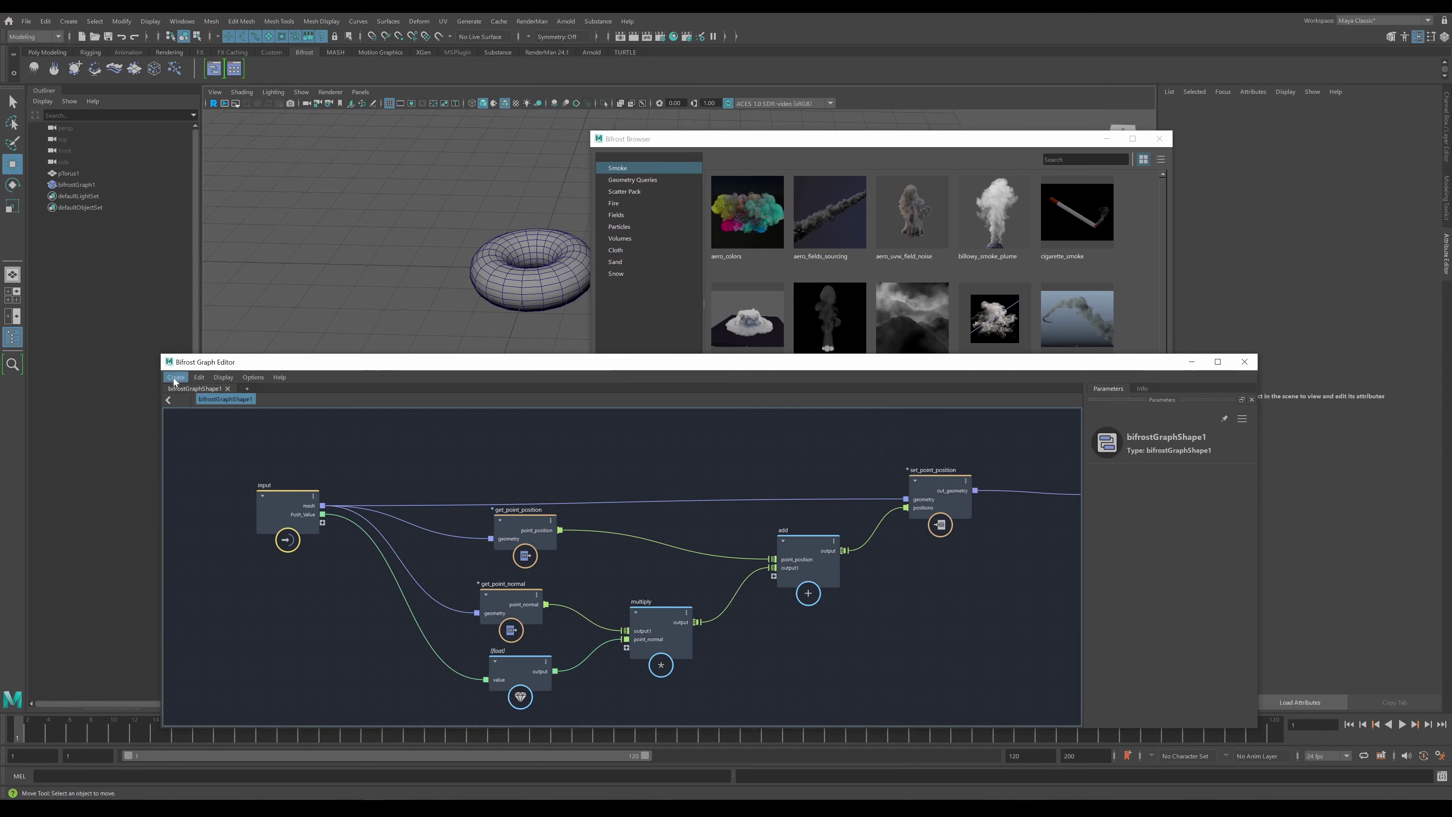
- Open the Publish Graph settings for the push graph and look through the available browser categories without changing the selection
click(175, 376)
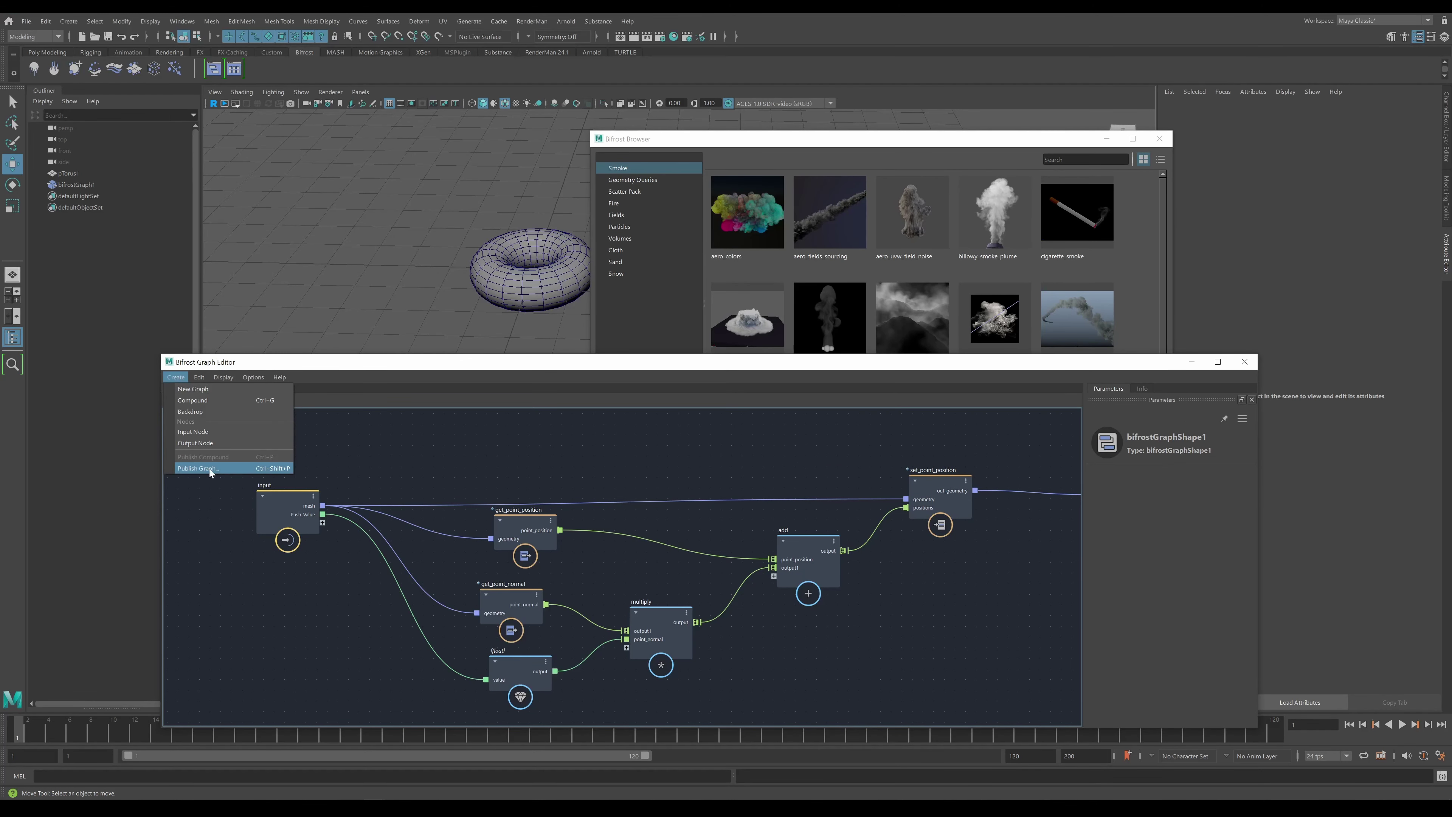
click(197, 468)
click(623, 410)
drag(623, 410, 550, 413)
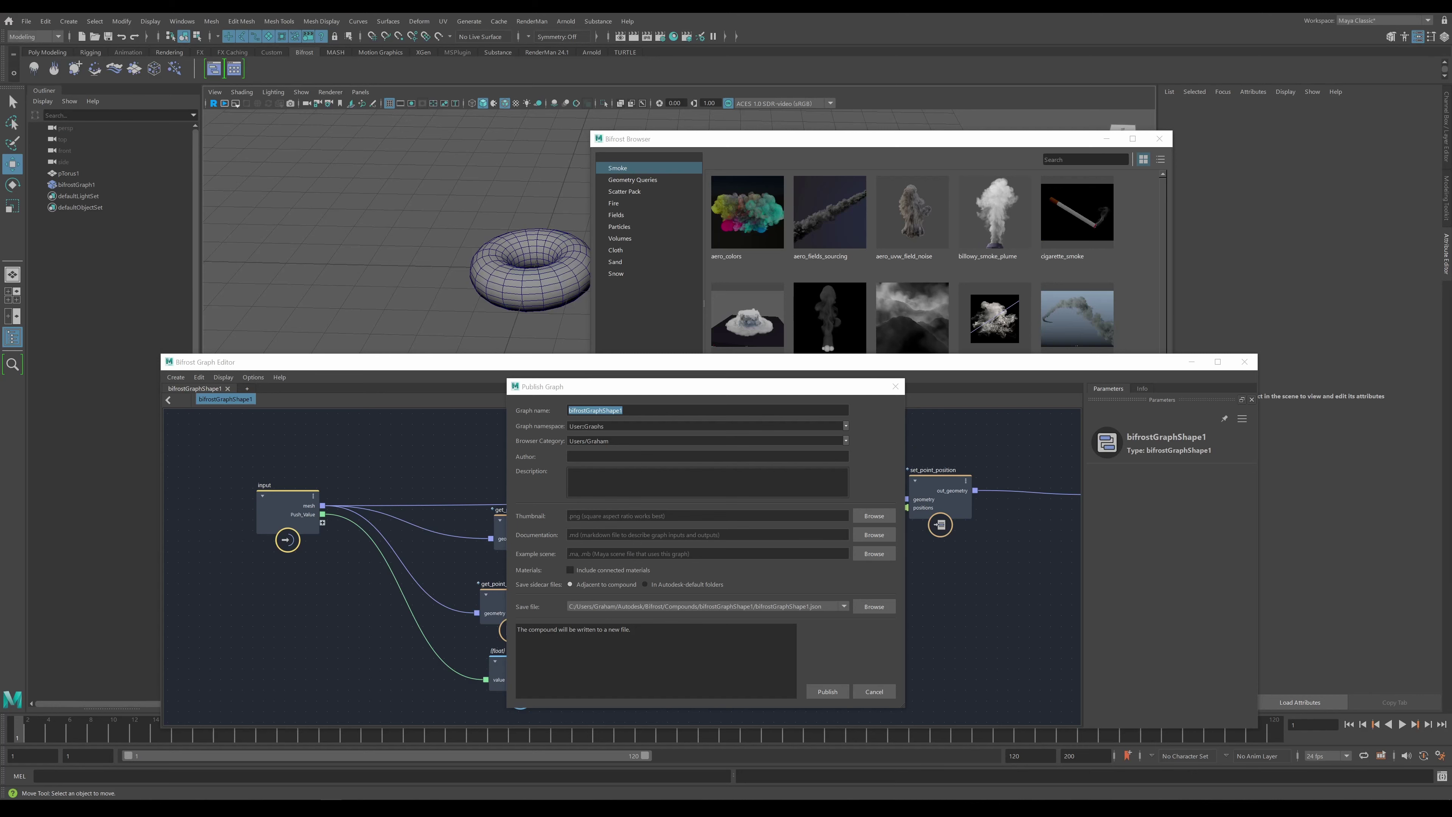
click(847, 440)
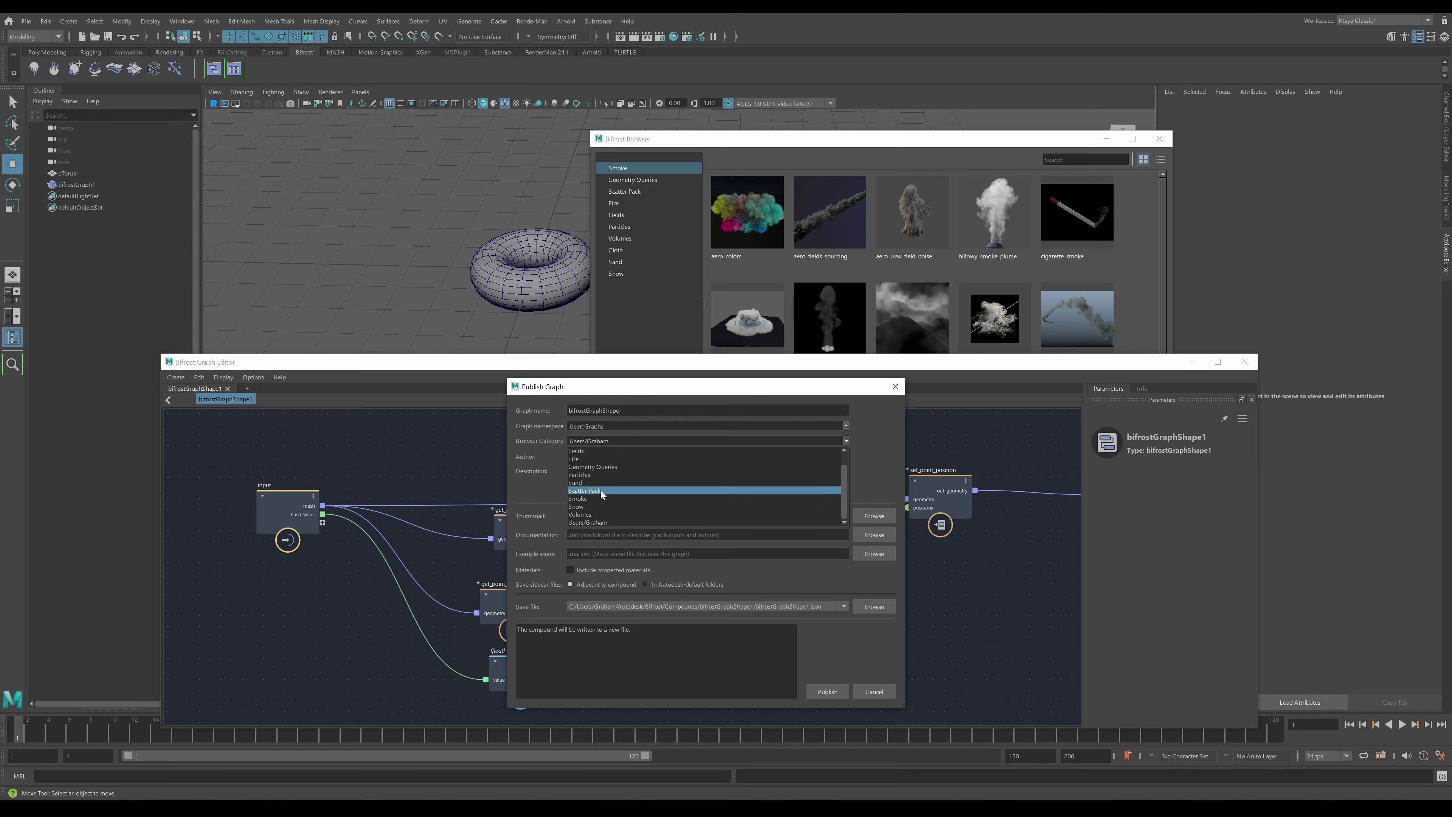
click(875, 440)
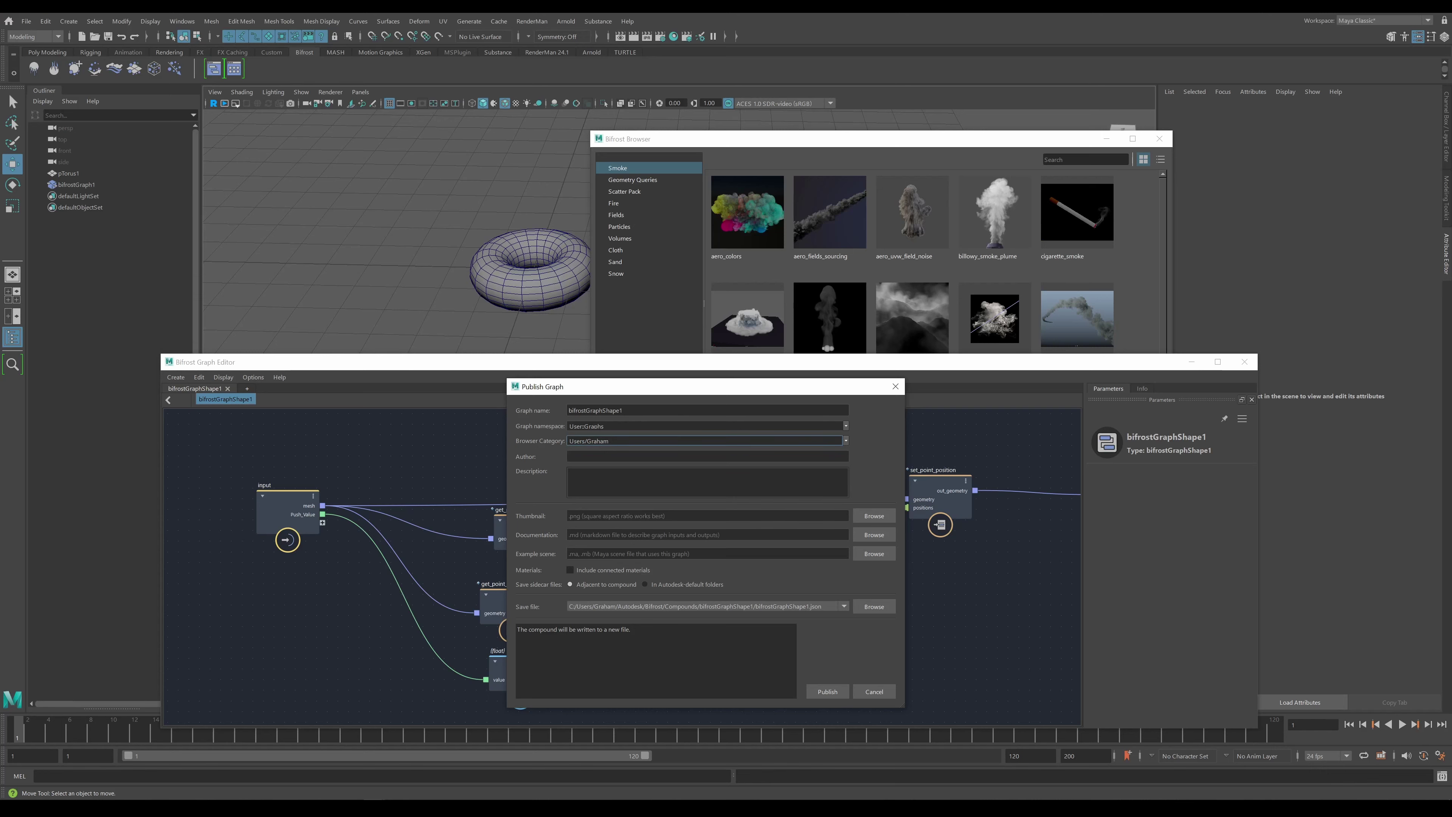
- Look through the available graph namespaces and cancel publishing the graph
click(847, 426)
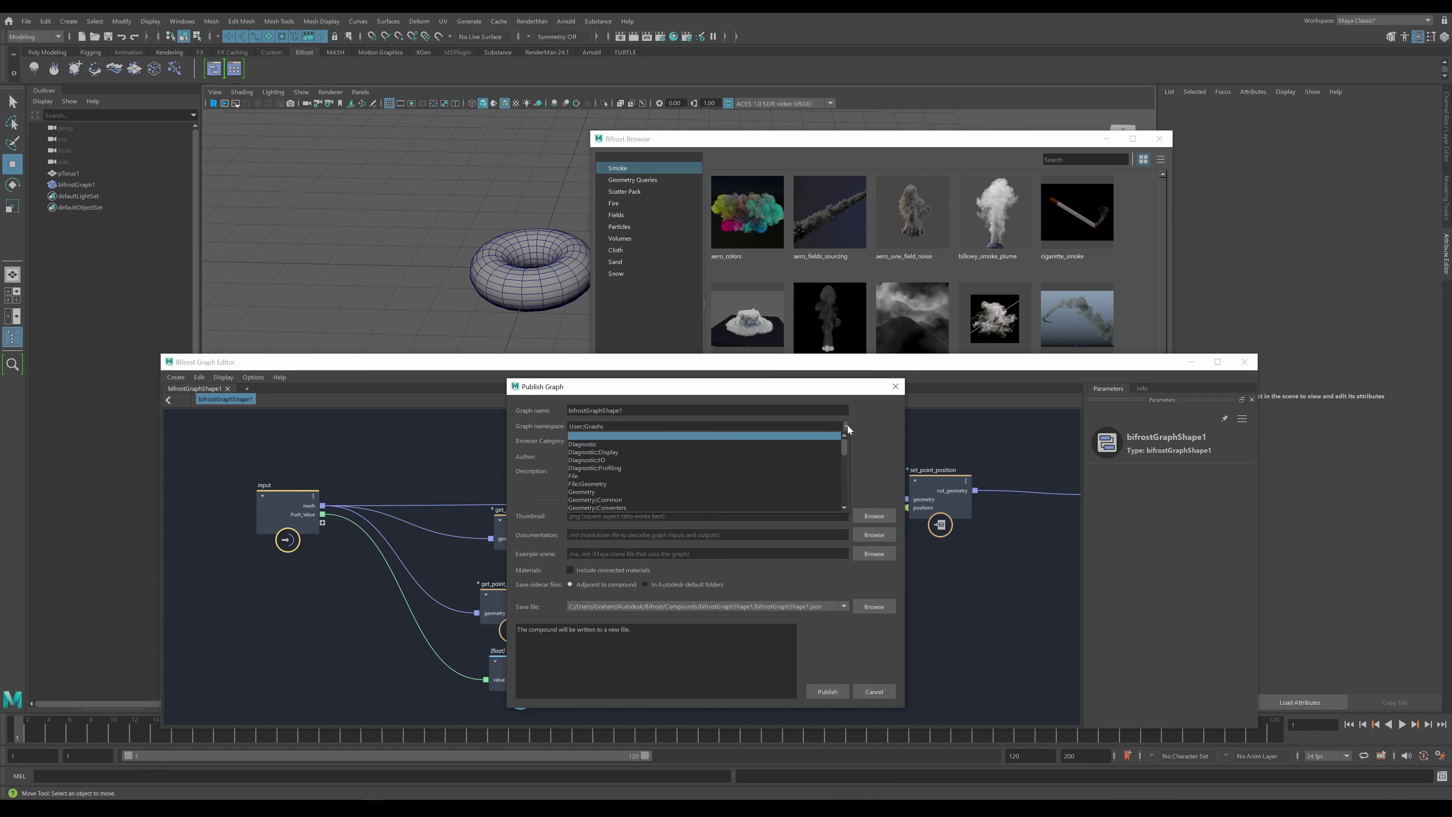
scroll(766, 476, down, 1)
scroll(767, 476, down, 8)
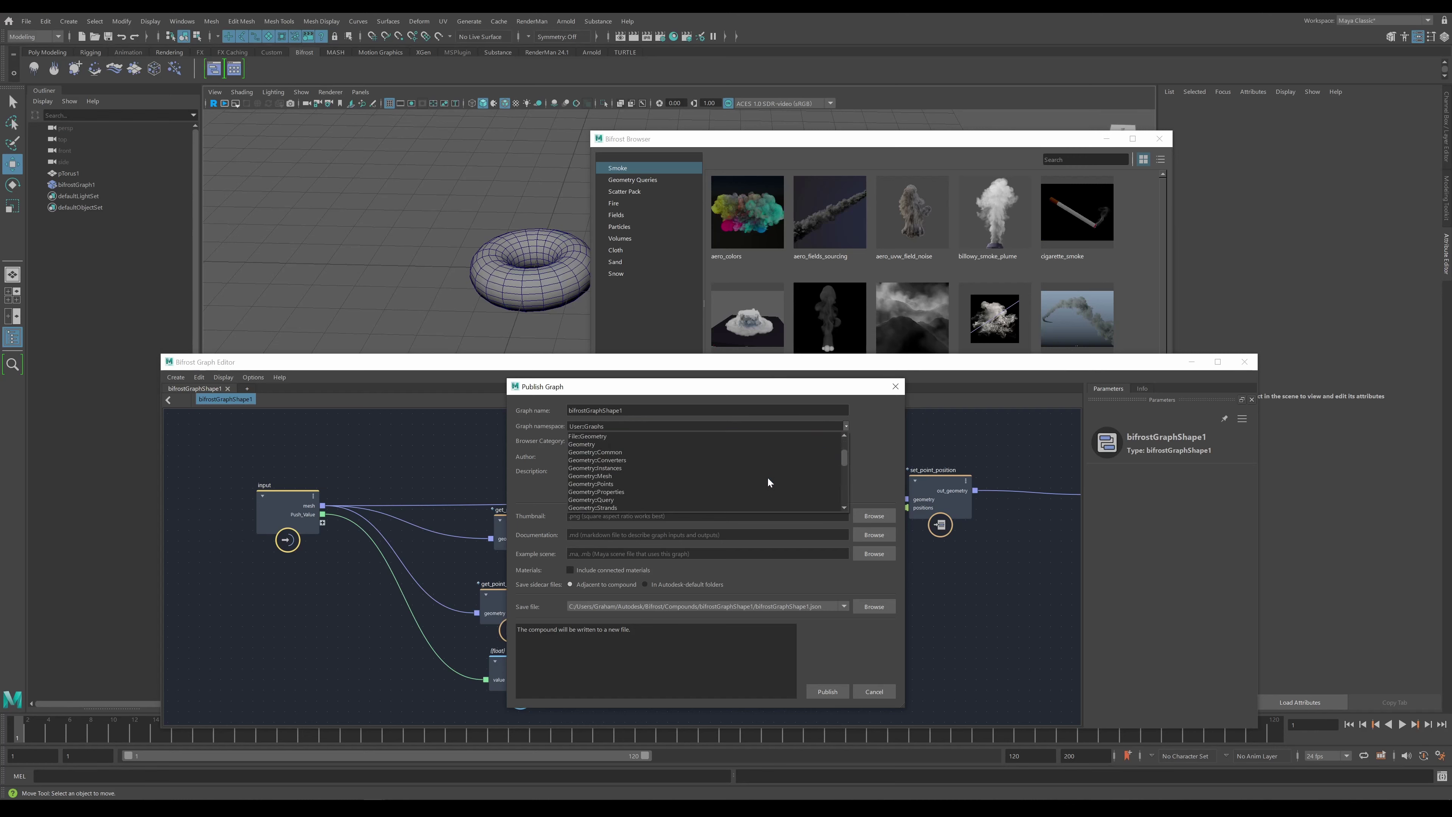
scroll(766, 482, down, 4)
scroll(768, 478, up, 12)
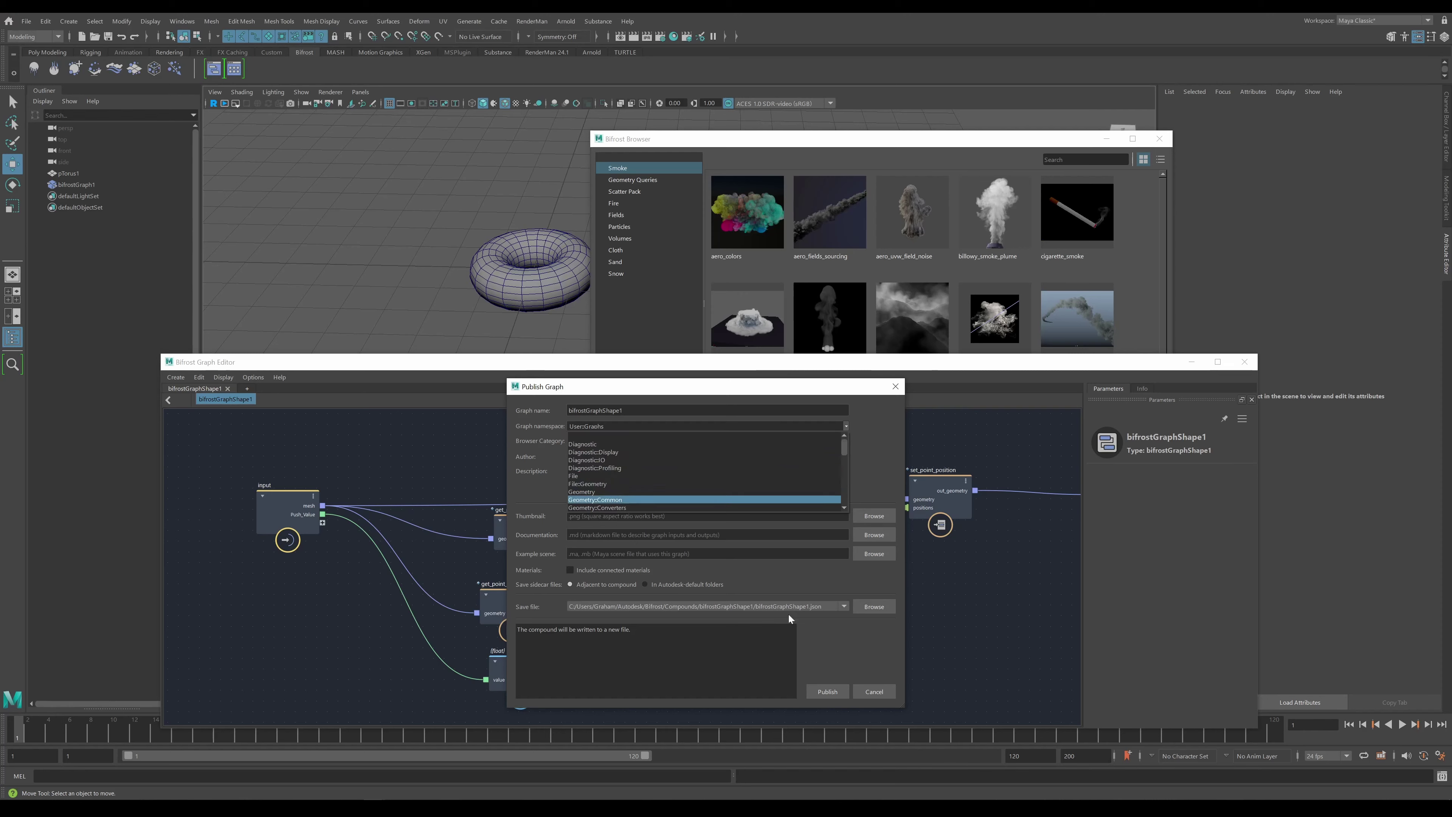
click(872, 687)
click(872, 687)
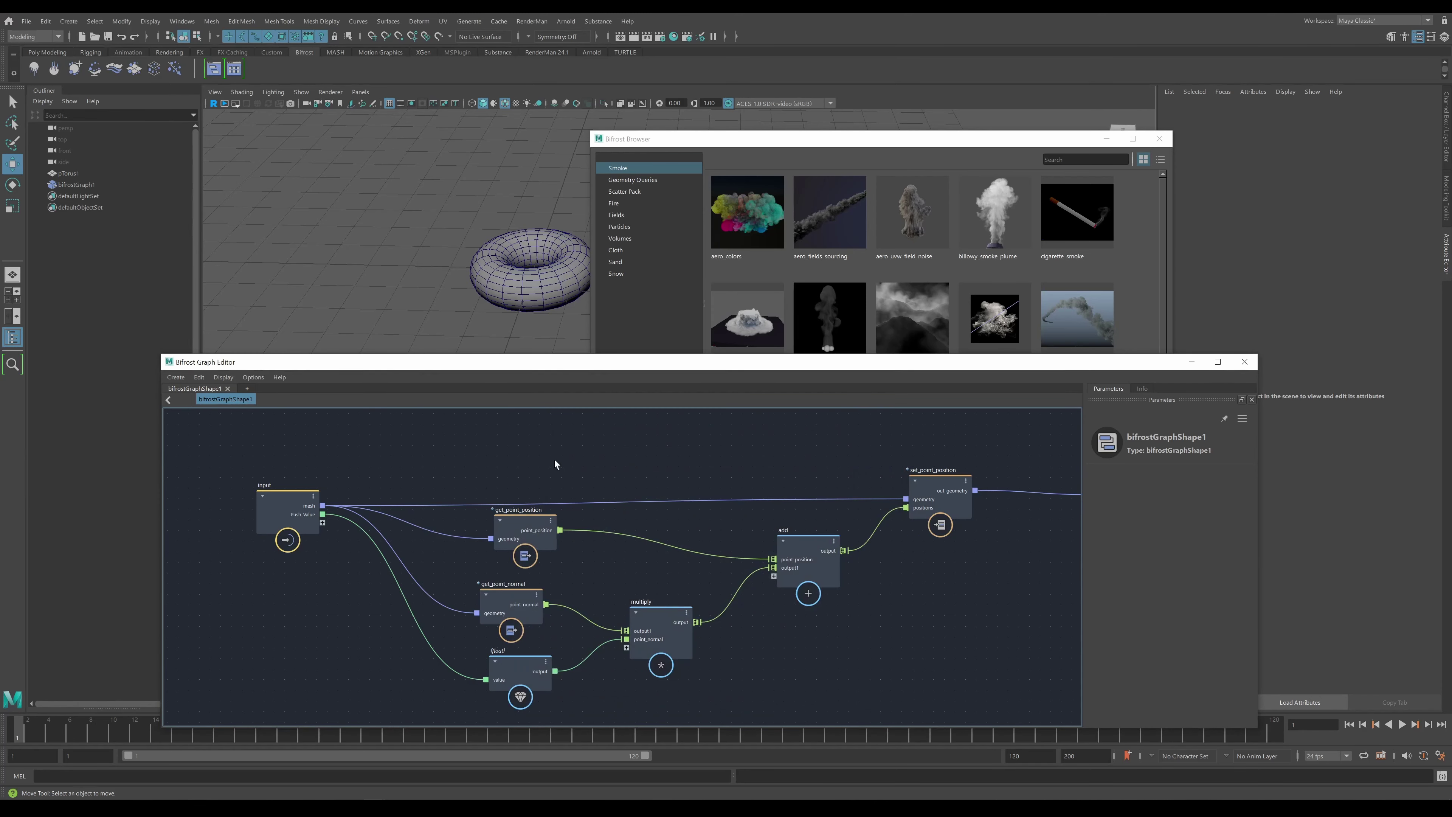
- Browse the Geometry and Modeling node categories in the graph's node search, including the Query nodes, and dismiss it
key(Tab)
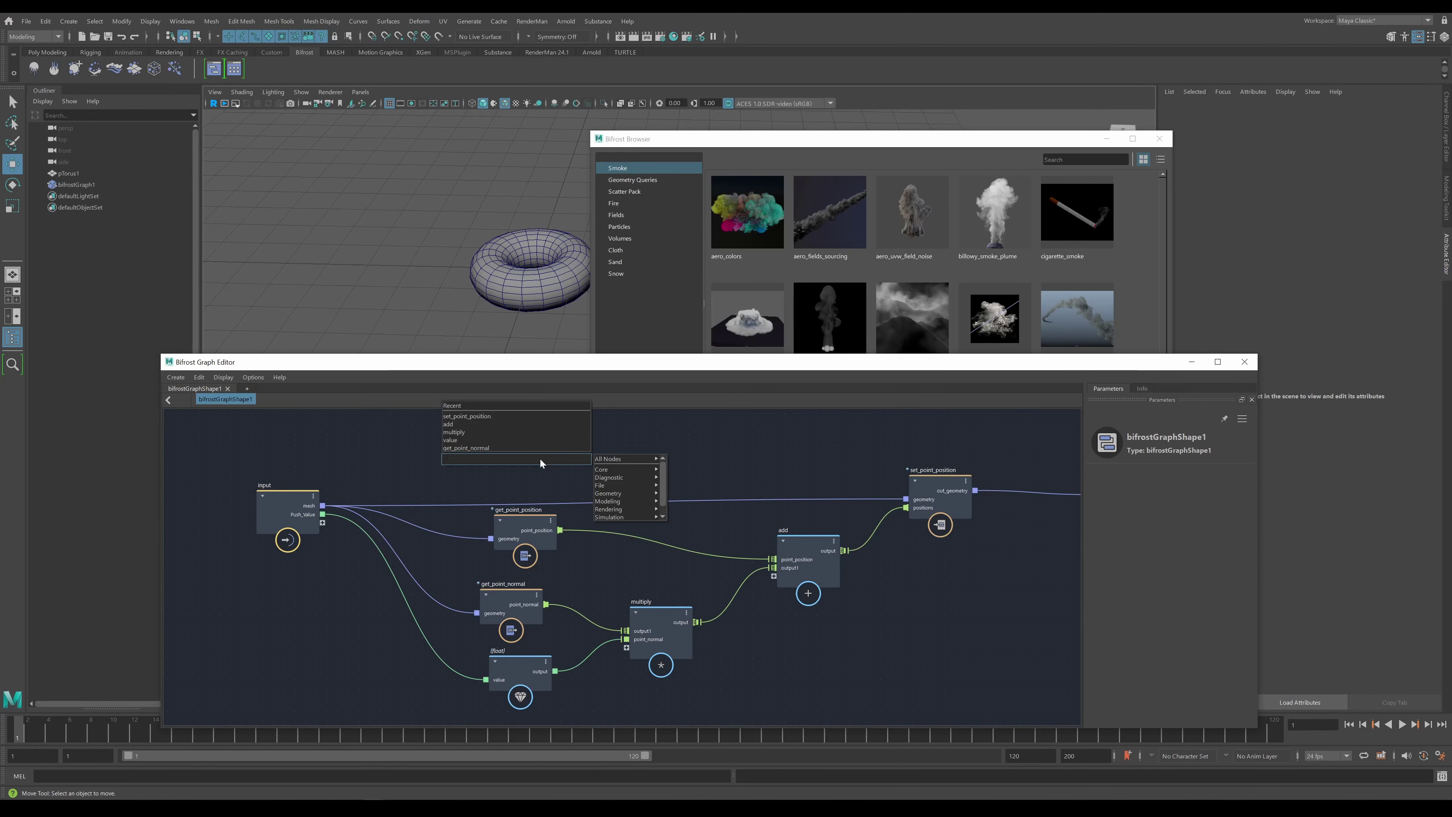
mouse_move(599, 485)
mouse_move(703, 485)
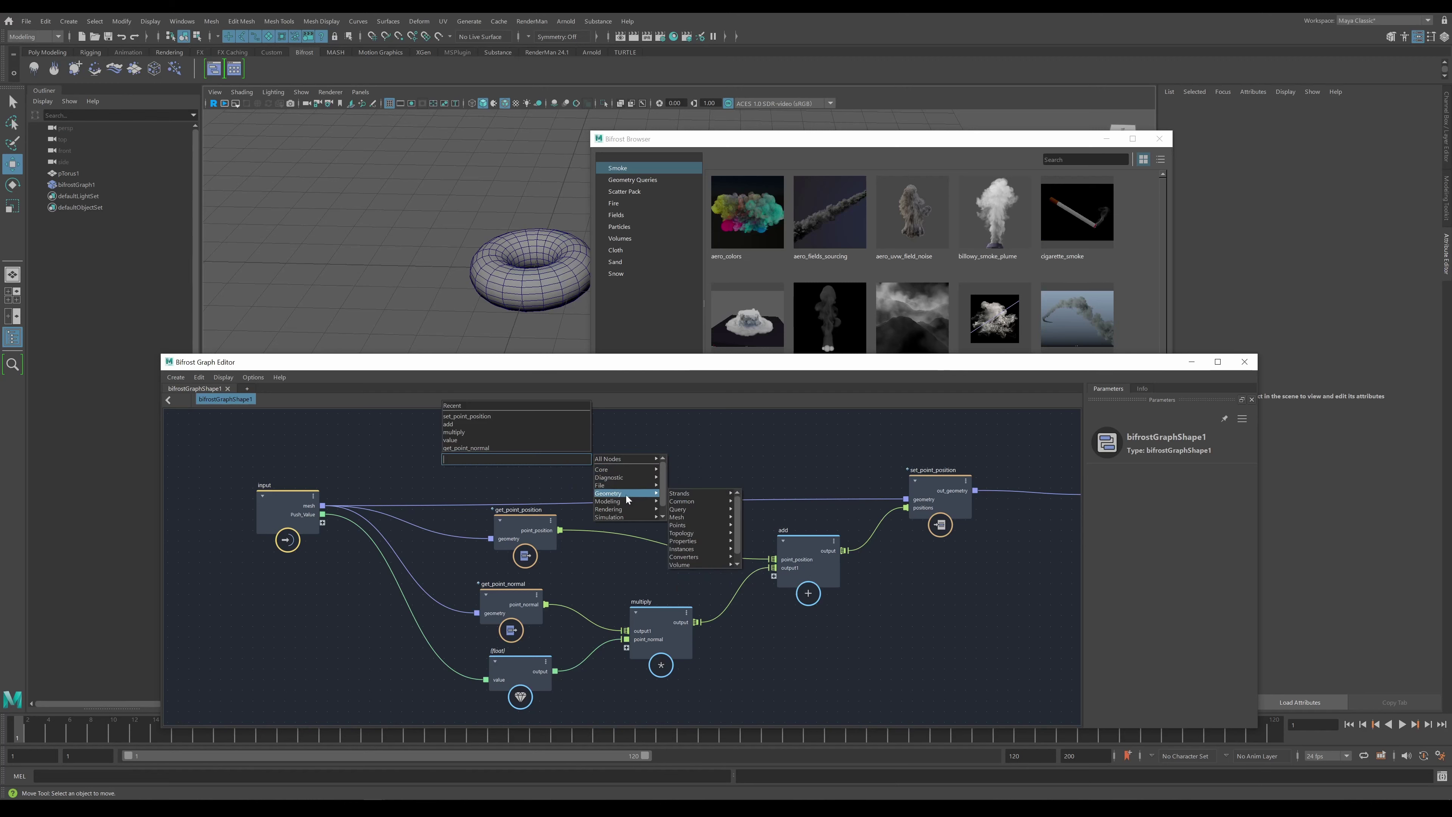
mouse_move(680, 509)
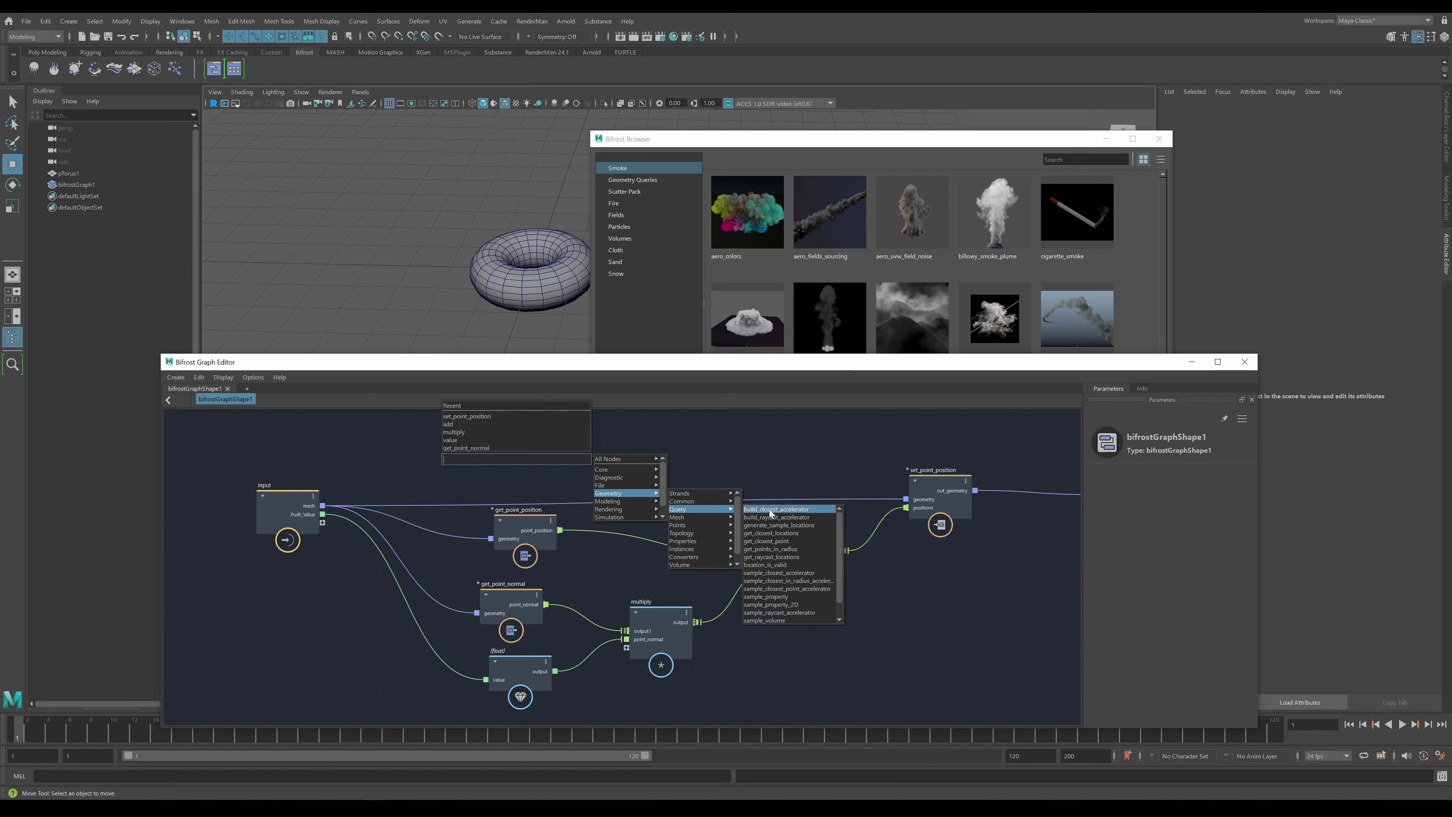
mouse_move(698, 534)
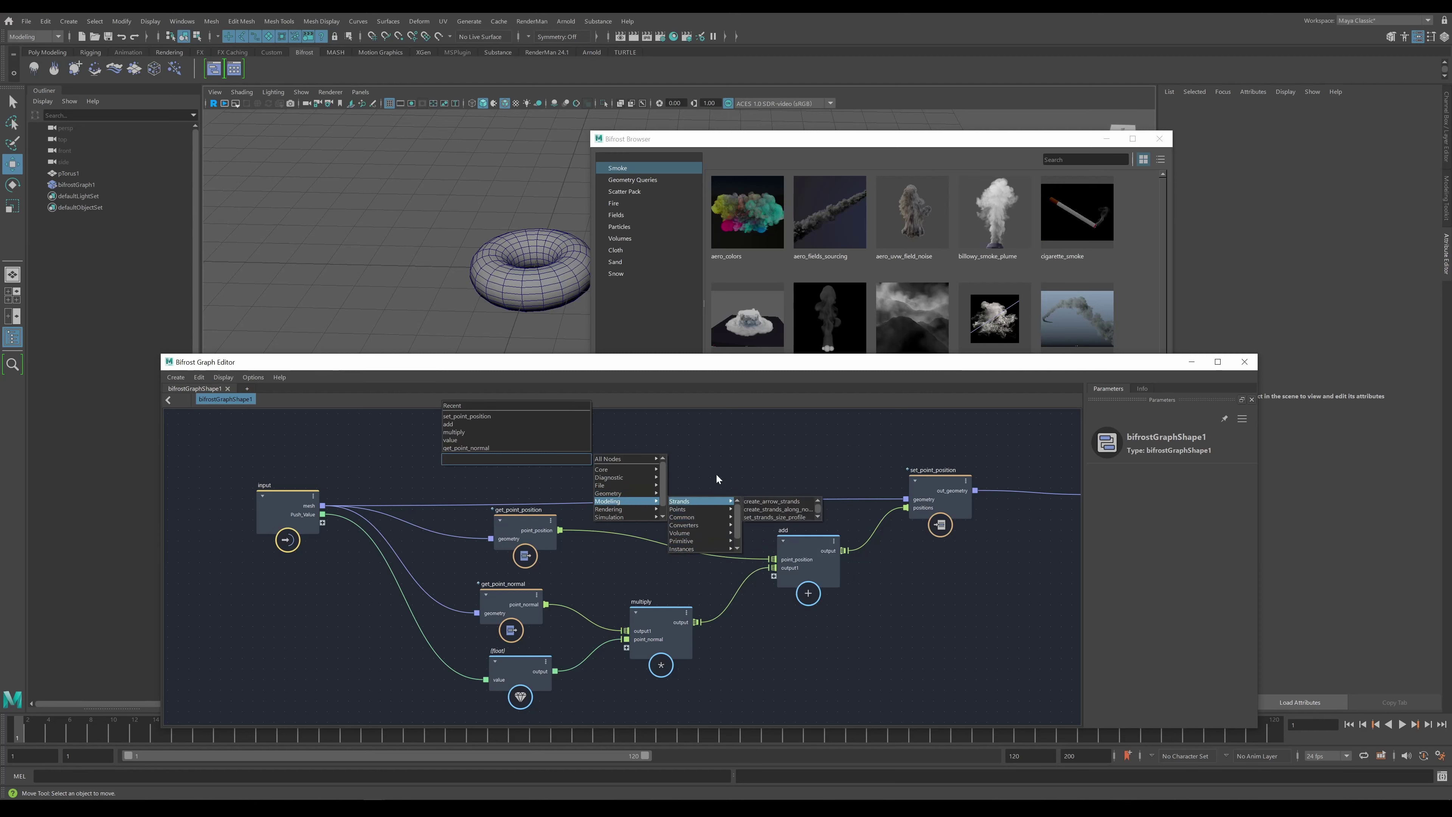
scroll(714, 540, down, 1)
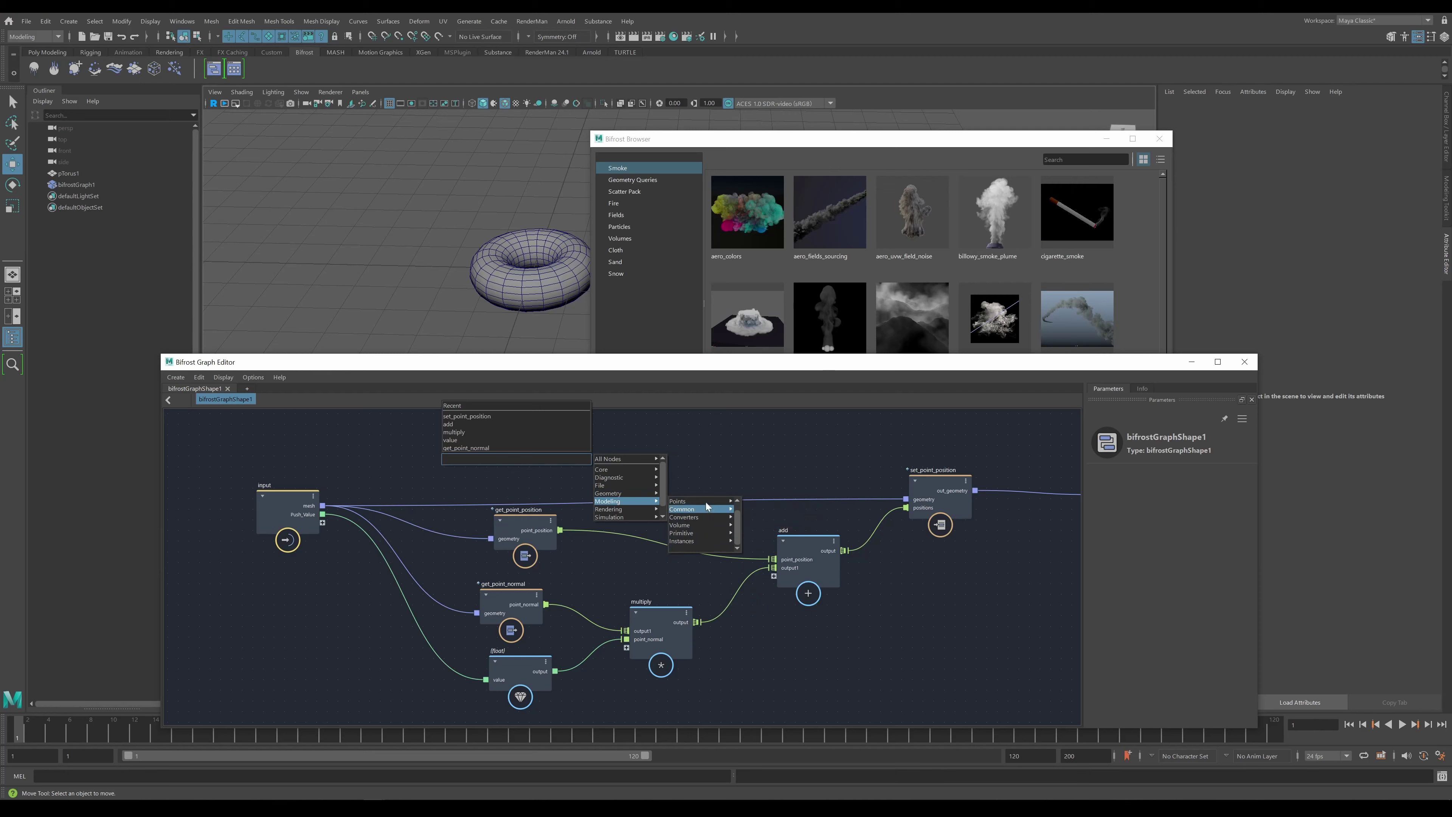
click(707, 468)
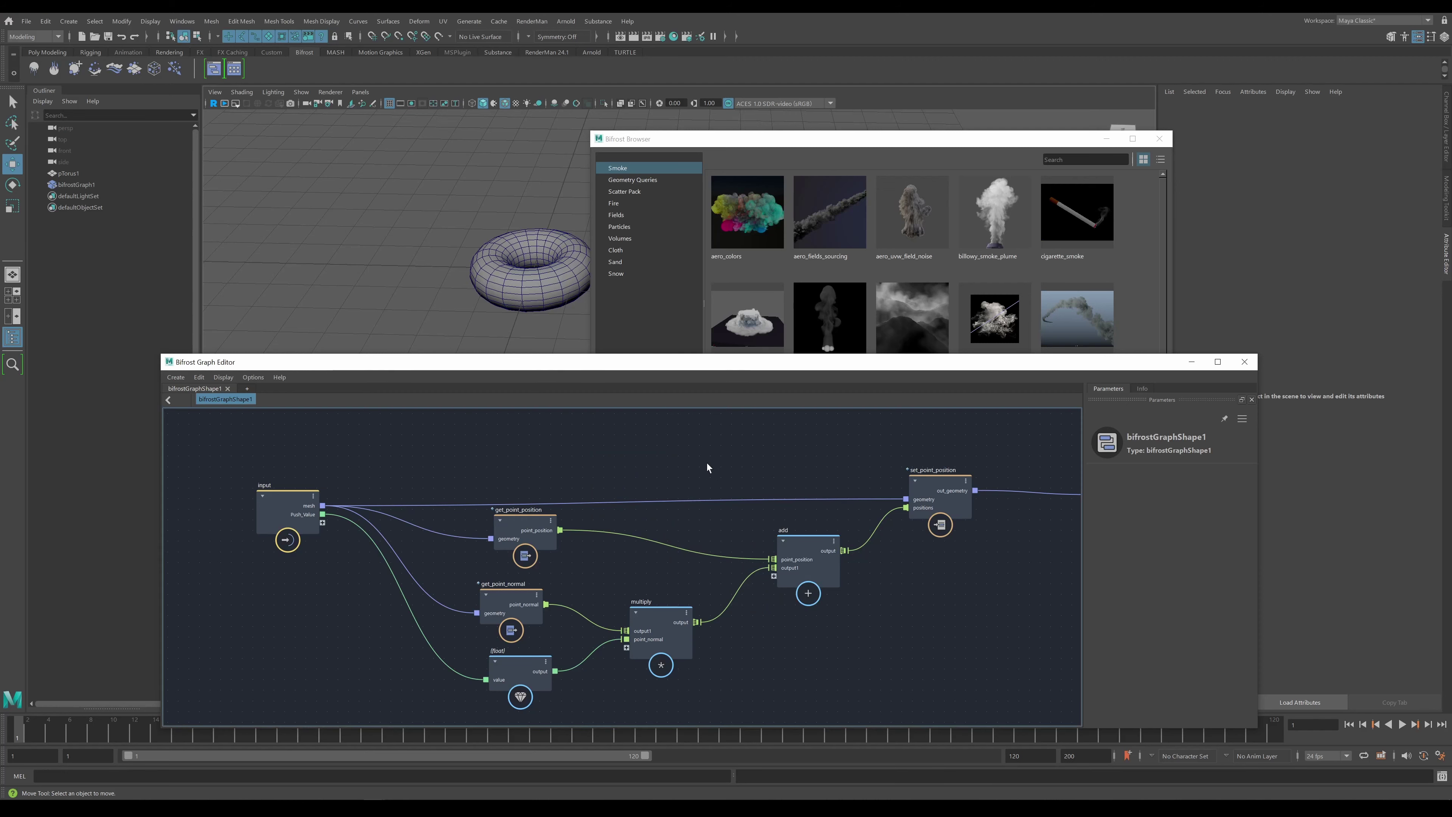
- Reopen the Publish Graph settings, review the author and description fields, and cancel without publishing
click(174, 377)
click(206, 473)
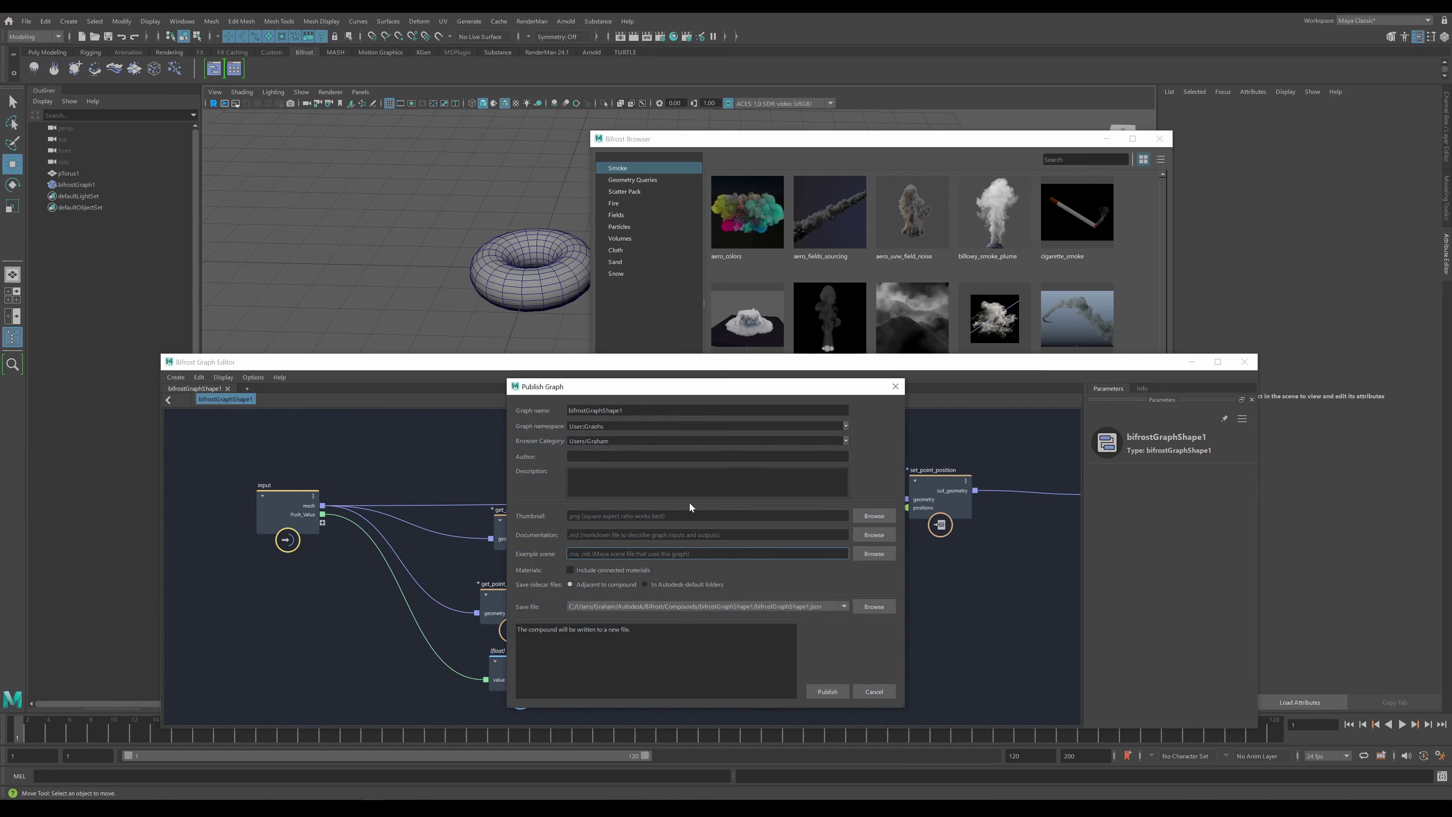
click(707, 456)
click(571, 473)
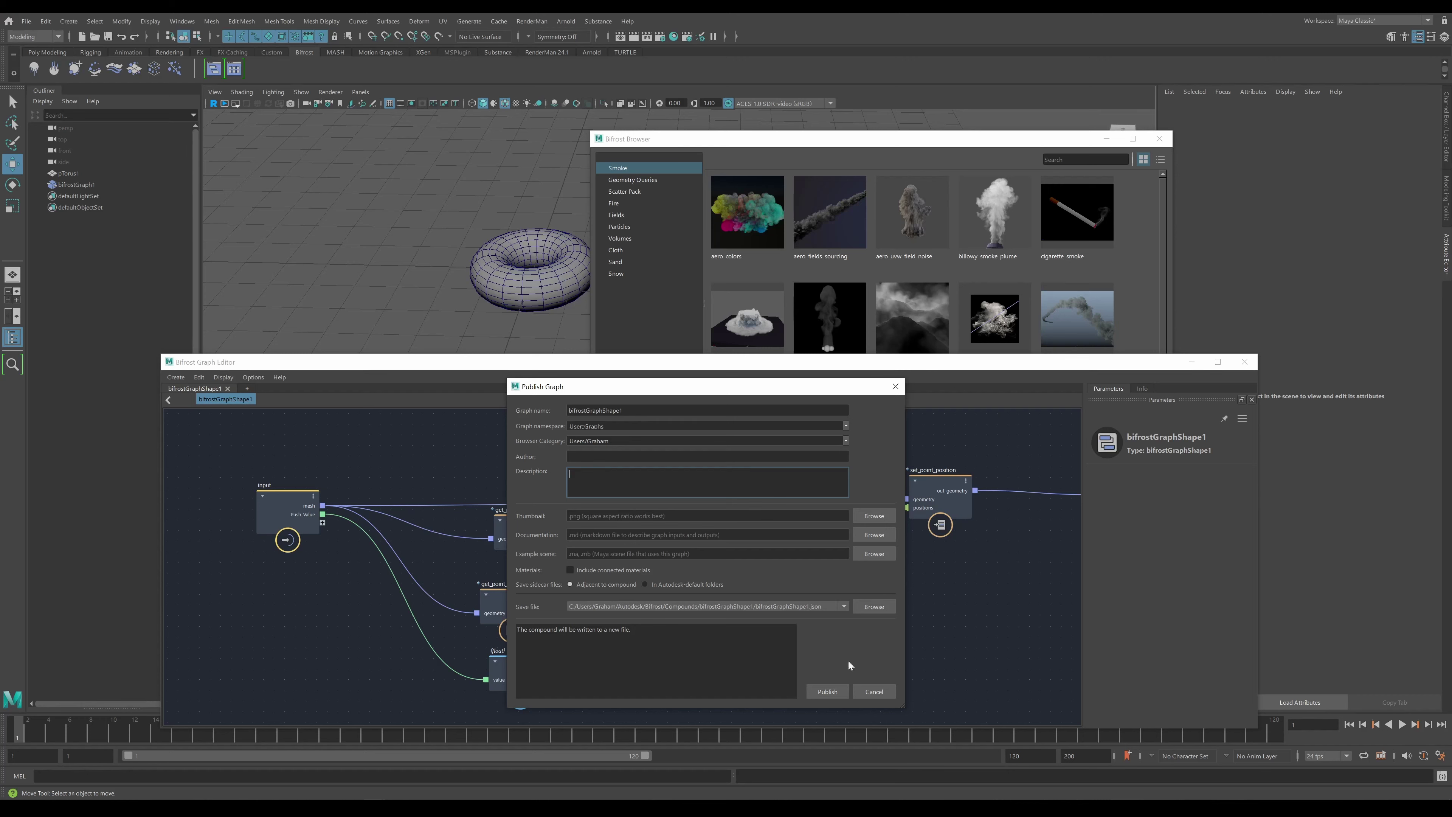
click(873, 690)
- Compare the import and example-scene options of the aero_colors, aero_fields_sourcing and dry_ice graphs in the Bifrost Browser, and close it
drag(839, 144, 812, 142)
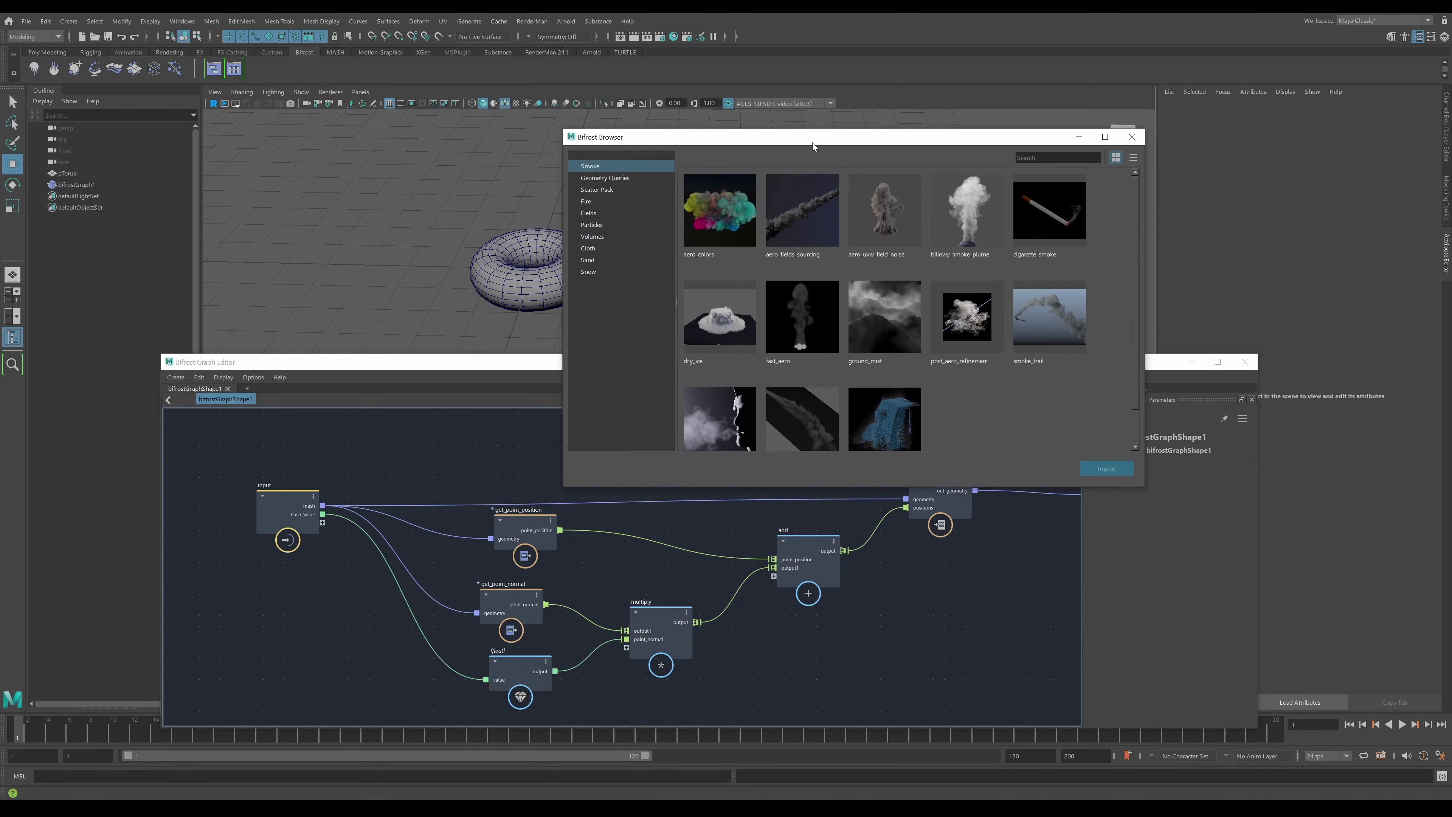
click(713, 221)
click(796, 208)
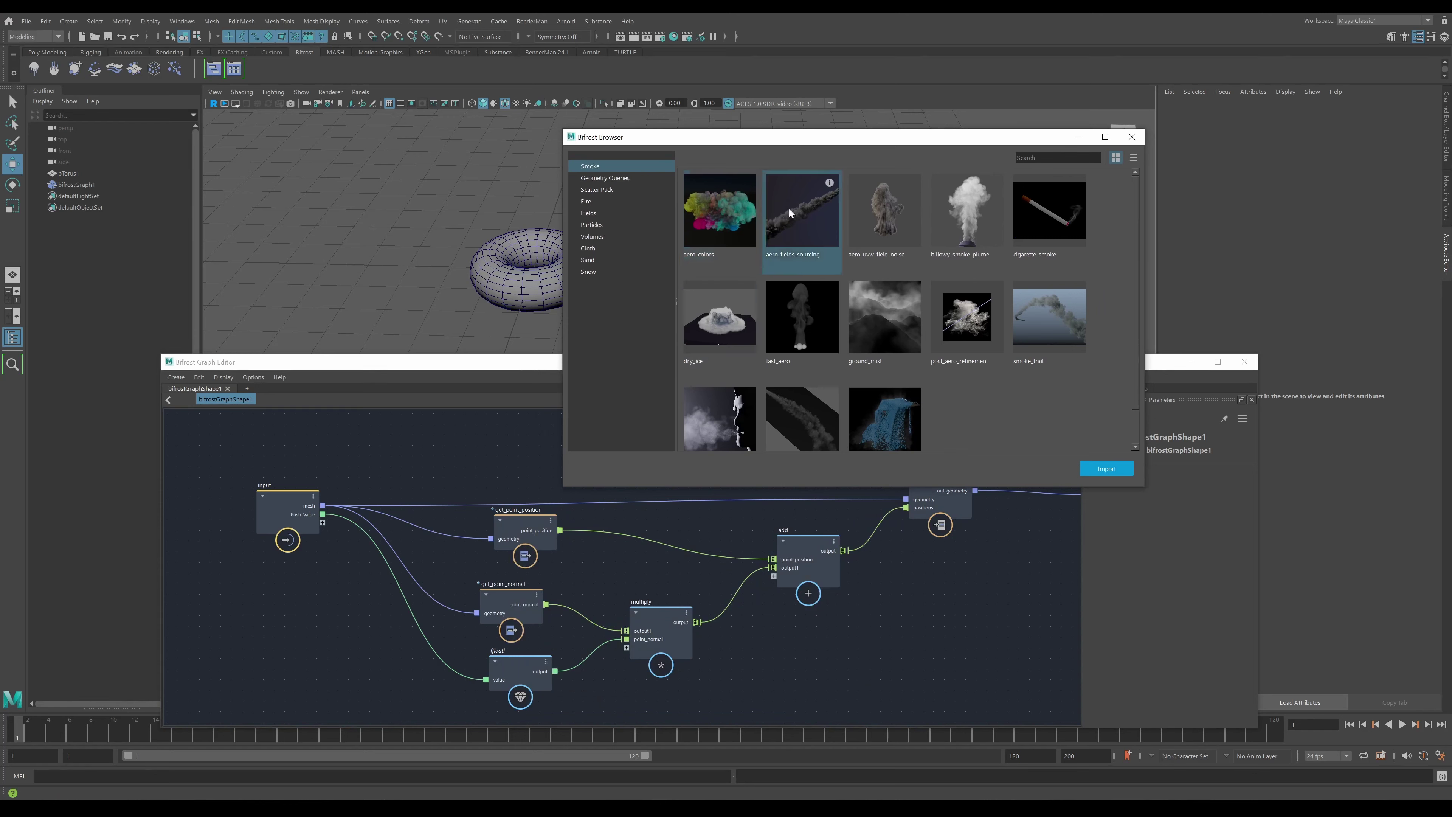
click(720, 215)
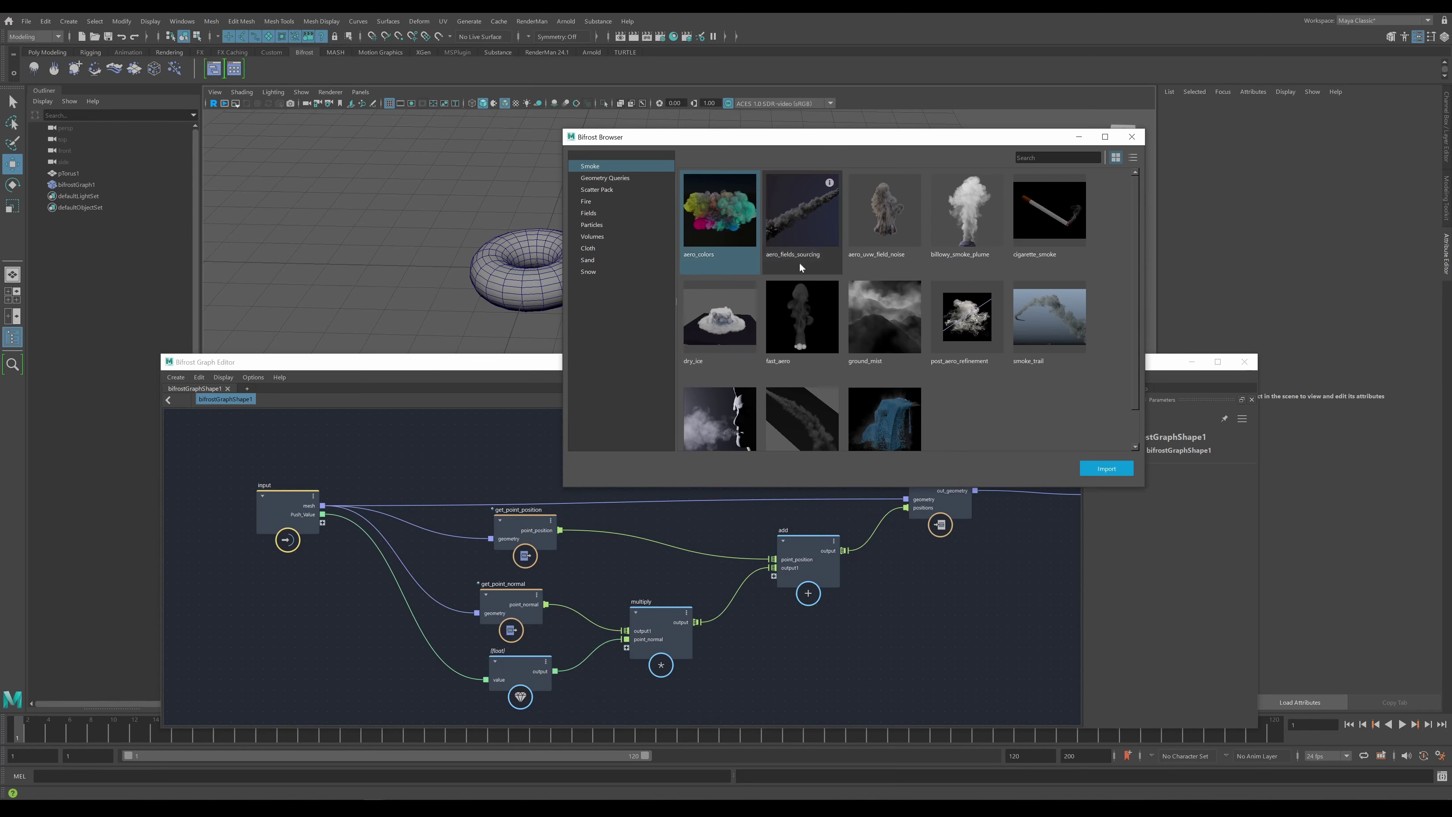
click(727, 321)
click(718, 238)
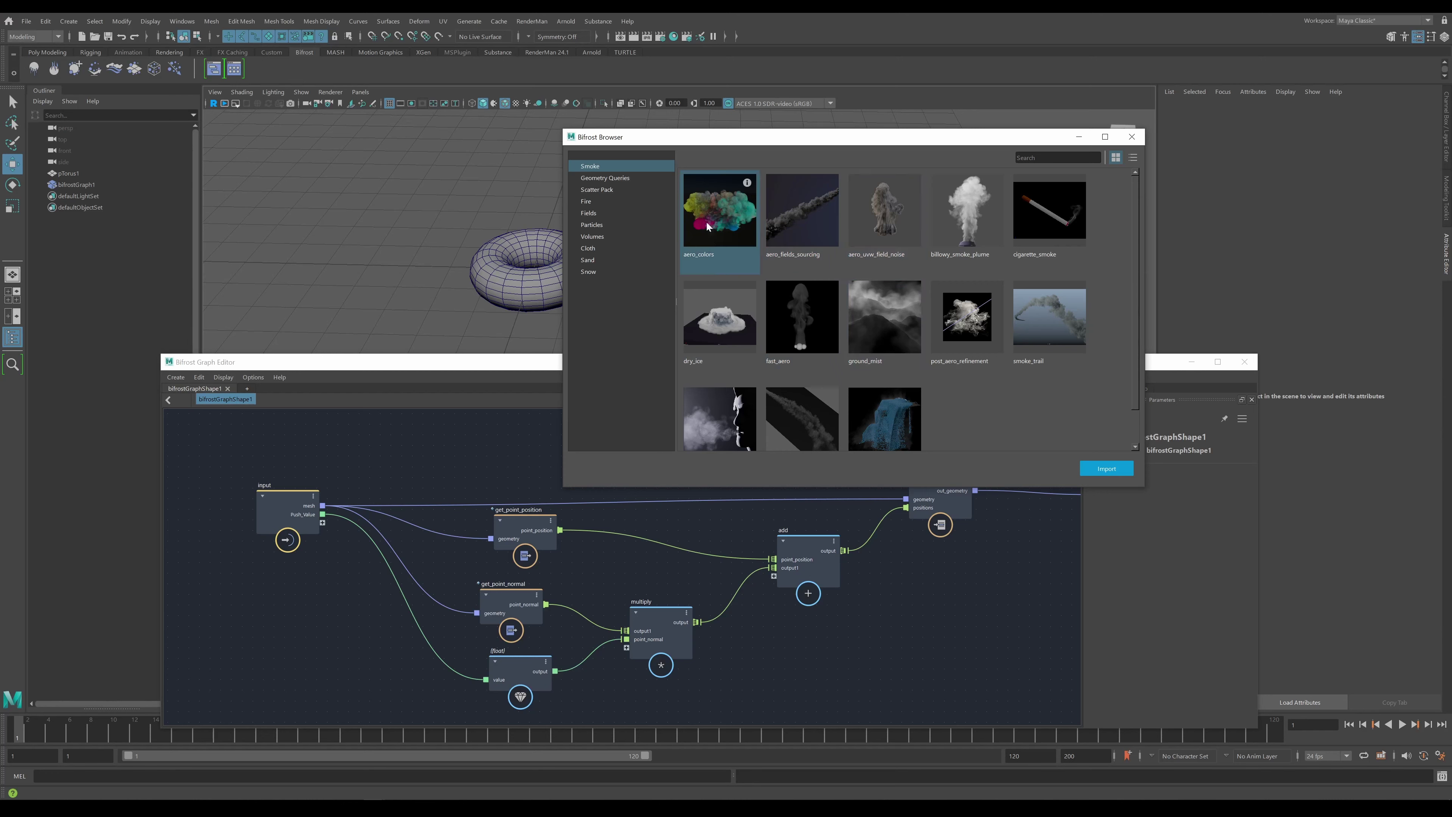
click(722, 328)
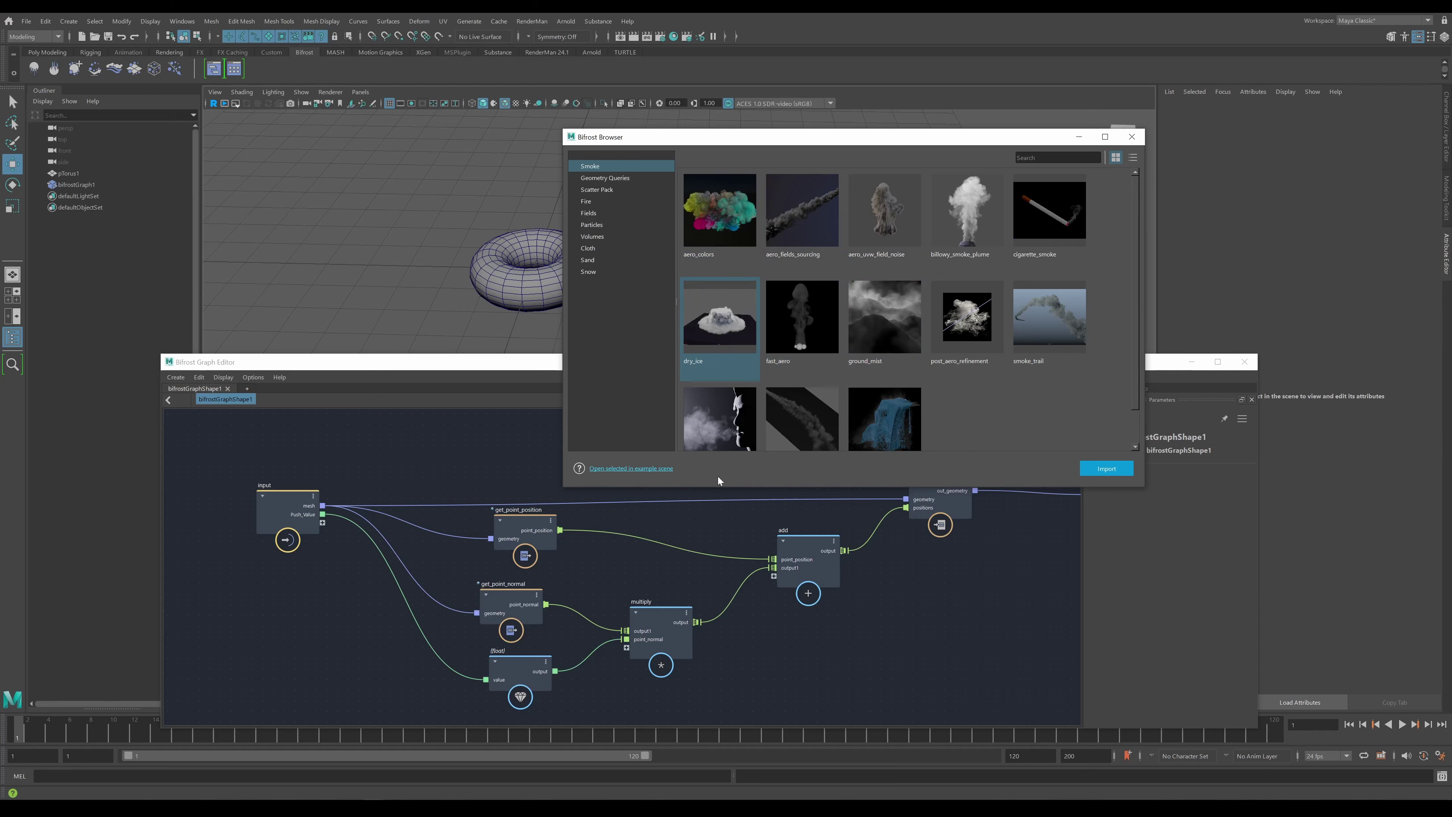
click(718, 237)
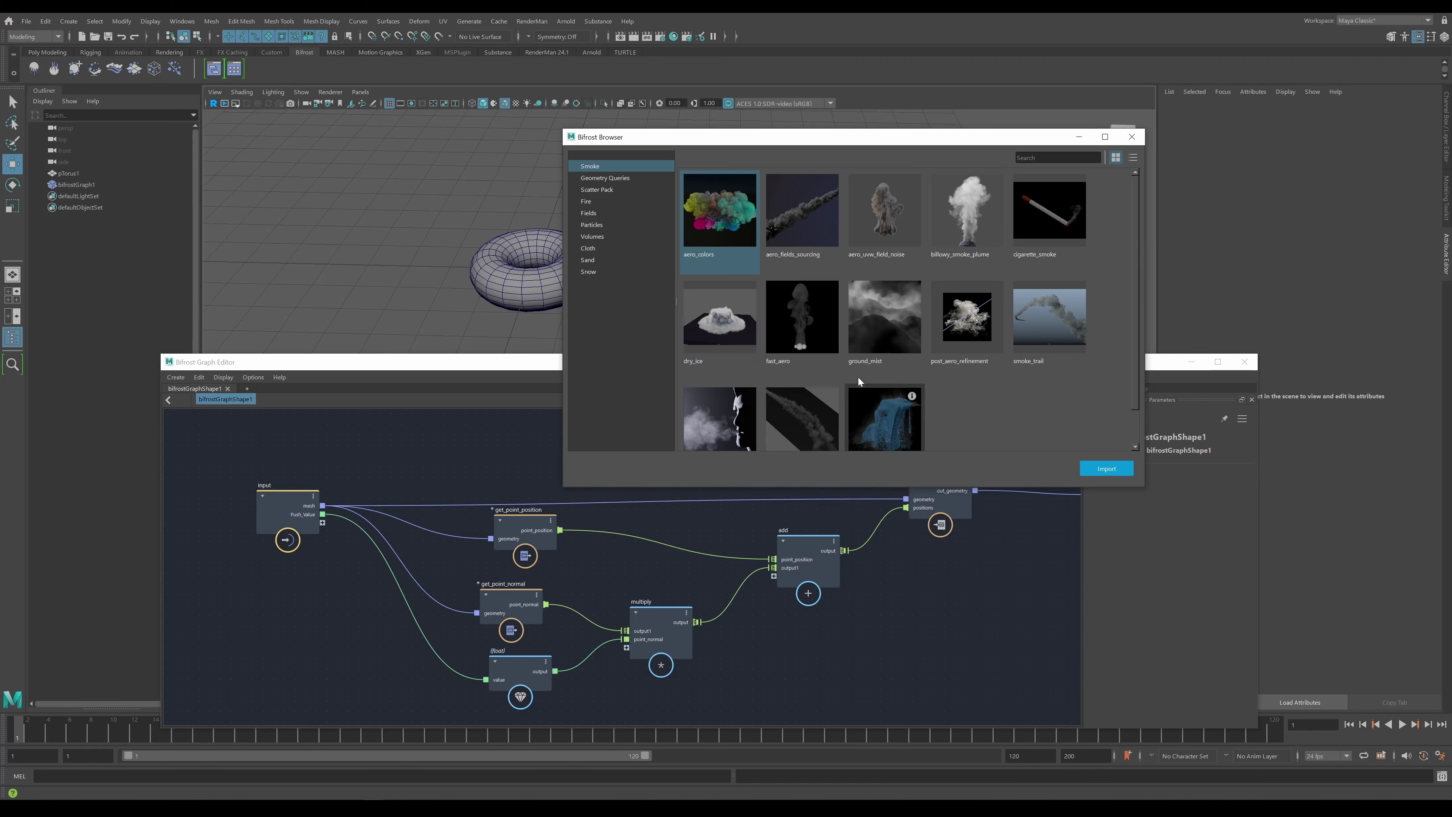
click(698, 306)
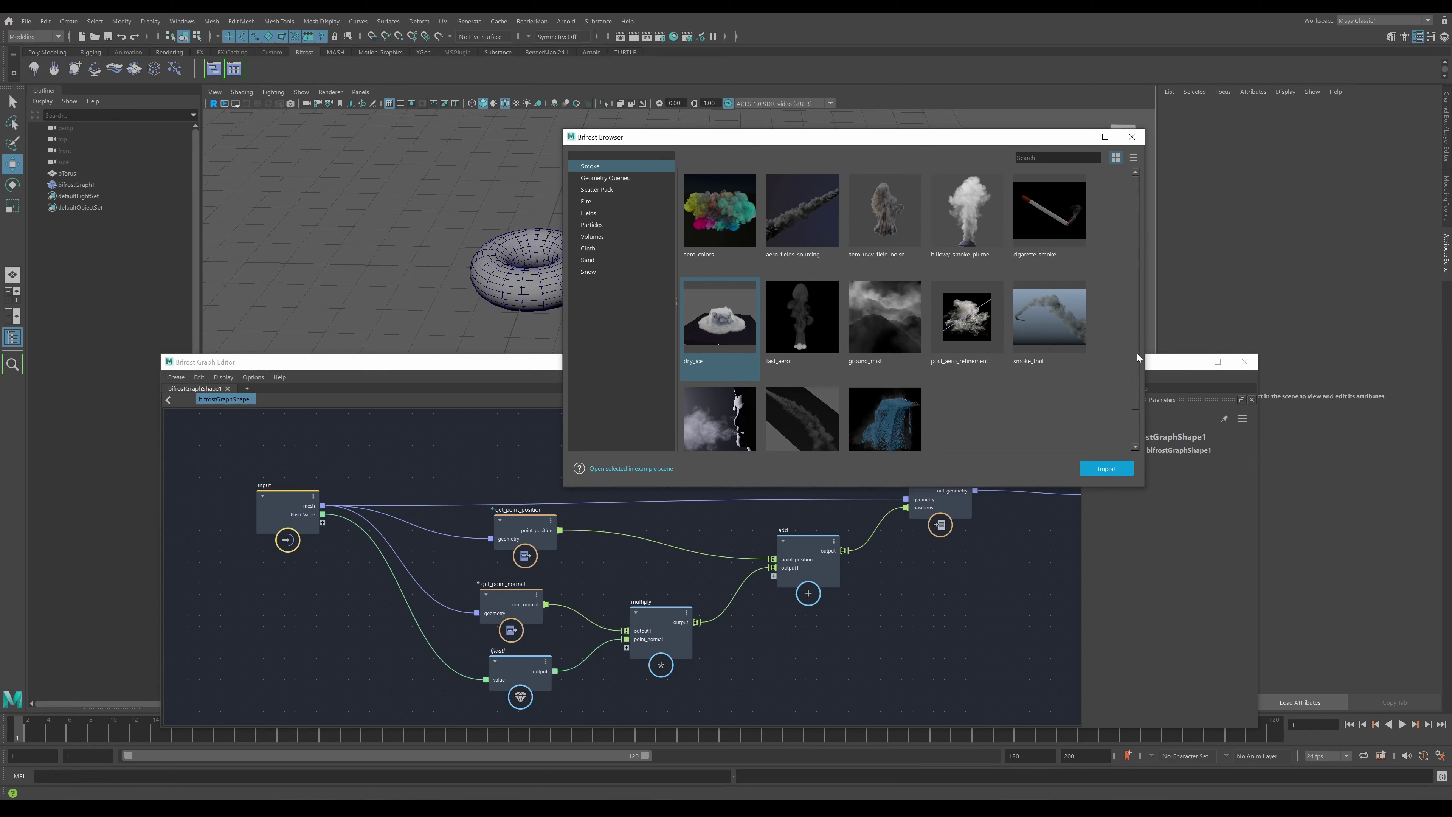
click(1131, 137)
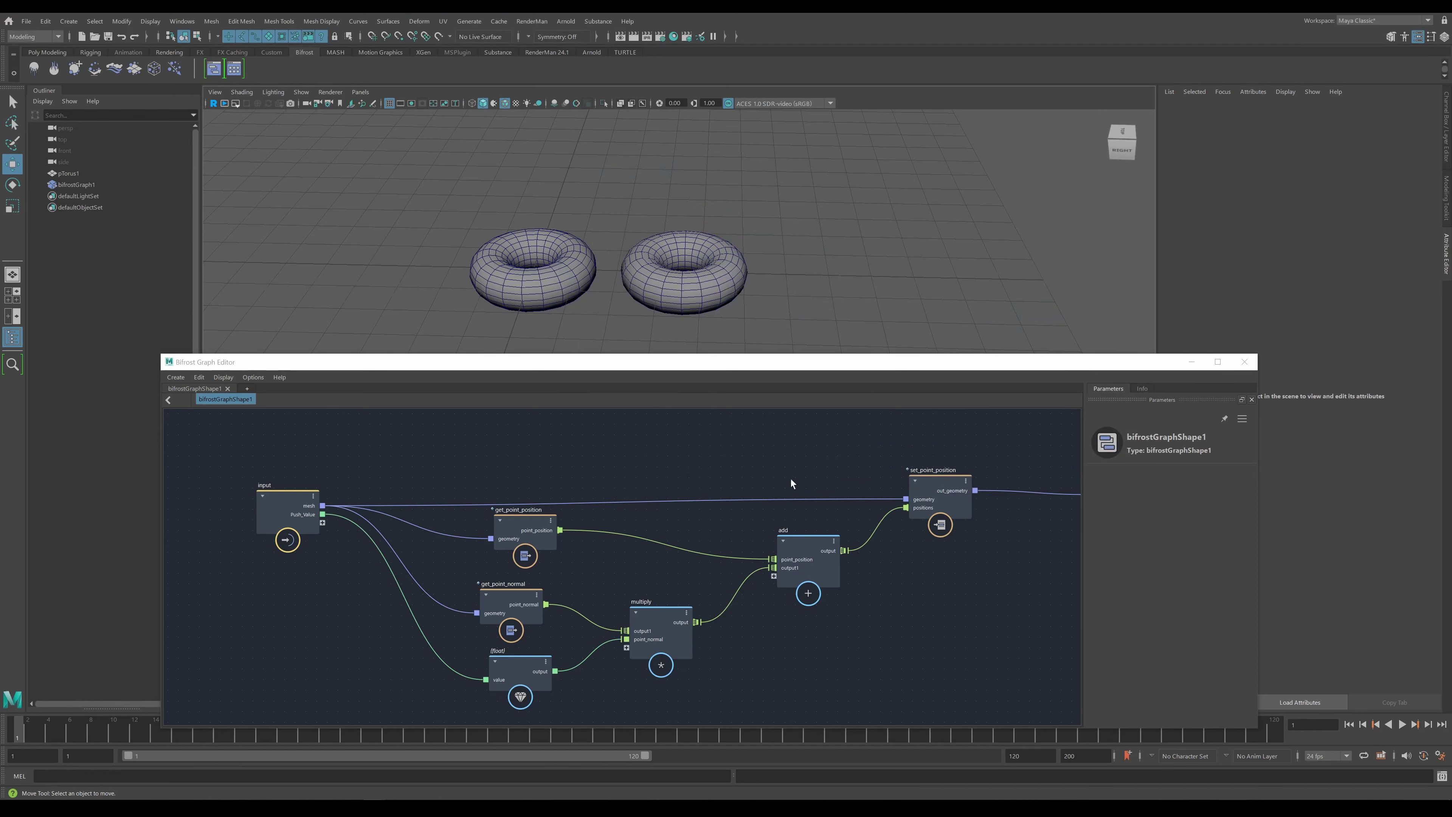
- Compare the Adjacent to compound and In Autodesk default folders sidecar file options for publishing the graph, and cancel
click(167, 377)
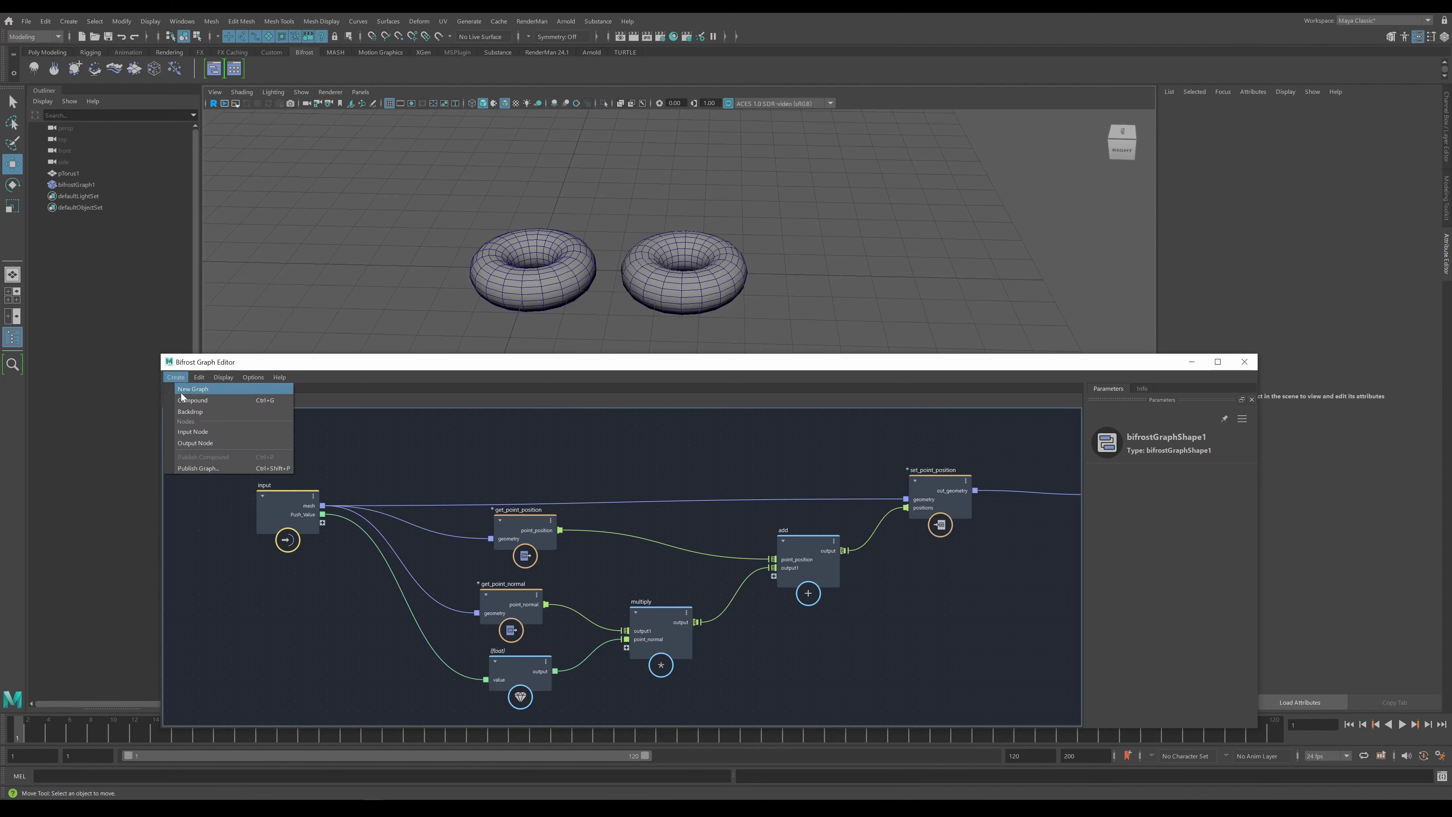
click(207, 468)
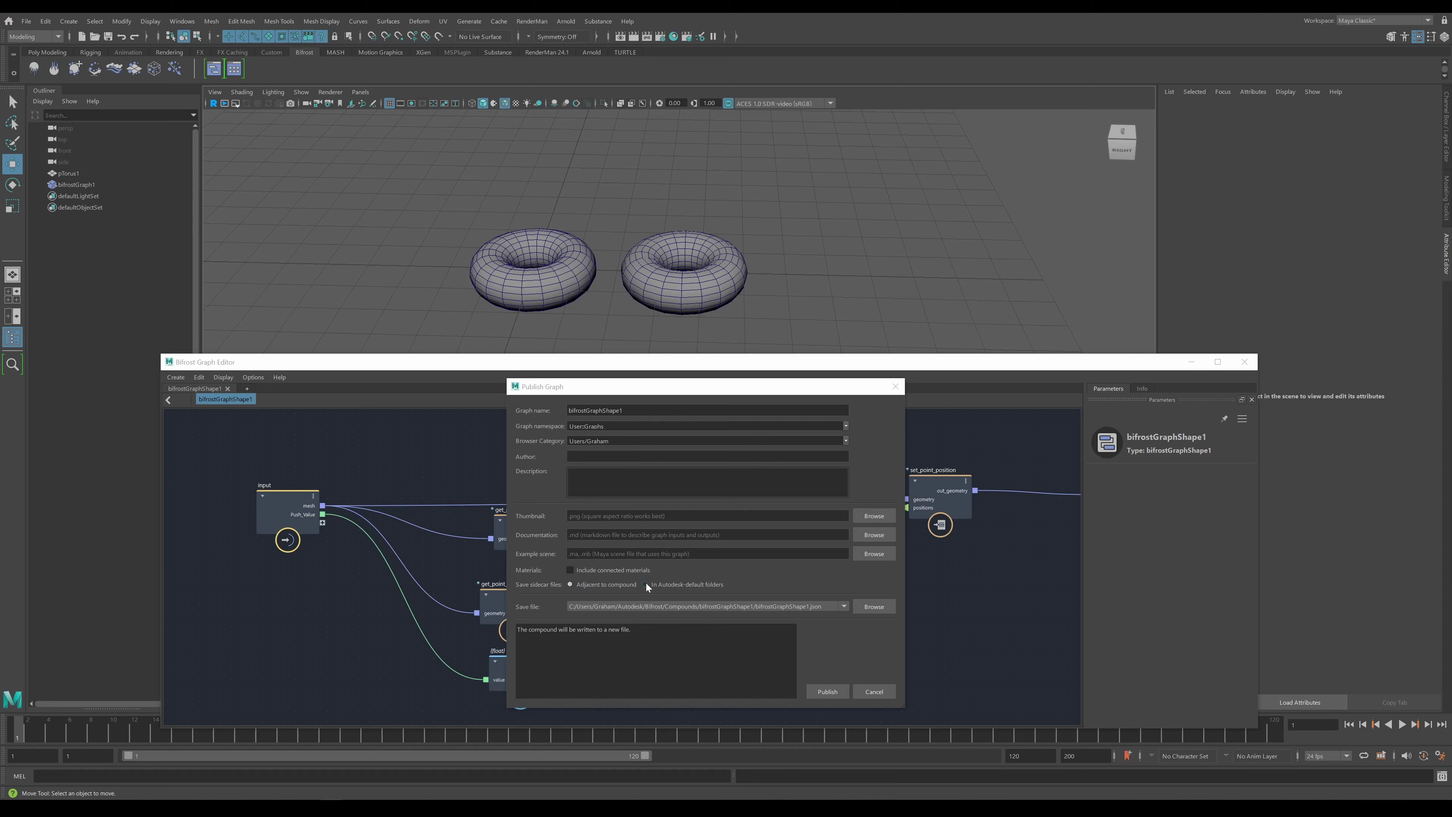
click(687, 583)
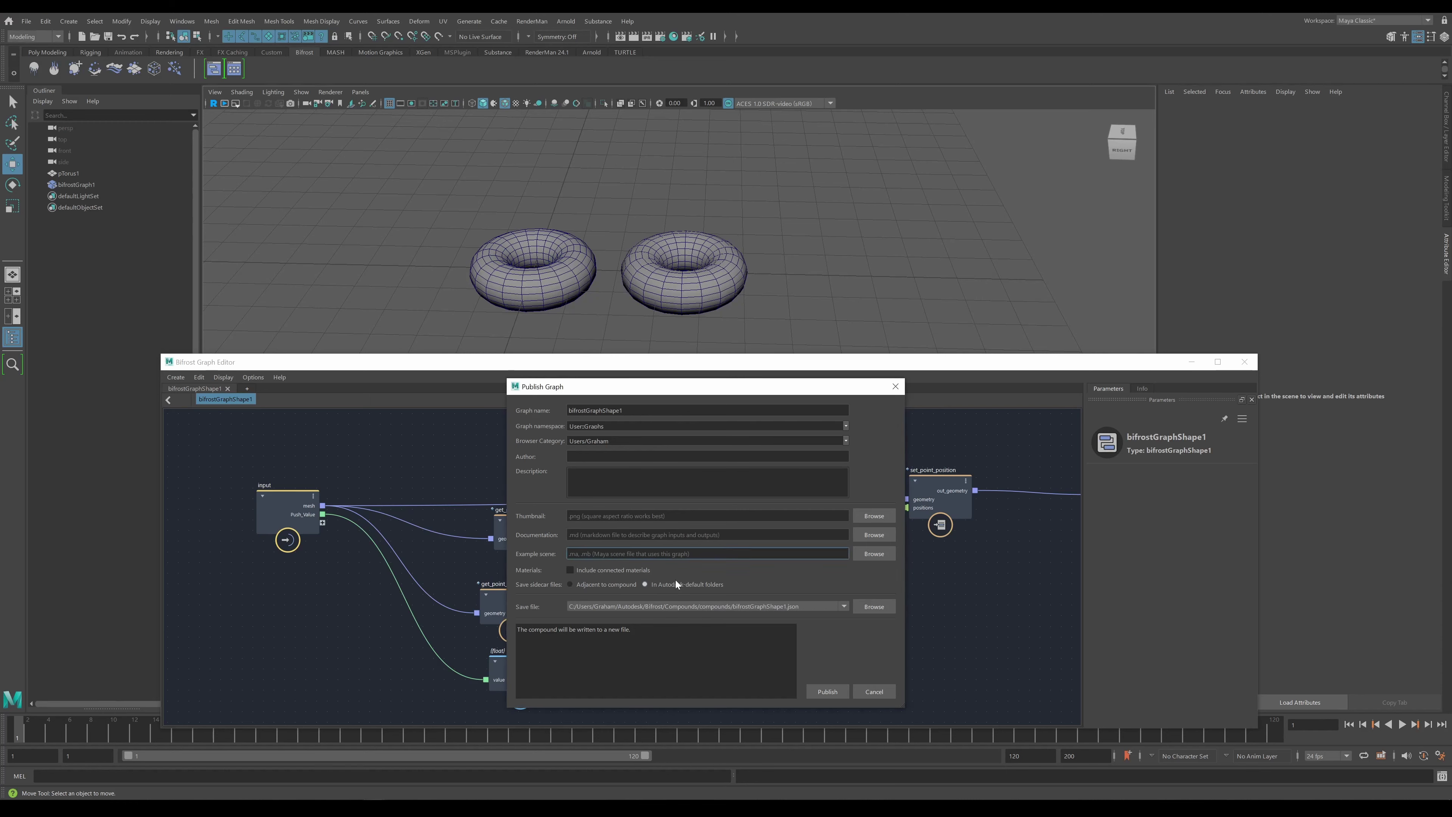
click(606, 584)
click(666, 586)
click(610, 587)
click(674, 582)
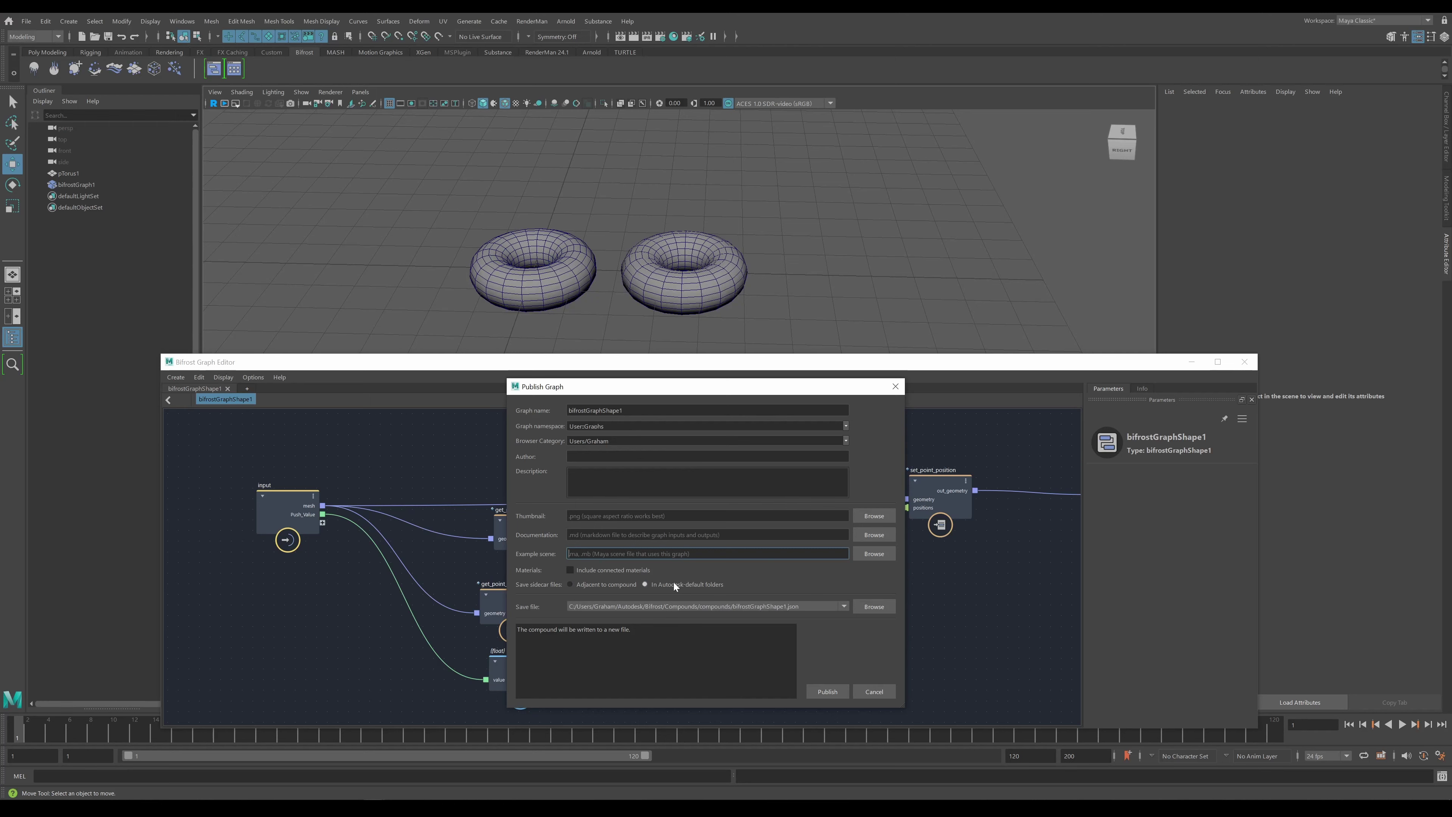
click(612, 587)
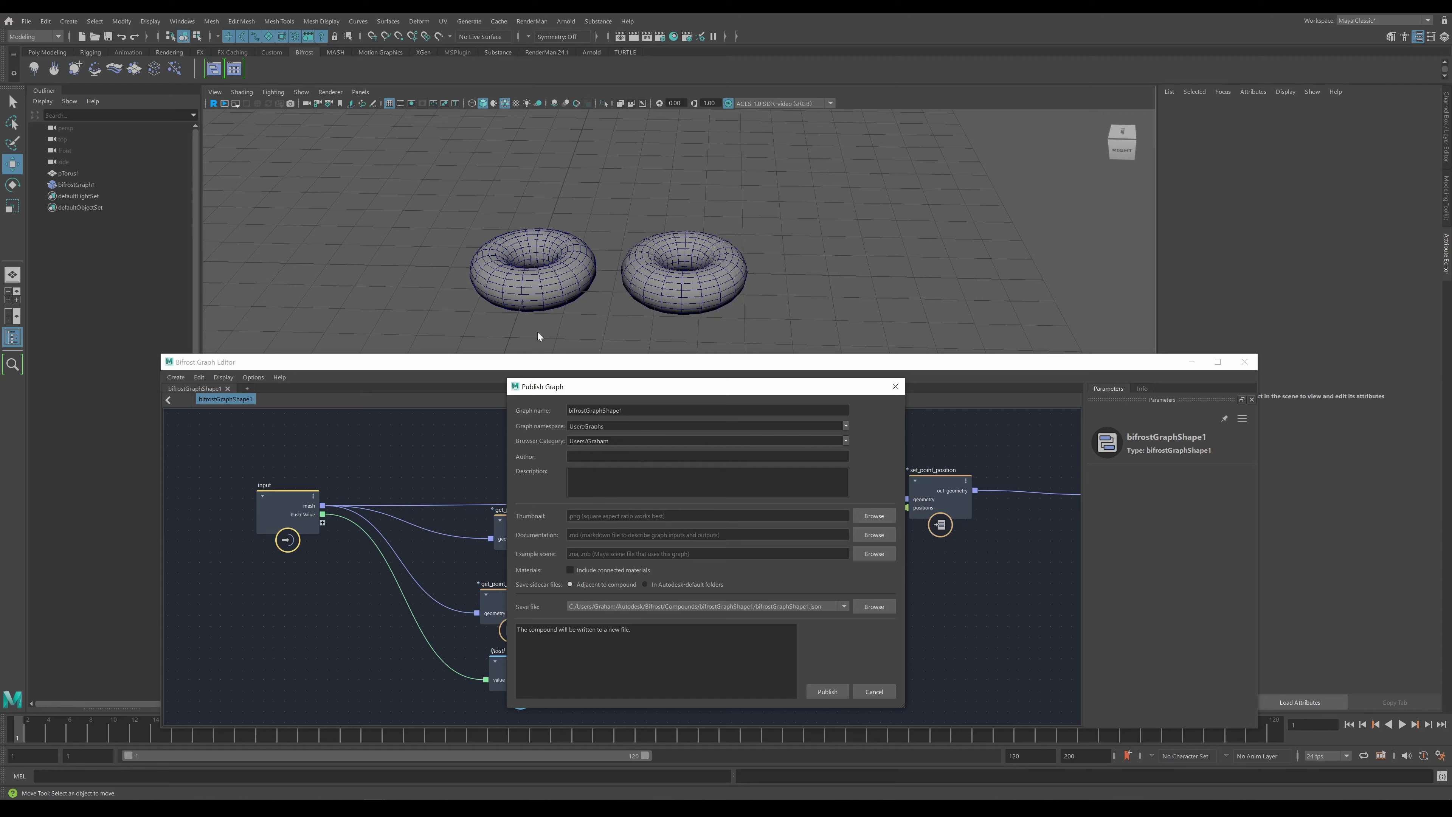
click(874, 691)
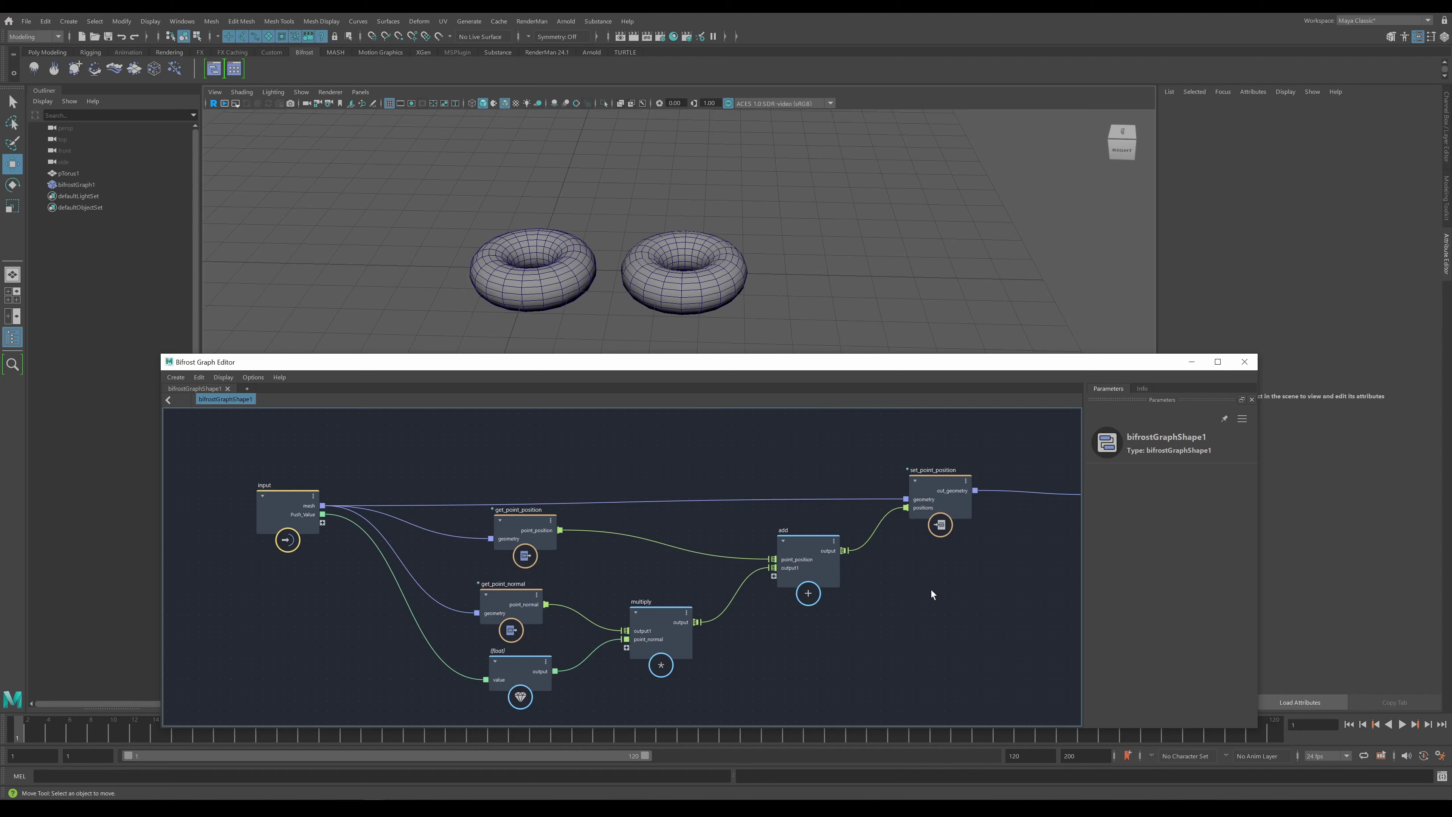
- Widen the Bifrost Graph Editor to show the output node and move the input node up and away from the other nodes
drag(1257, 563, 1368, 572)
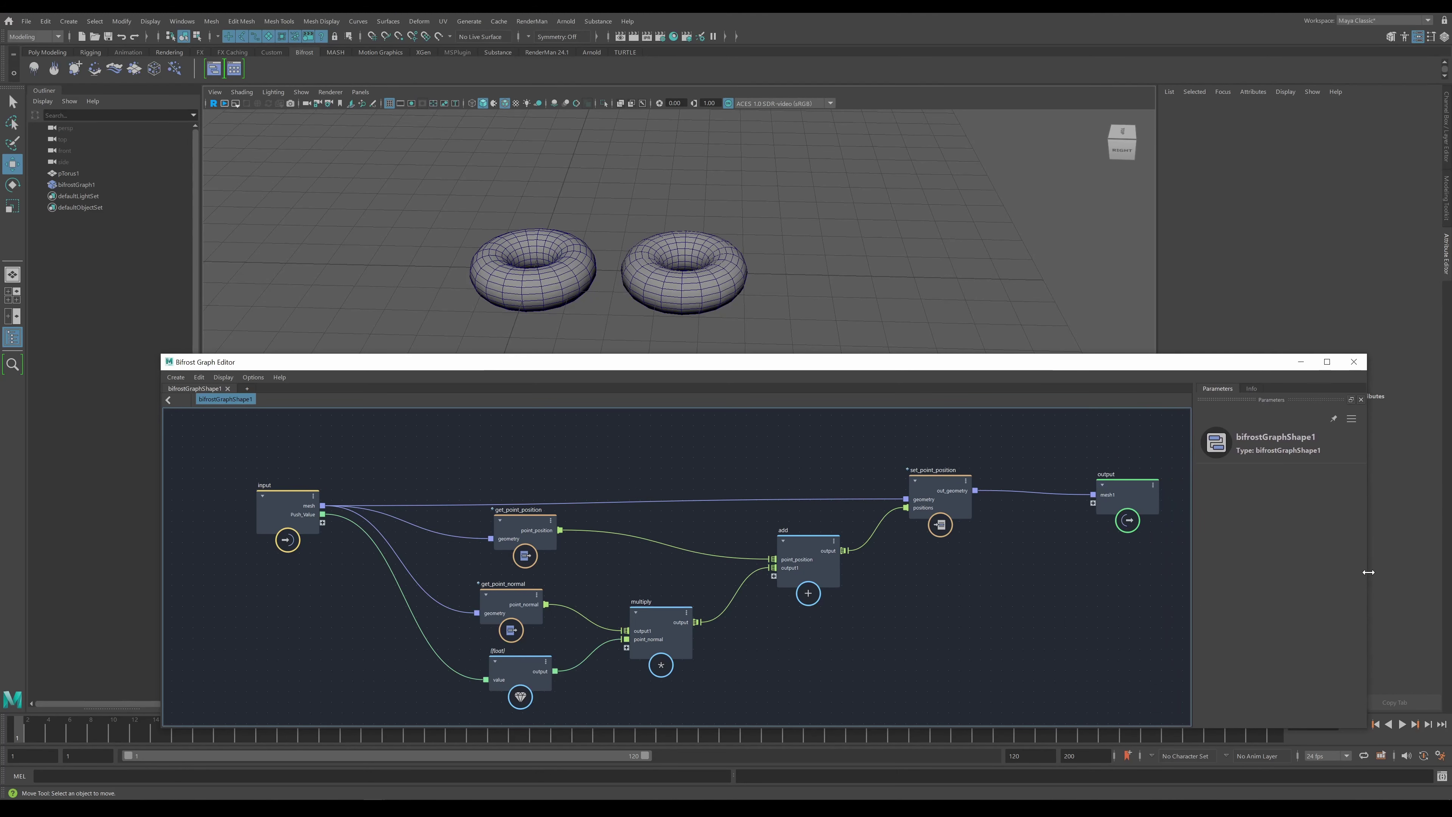
scroll(914, 623, down, 1)
drag(375, 533, 273, 493)
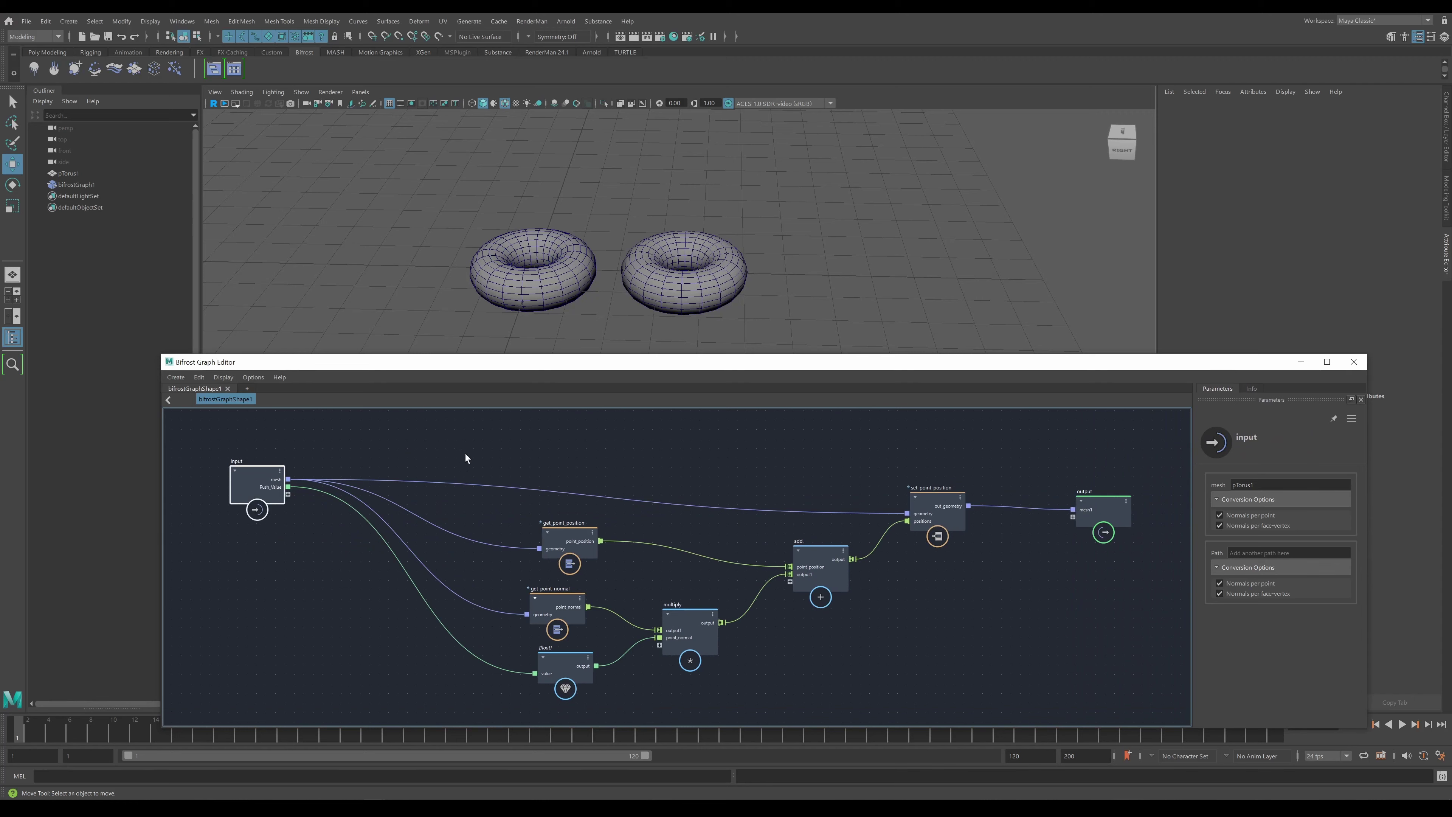
- Group all nodes between the input and output nodes into a compound and inspect its mesh and Push_Value ports
drag(985, 719, 985, 720)
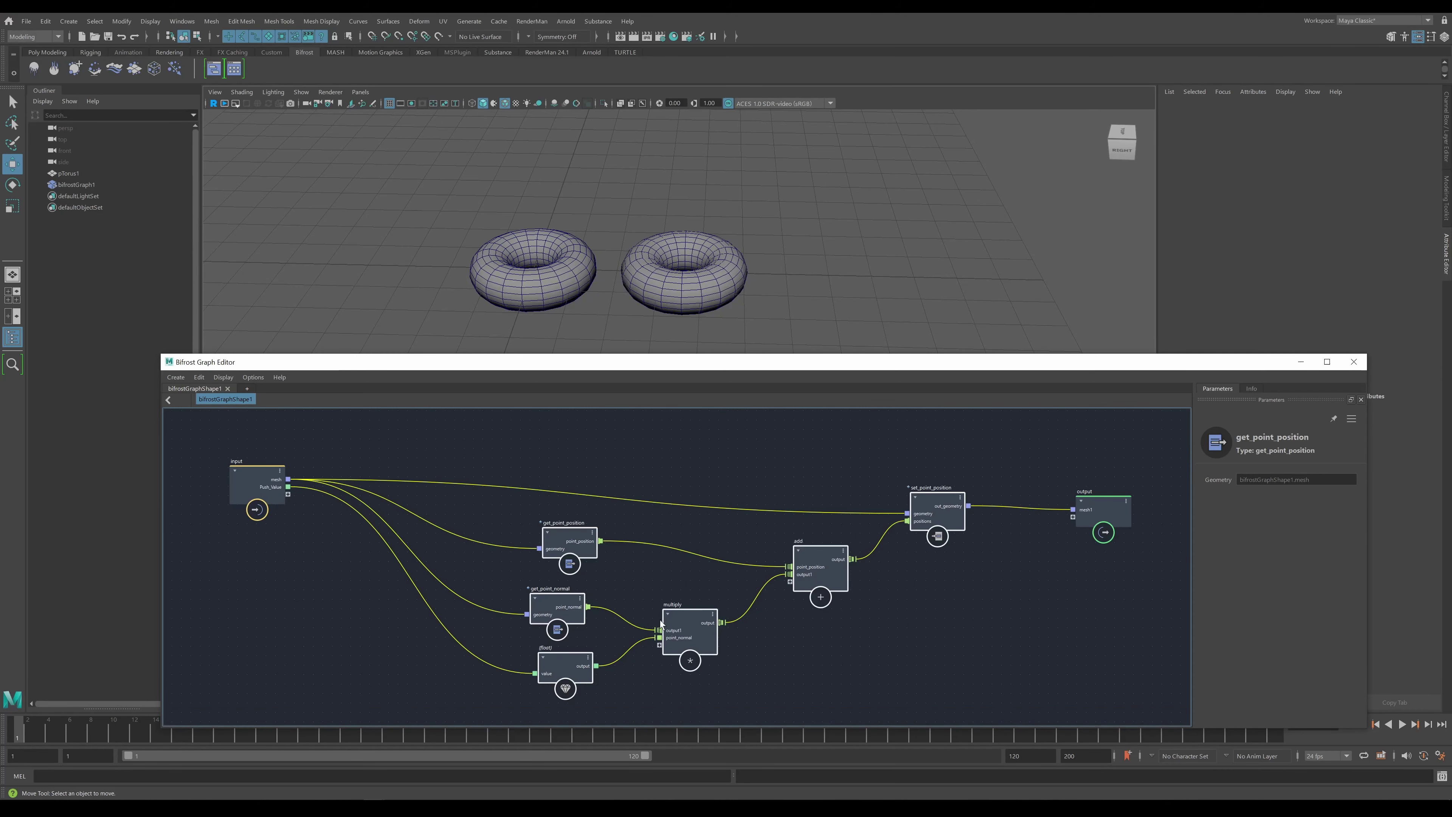
click(175, 377)
click(213, 400)
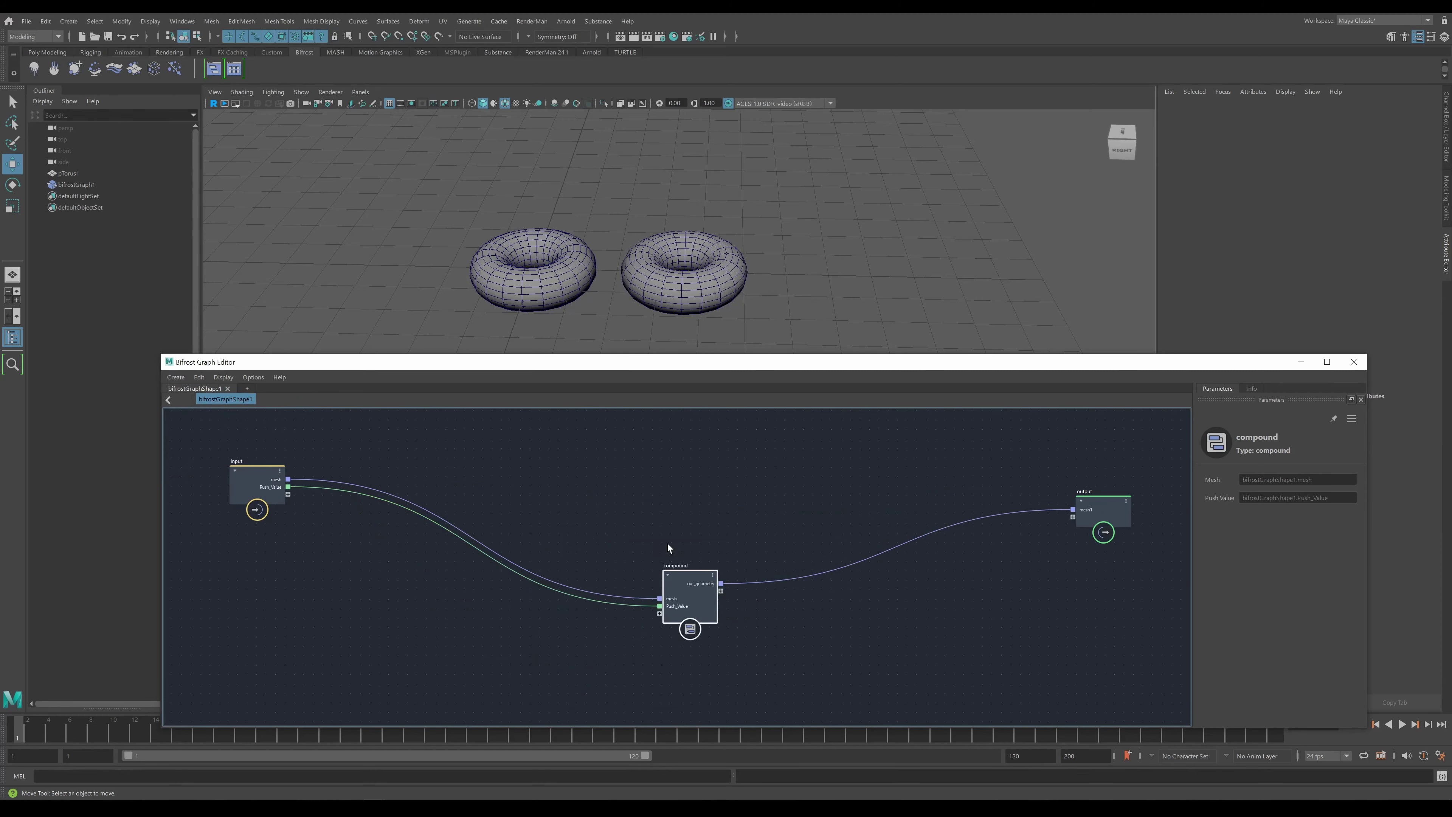
scroll(669, 586, up, 4)
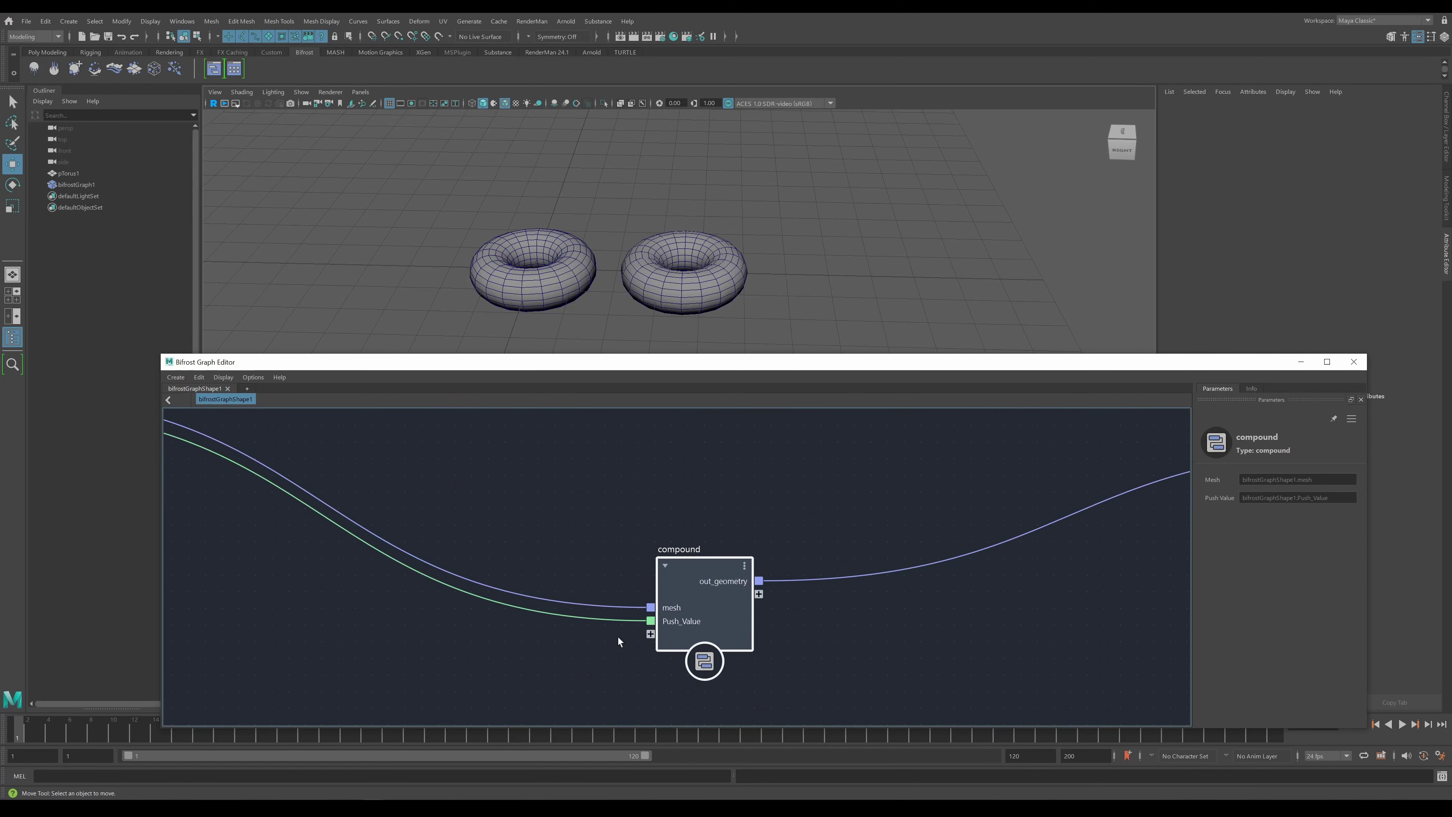
- Review the port options of the compound's out_geometry port and dismiss them without changes
double_click(685, 547)
click(759, 535)
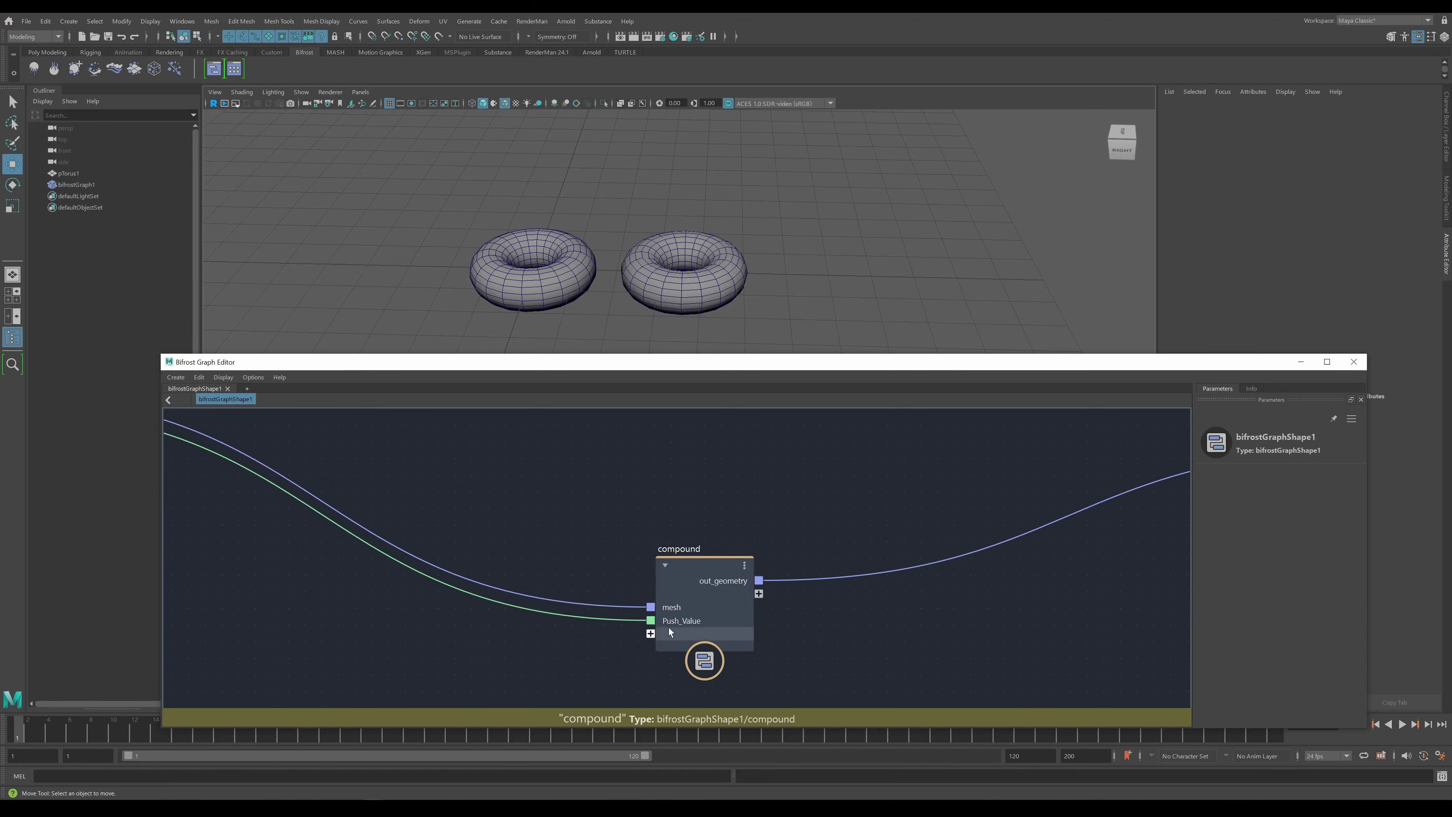
right_click(722, 581)
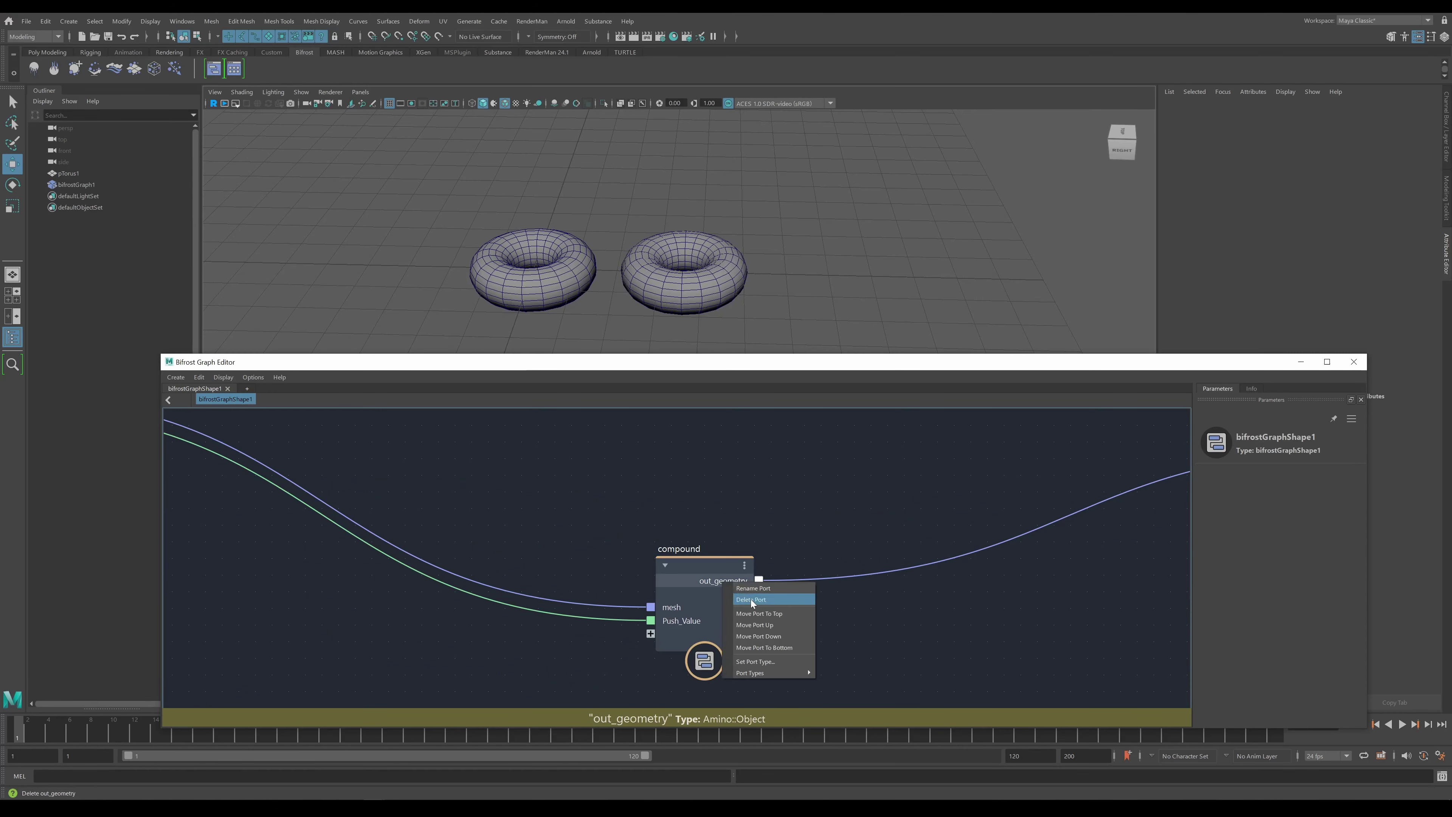
click(795, 473)
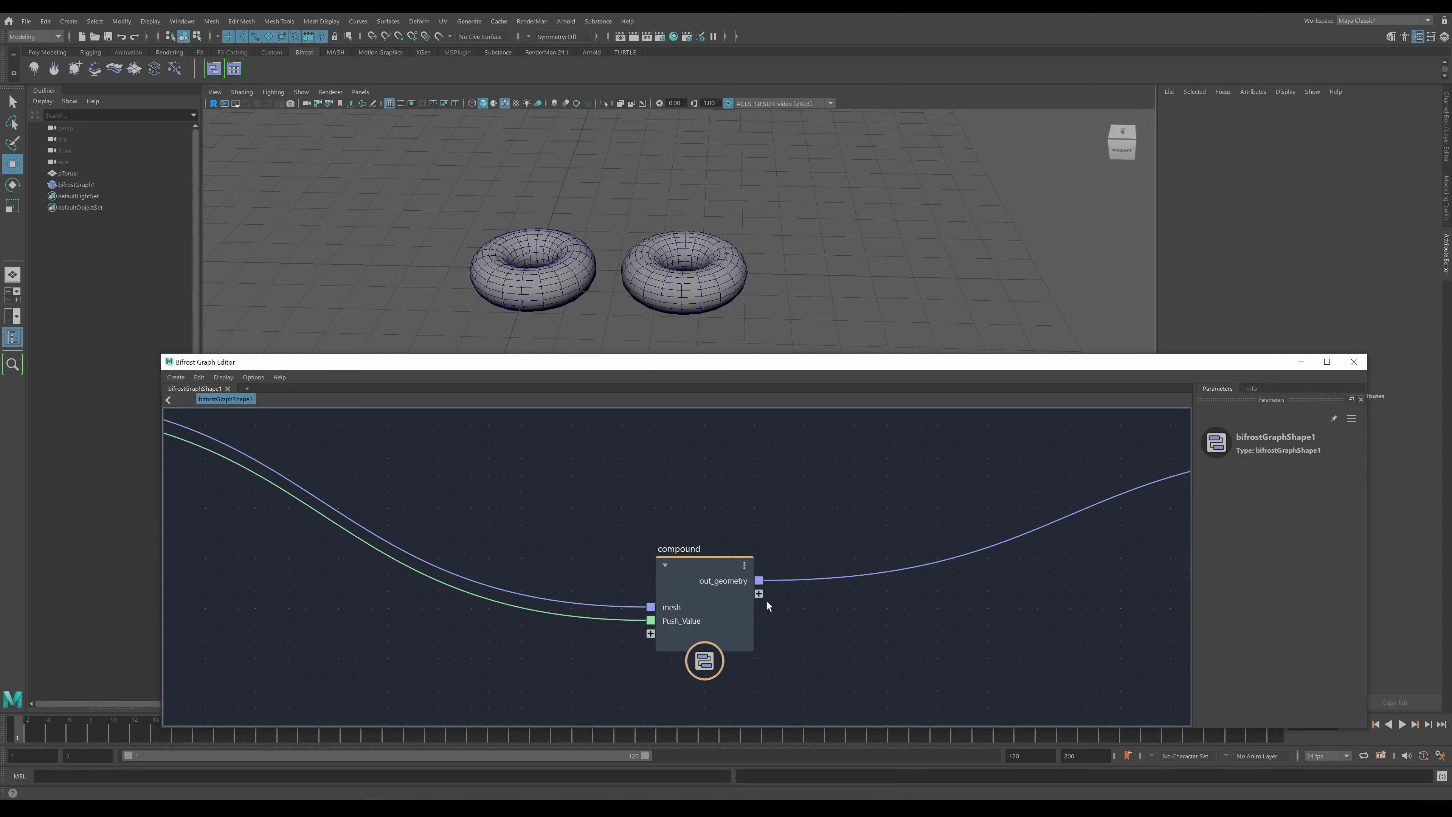
- Enter the compound and separate the overlapping input and get_point_position nodes, placing input well to the left
double_click(707, 663)
scroll(885, 649, down, 4)
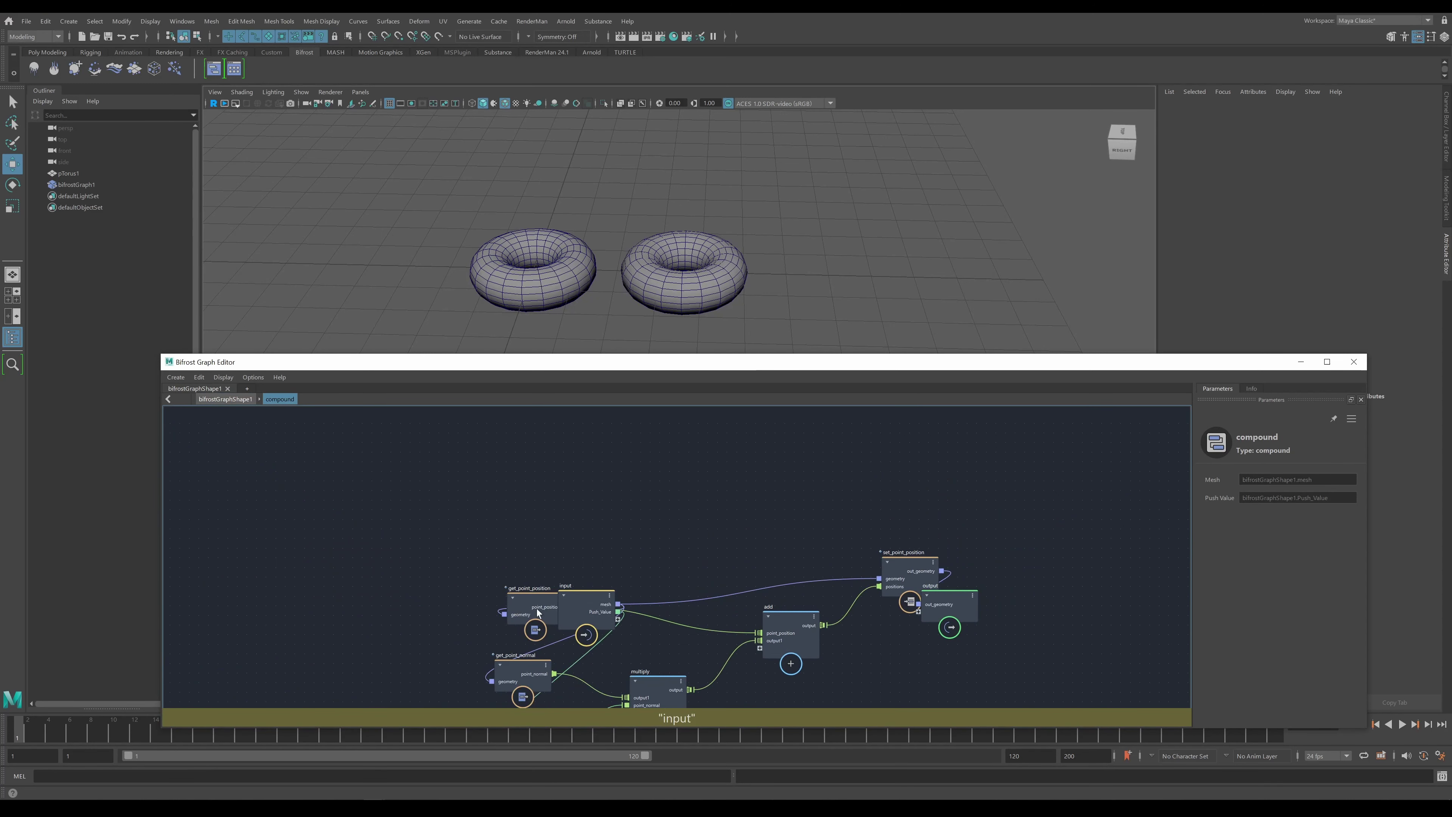
drag(526, 605, 724, 559)
drag(572, 603, 299, 569)
drag(723, 559, 561, 570)
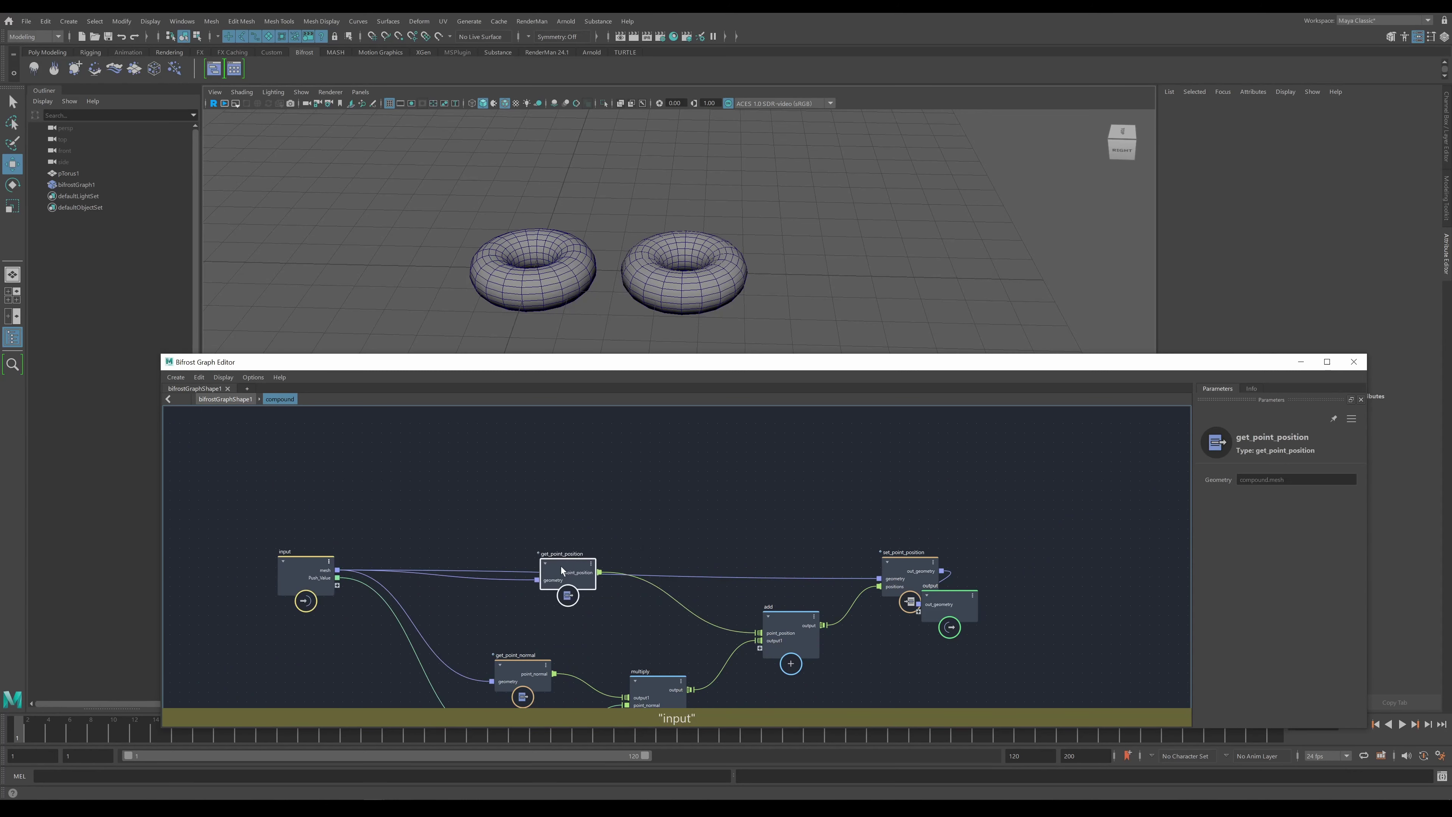
- Spread out the overlapping set_point_position and output nodes inside the compound, and raise the input node above the others
drag(914, 572, 826, 553)
drag(951, 597, 1042, 547)
drag(823, 553, 900, 553)
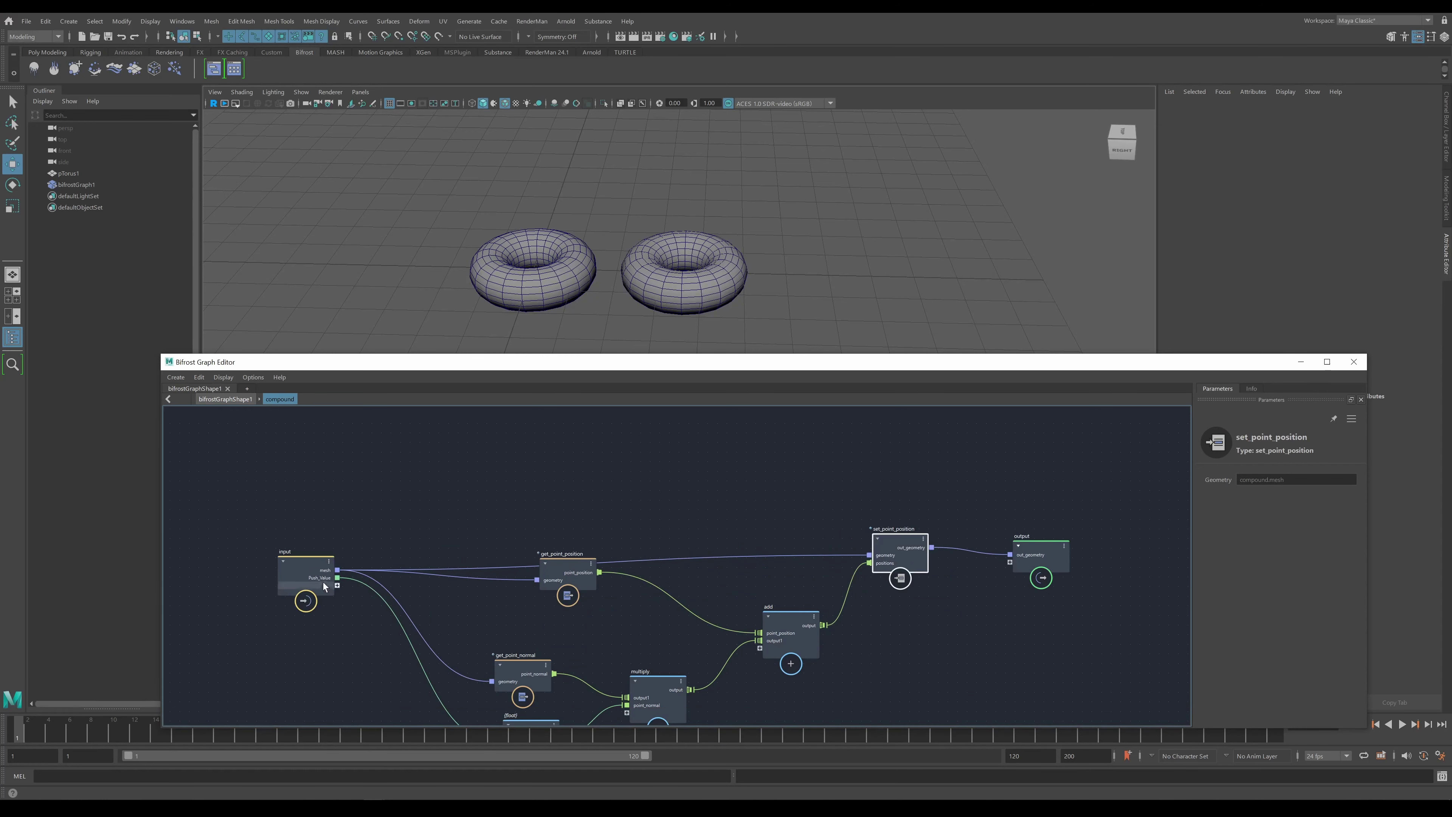
click(305, 569)
drag(306, 569, 296, 510)
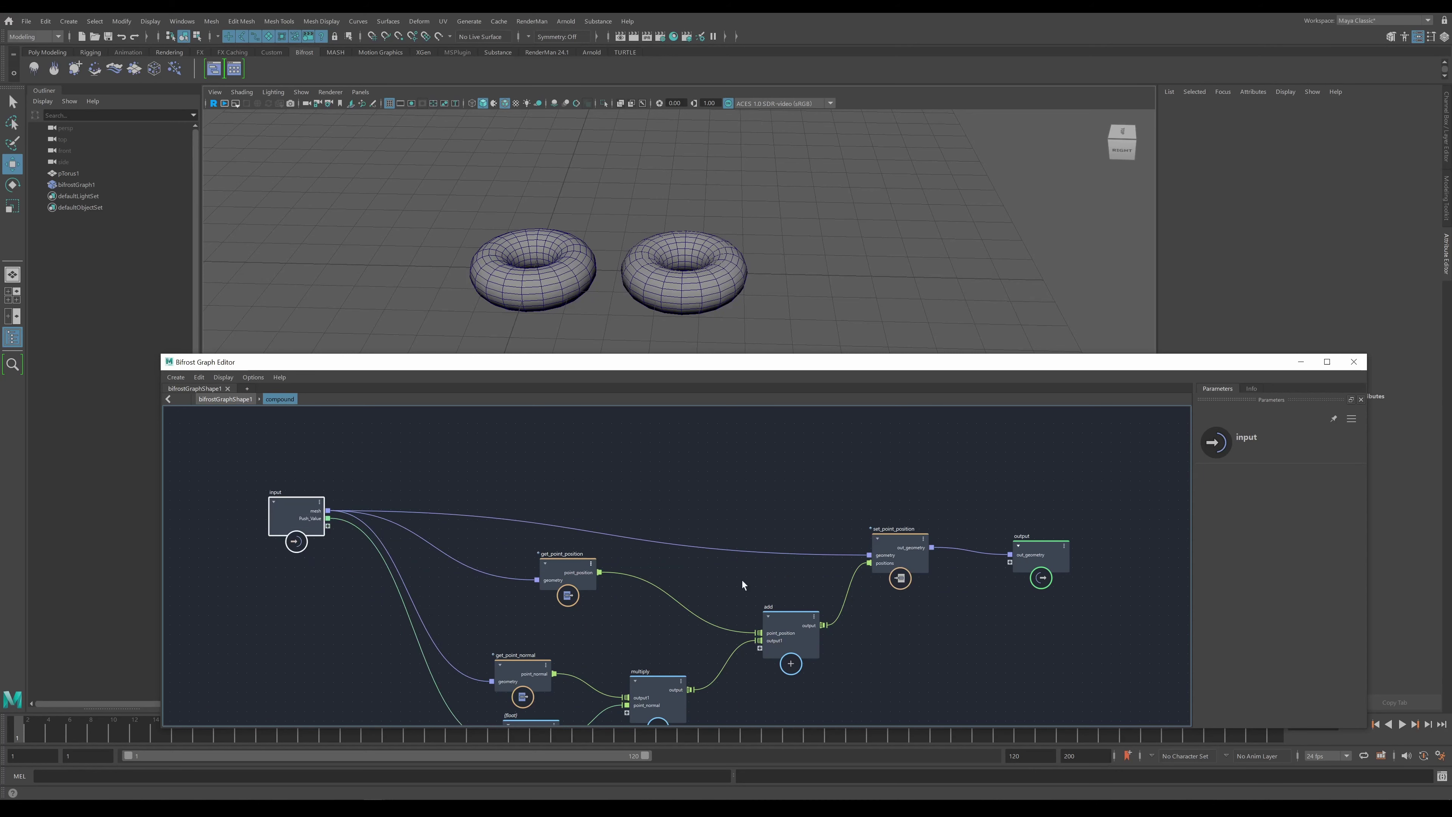
middle_drag(736, 585, 734, 517)
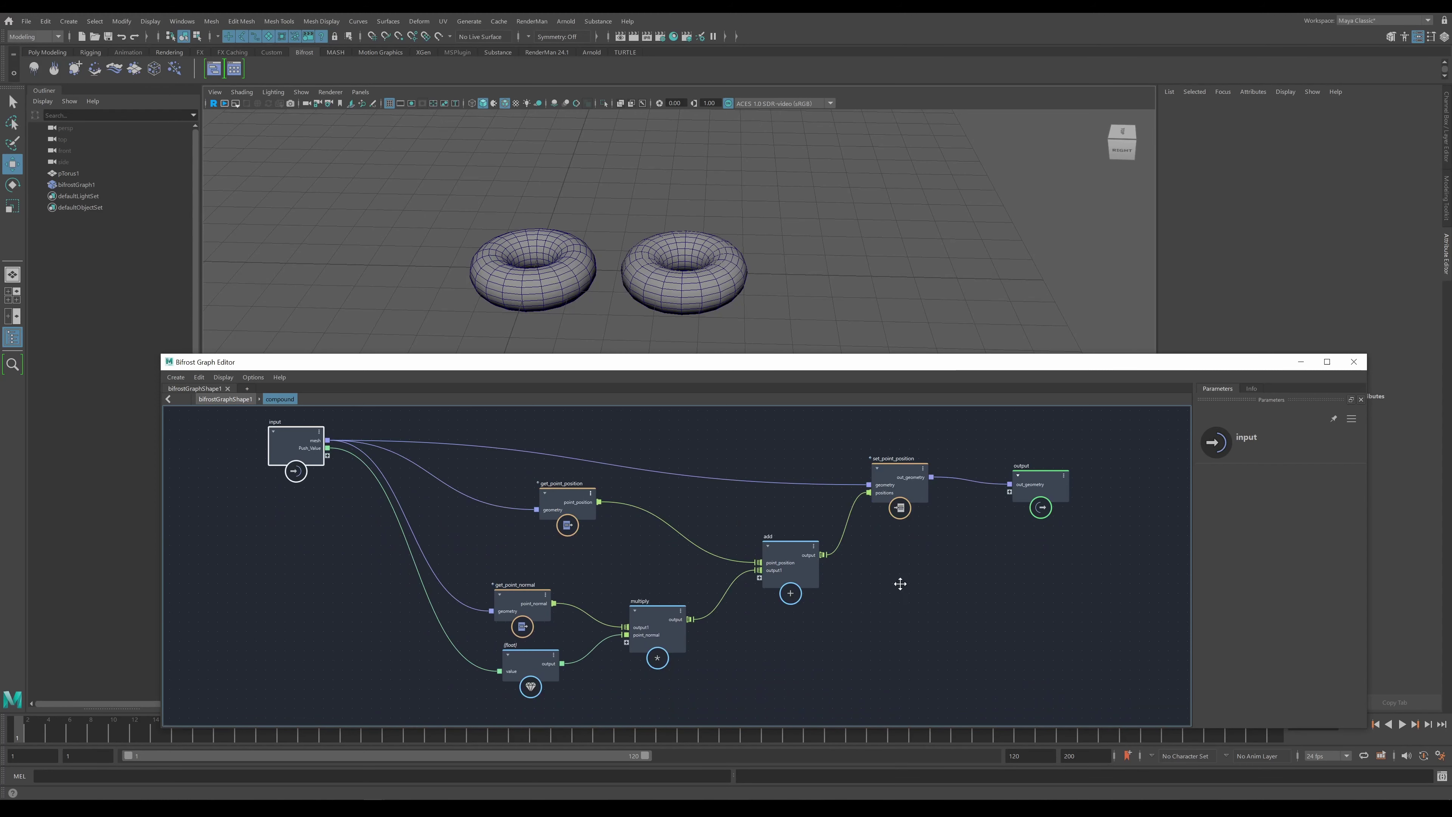
middle_drag(900, 584, 917, 603)
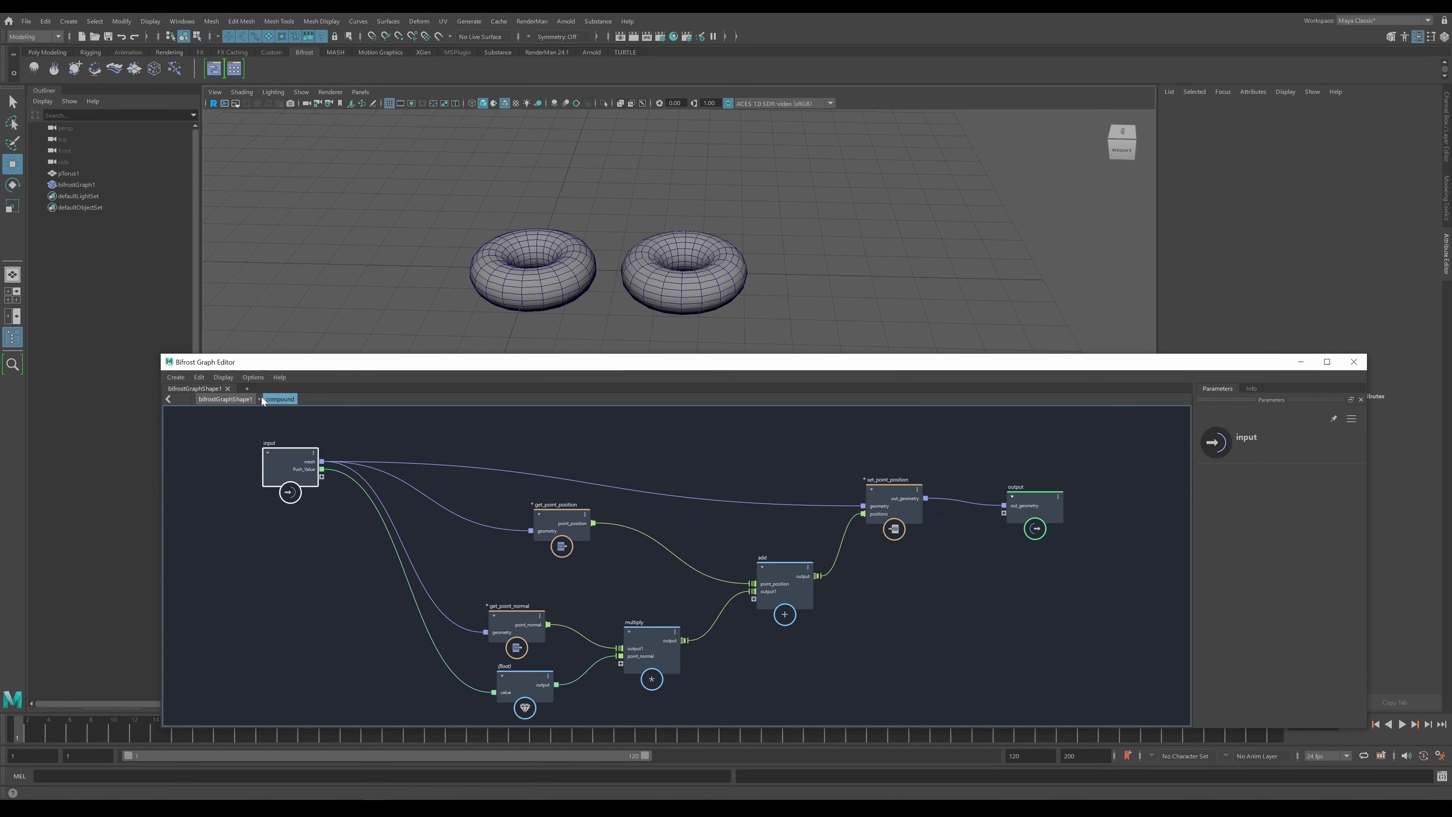
- Explode the compound back into its individual nodes in bifrostGraphShape1, and move the output node farther right
click(226, 399)
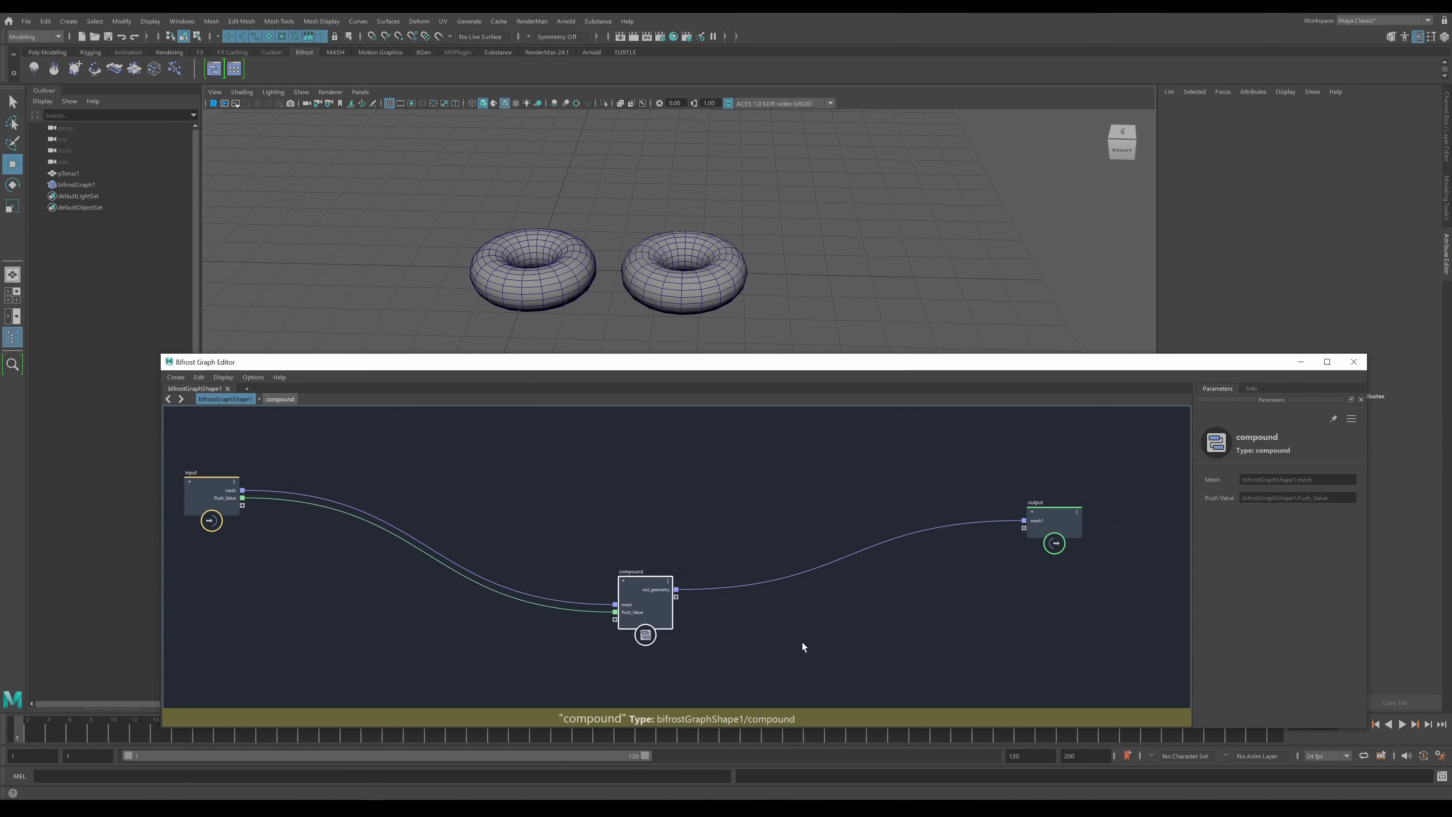
drag(658, 605, 675, 597)
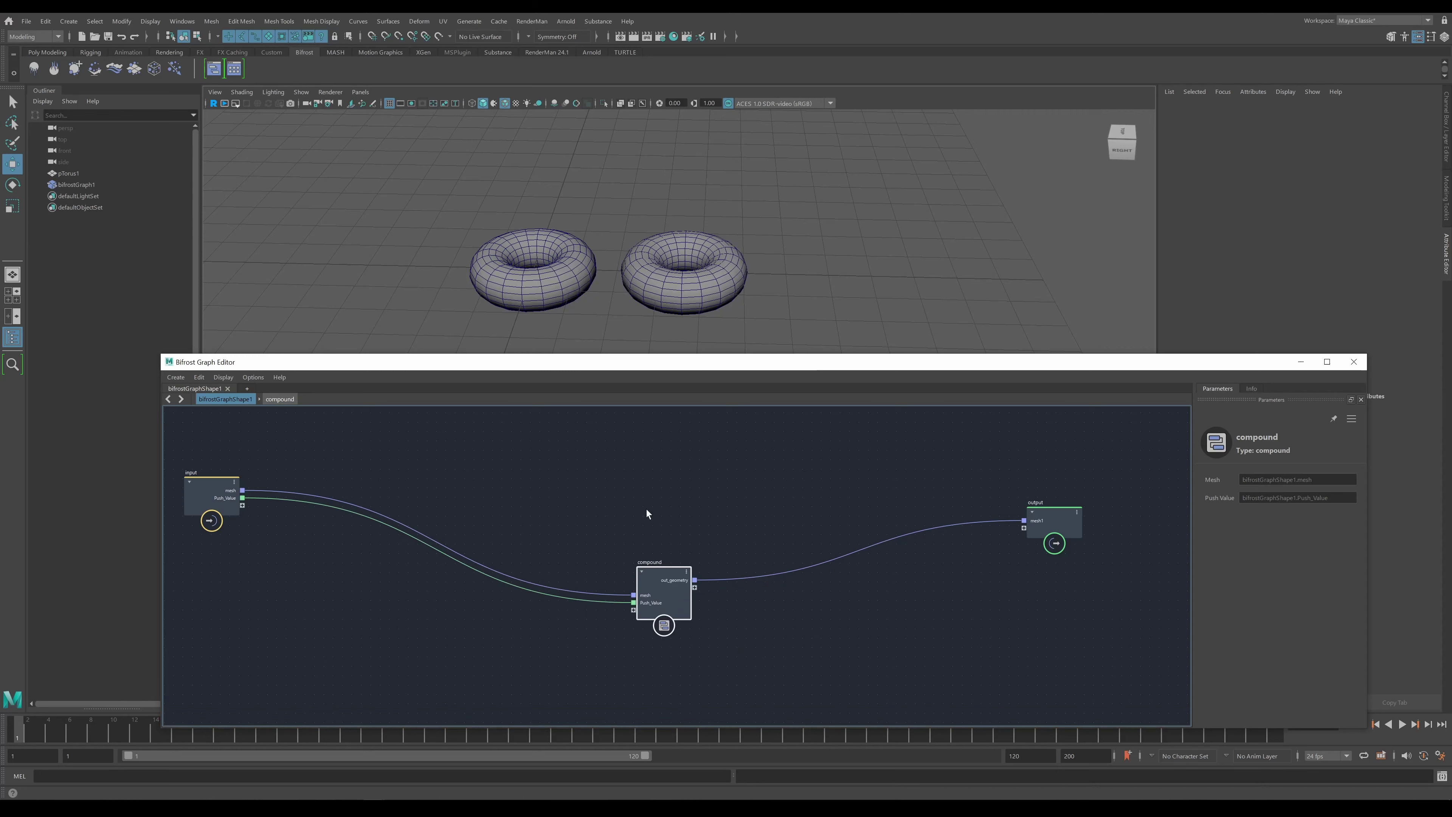
click(199, 377)
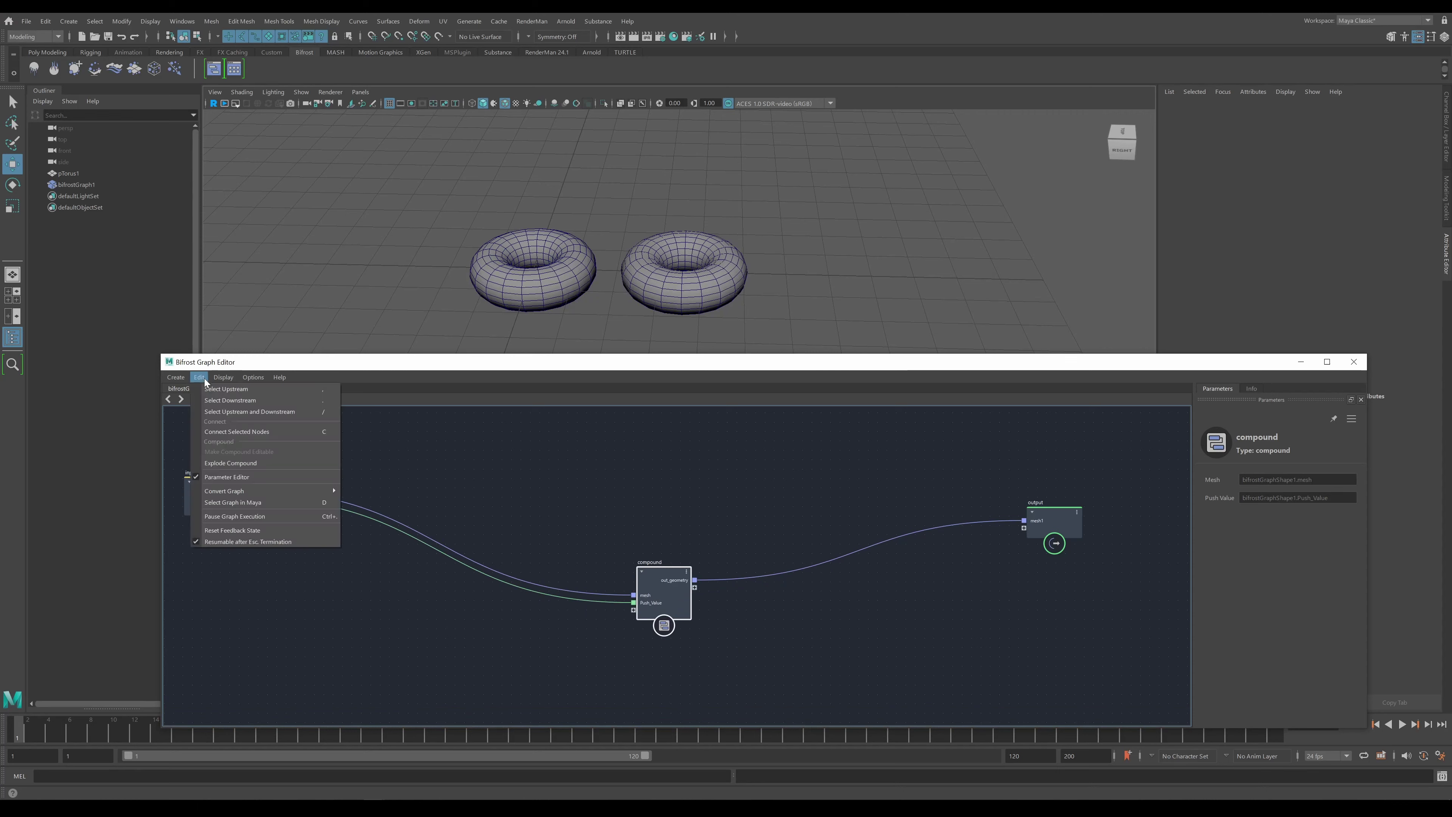
click(237, 464)
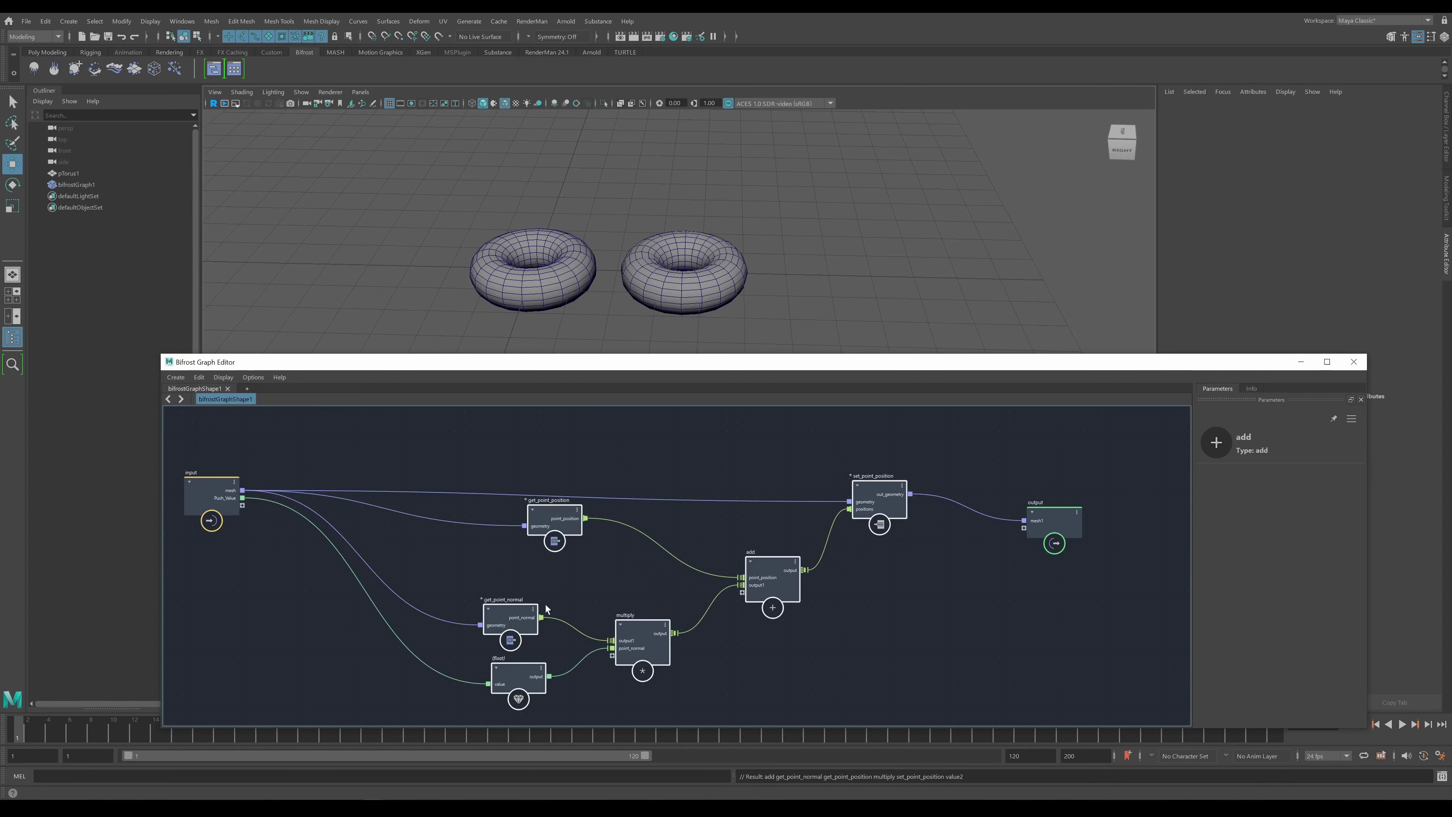
click(909, 618)
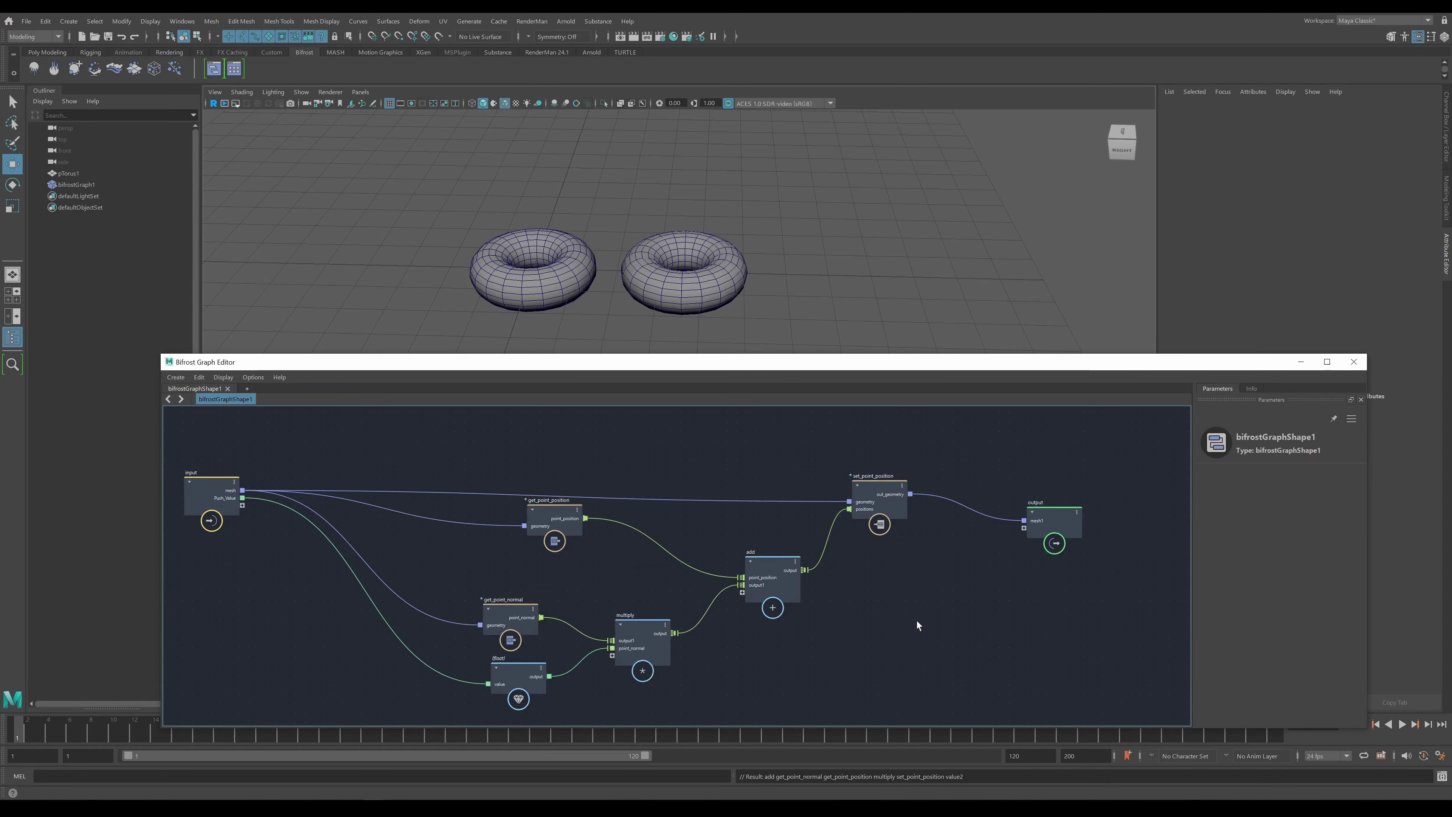
drag(1064, 519, 1136, 515)
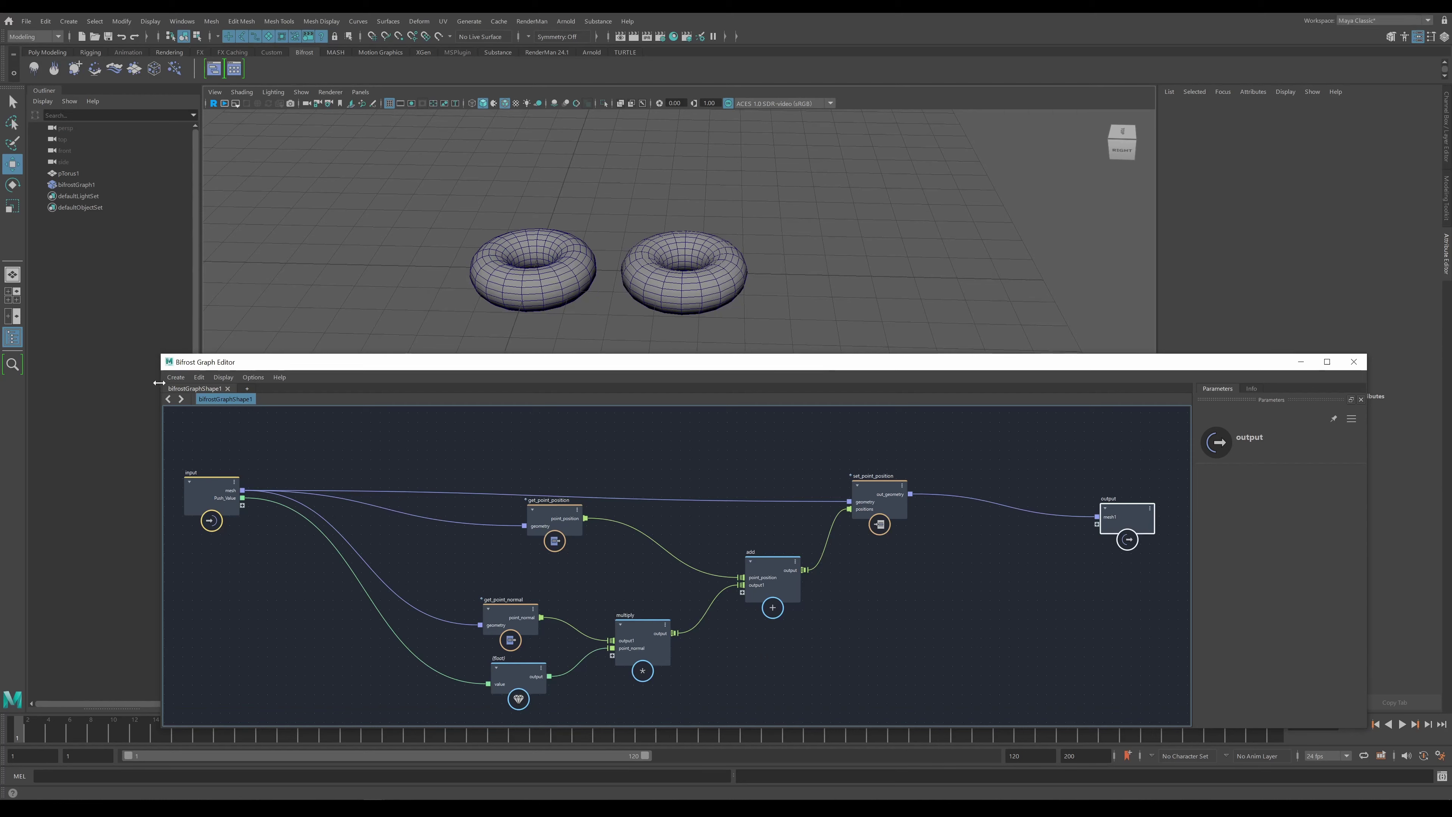
- Try a backdrop around the output node and undo its creation
click(176, 377)
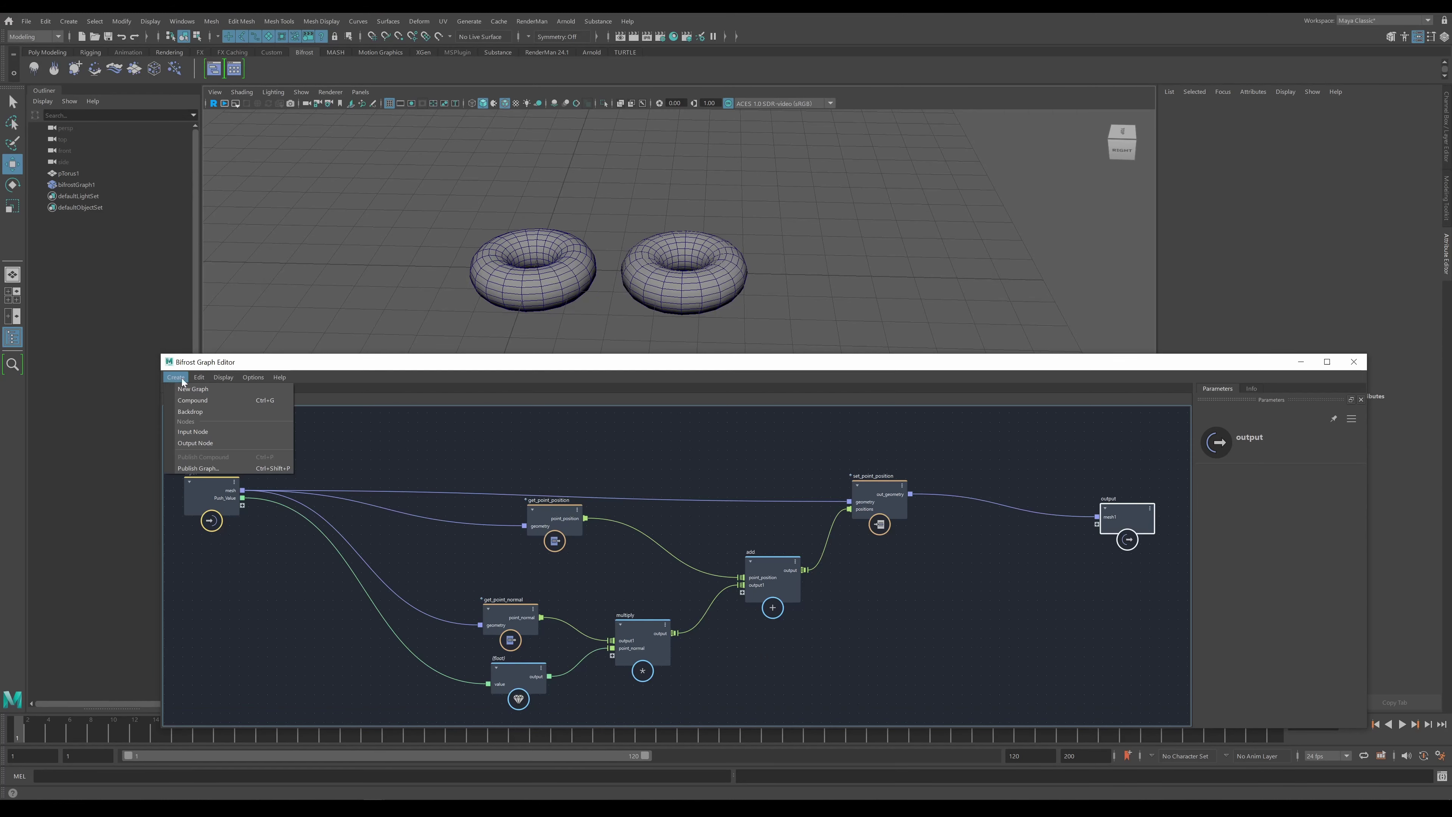
click(343, 447)
mouse_move(1103, 544)
mouse_down()
mouse_move(952, 507)
mouse_move(999, 482)
mouse_move(1025, 527)
mouse_move(1103, 540)
mouse_up()
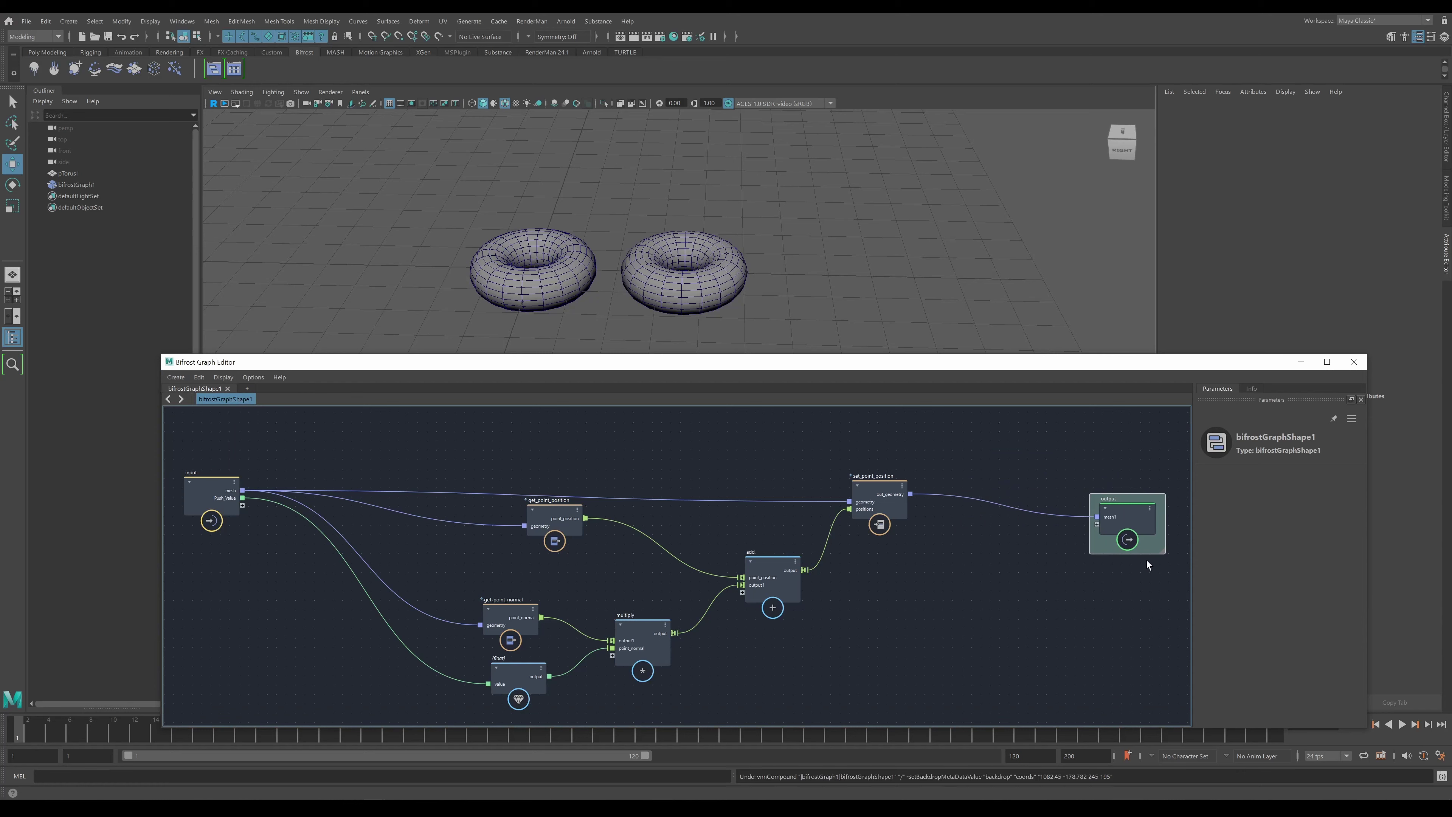
key(ctrl+z)
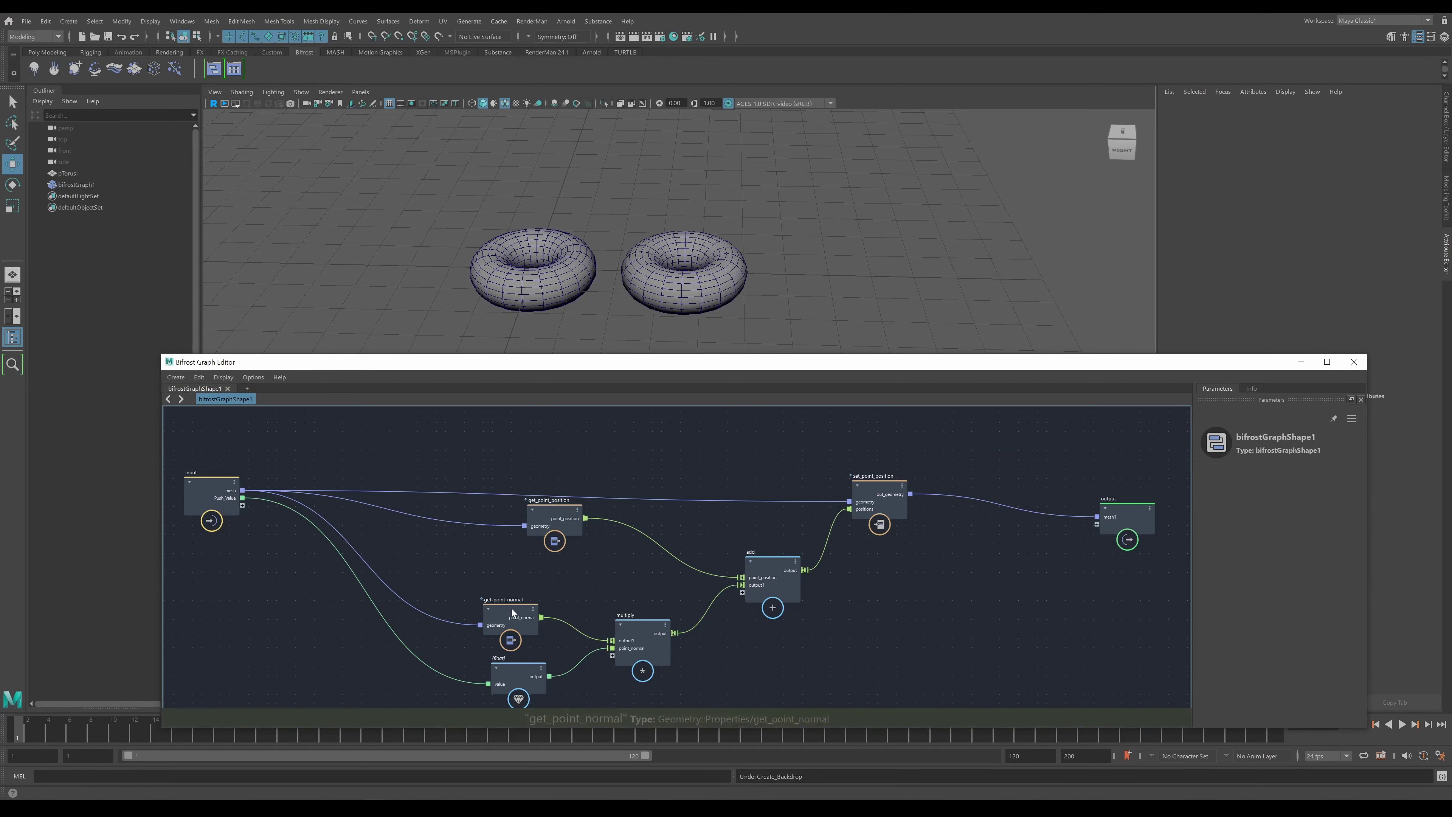
- Move the get_point_normal node up directly beneath get_point_position
drag(513, 612, 536, 569)
drag(593, 564, 607, 601)
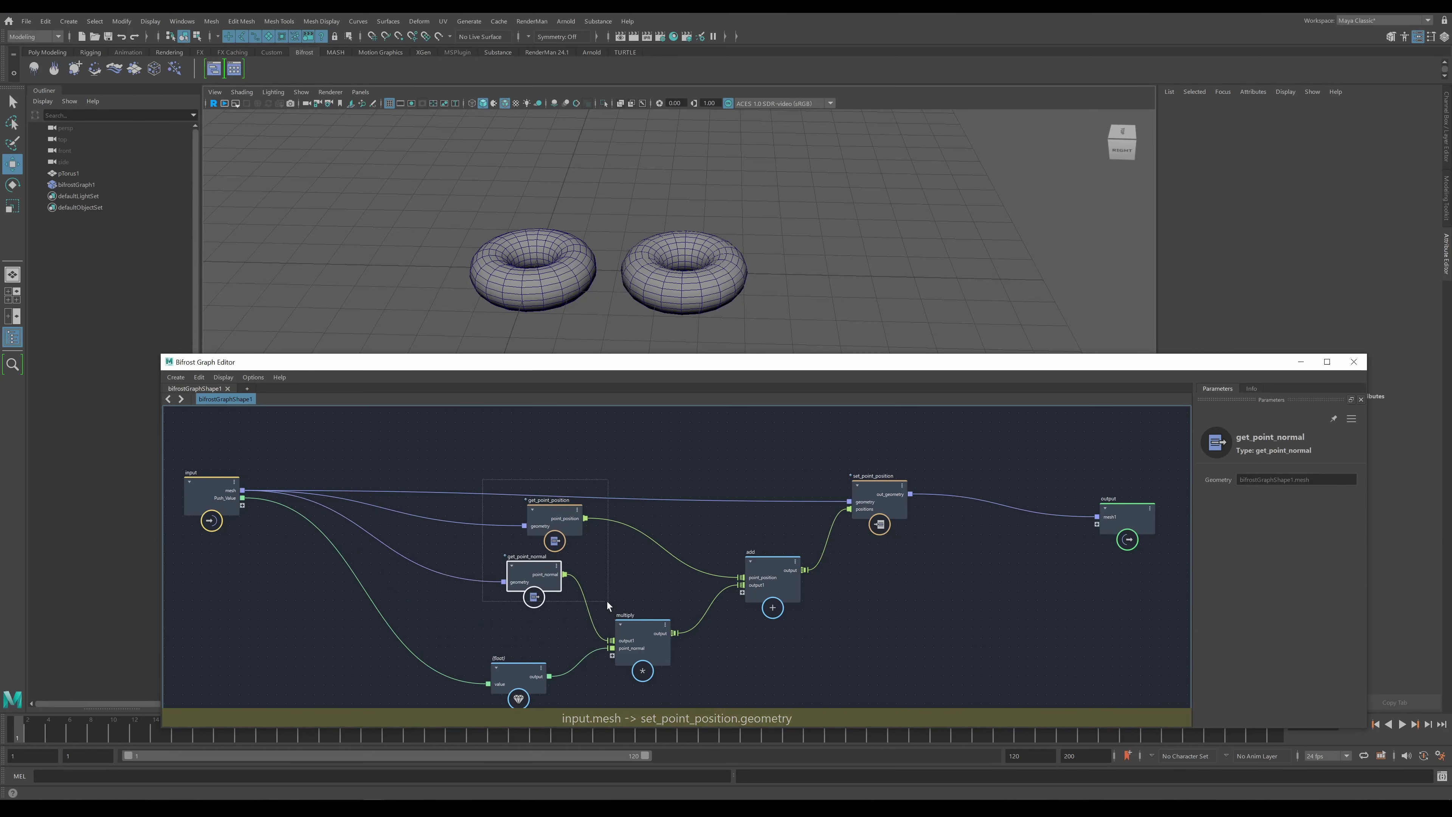
click(699, 475)
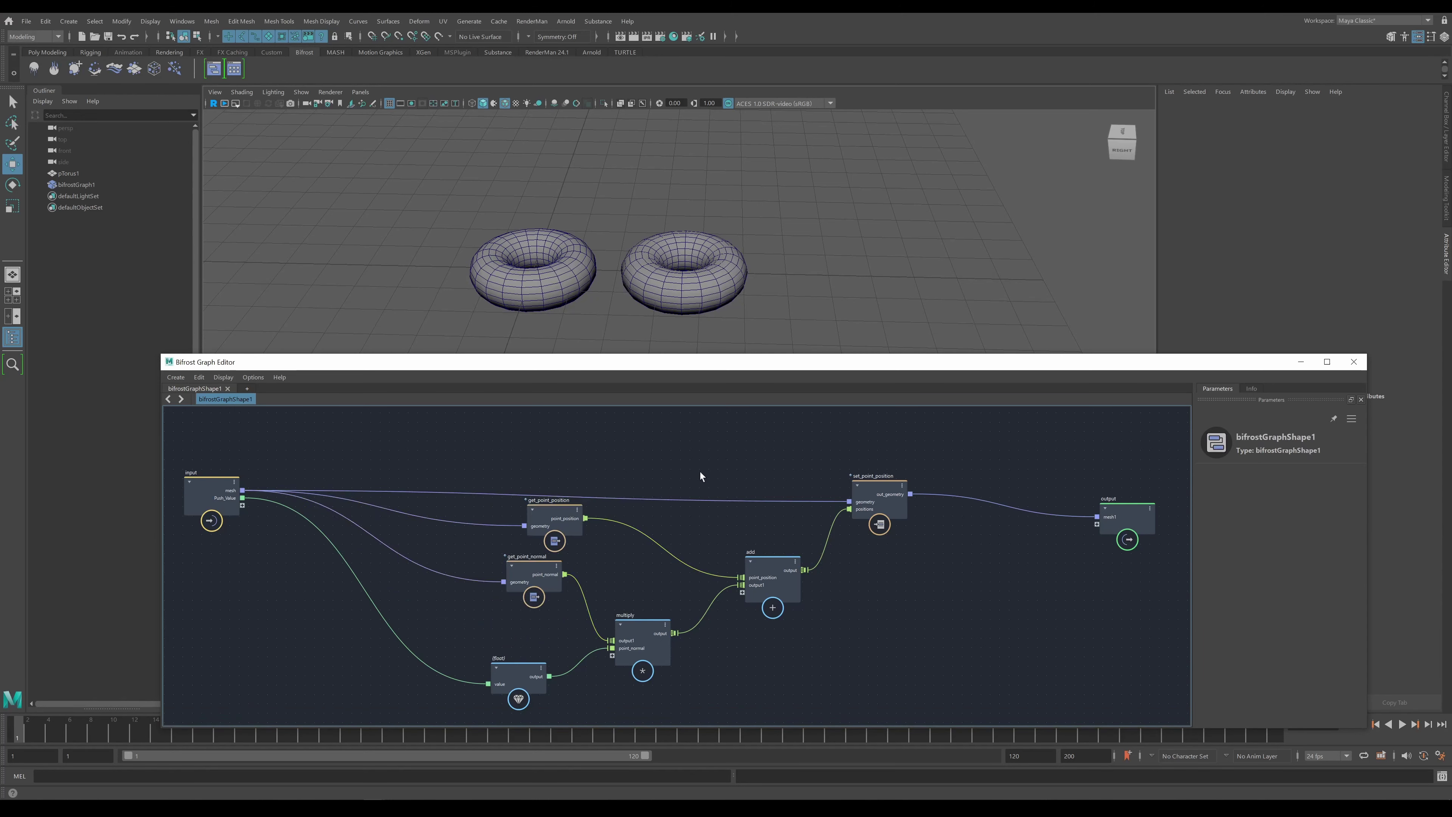
- Create an empty backdrop with no nodes selected and place it below the set_point_position node
click(178, 378)
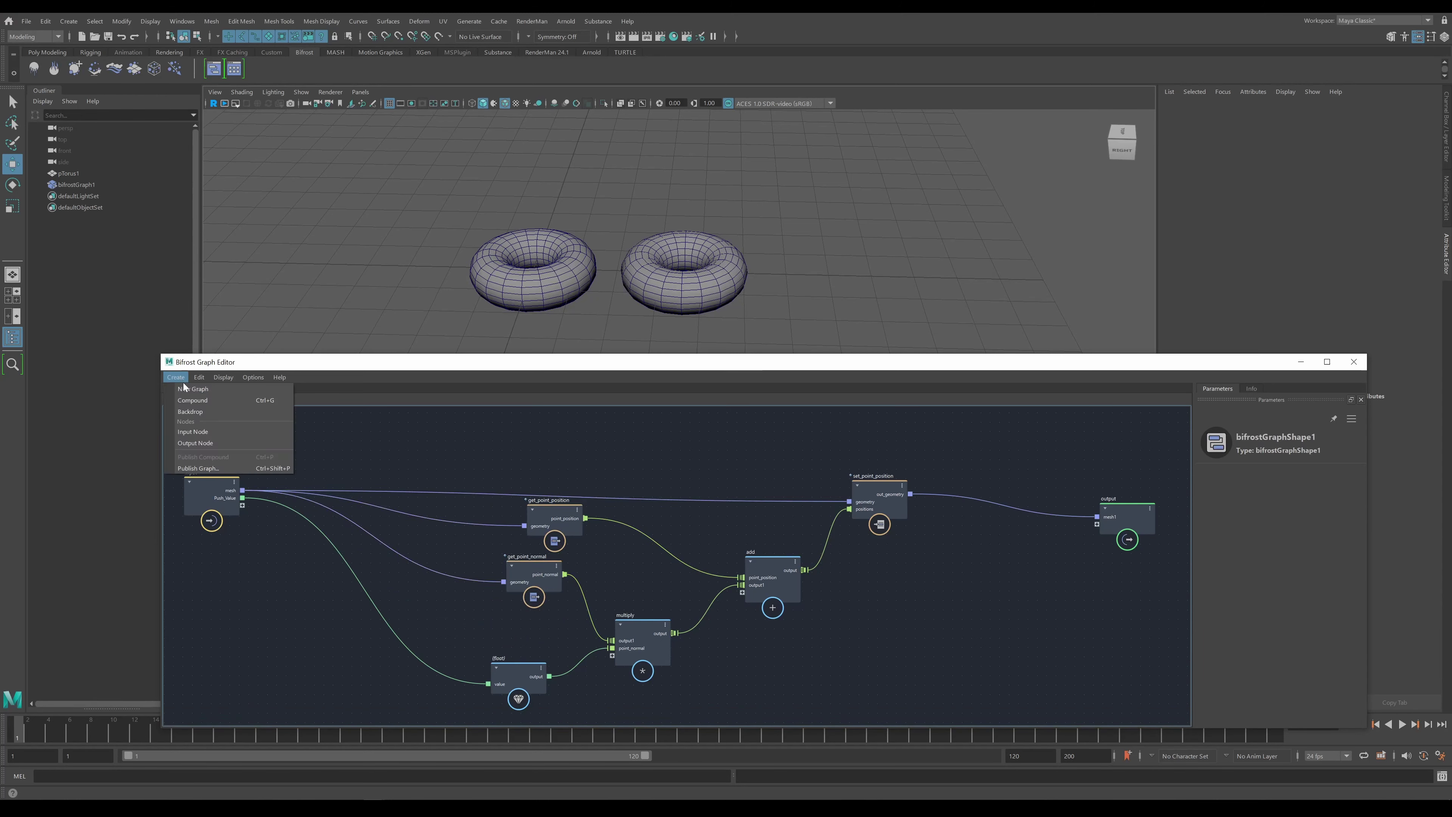
click(208, 412)
drag(773, 535, 907, 606)
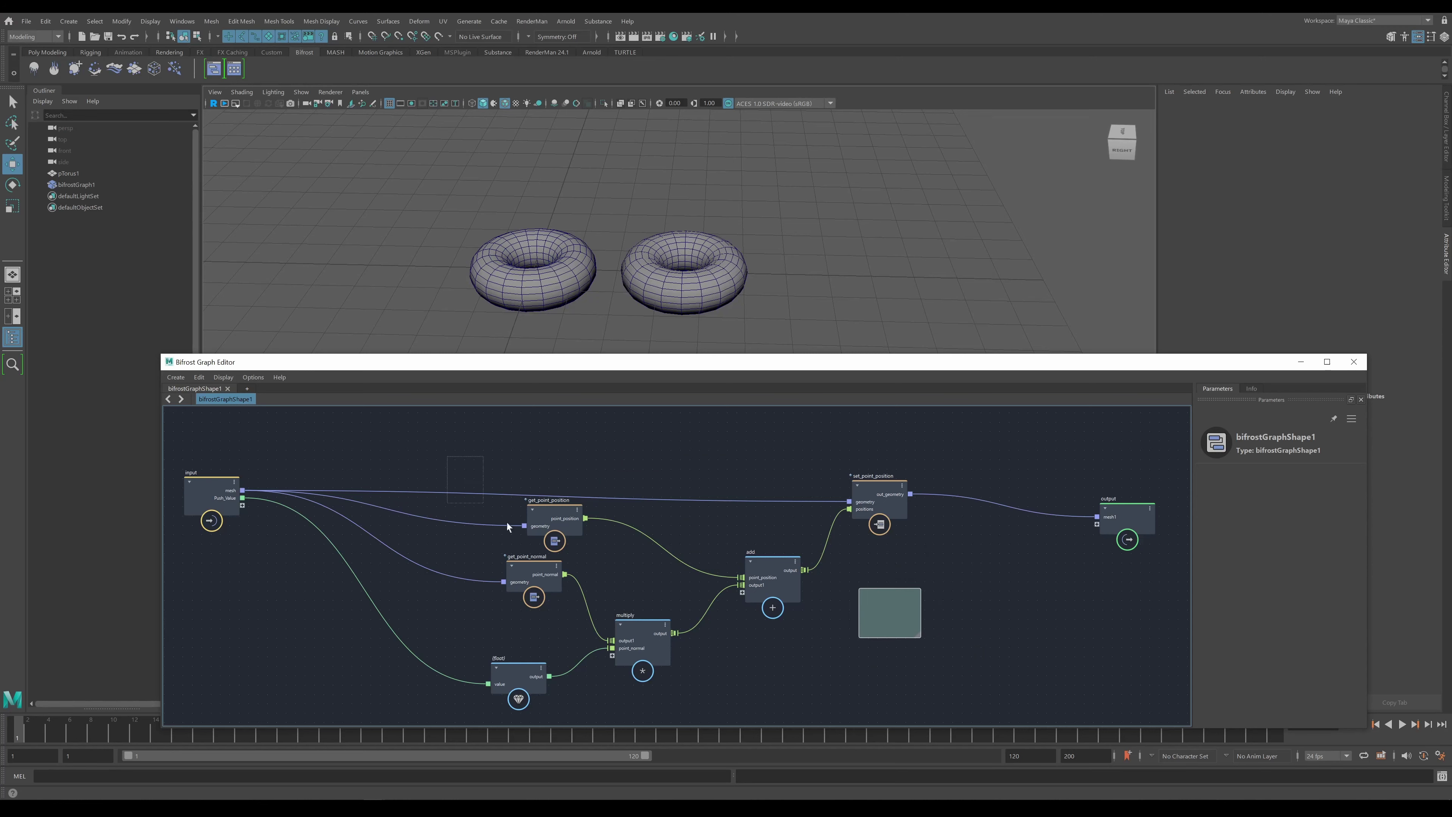
- Create a backdrop around the get_point_position and get_point_normal nodes
drag(615, 609, 600, 606)
click(175, 377)
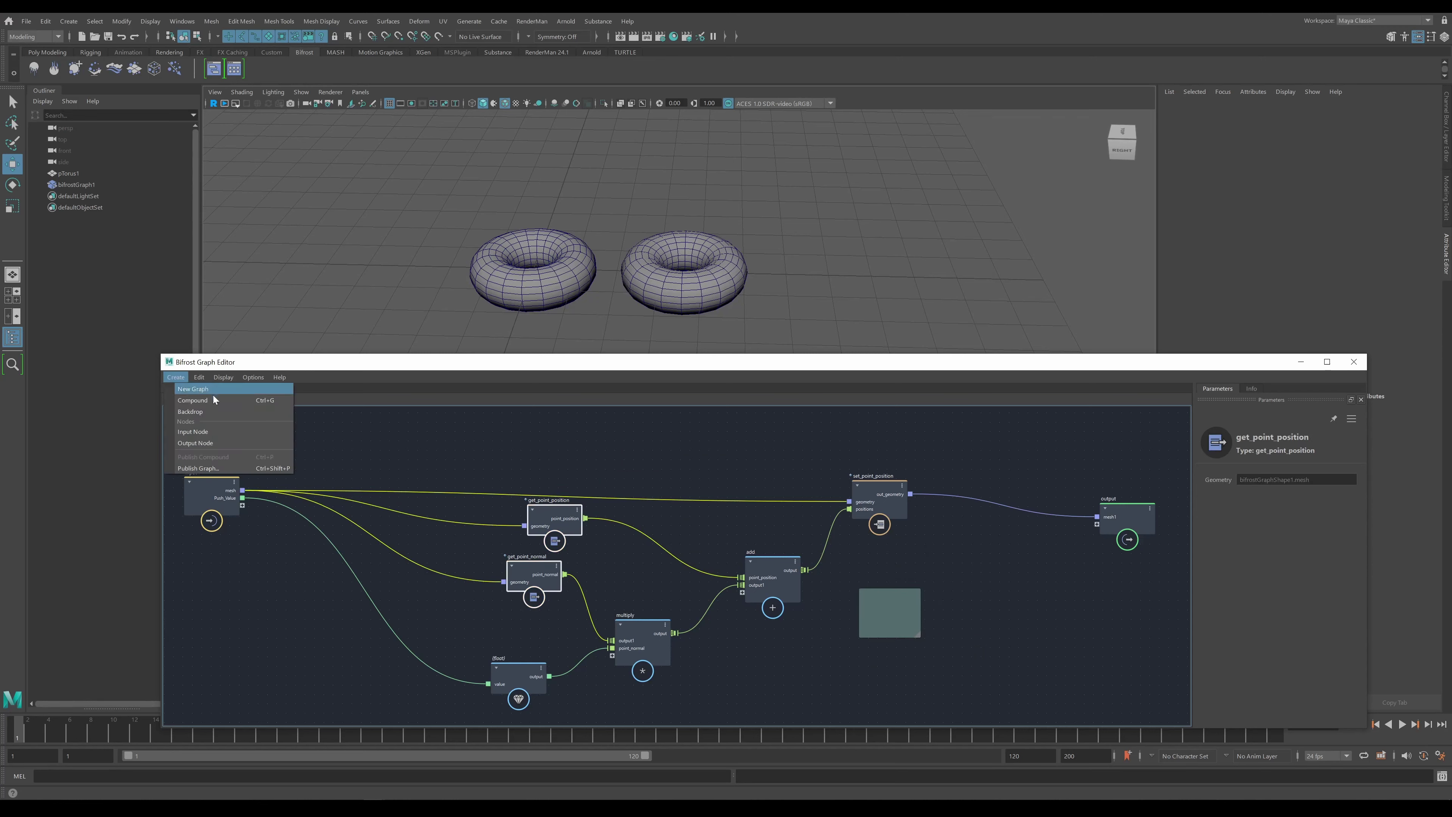
click(217, 413)
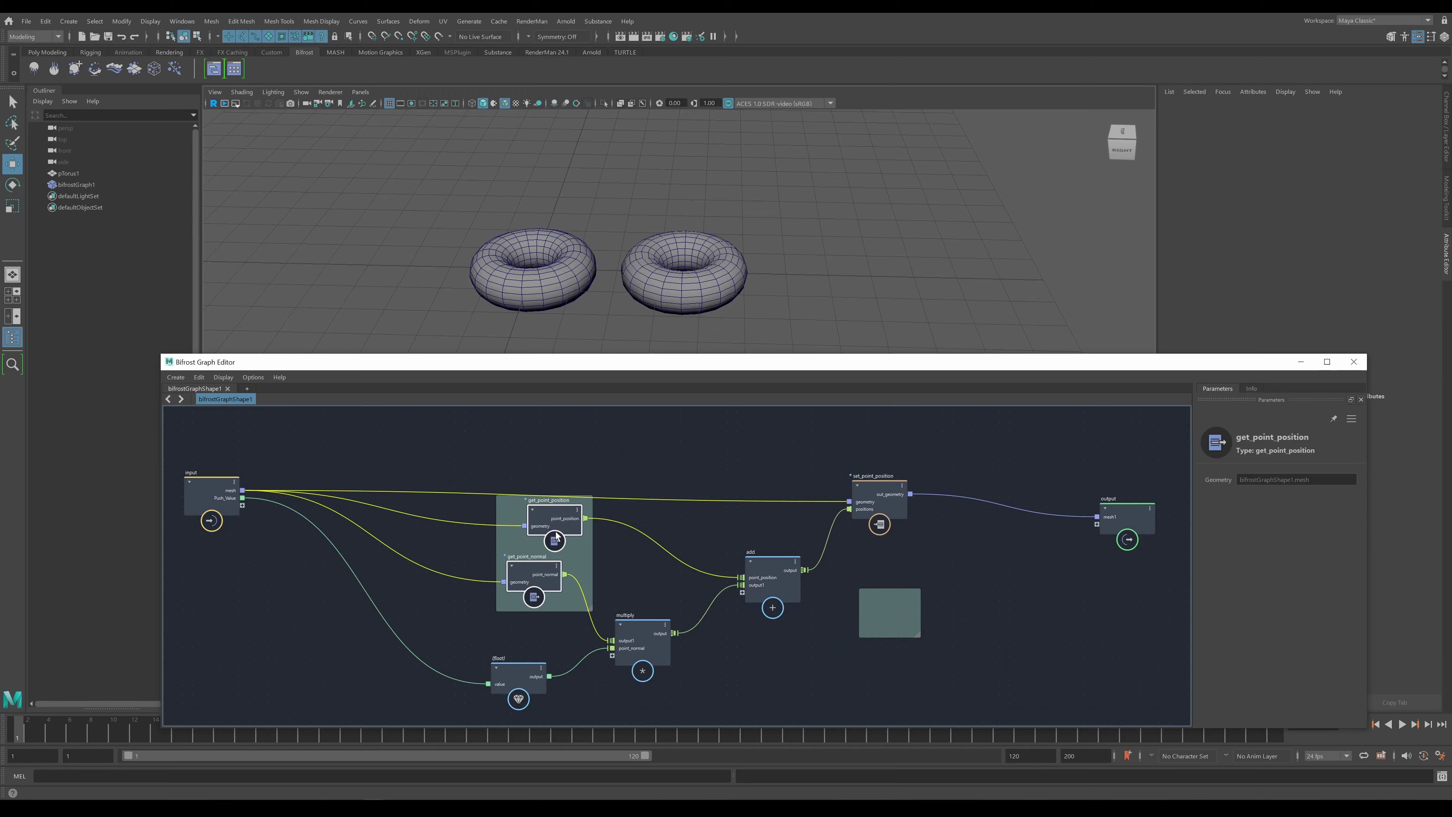
scroll(557, 538, up, 3)
scroll(558, 543, down, 2)
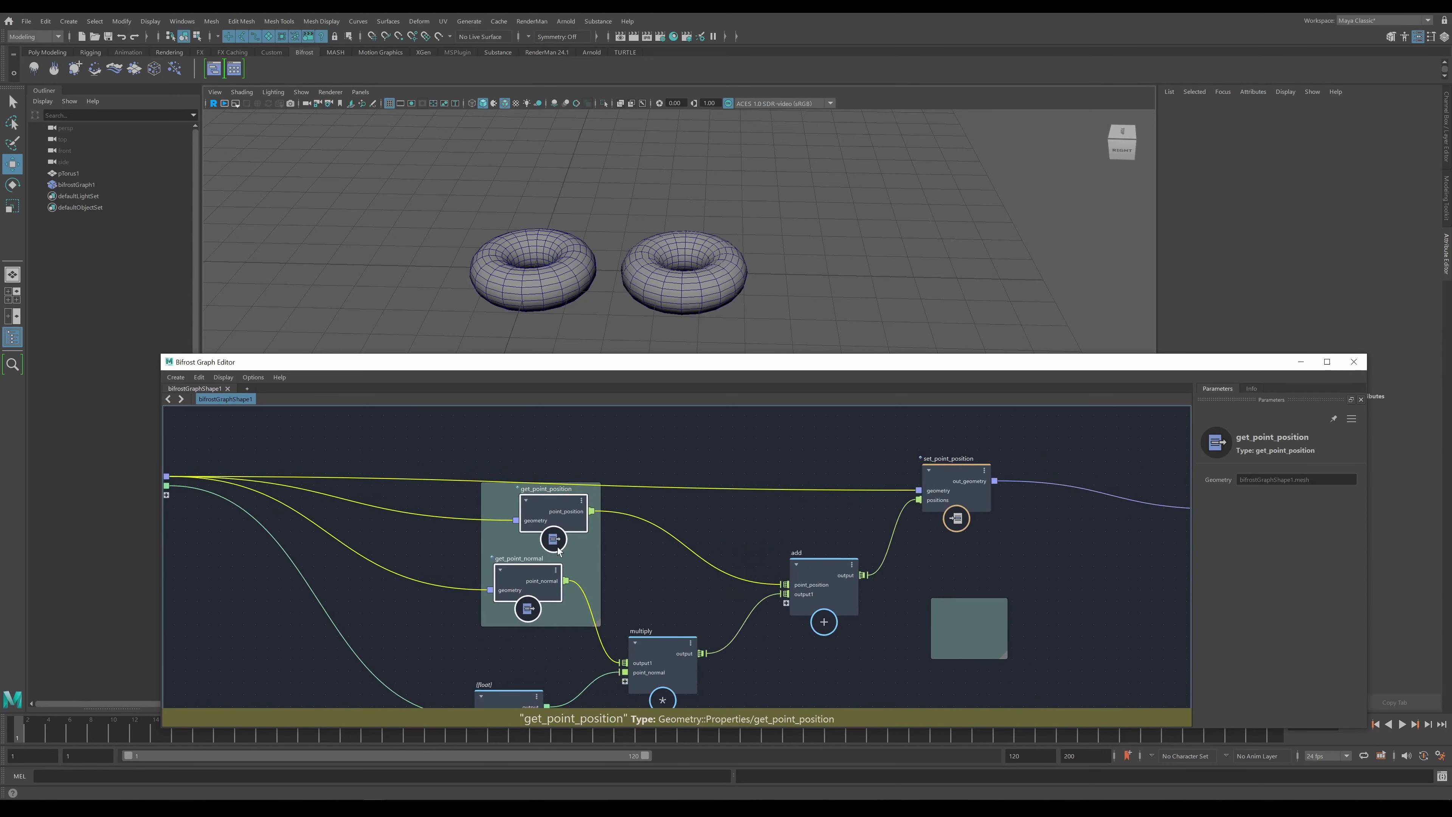
- Move the backdrop with its two get nodes up and left, enlarge it, and space the nodes apart inside it
drag(499, 501, 452, 447)
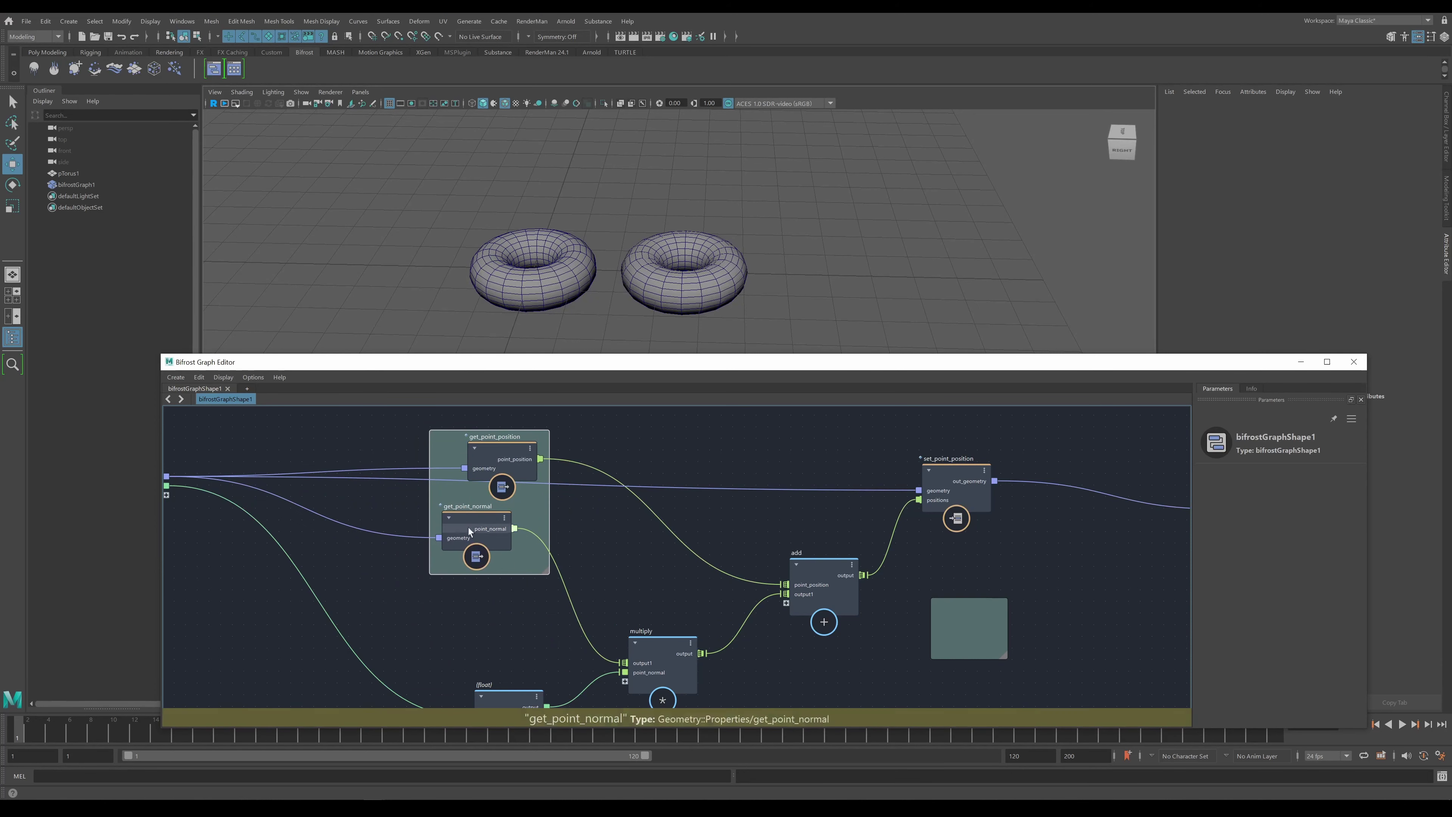
drag(548, 573, 603, 619)
drag(493, 456, 526, 464)
drag(477, 532, 492, 569)
drag(531, 491, 561, 514)
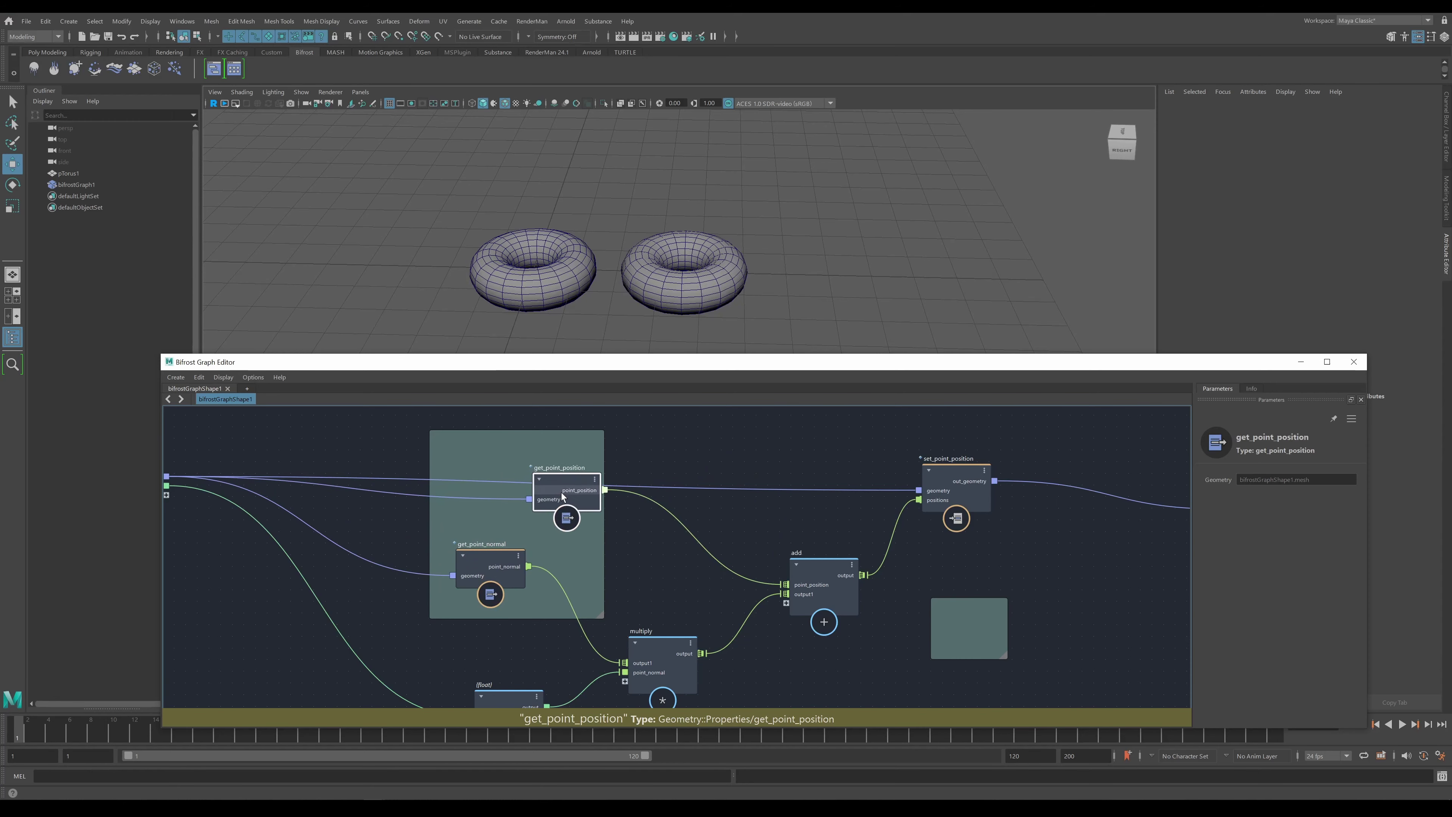
- Recolor the backdrop behind the get nodes to a muted purple, #554c6d
scroll(597, 615, up, 3)
double_click(602, 617)
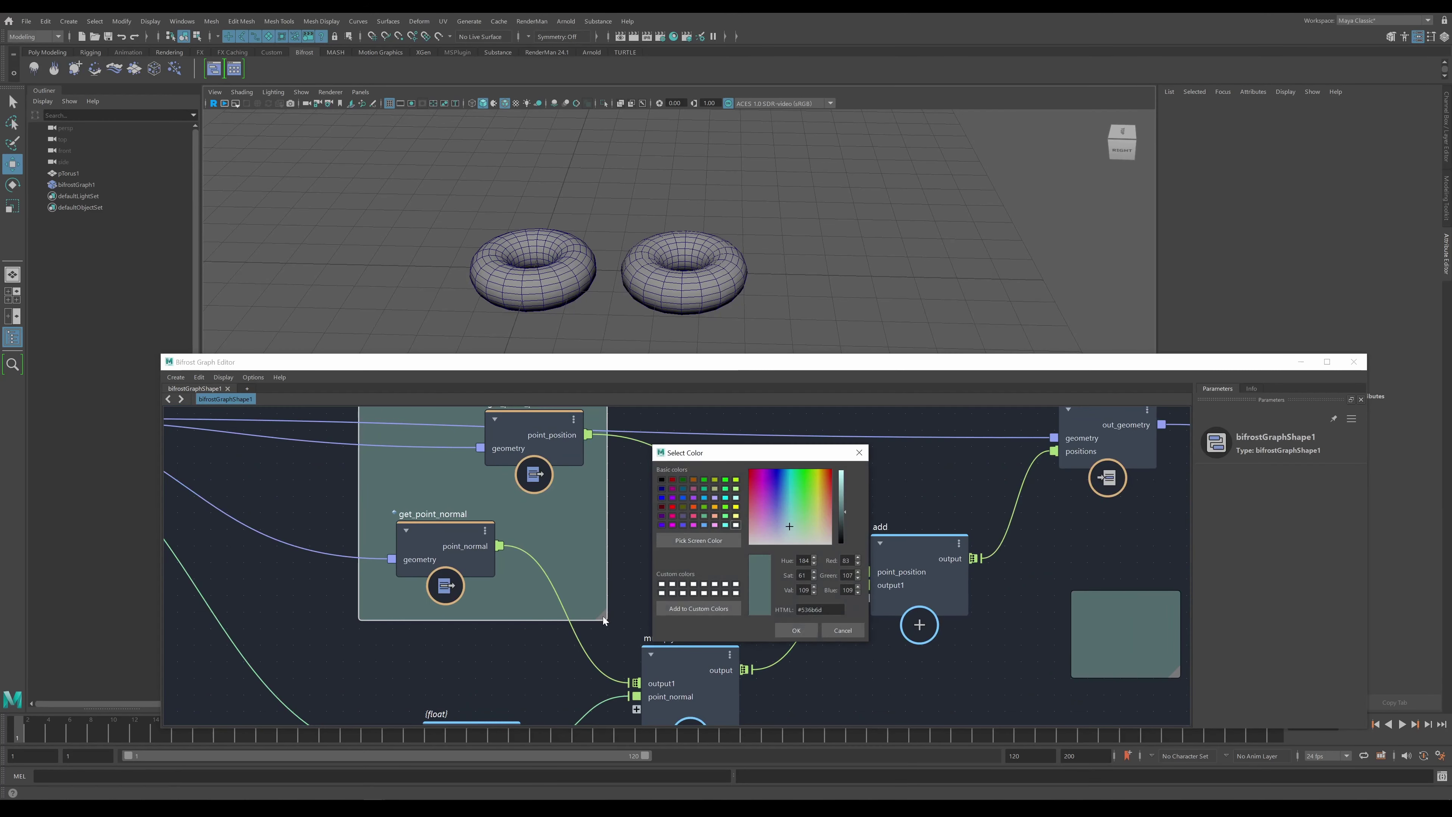
click(771, 527)
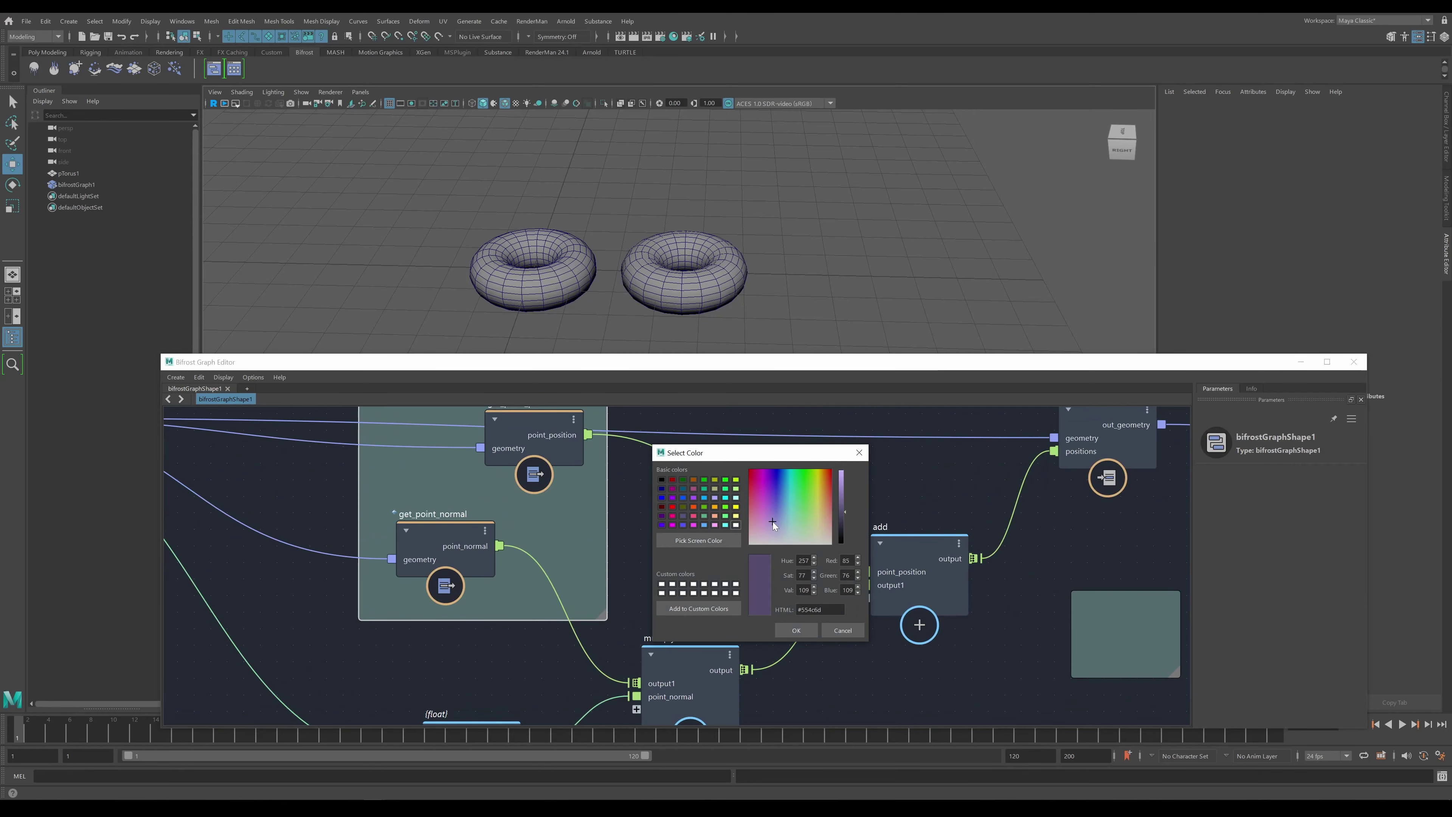
click(795, 629)
- Title the purple backdrop "Get Data Here"
scroll(469, 503, up, 3)
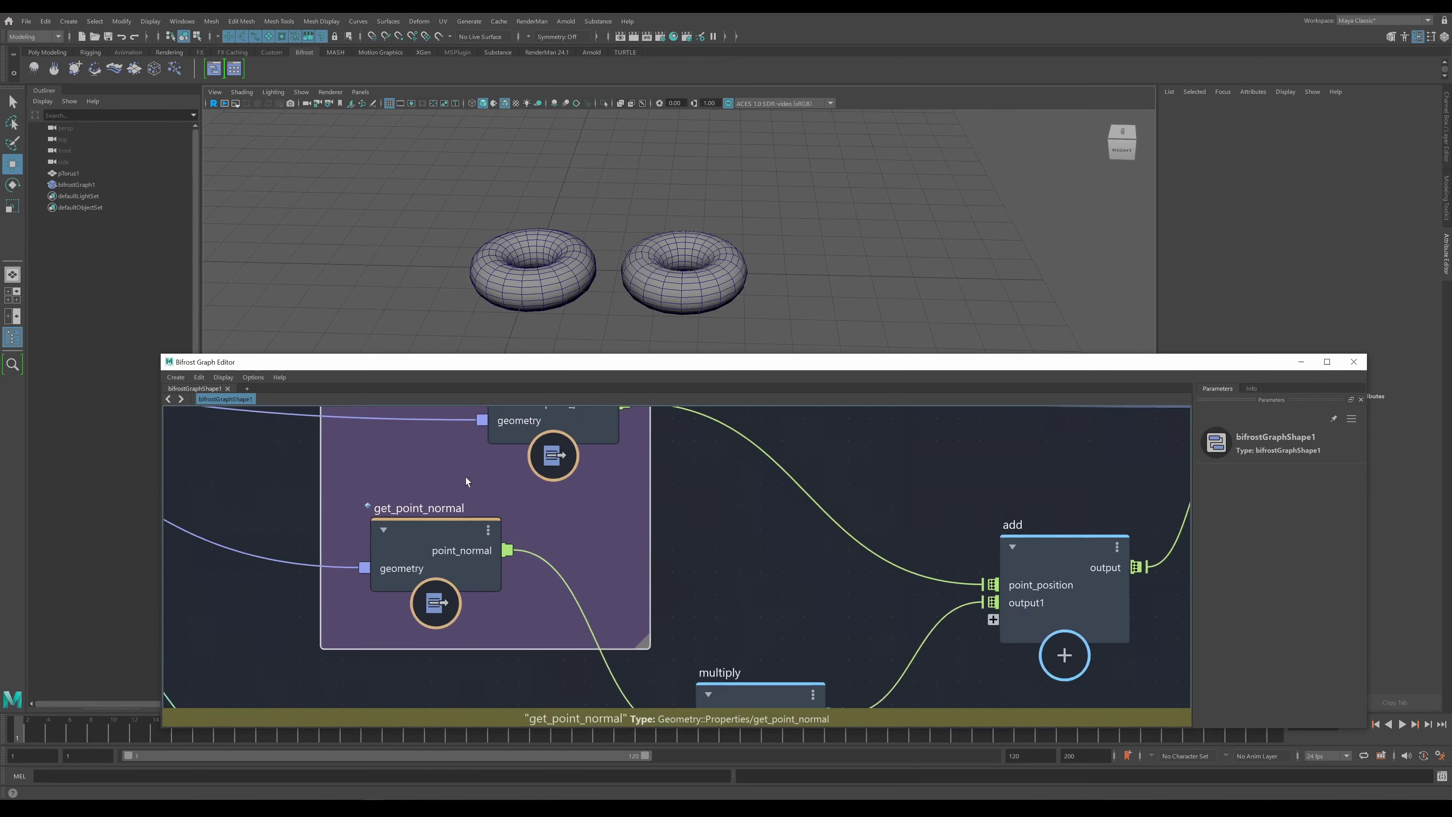
middle_drag(465, 477, 555, 614)
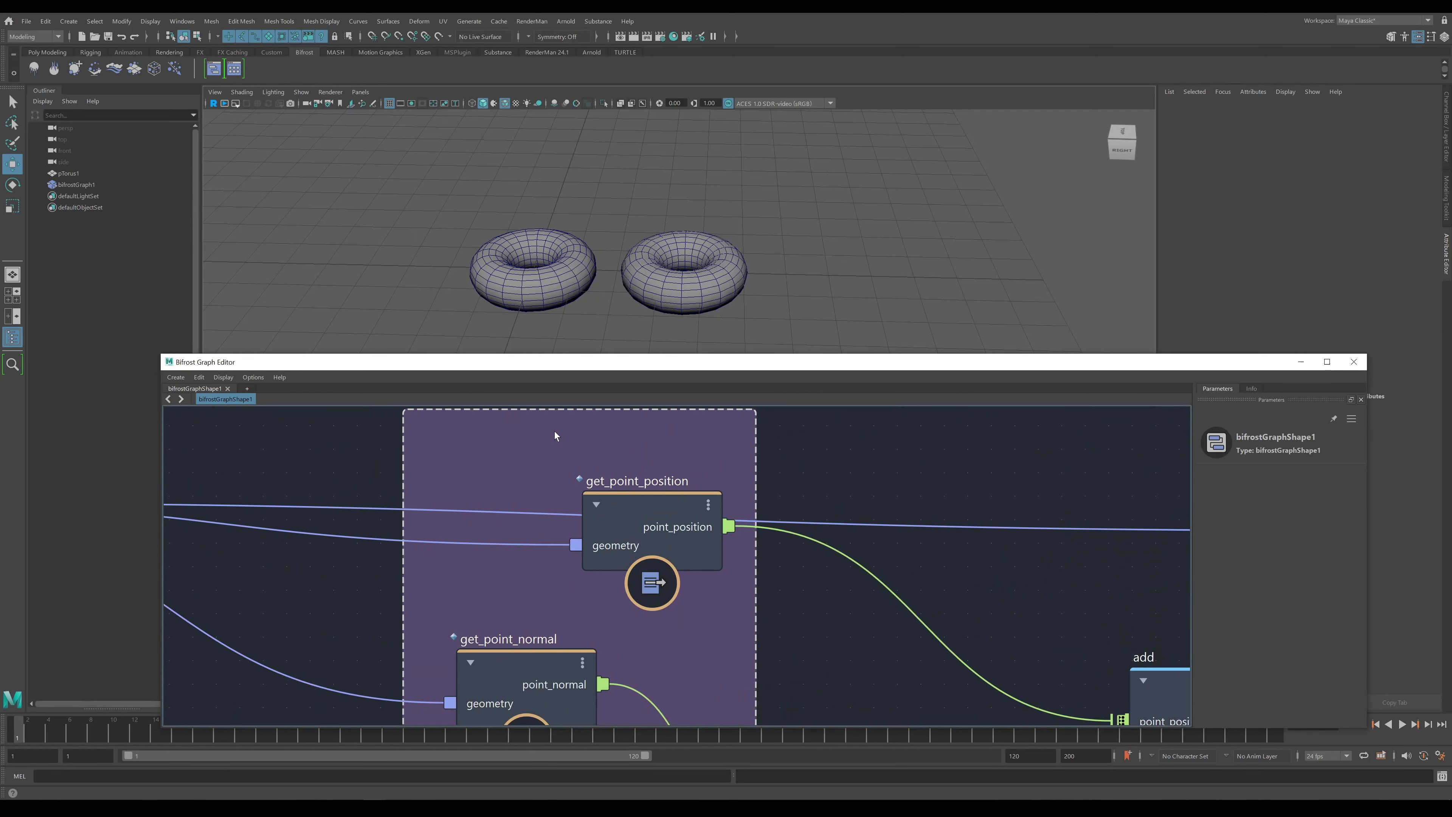
text(dsdssdsd)
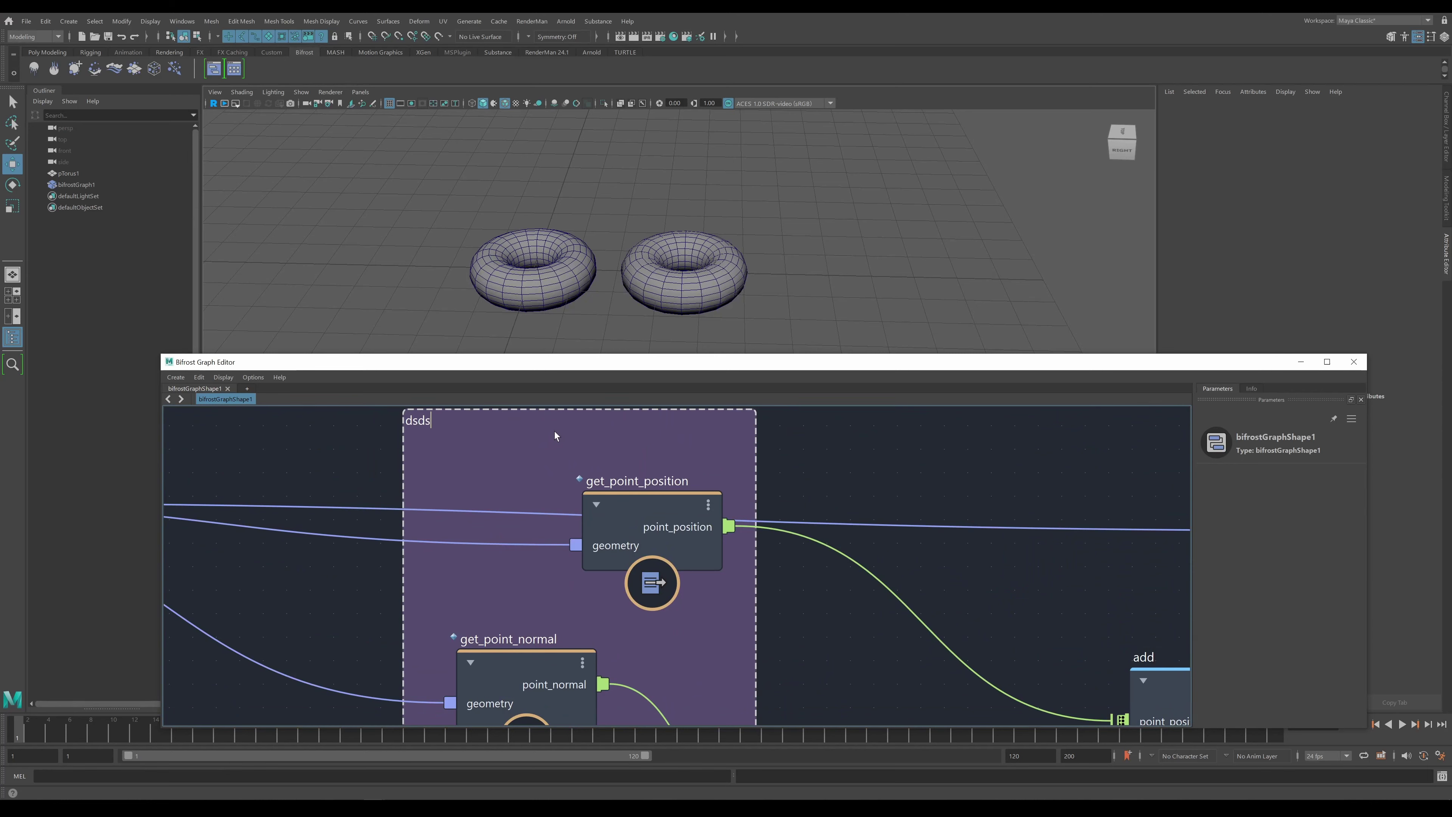
text(Get Data Here)
- Raise the Bifrost Graph Editor window, and position and enlarge the green backdrop so it encloses the float and multiply nodes
scroll(827, 459, down, 5)
middle_drag(971, 634, 835, 619)
drag(967, 583, 815, 678)
scroll(820, 707, down, 2)
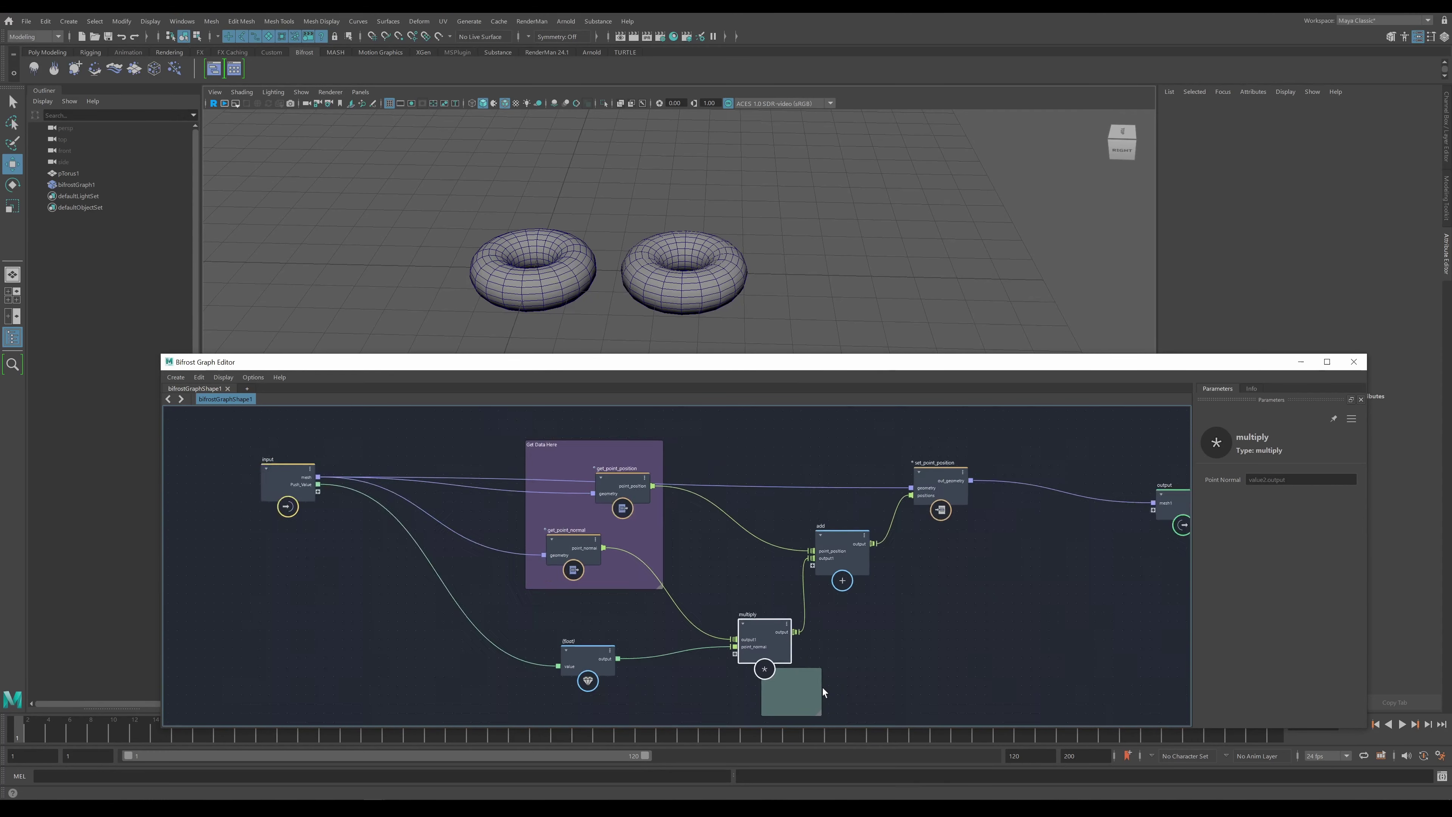
drag(782, 366, 739, 230)
mouse_move(762, 559)
mouse_down()
mouse_move(689, 543)
mouse_move(696, 502)
mouse_move(775, 558)
mouse_up()
drag(723, 510, 812, 575)
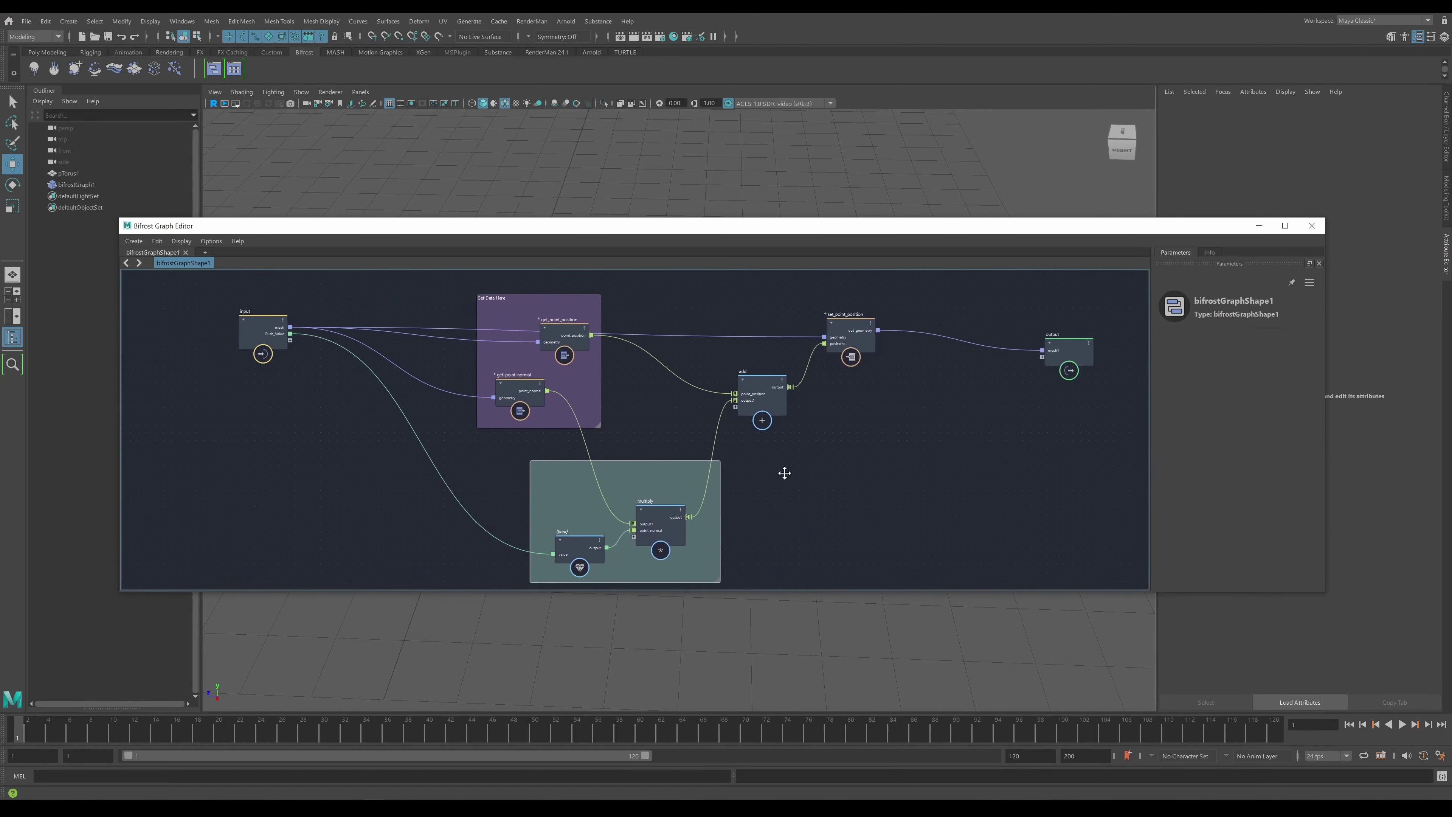
- Enlarge the Bifrost Graph Editor window and group all nodes between input and output, with both backdrops, into a compound
drag(1080, 589, 1082, 693)
middle_drag(913, 547, 933, 586)
drag(430, 319, 710, 506)
drag(904, 642, 916, 659)
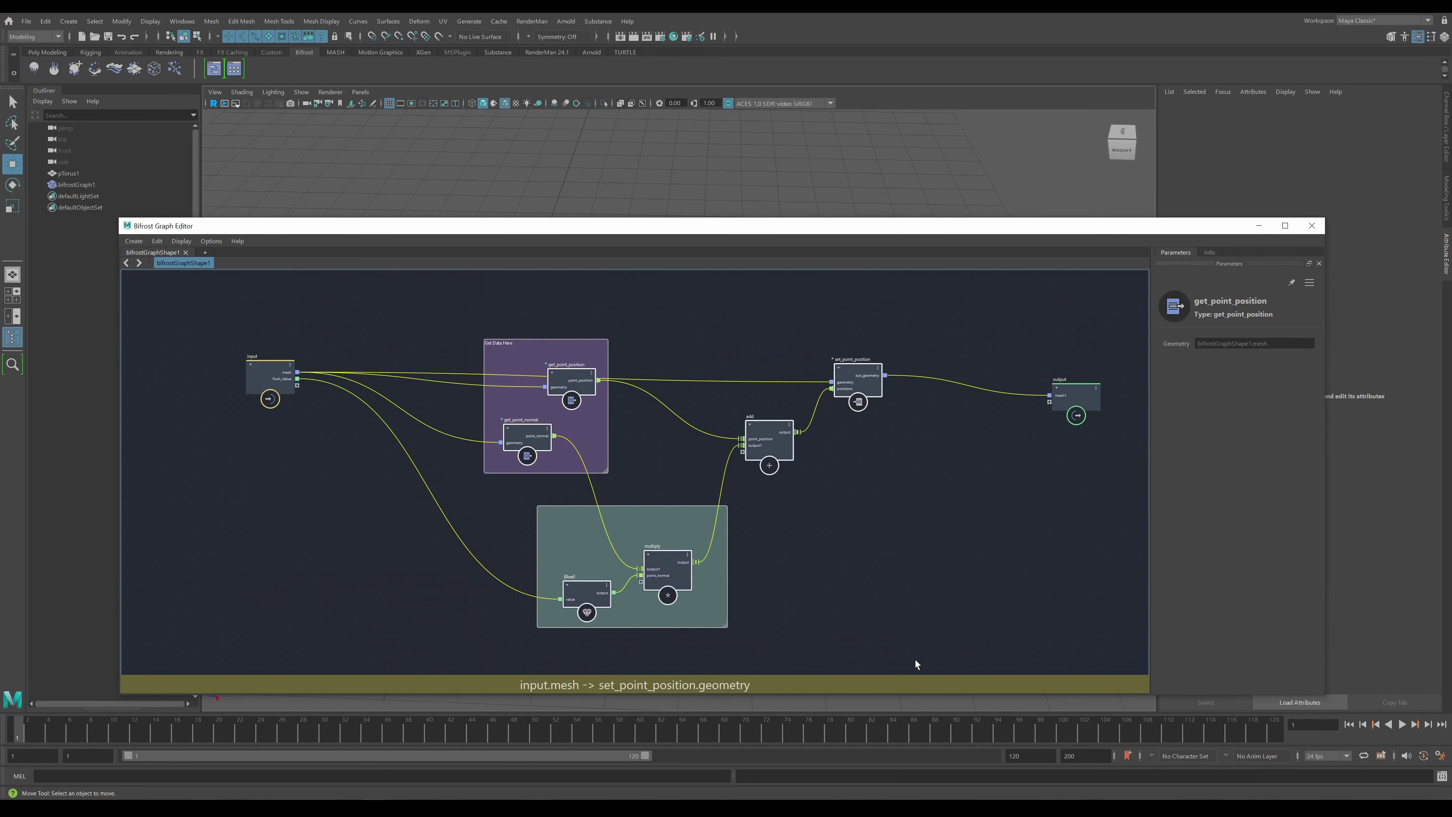
click(134, 240)
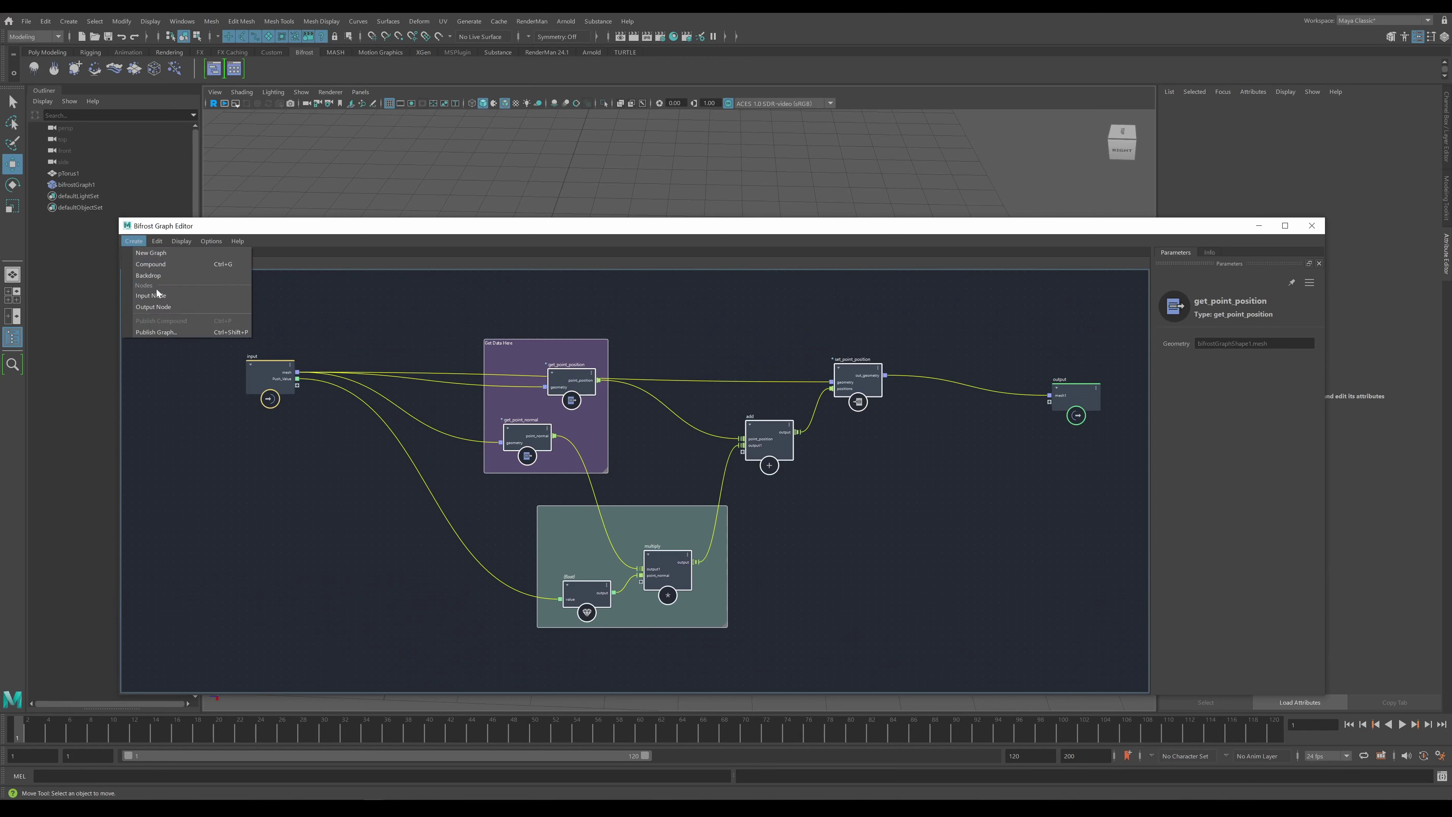
click(151, 264)
click(691, 385)
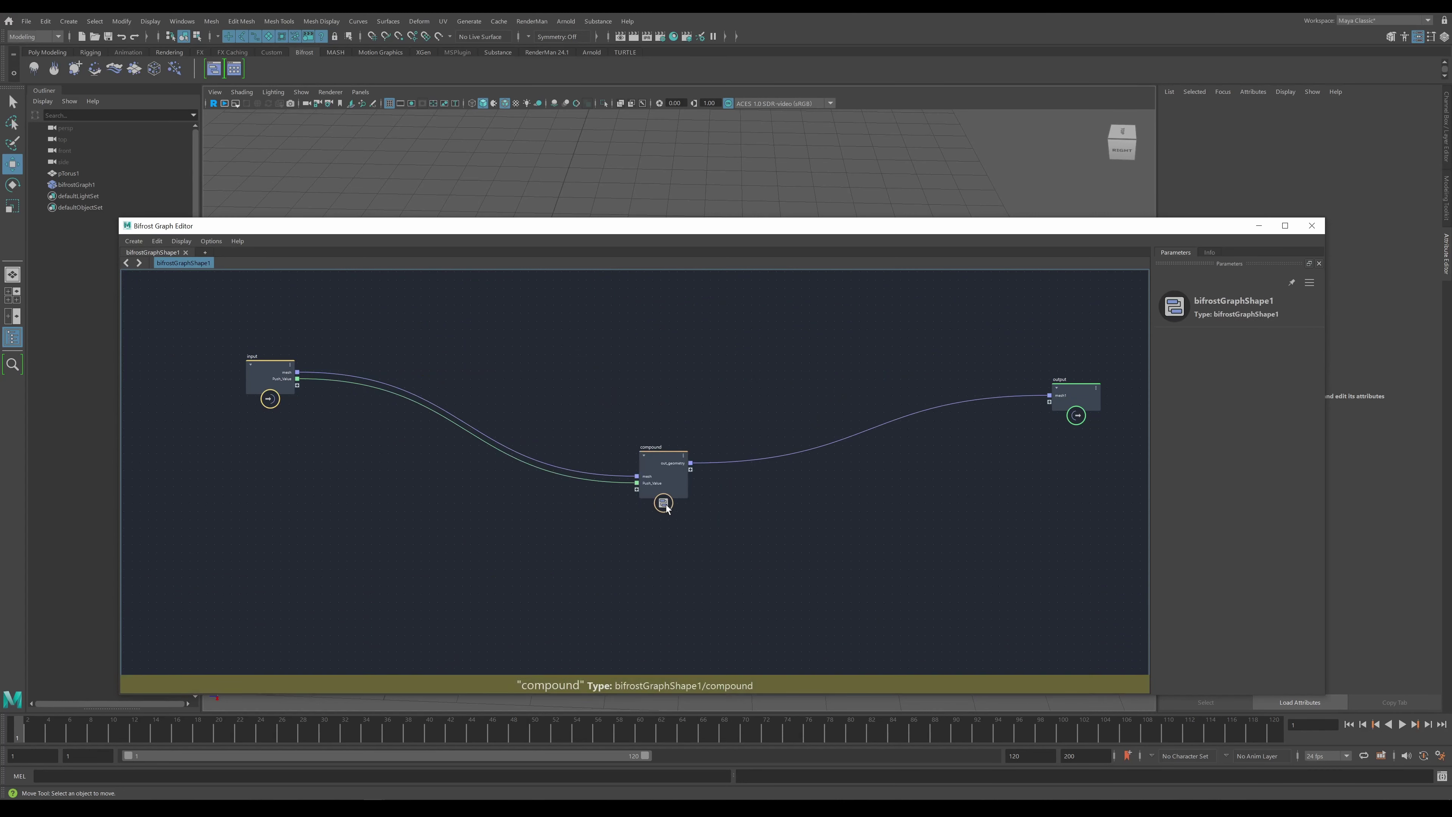
- Inspect the new compound's internal network, and rename the compound MyFirstPushOp in the parent graph
click(664, 503)
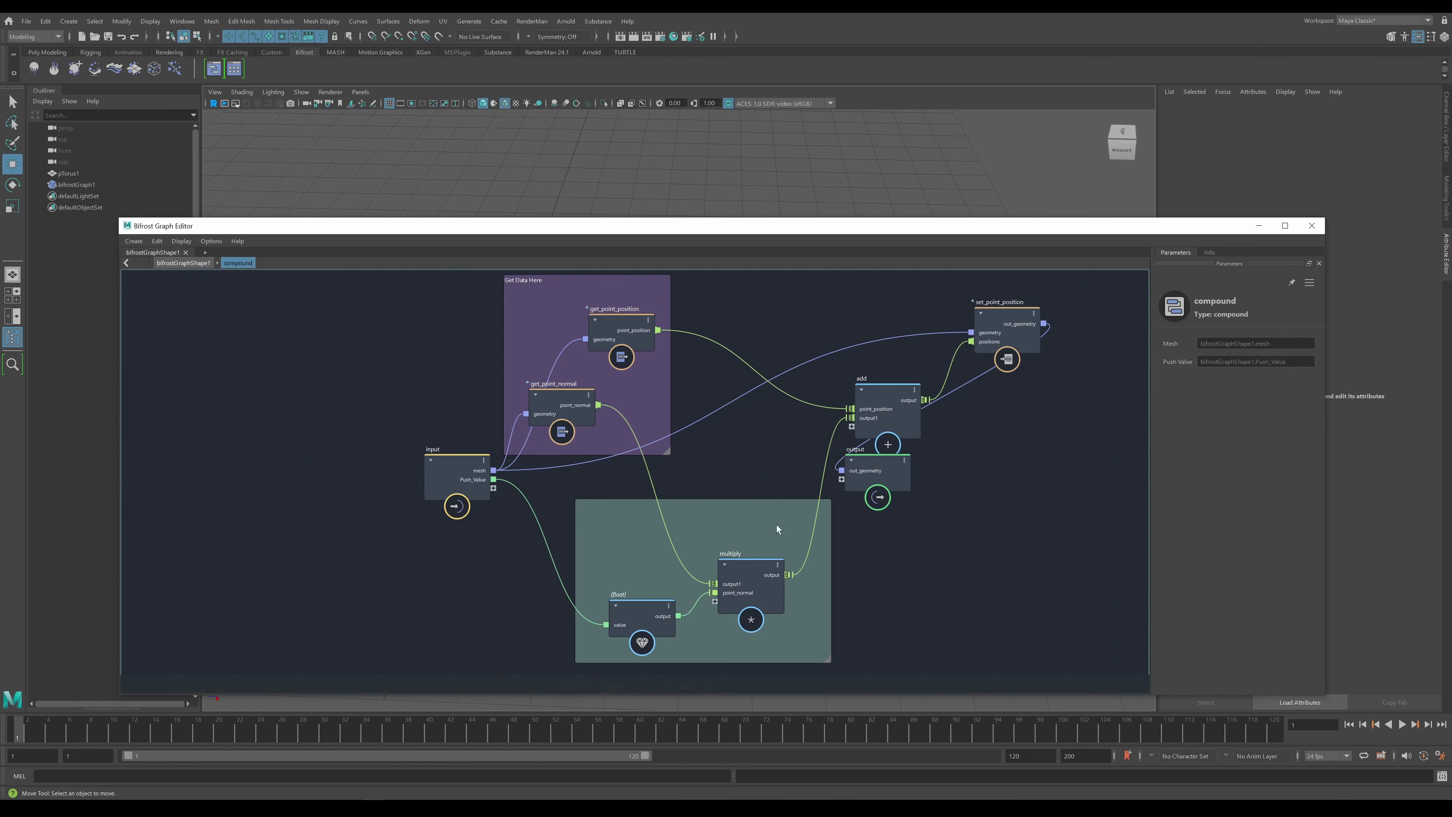
click(180, 263)
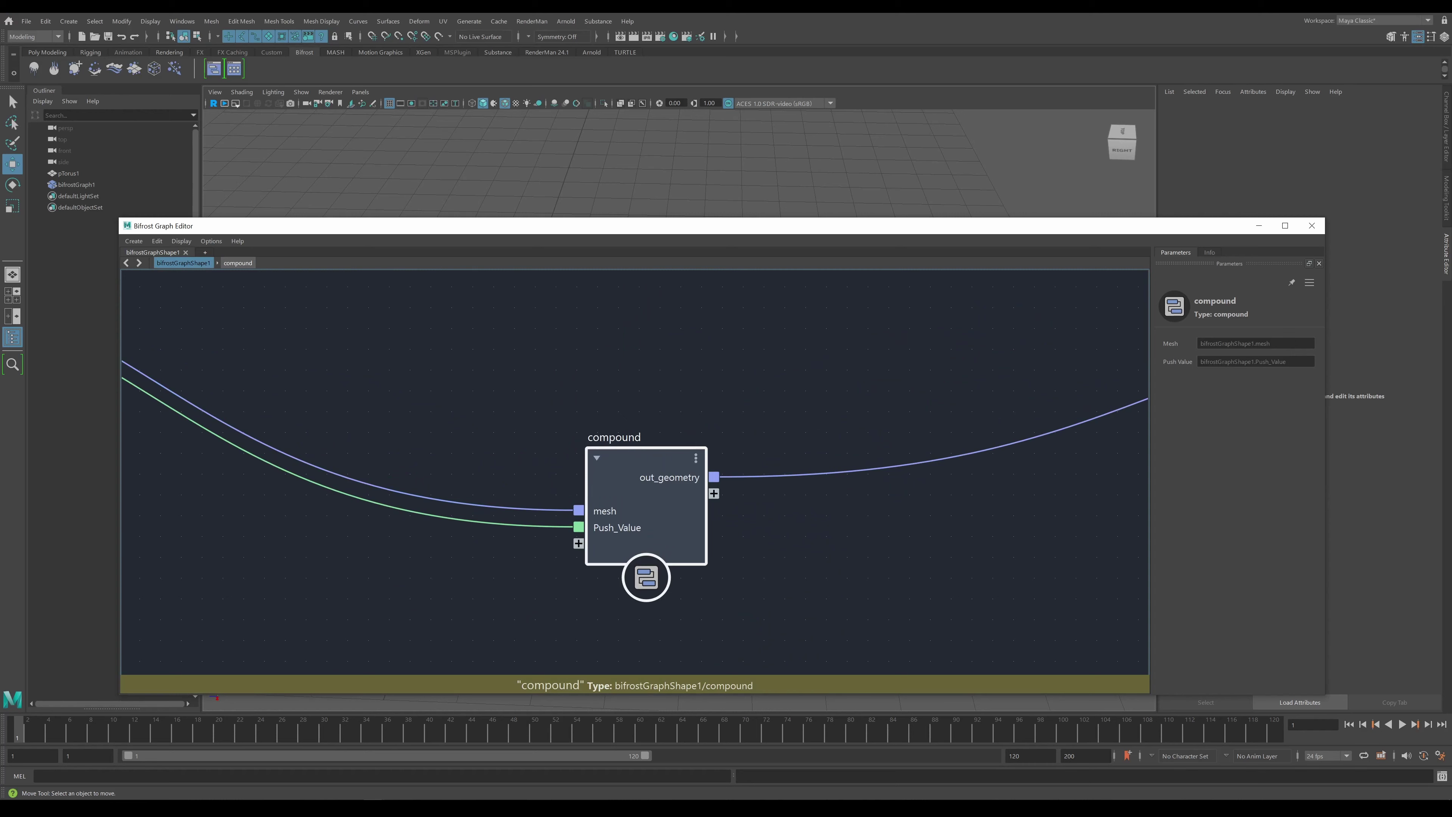
double_click(614, 437)
text(M)
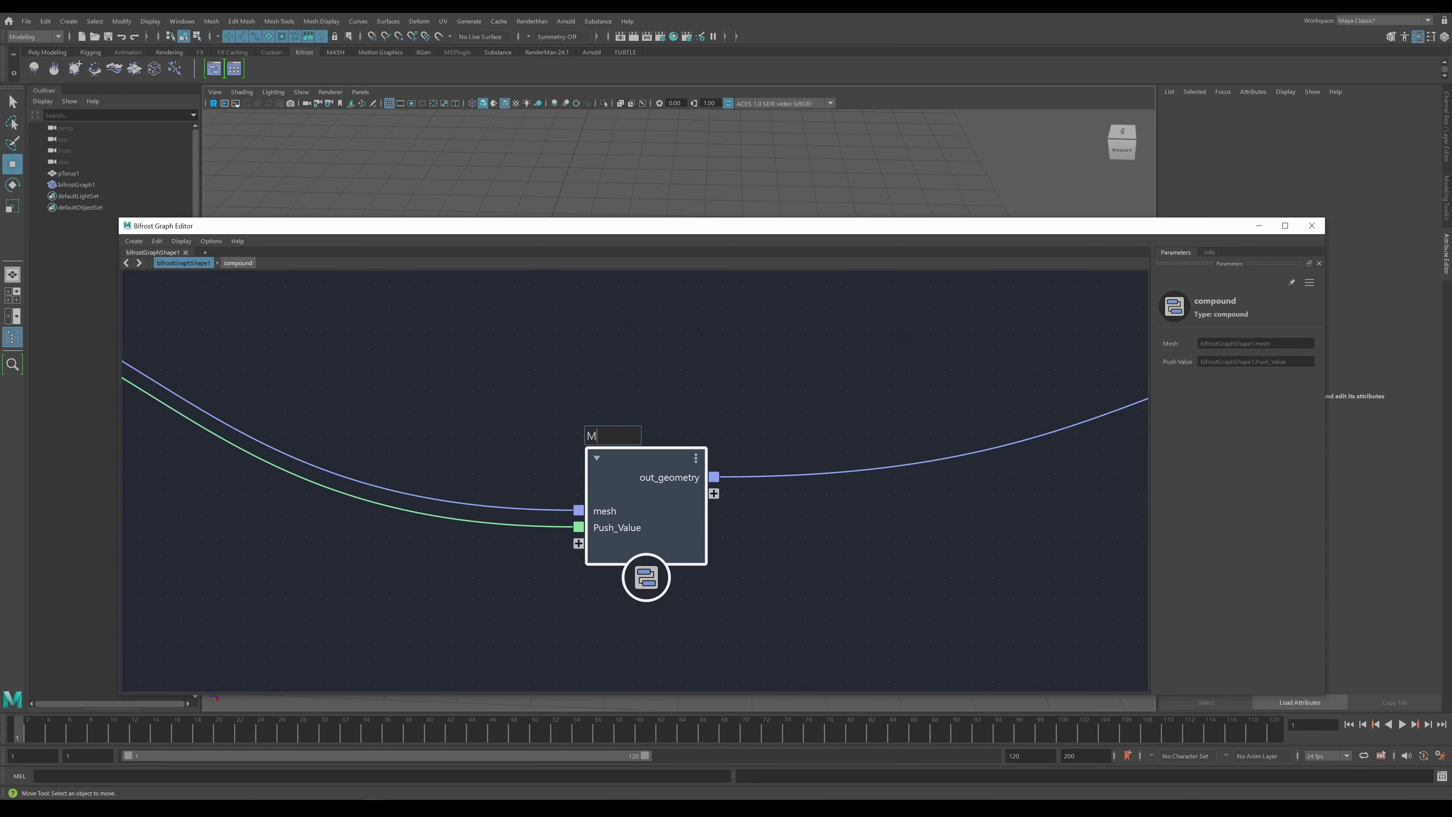
text(y)
text(Firs)
text(tPush)
text(Op)
click(740, 443)
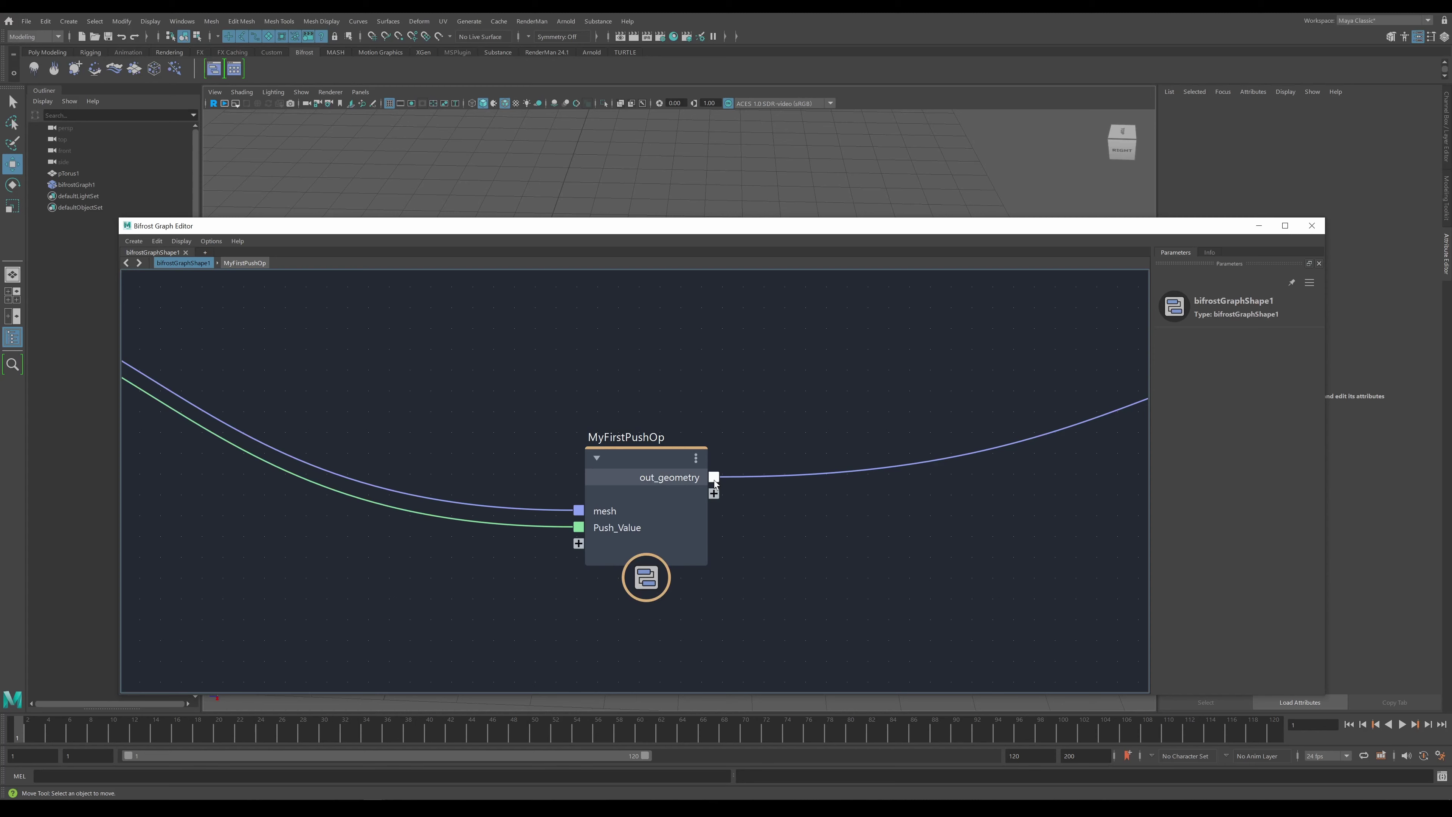
- Rename the out_geometry port of the MyFirstPushOp compound to Result
scroll(683, 489, up, 3)
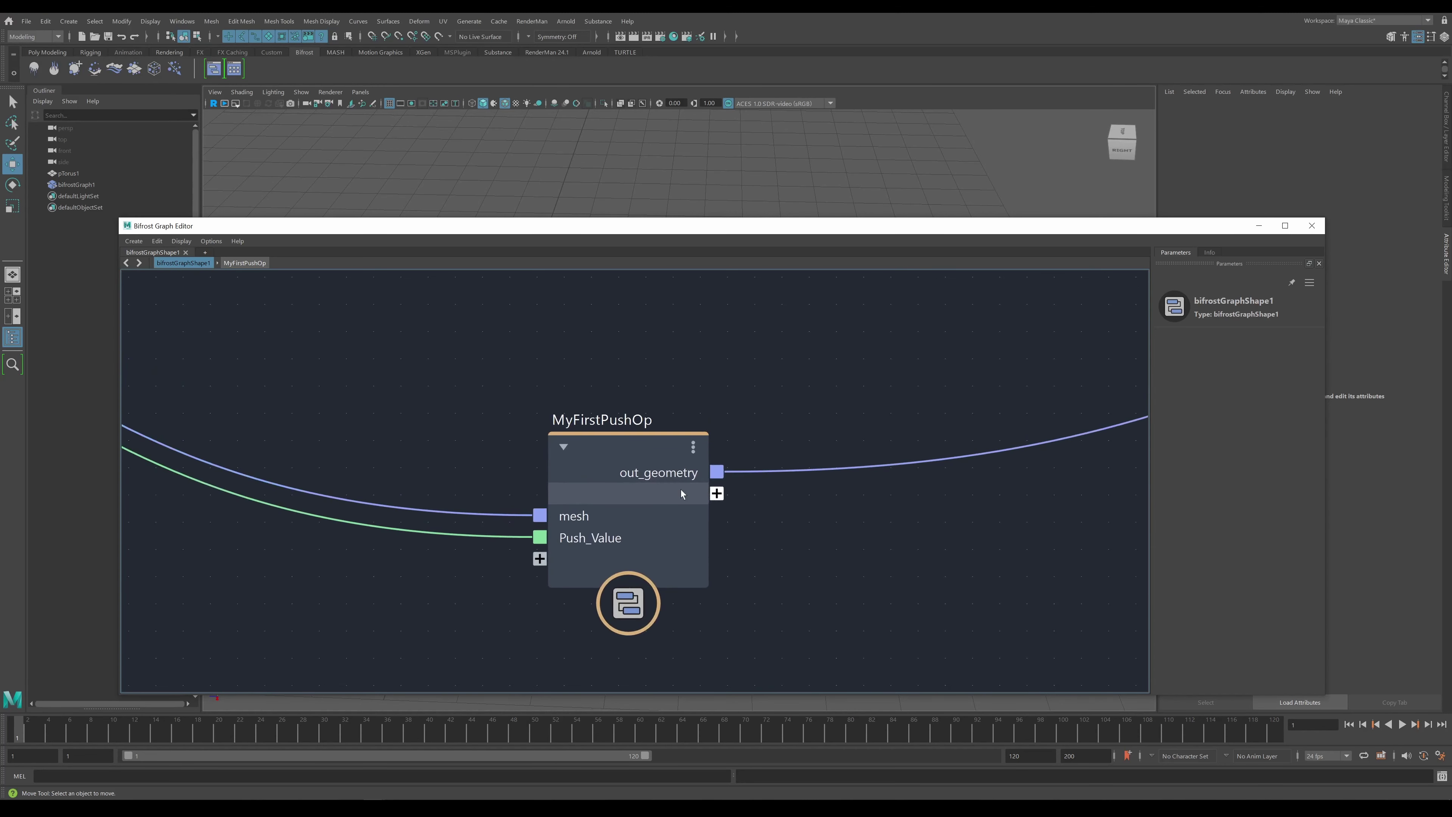
right_click(665, 473)
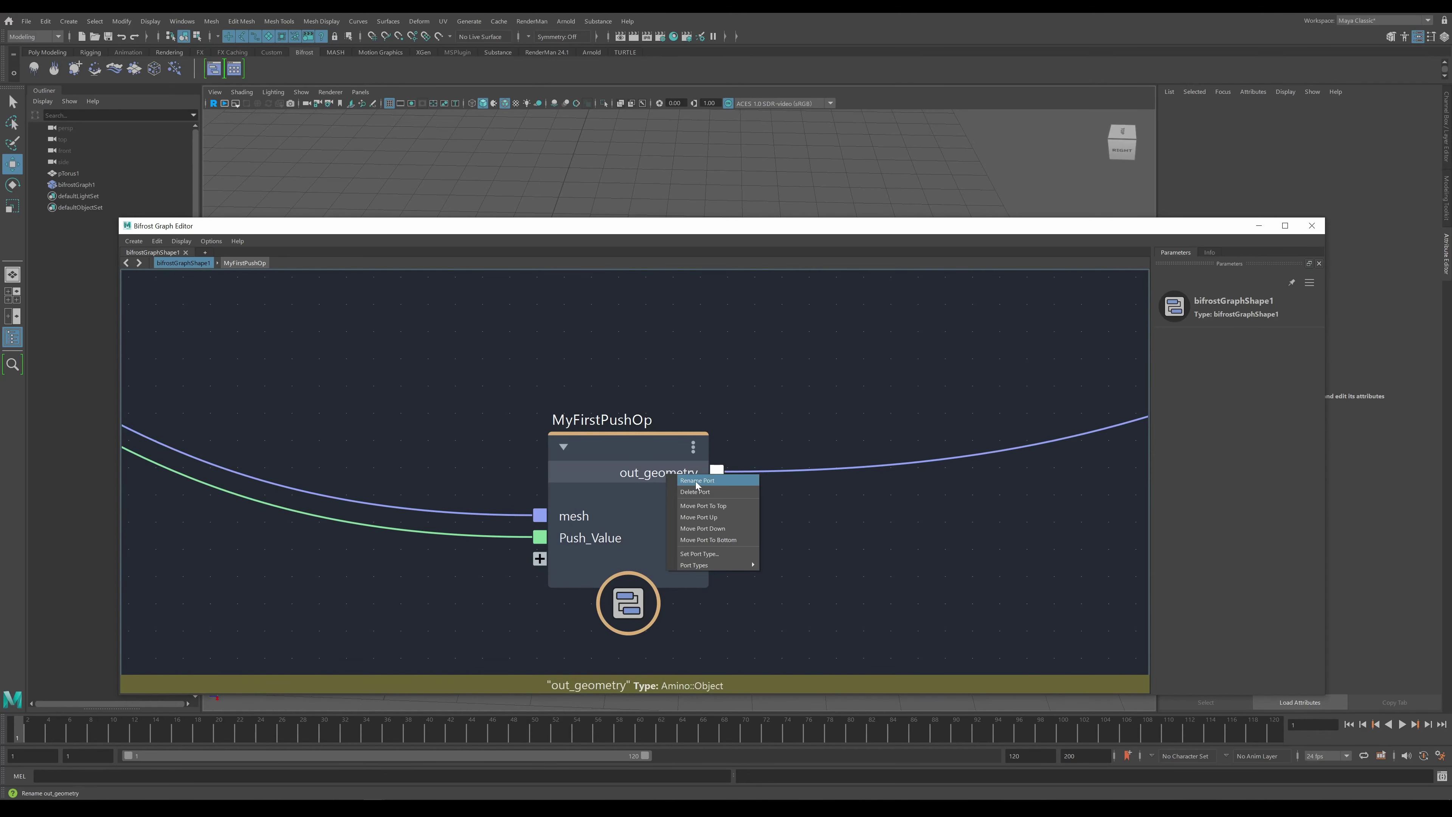
click(695, 483)
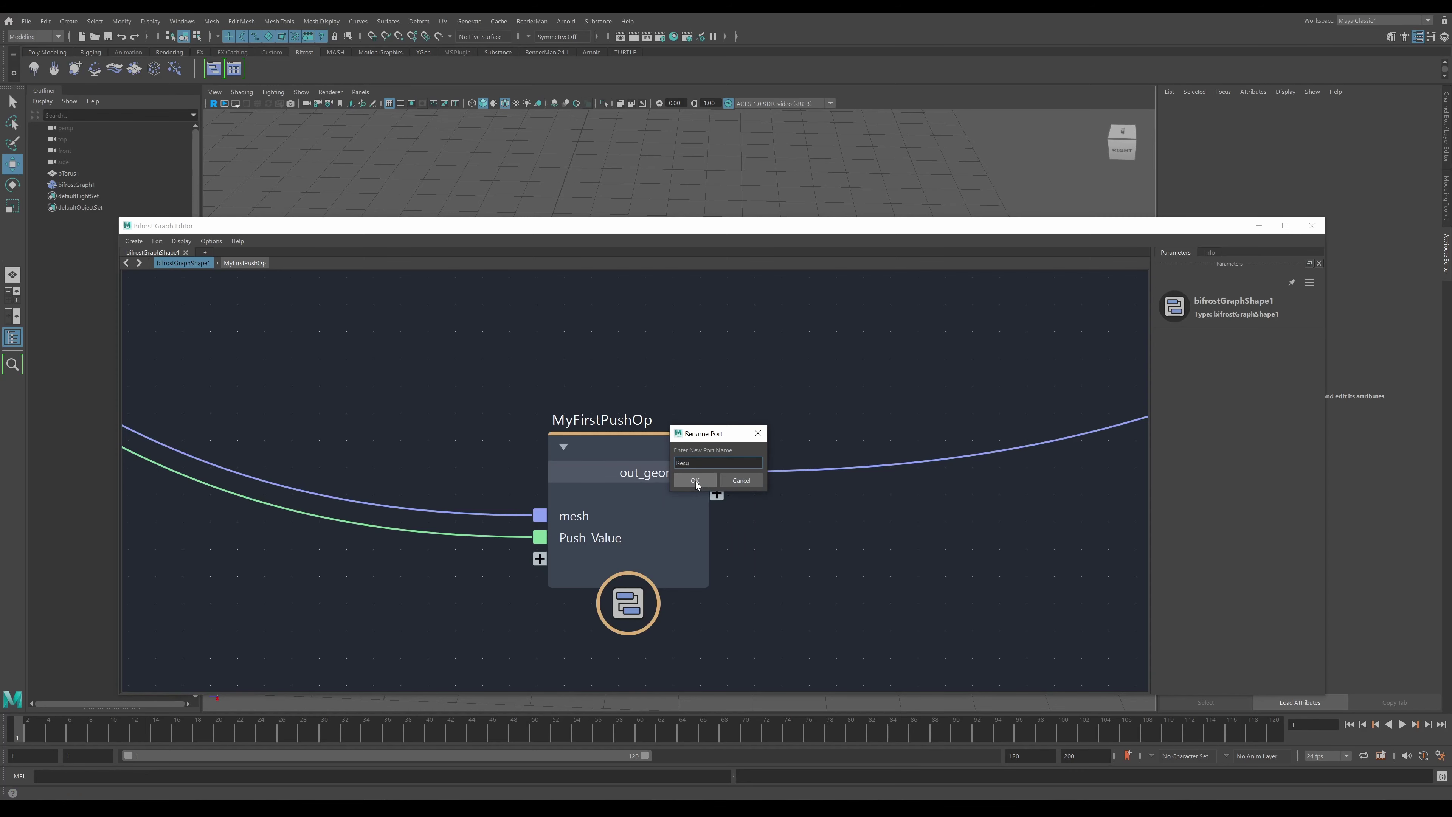
text(Result)
click(695, 481)
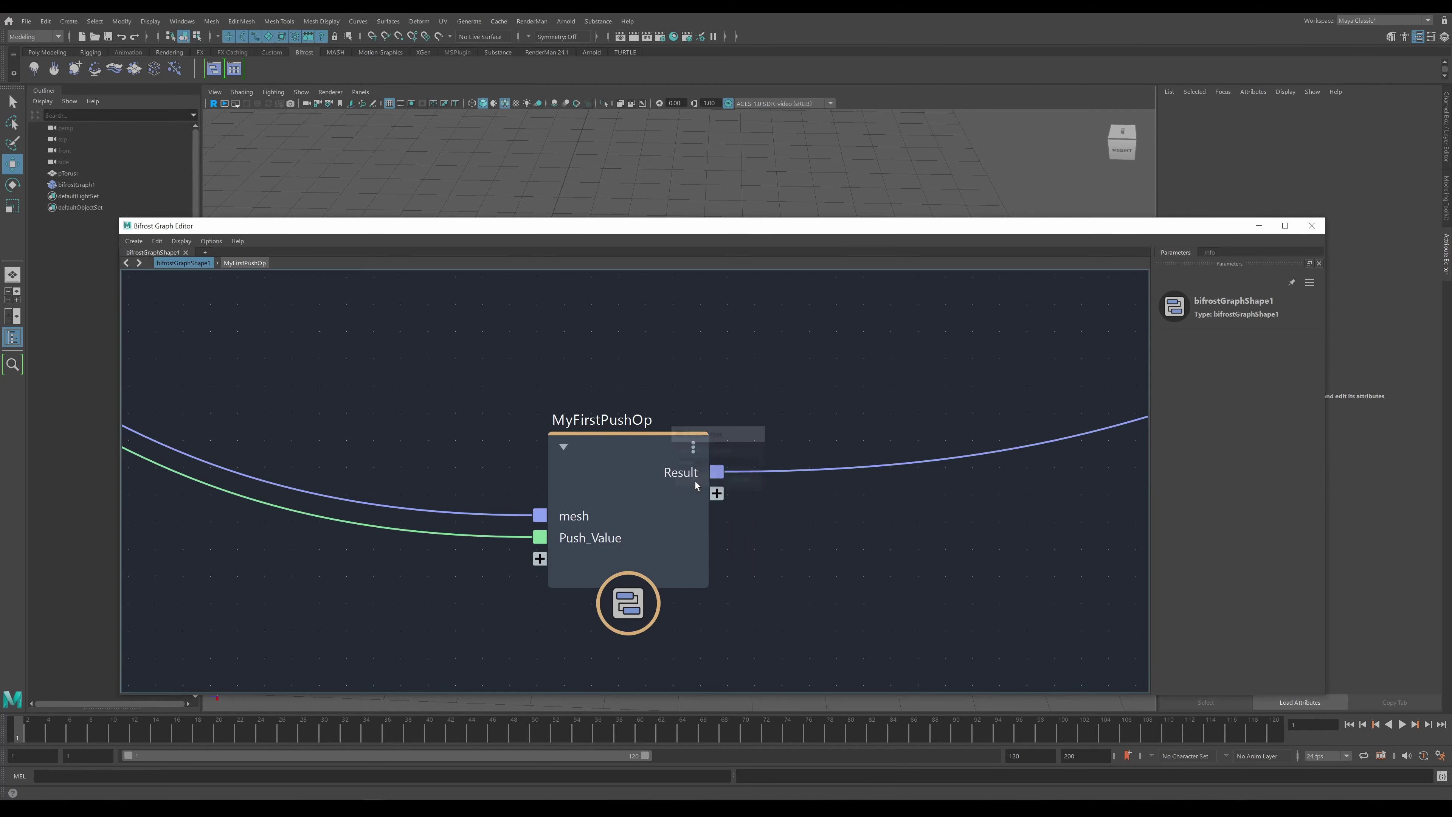
- Move the output node closer to the MyFirstPushOp compound and shift the compound slightly up and left
scroll(815, 513, down, 3)
scroll(902, 532, down, 2)
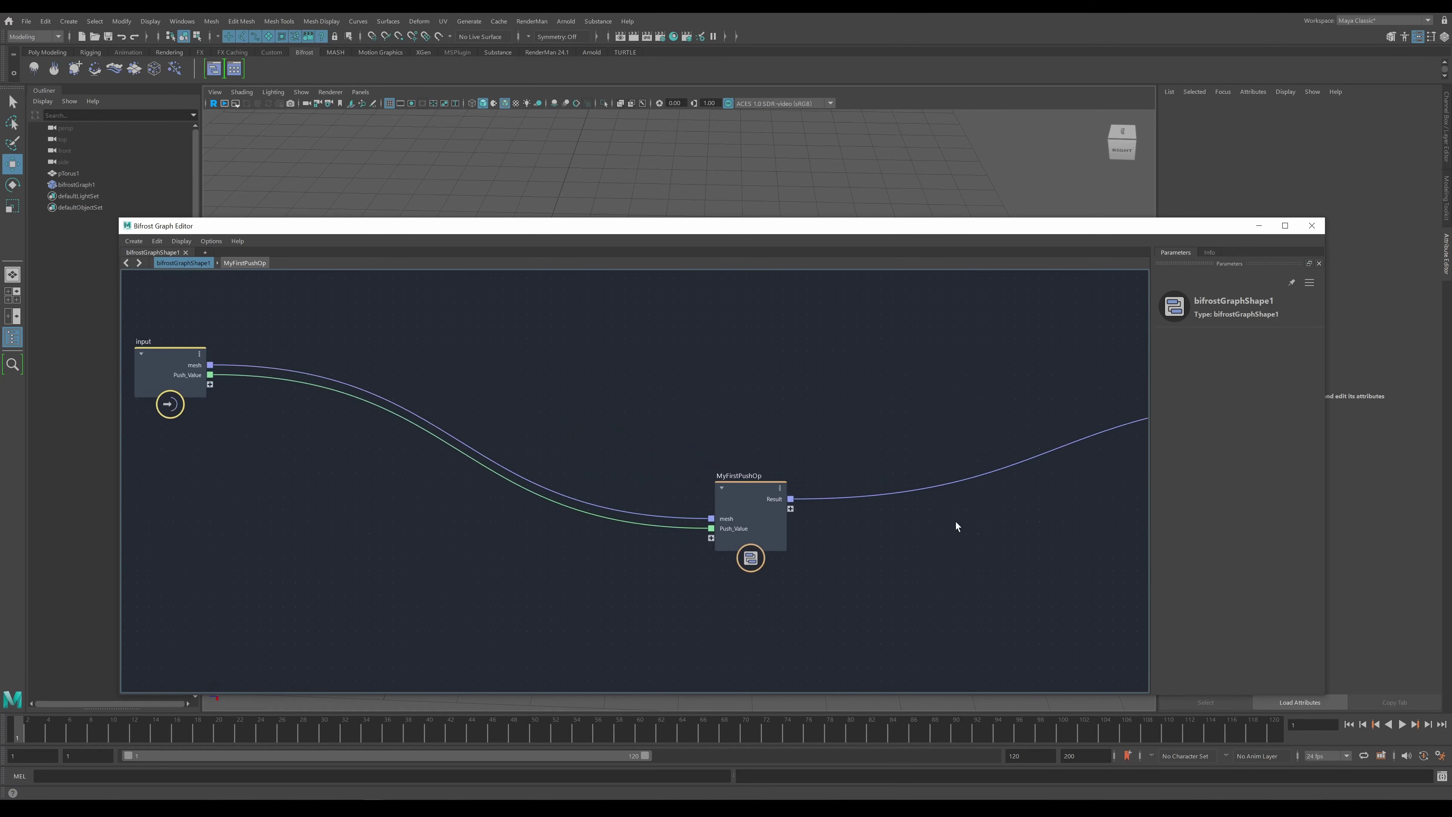
scroll(852, 525, up, 2)
scroll(858, 525, down, 3)
drag(1126, 435, 943, 421)
drag(718, 530, 672, 507)
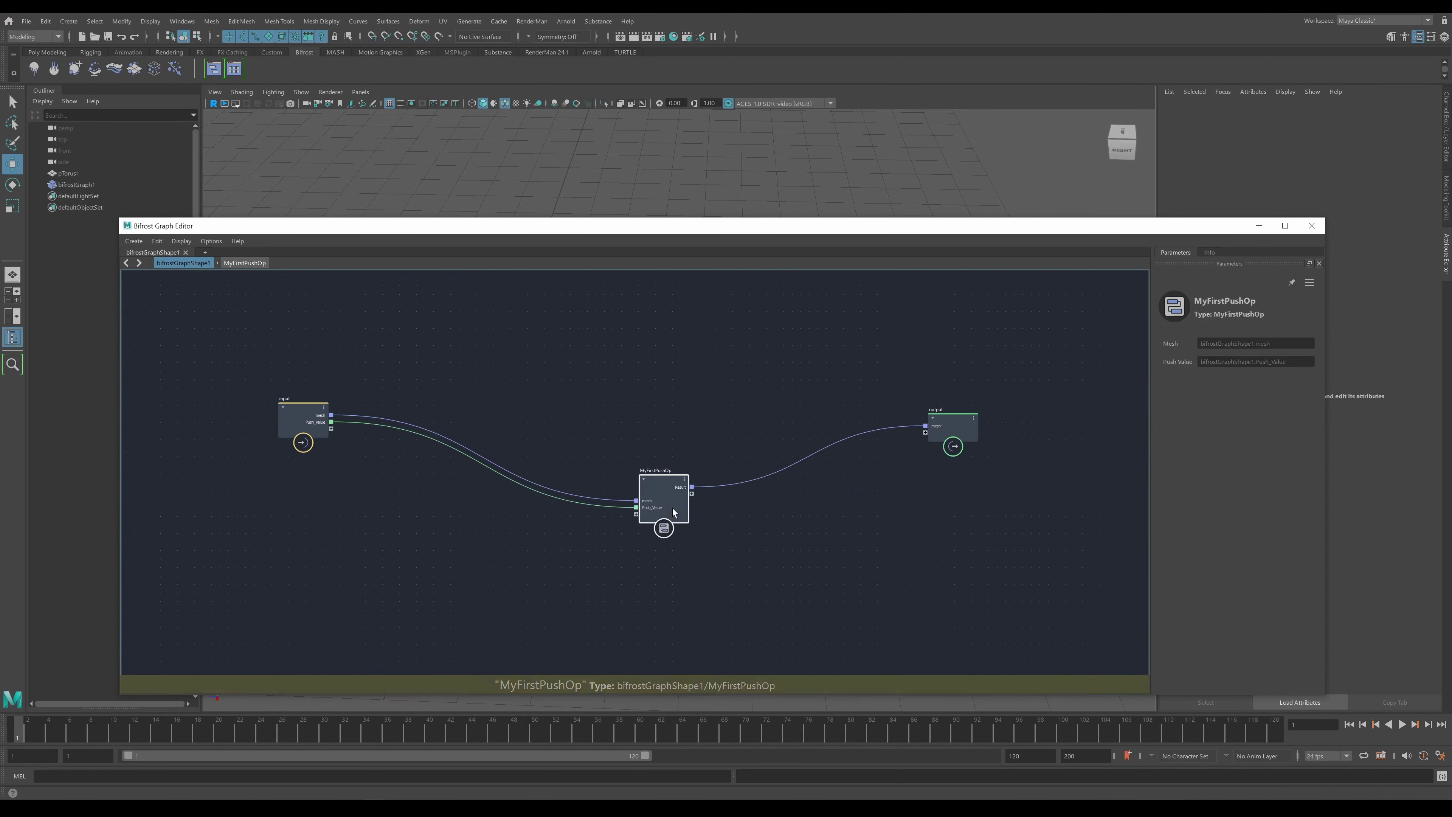
click(134, 241)
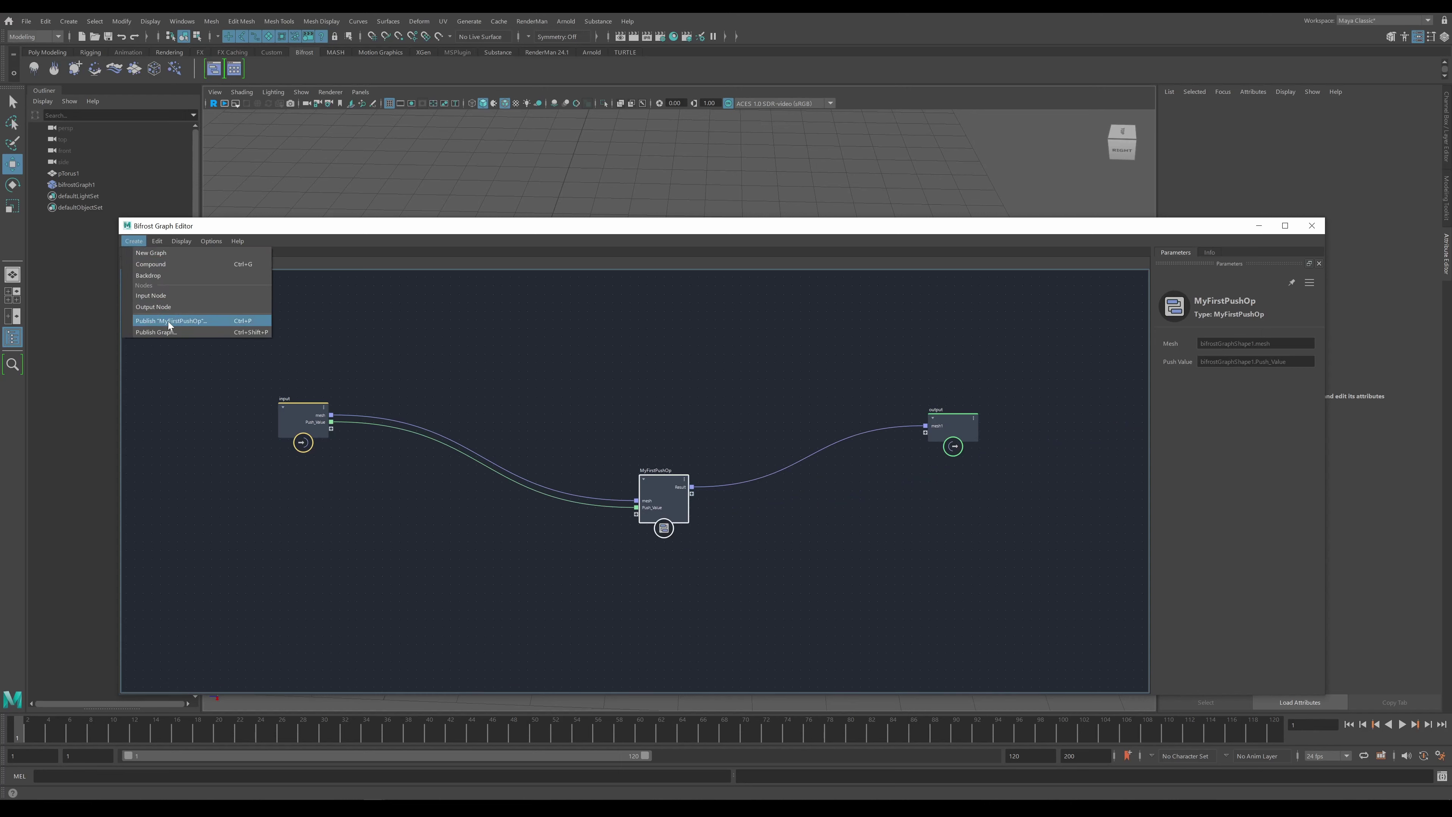
click(179, 322)
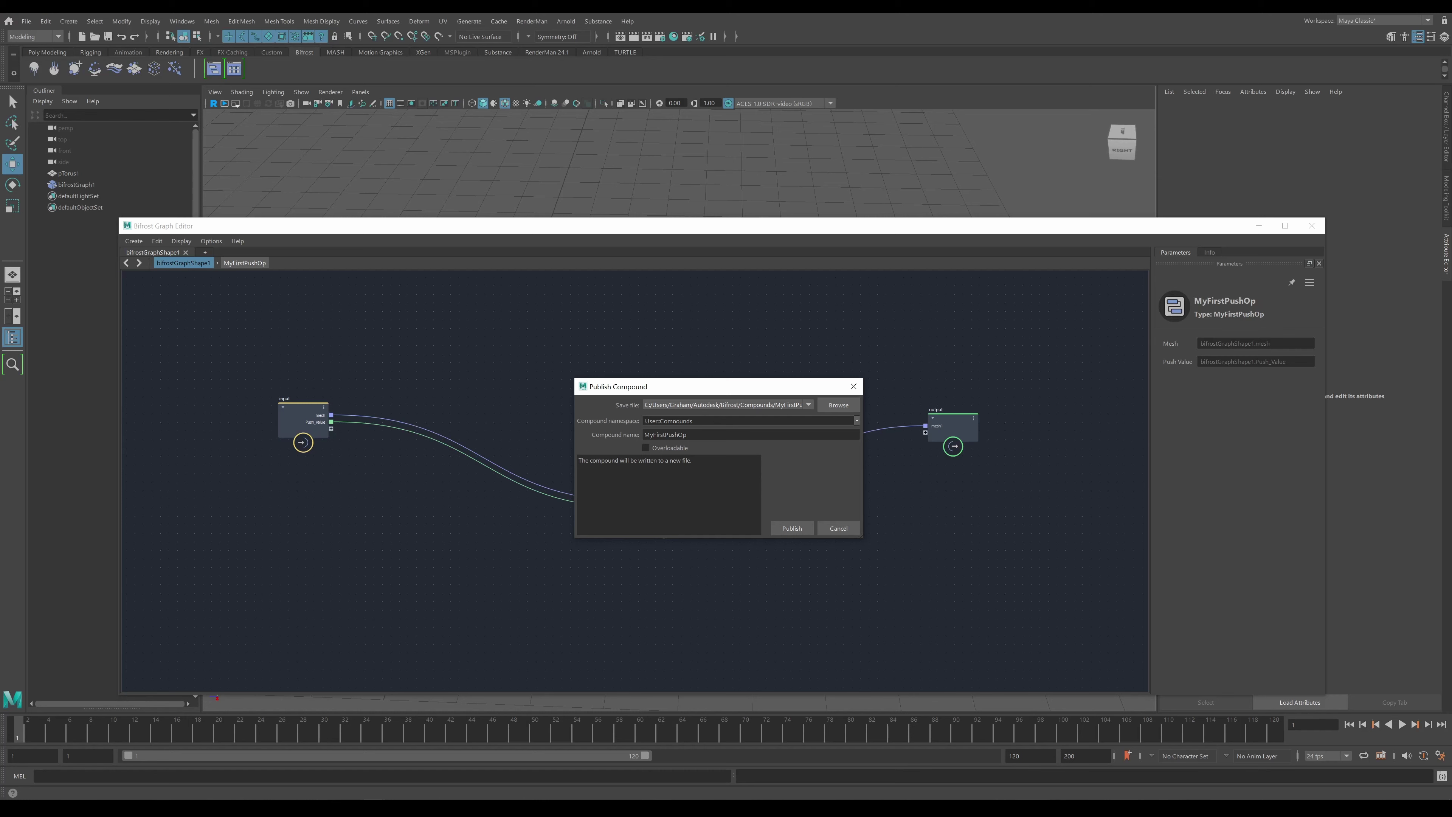
drag(862, 465, 910, 466)
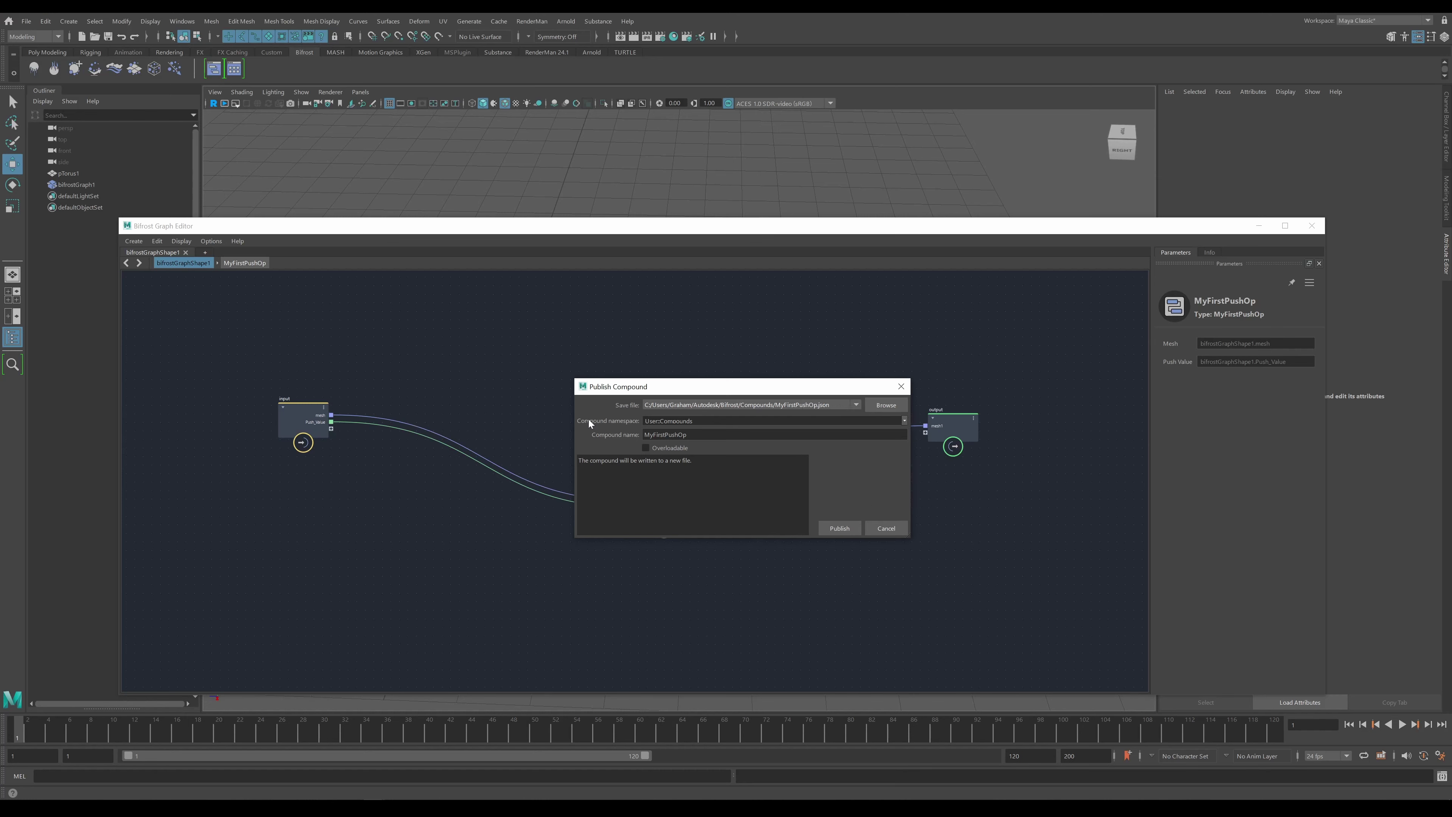
click(905, 421)
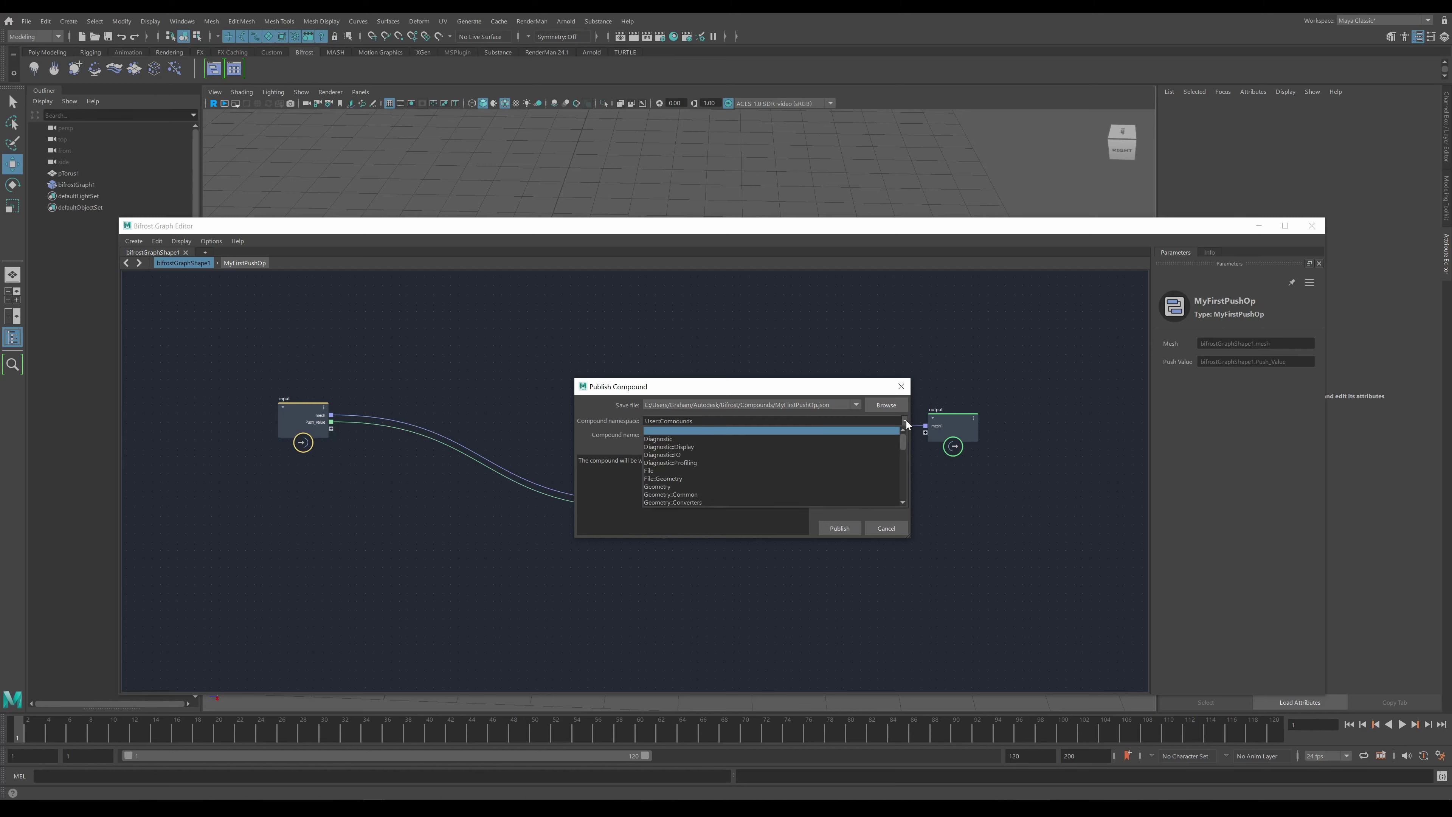
scroll(831, 477, down, 10)
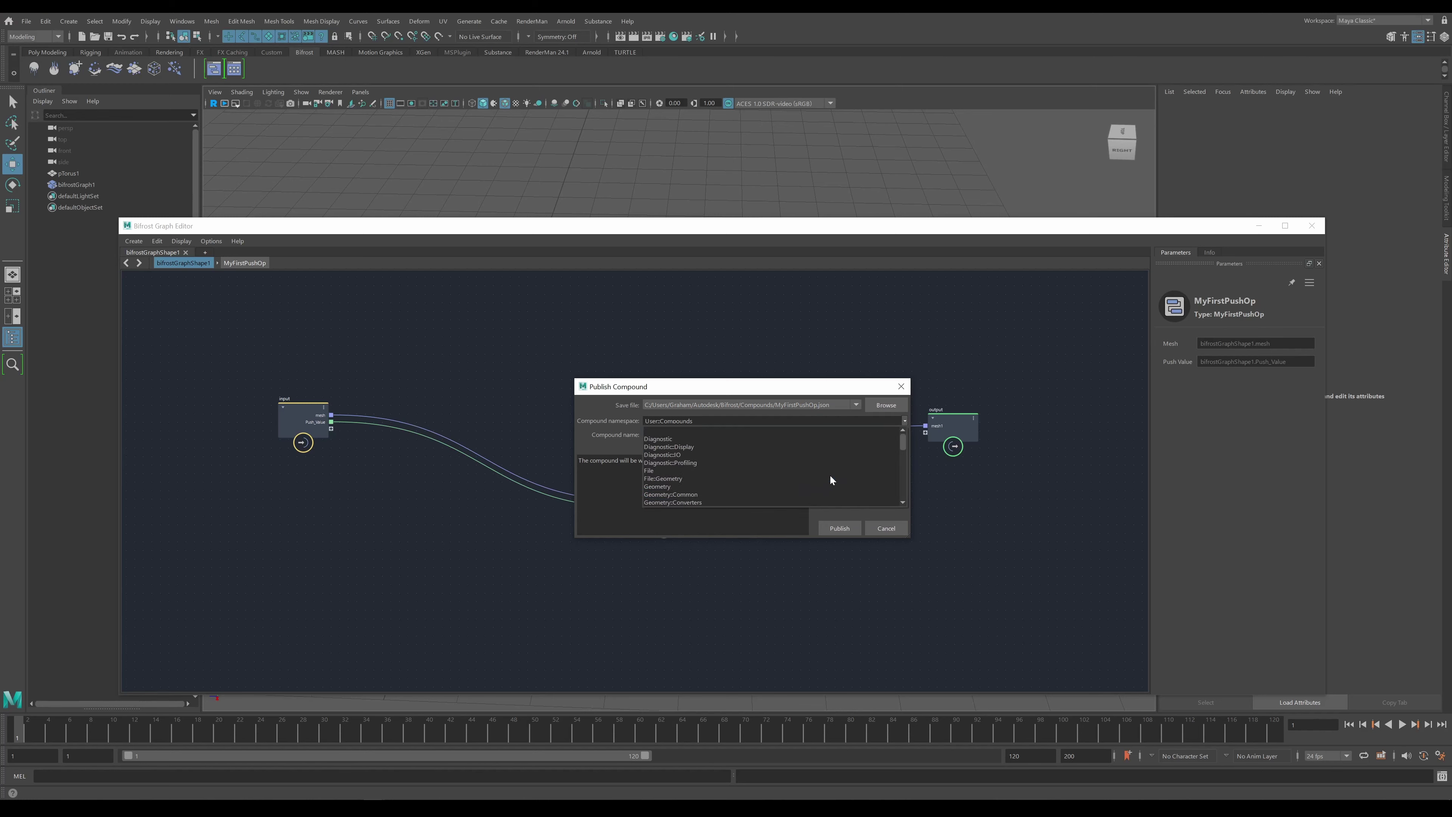
click(871, 517)
click(840, 528)
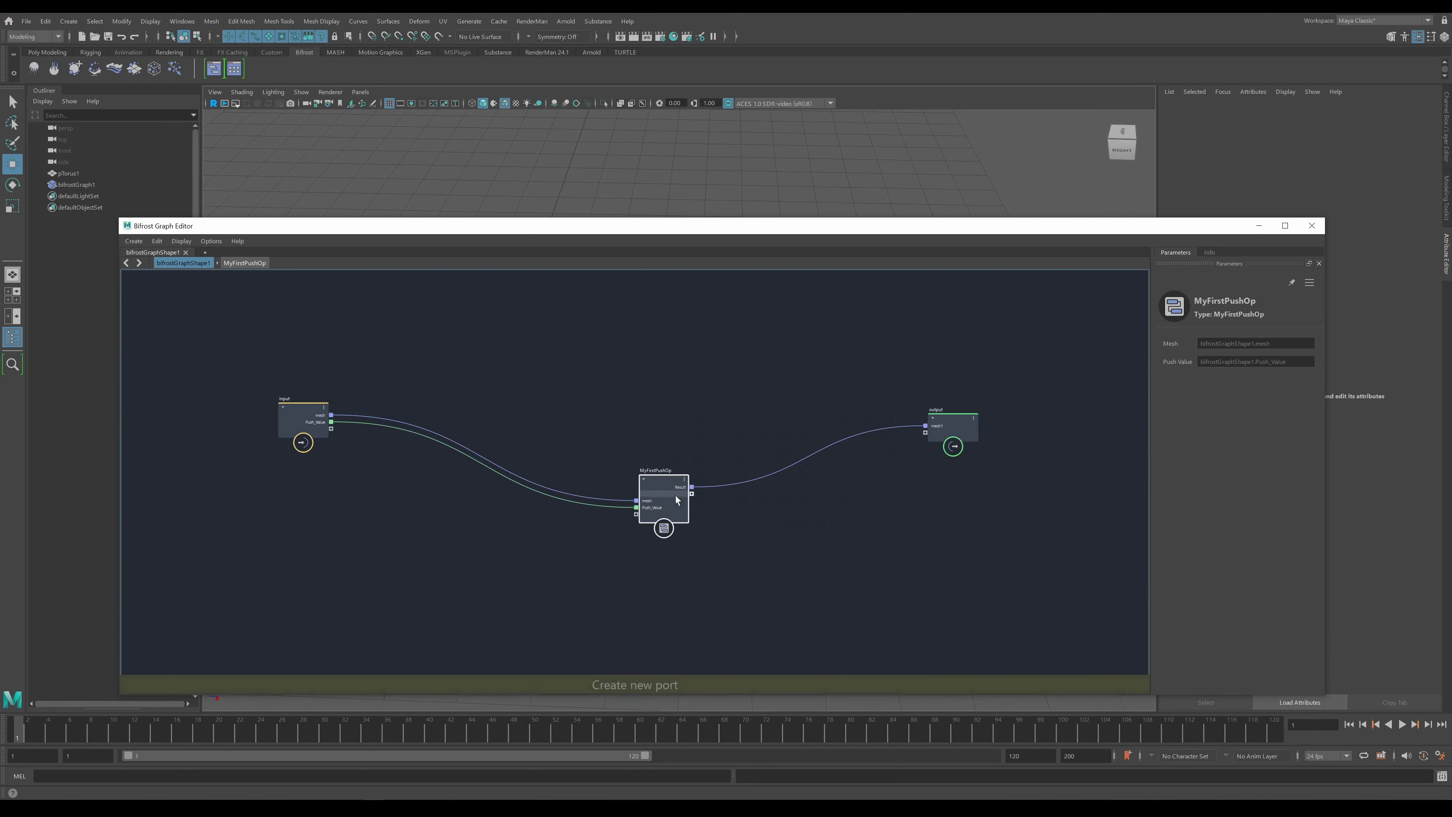
- Start publishing the MyFirstPushOp compound and enter ZeroC::Test Compounds as its namespace
click(133, 240)
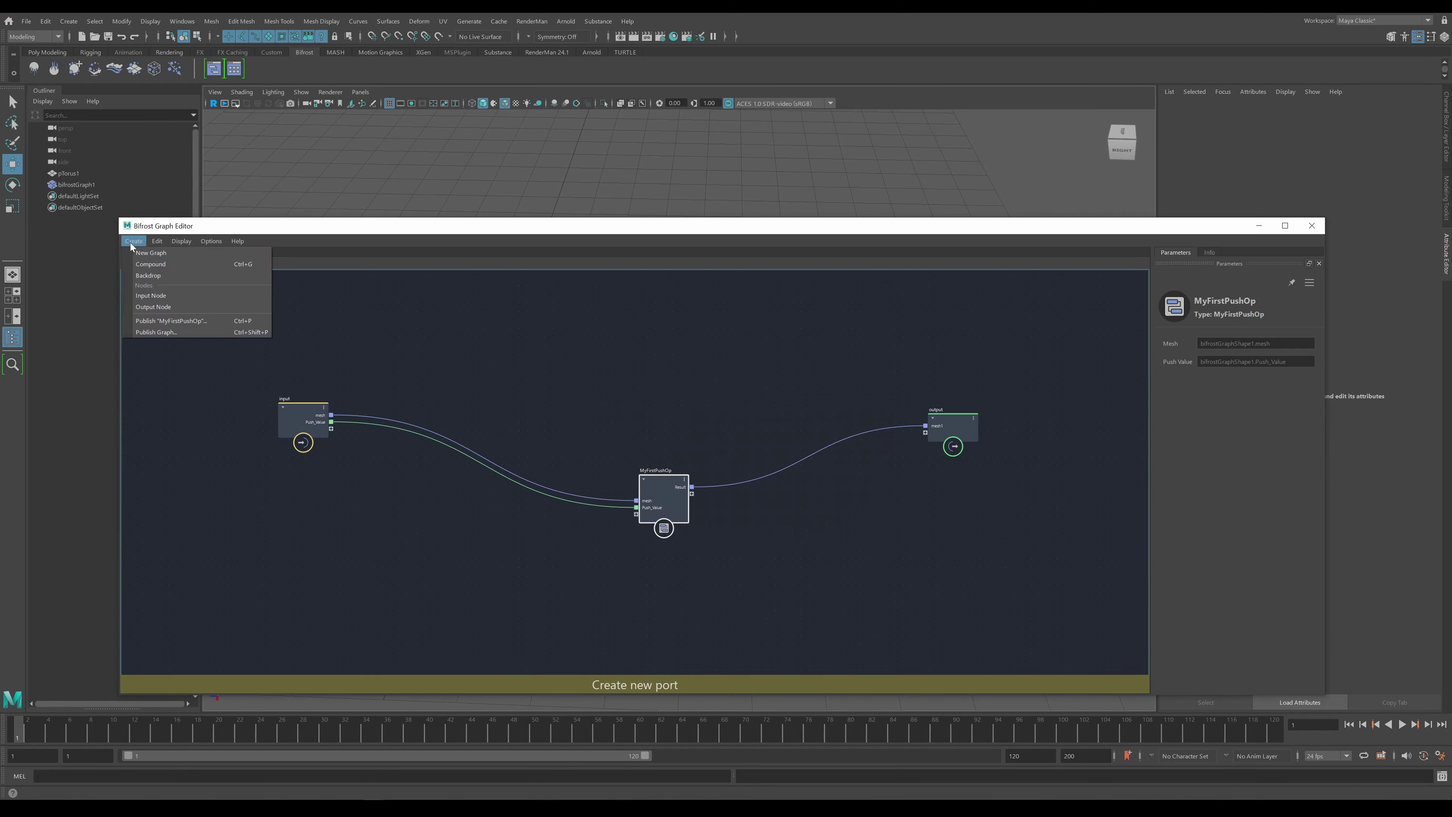
click(168, 319)
double_click(655, 420)
key(BackSpace)
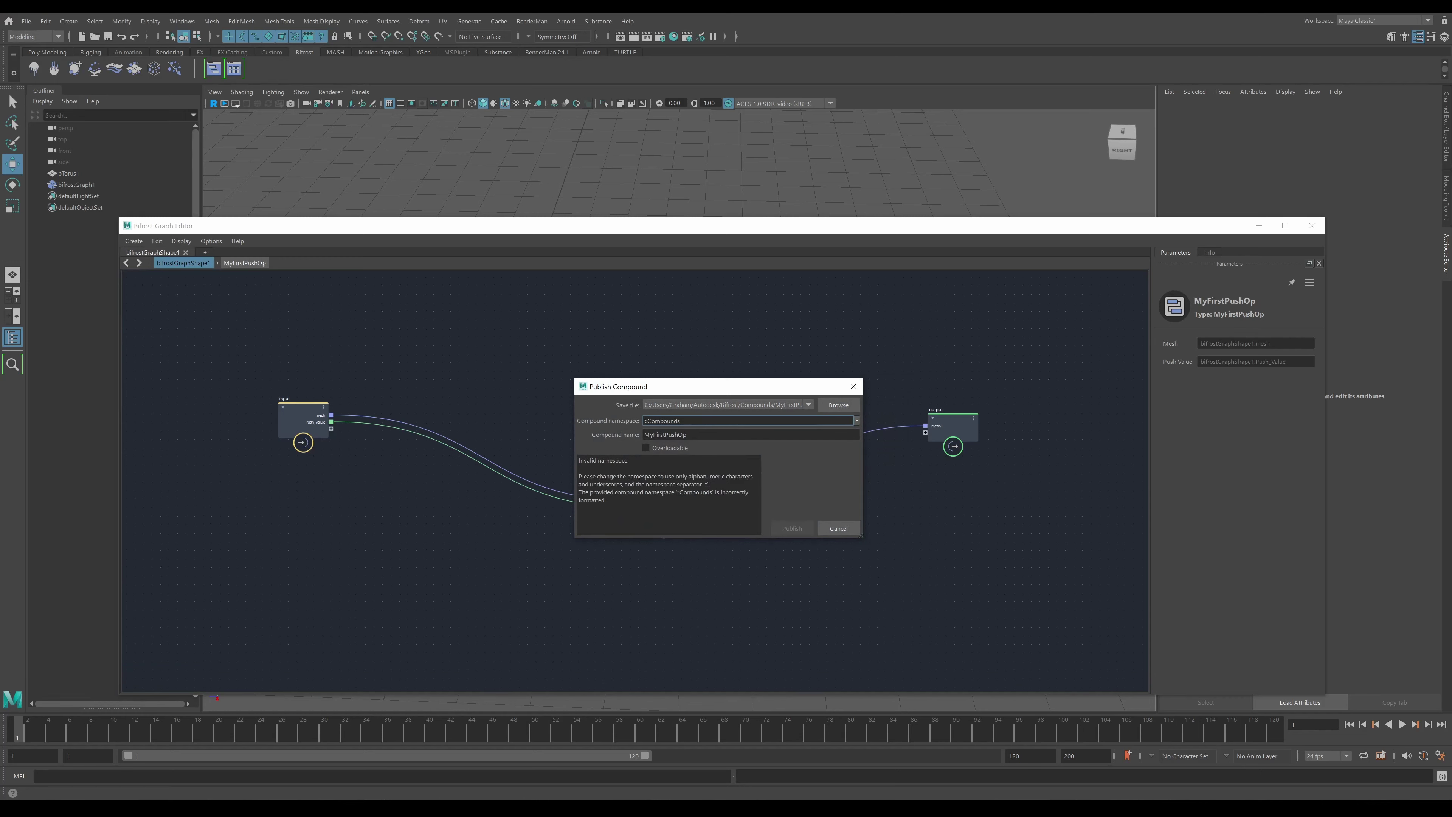
text(Zen)
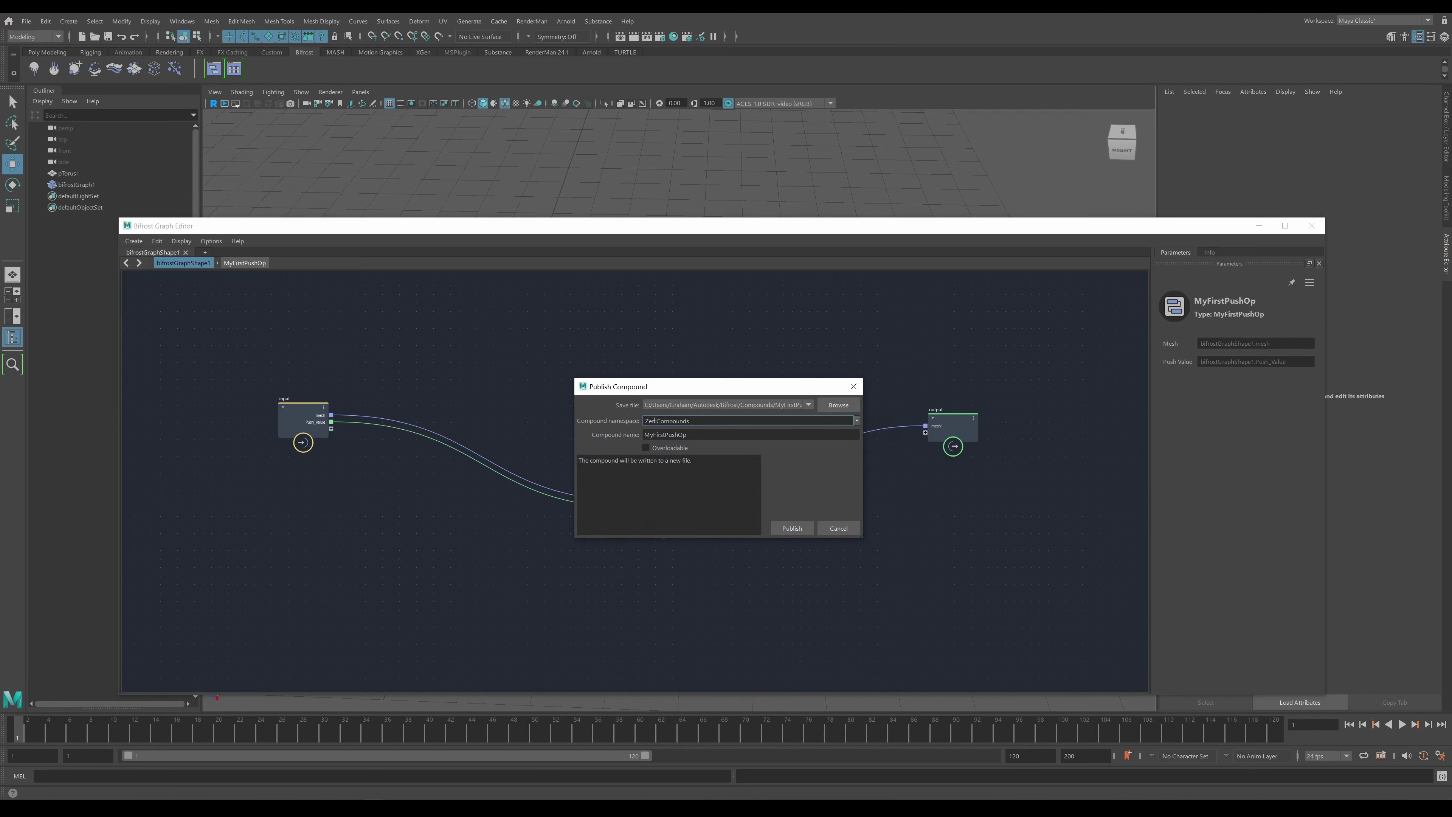
text(C)
text(Comp)
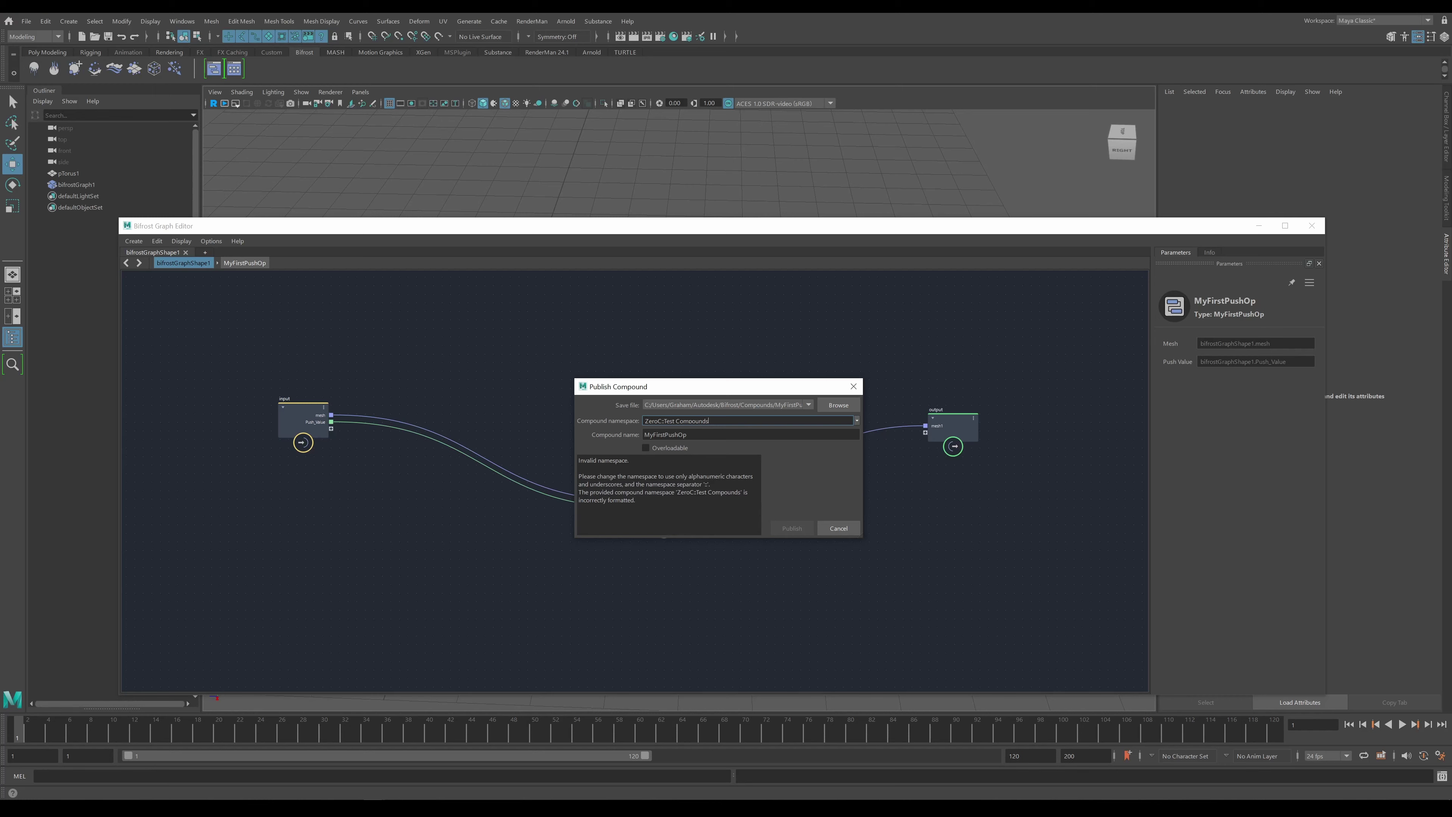
key(Tab)
- Correct the compound namespace to ZeroC::Test_Compounds and publish the compound
click(709, 420)
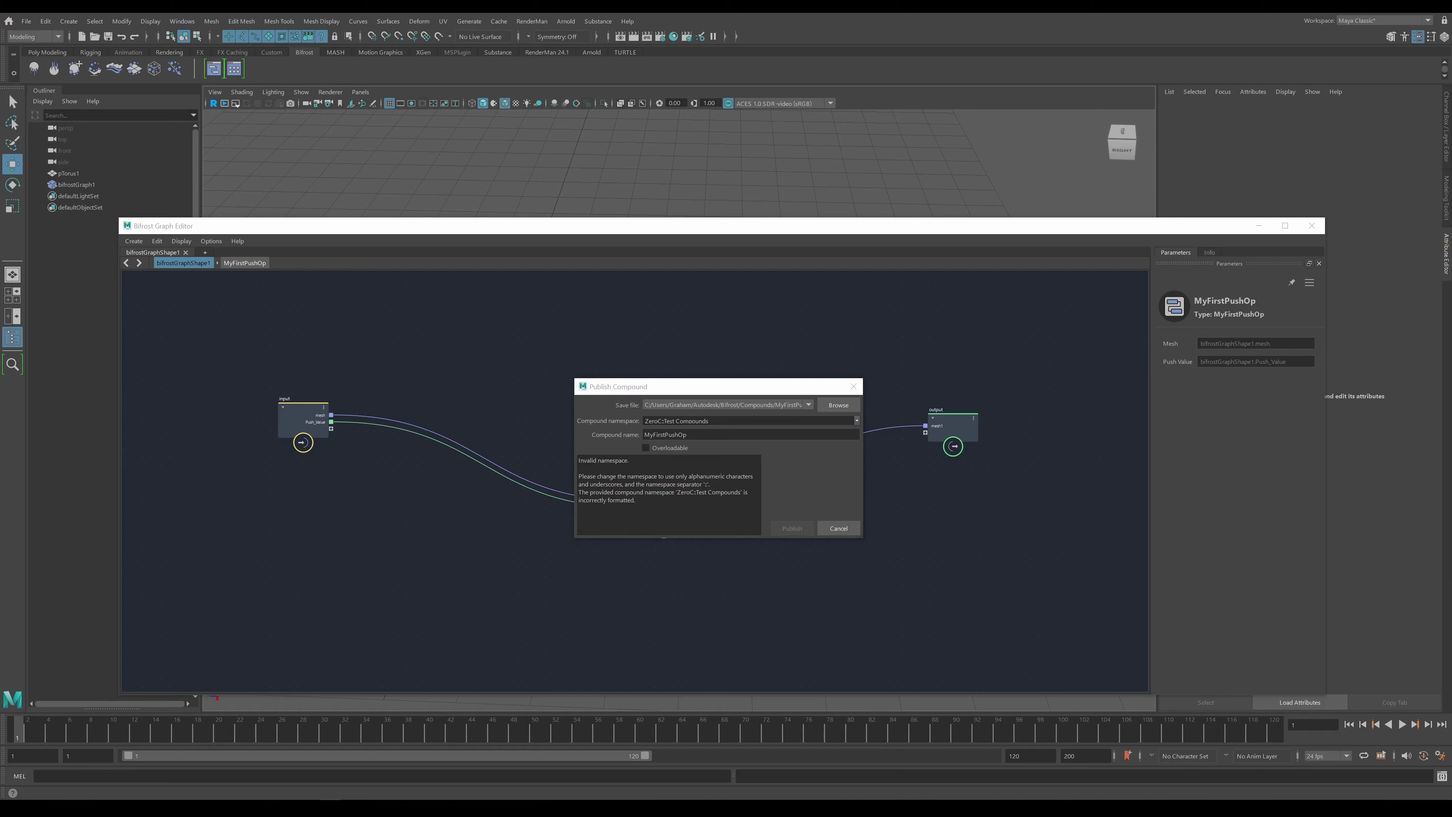
click(675, 420)
key(BackSpace)
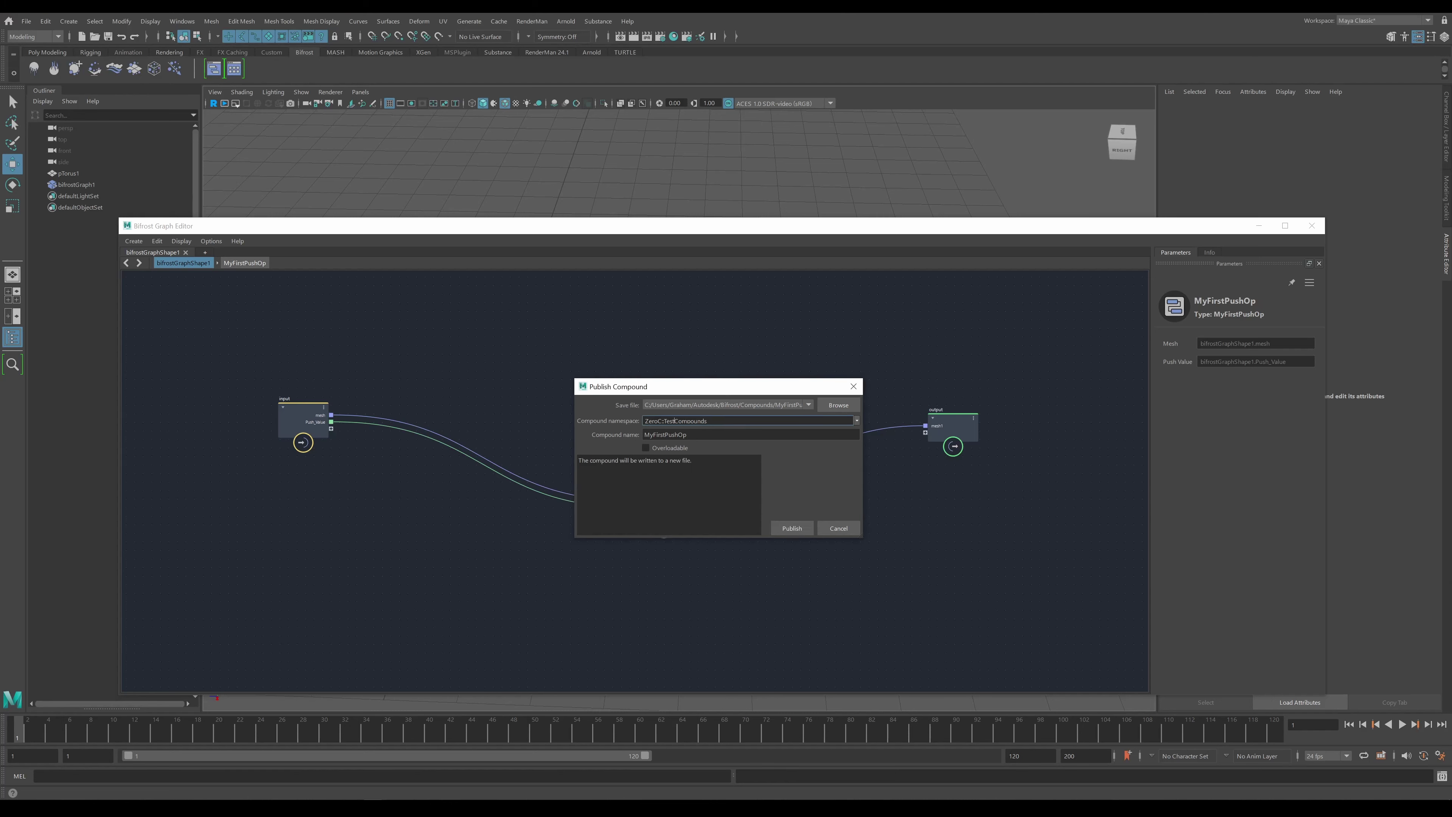
text(_)
click(801, 528)
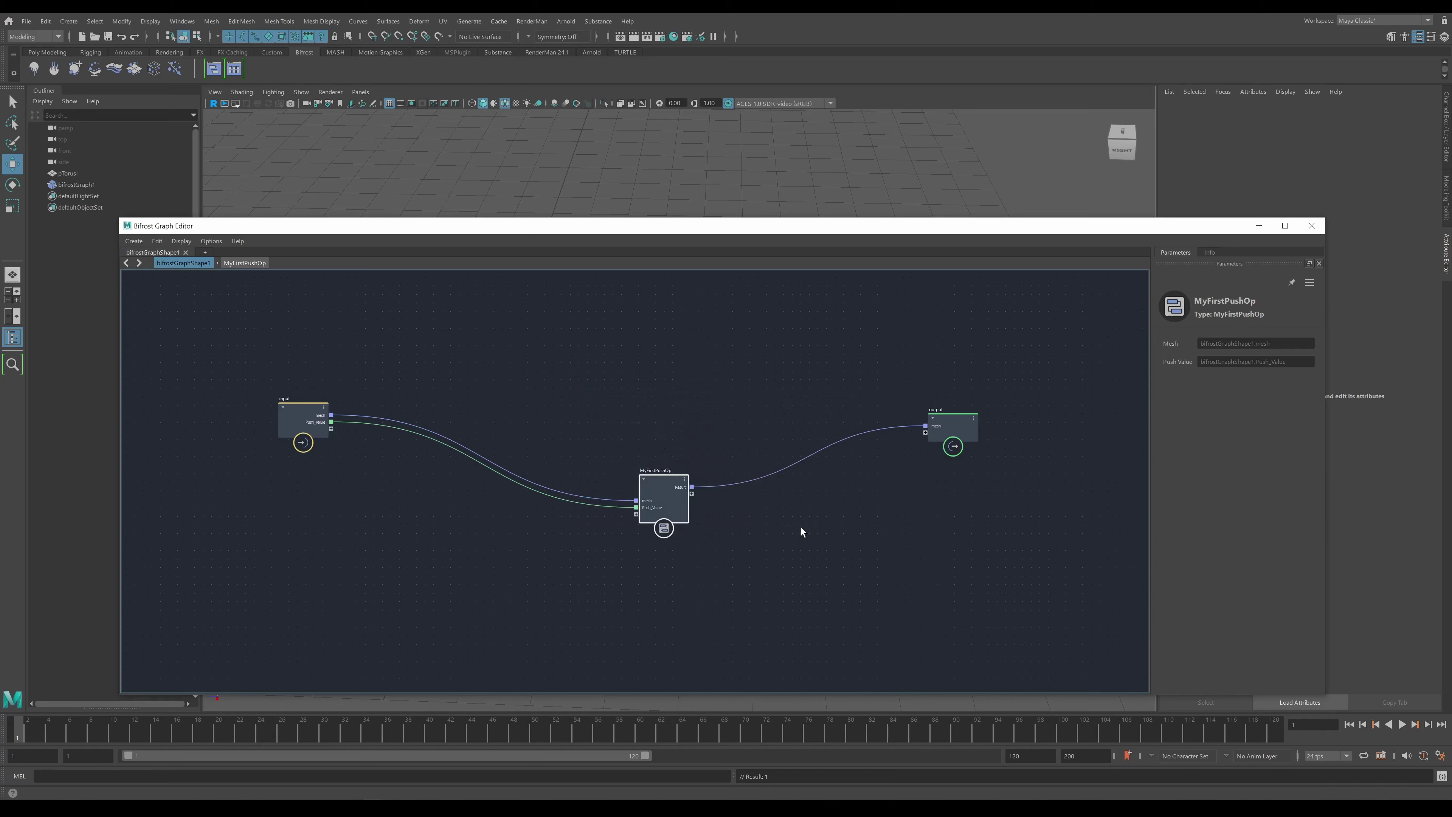
- Add the published MyFirstPushOp compound from ZeroC's Test_Compounds to the graph, and reposition it and the original compound apart
click(799, 569)
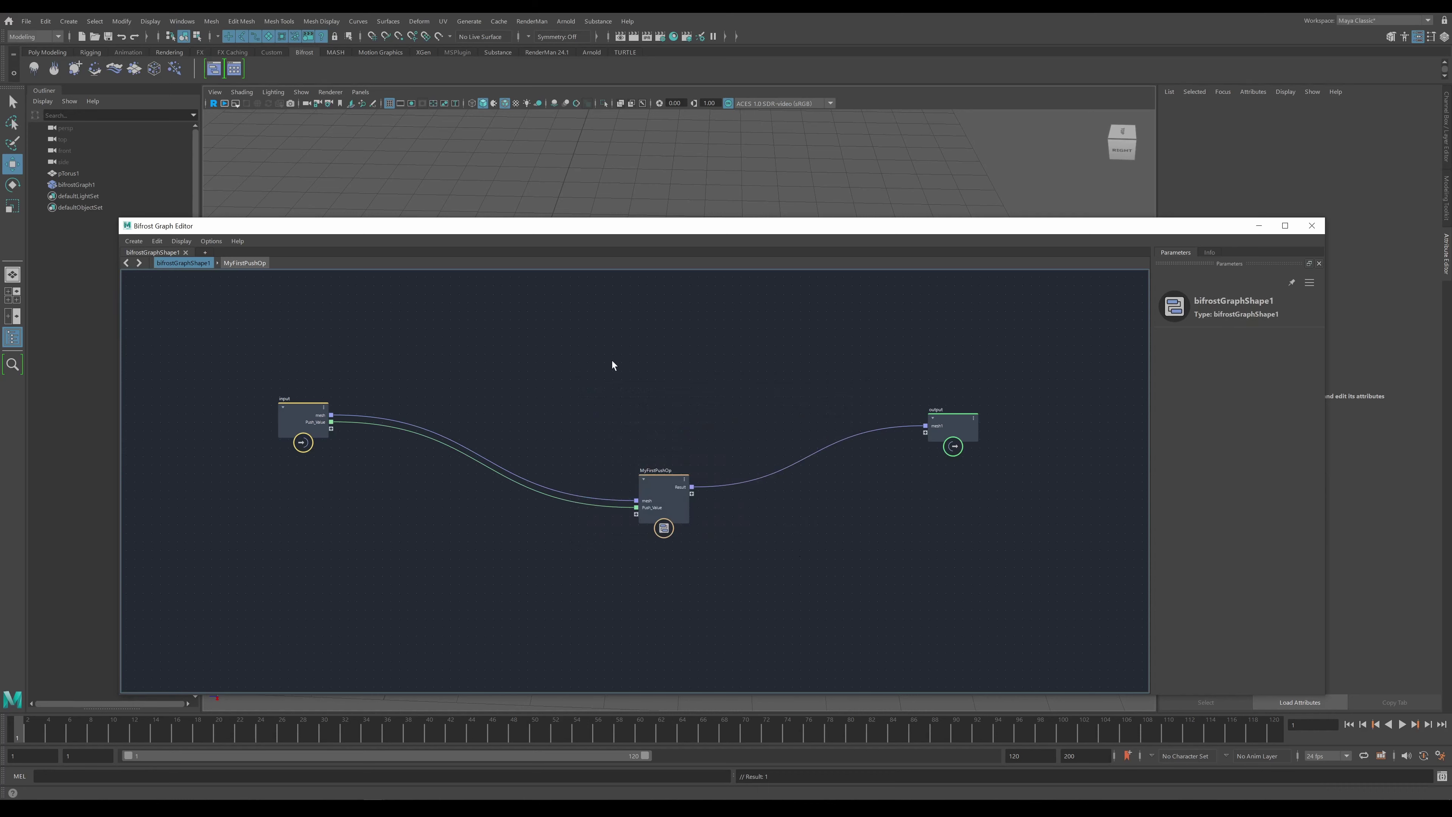
key(Tab)
mouse_move(658, 401)
mouse_move(736, 405)
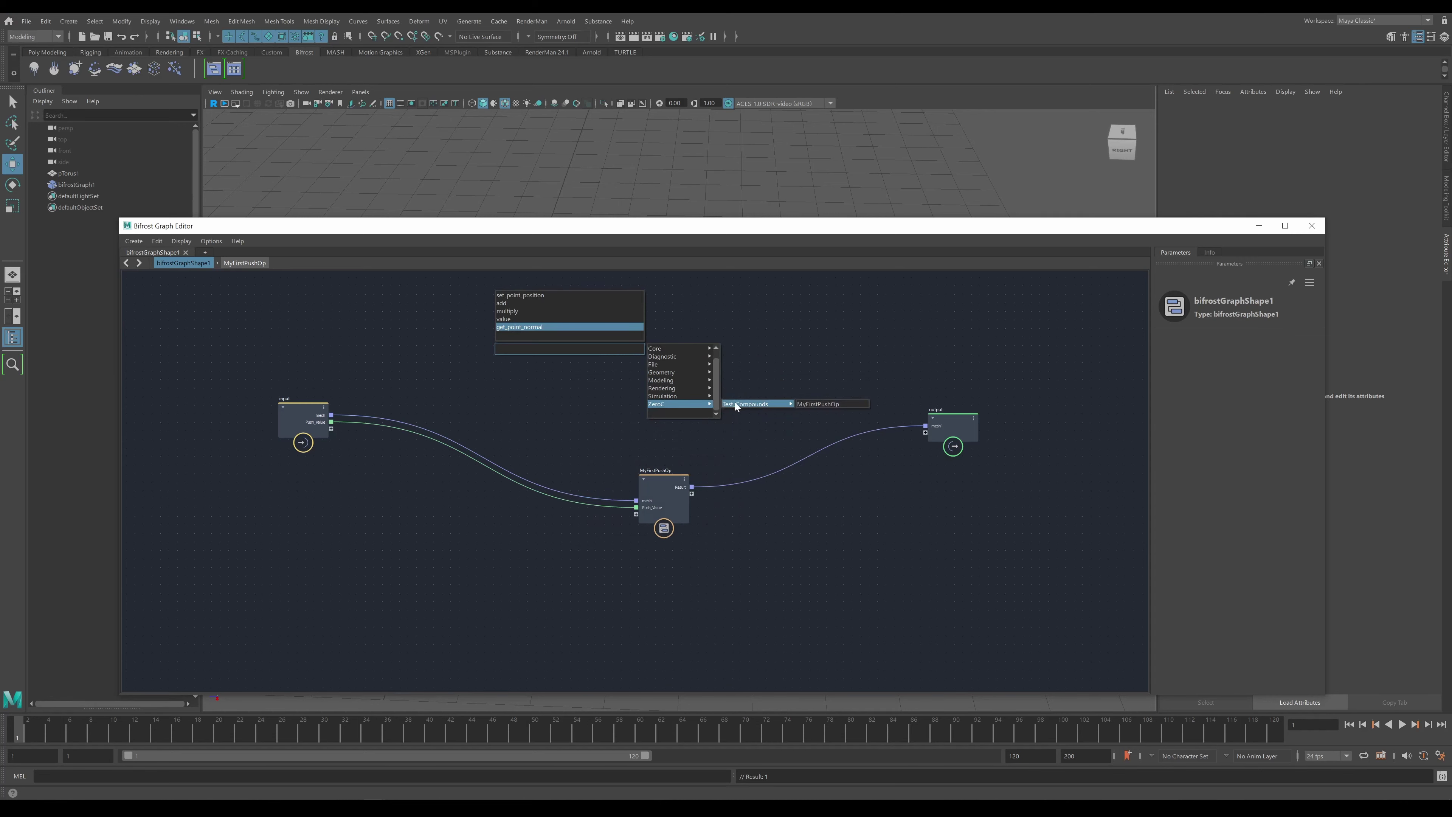
click(829, 404)
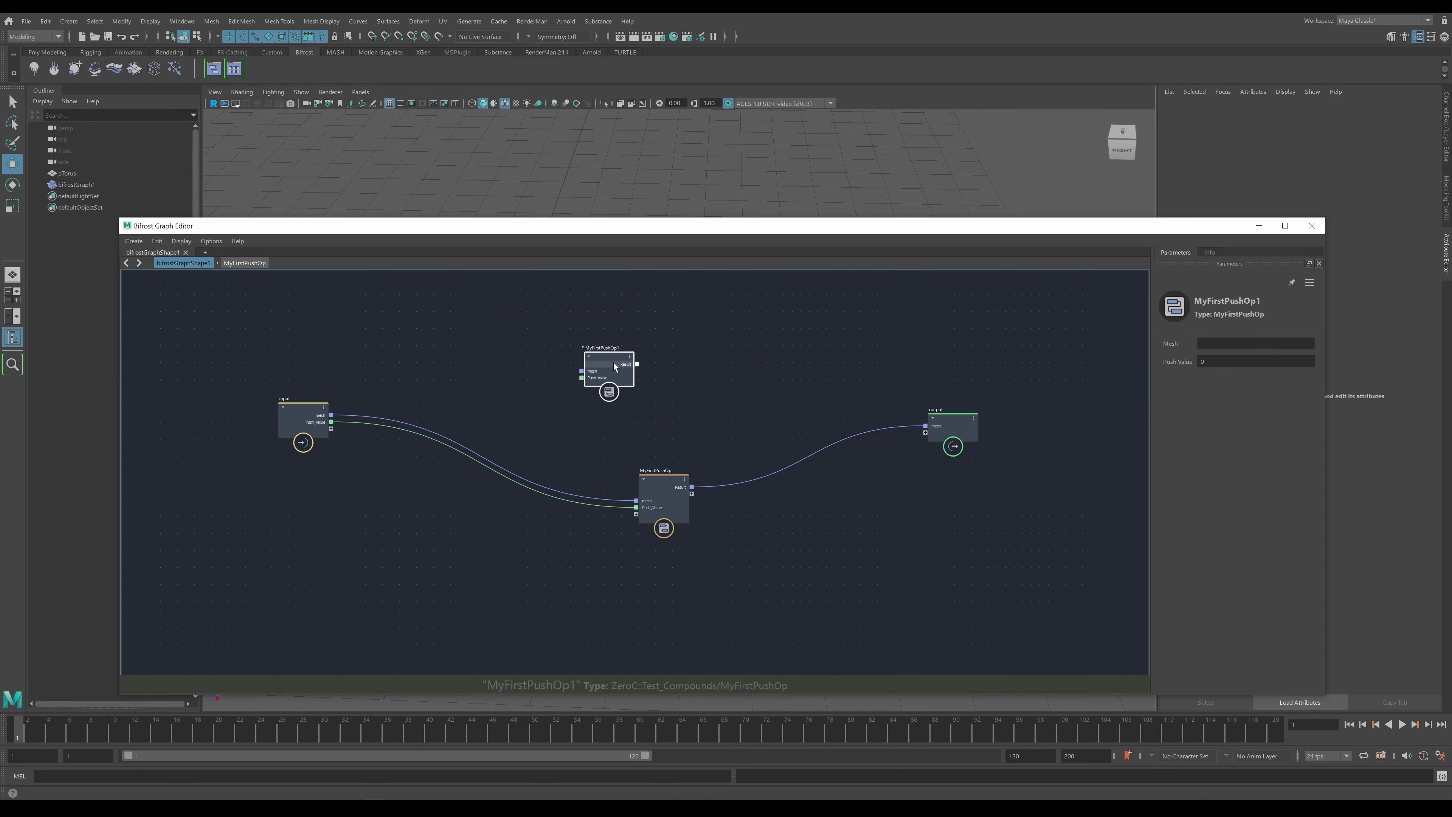
scroll(546, 373, up, 3)
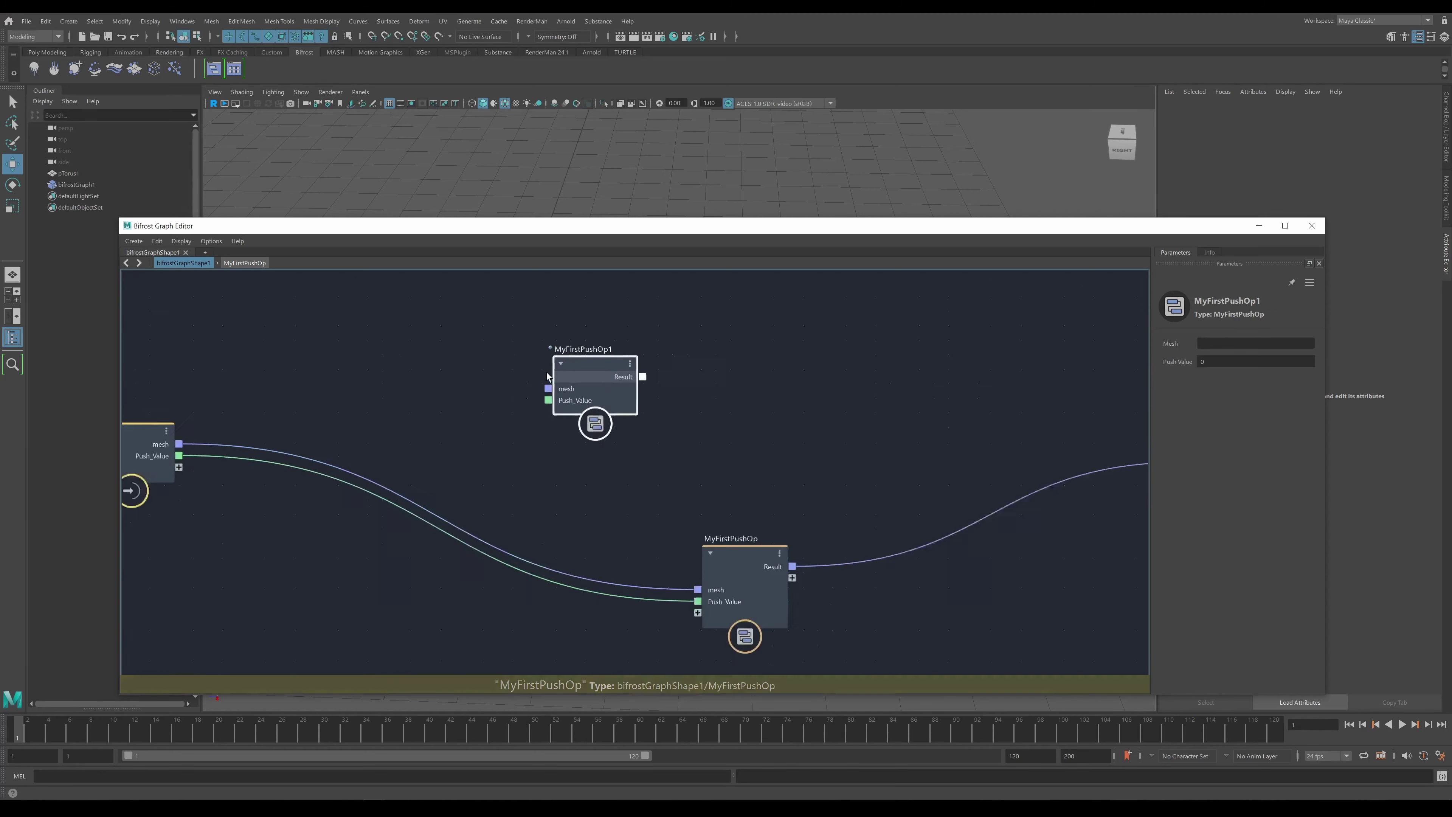
drag(755, 558, 591, 551)
drag(602, 362, 737, 387)
- Open the referenced MyFirstPushOp1 compound and move its input node and the Get Data Here backdrop left
scroll(733, 389, up, 3)
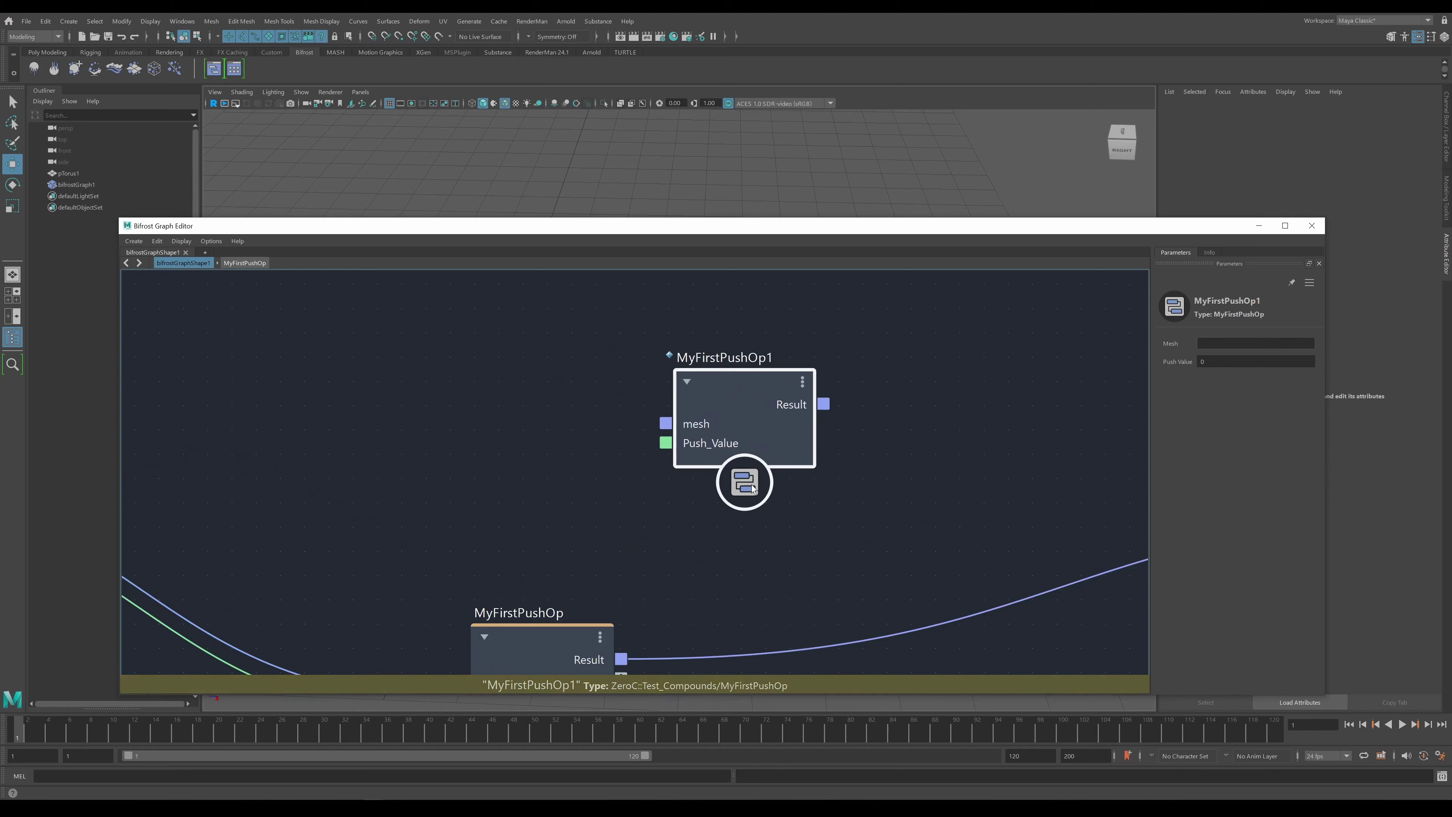
double_click(752, 485)
scroll(908, 516, down, 1)
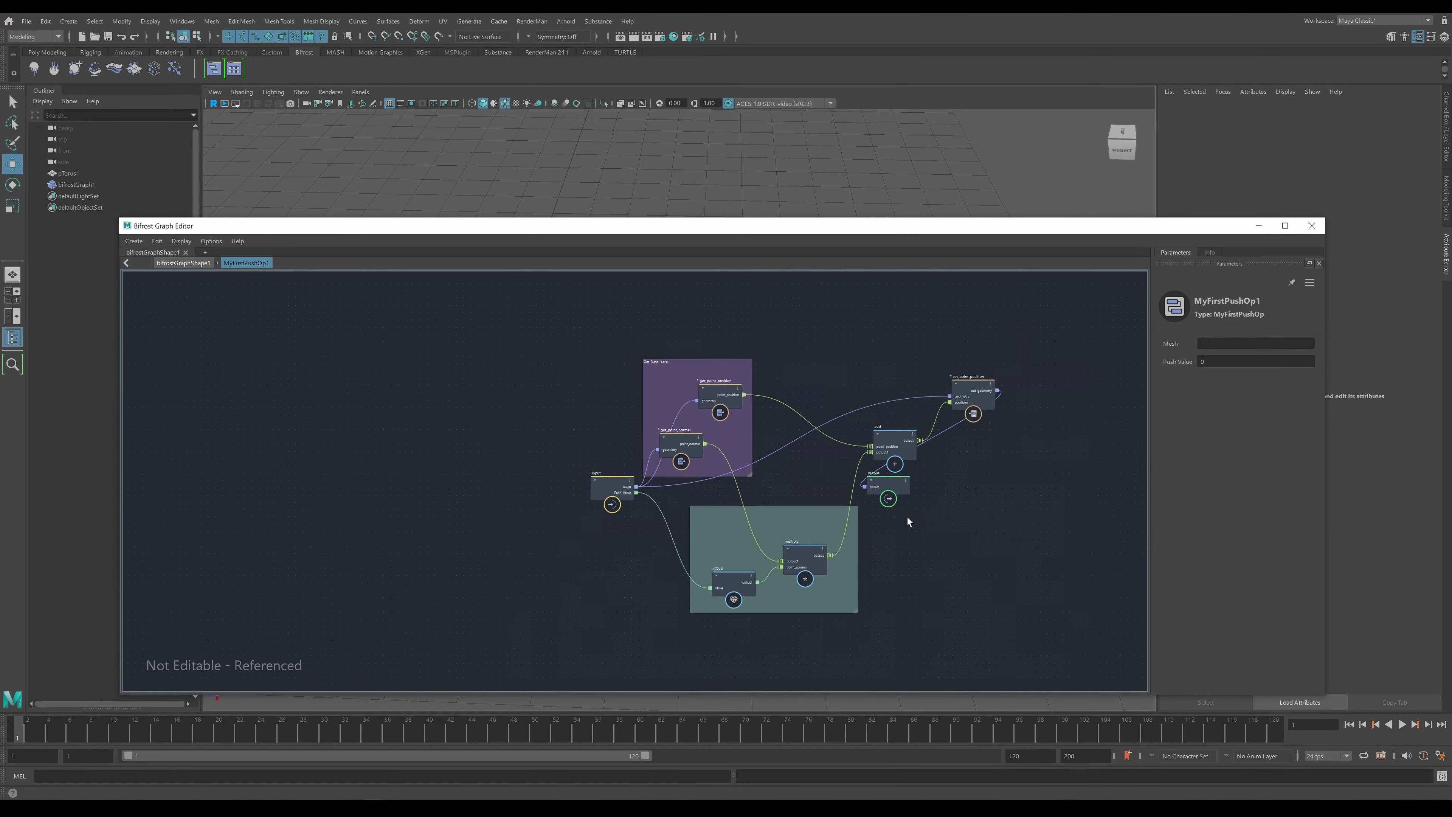
scroll(908, 516, up, 3)
drag(675, 418, 768, 408)
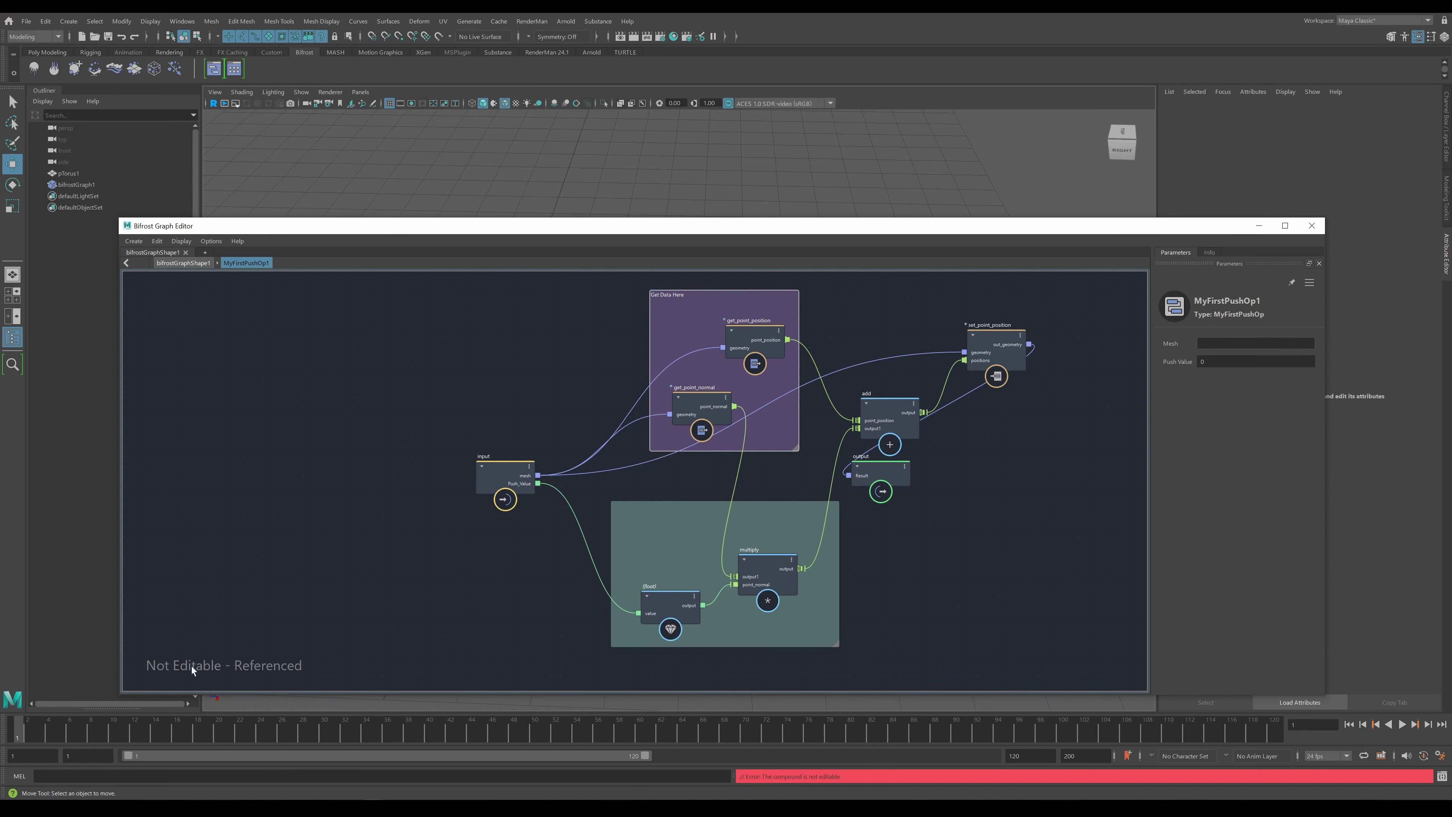
drag(484, 480, 395, 457)
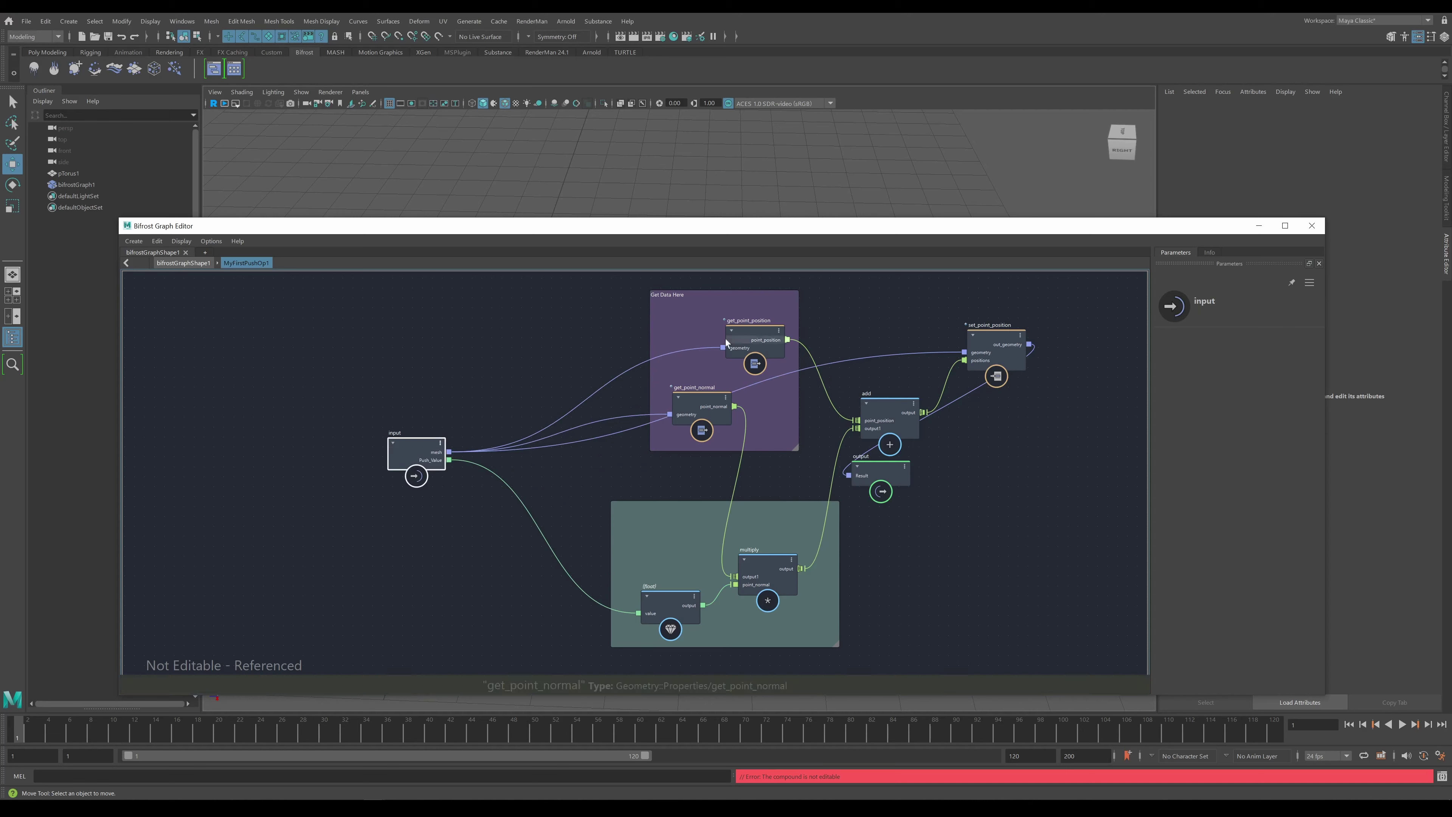
drag(695, 315, 593, 328)
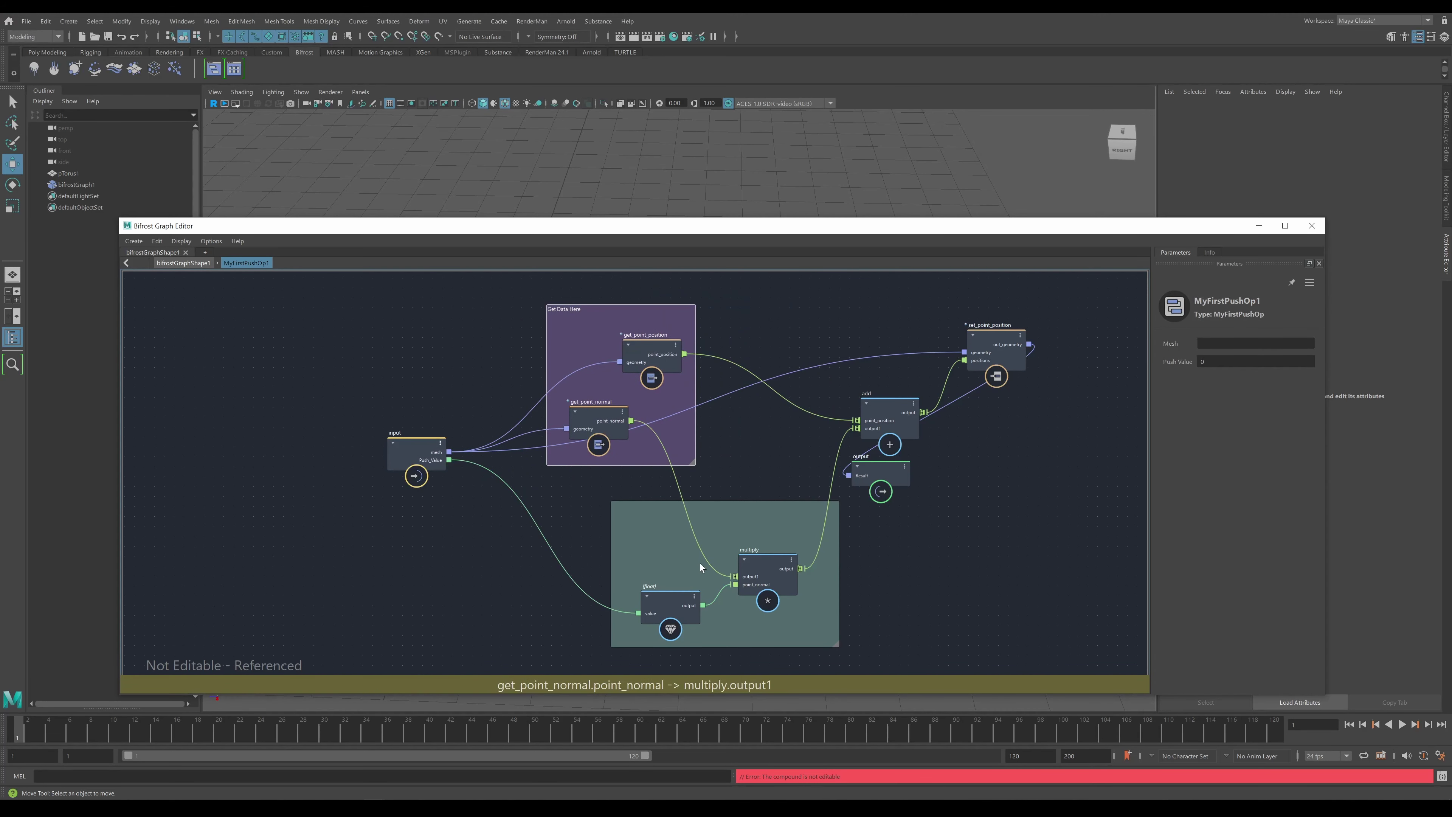
- Return to the top-level bifrostGraphShape1 graph and move the MyFirstPushOp1 node up and to the left
scroll(942, 470, up, 2)
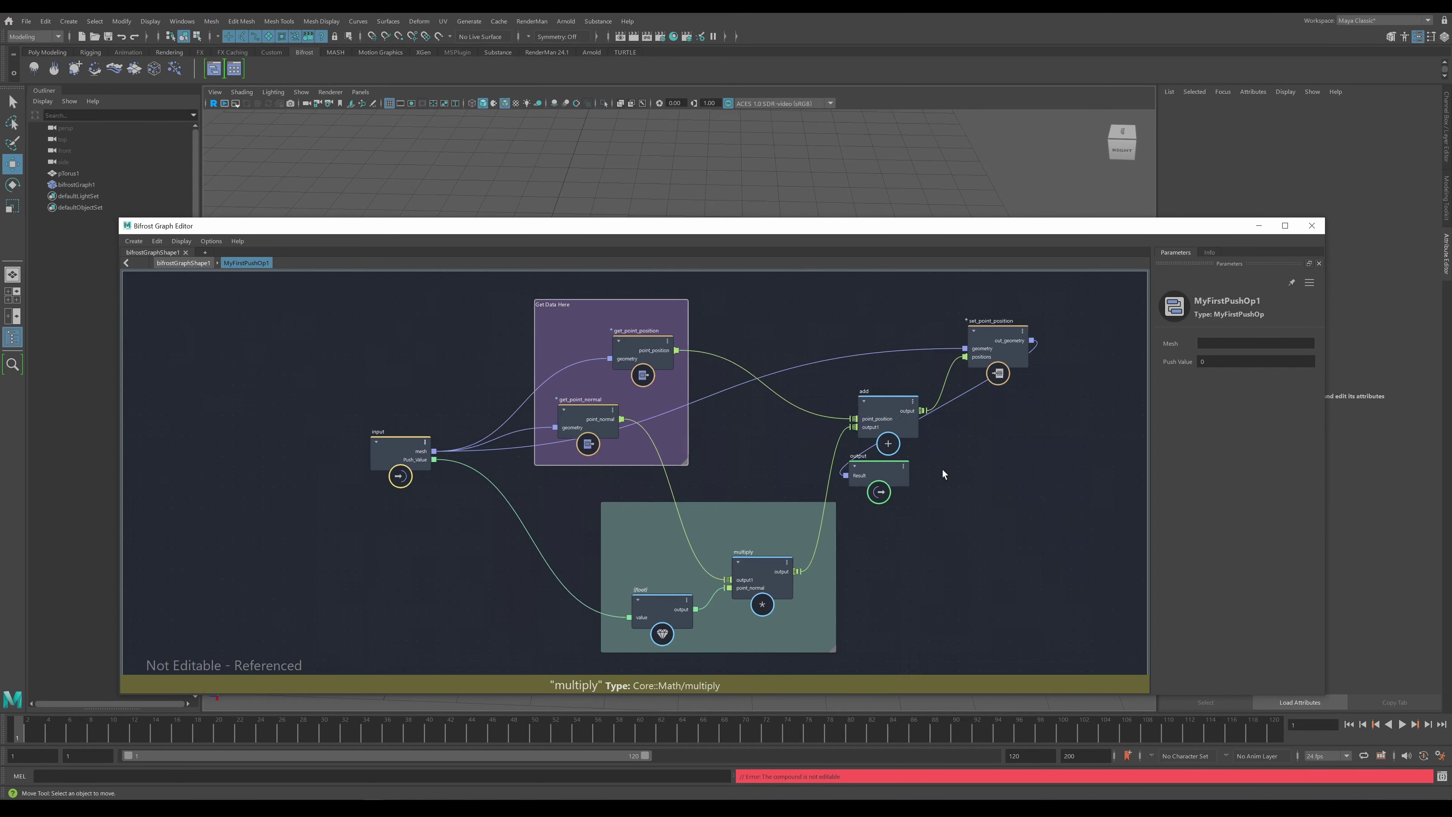
key(u)
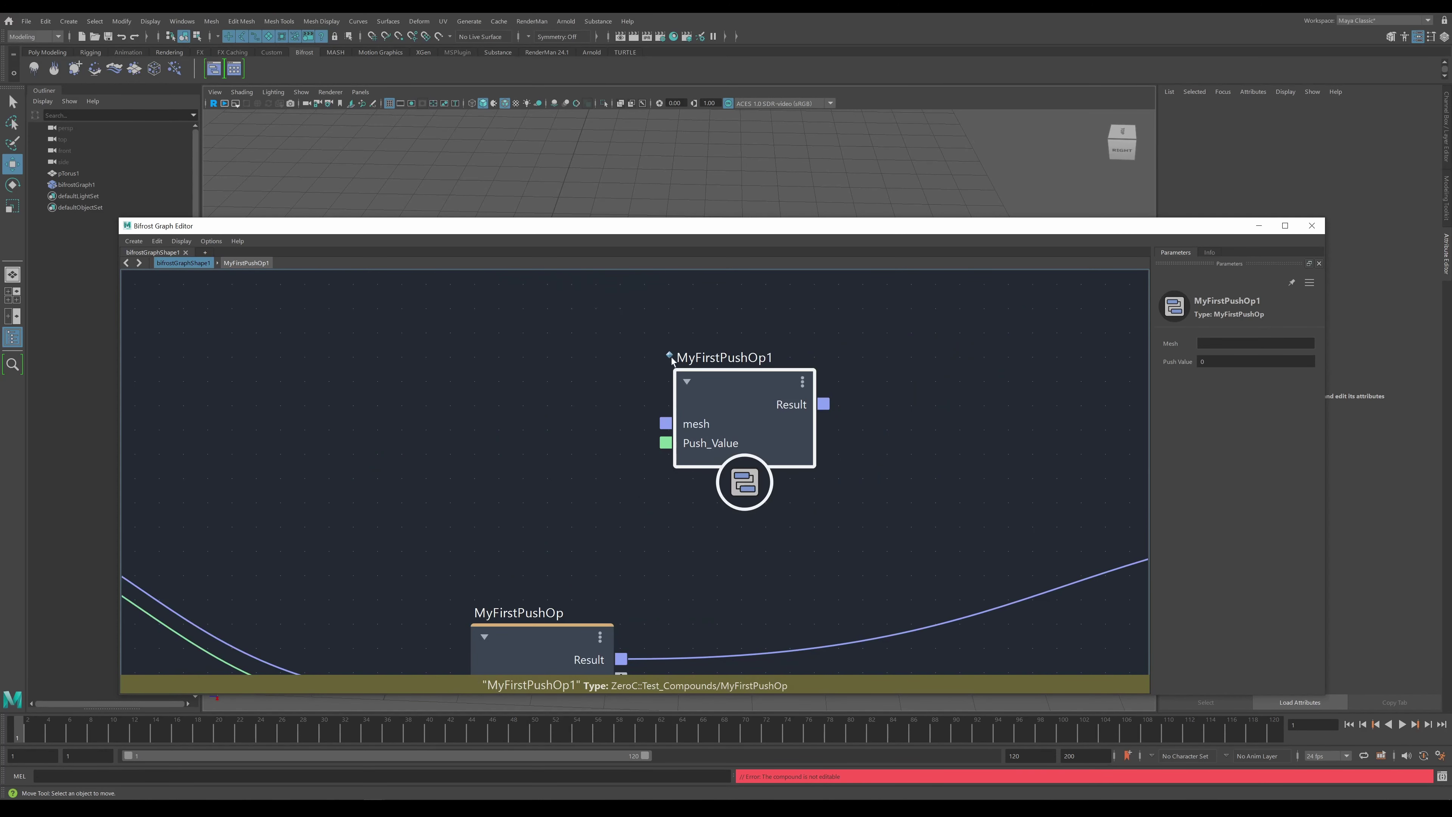
scroll(775, 487, down, 5)
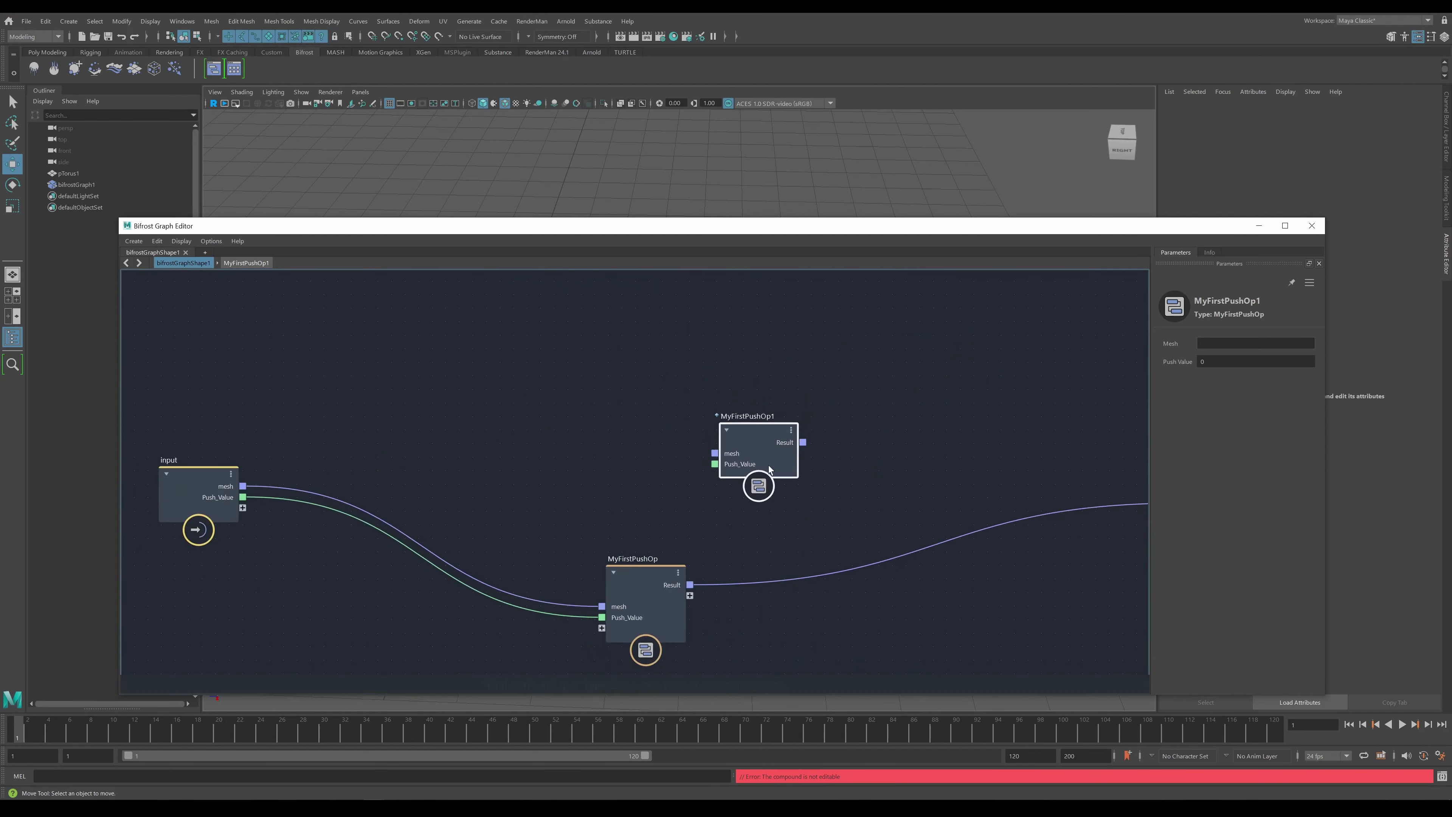
drag(767, 466, 715, 410)
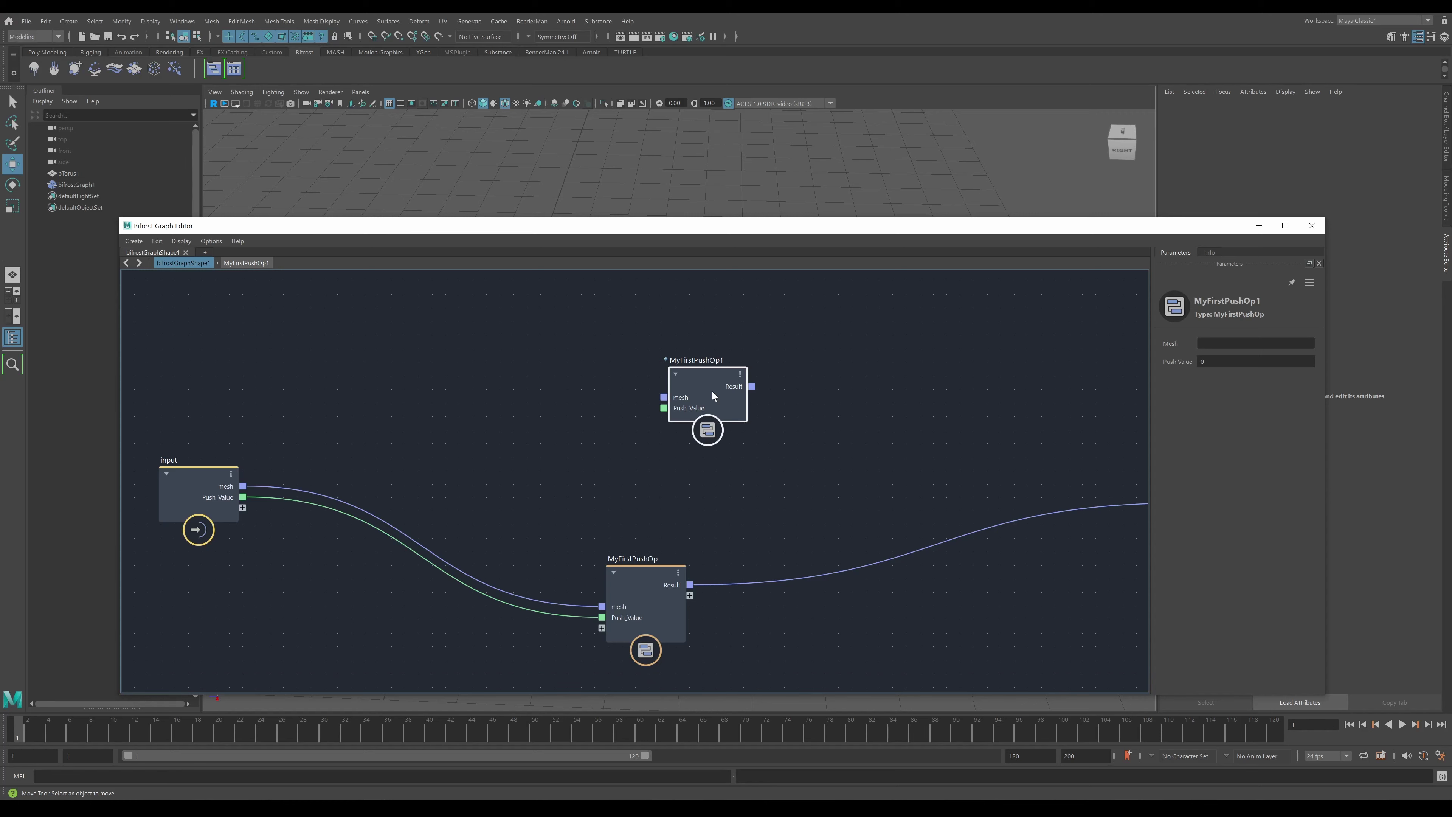
- Make the referenced MyFirstPushOp1 compound editable
click(706, 394)
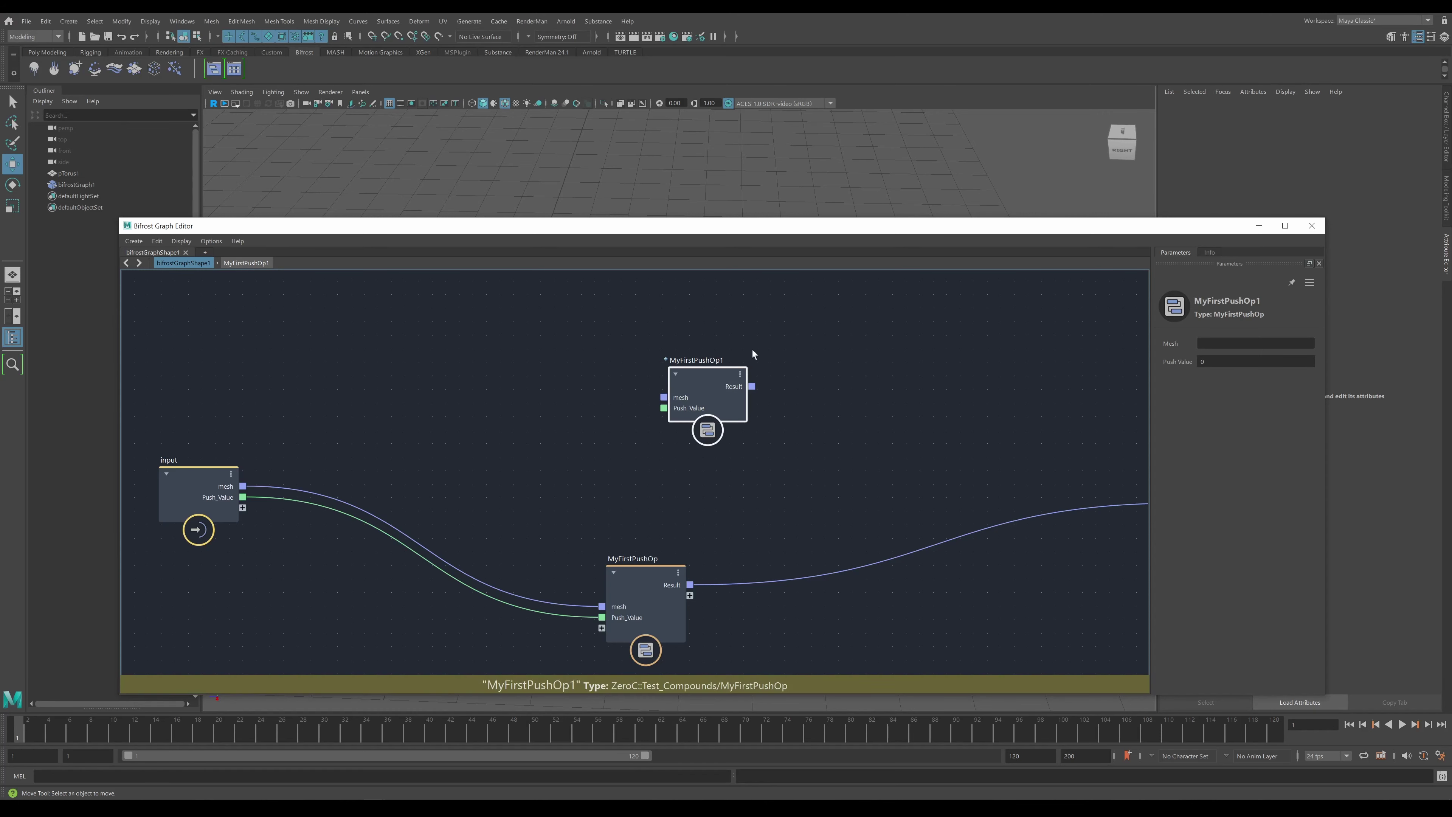
click(155, 242)
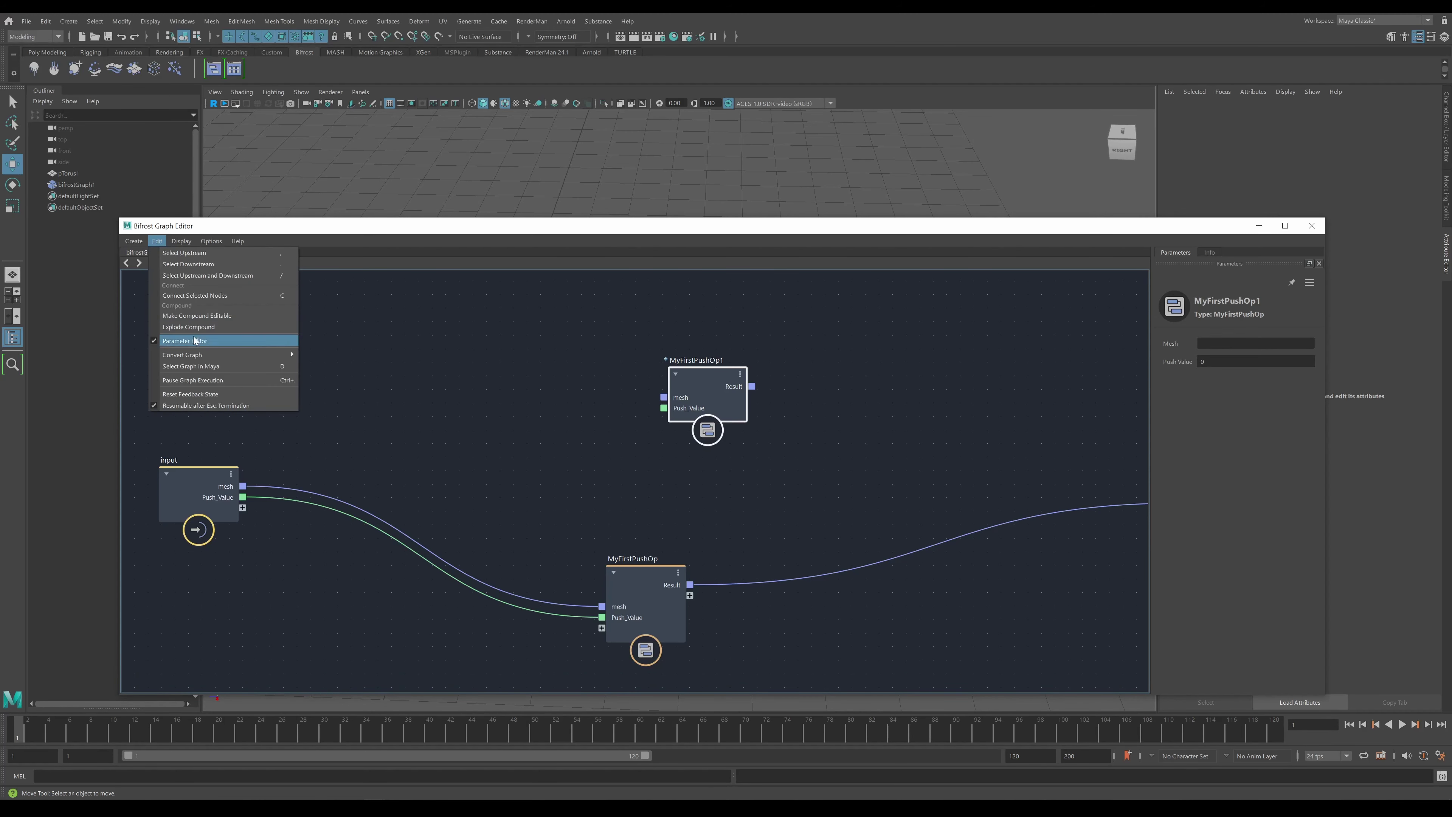
click(221, 316)
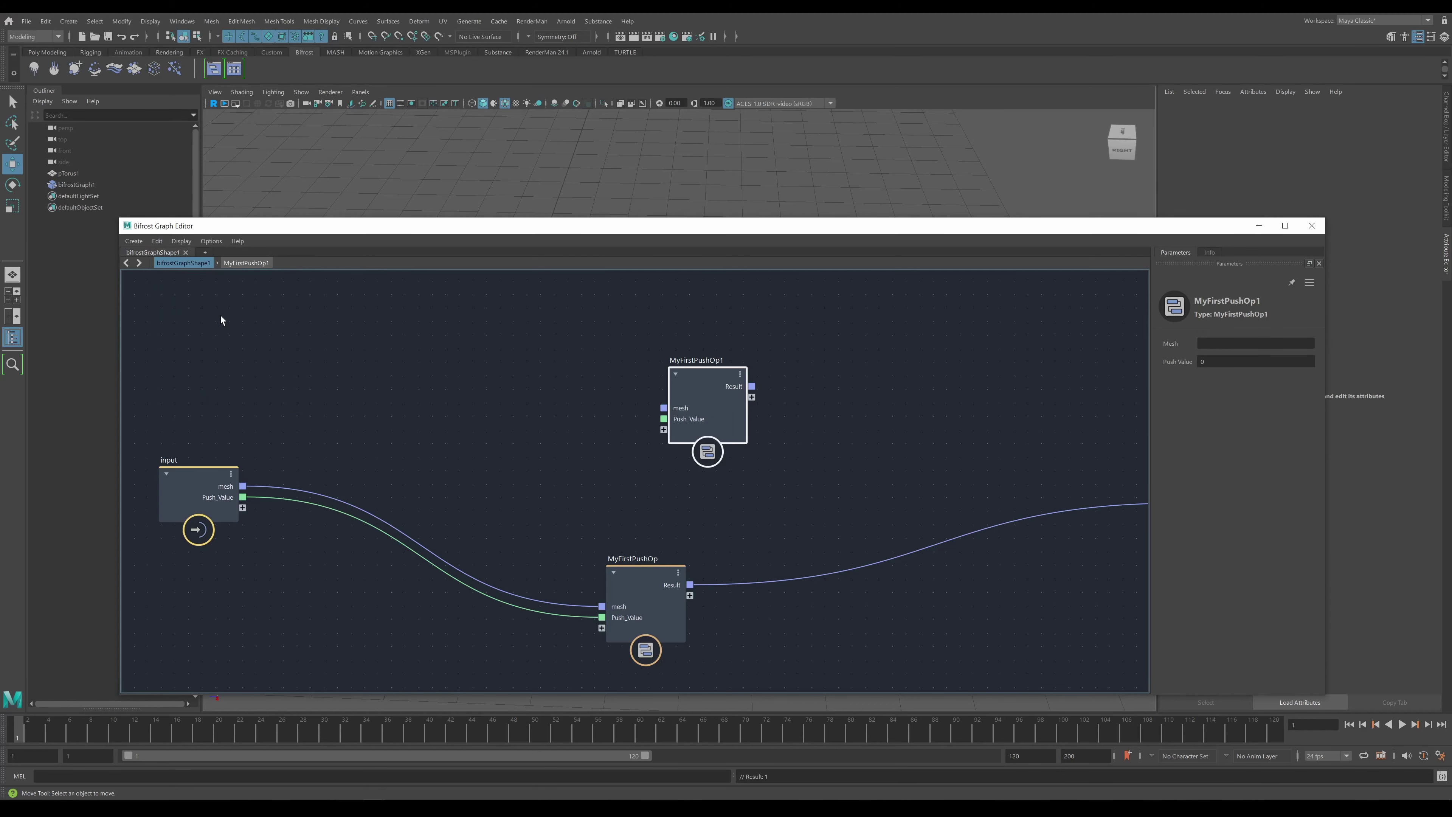
- Open the editable MyFirstPushOp1 compound and move its input node up and to the left
click(709, 451)
drag(315, 474, 229, 392)
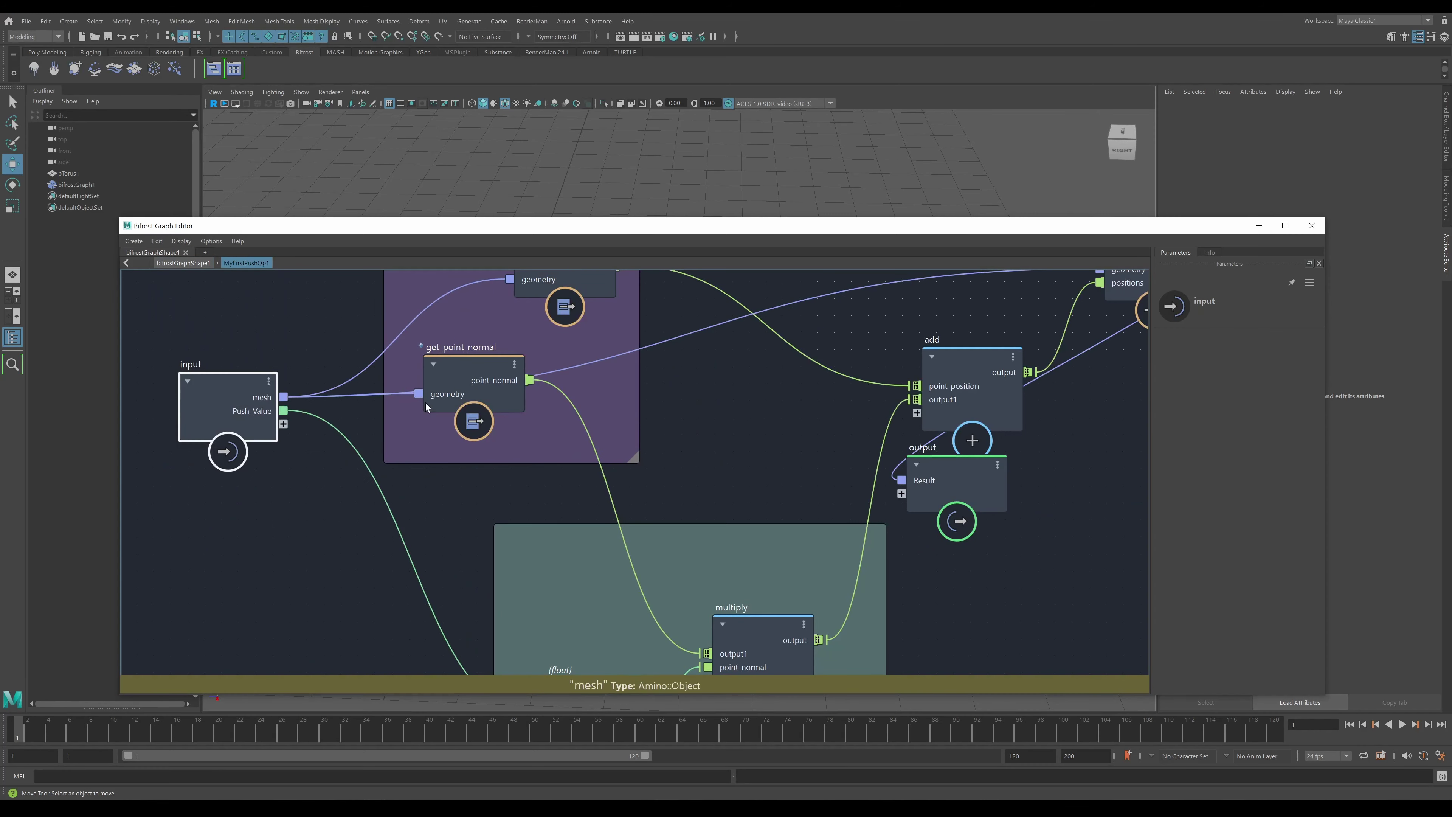
key(a)
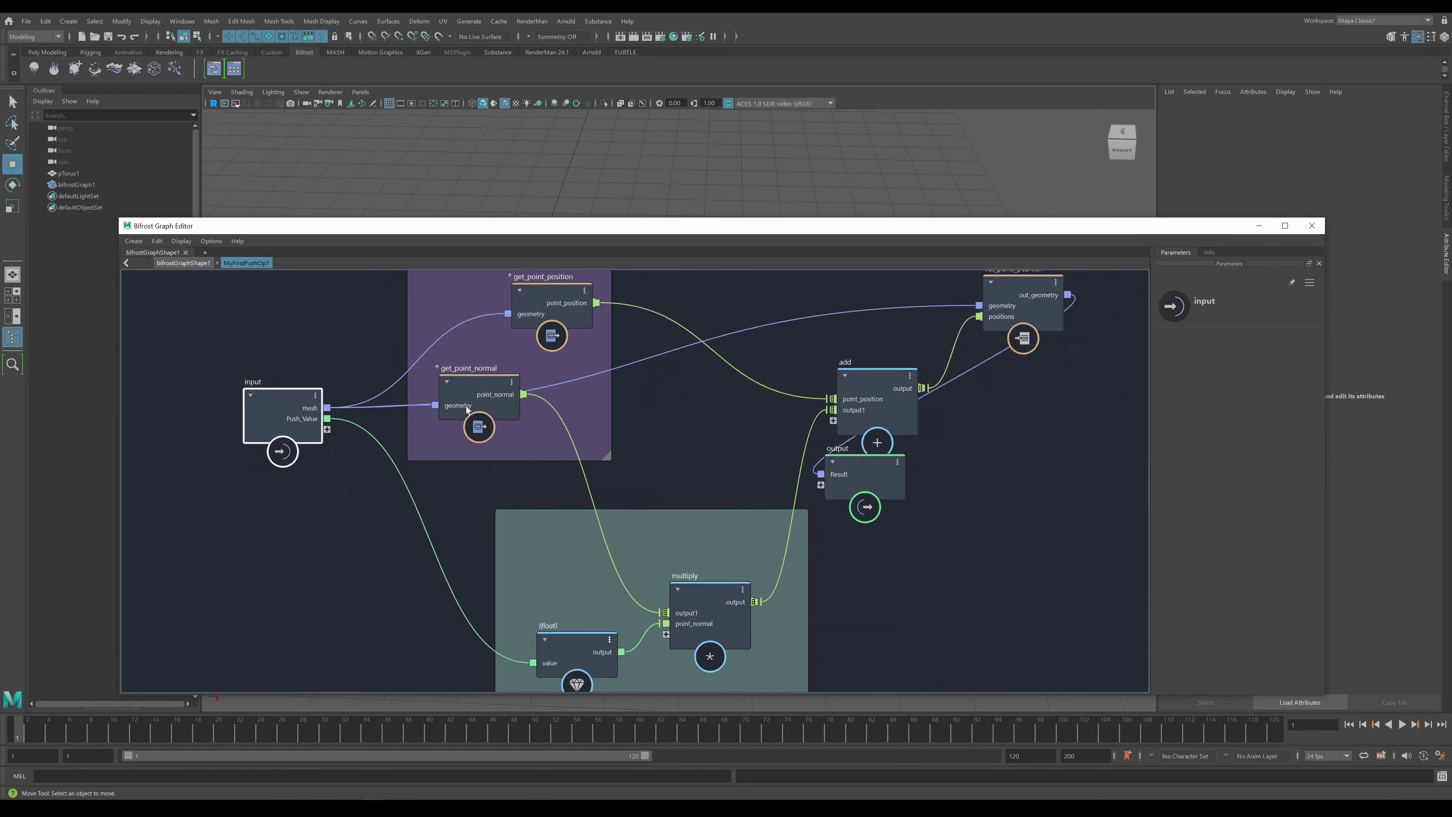
- Go back to the top-level graph and delete the MyFirstPushOp1 node
click(183, 263)
click(727, 396)
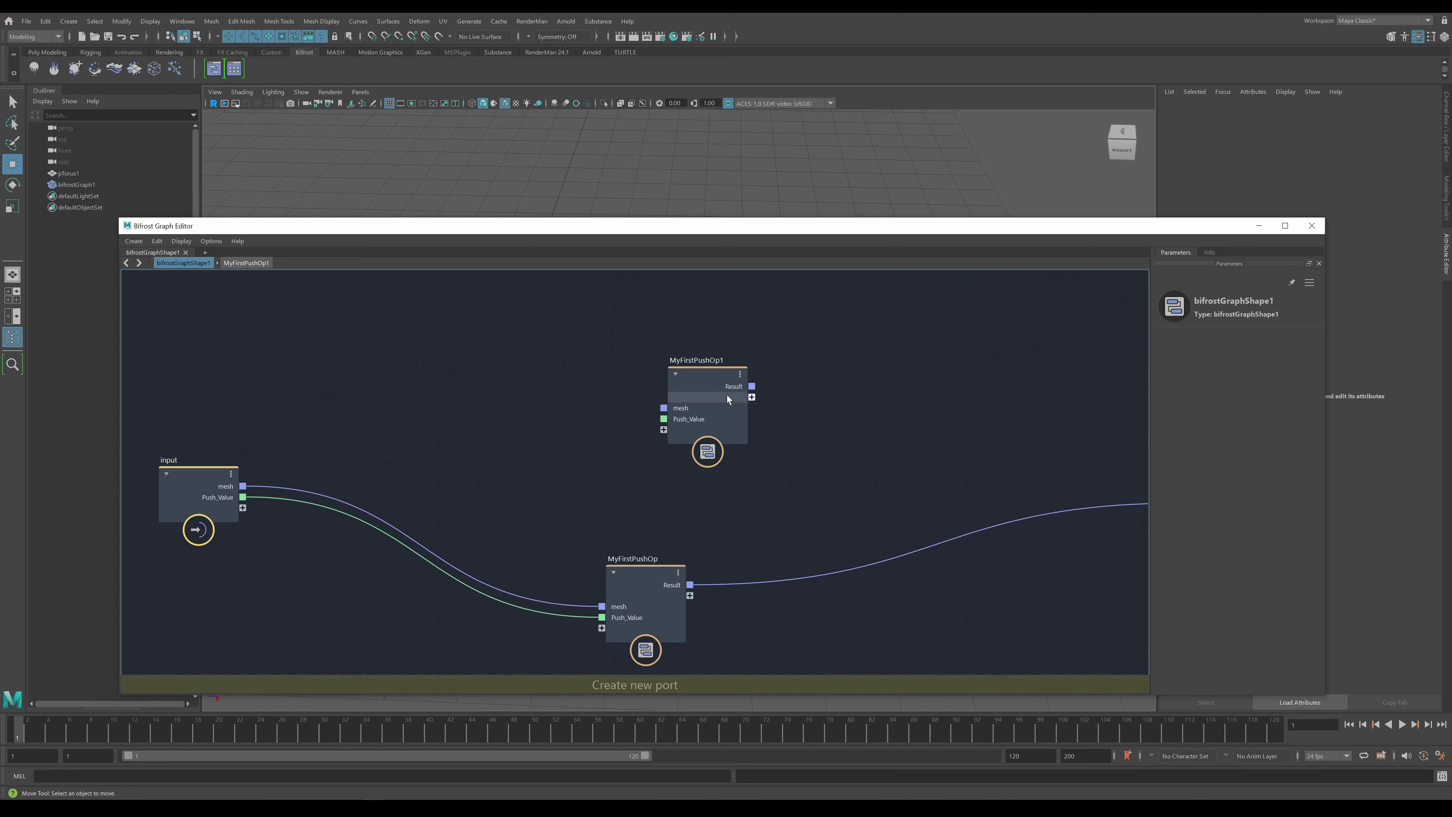
key(Delete)
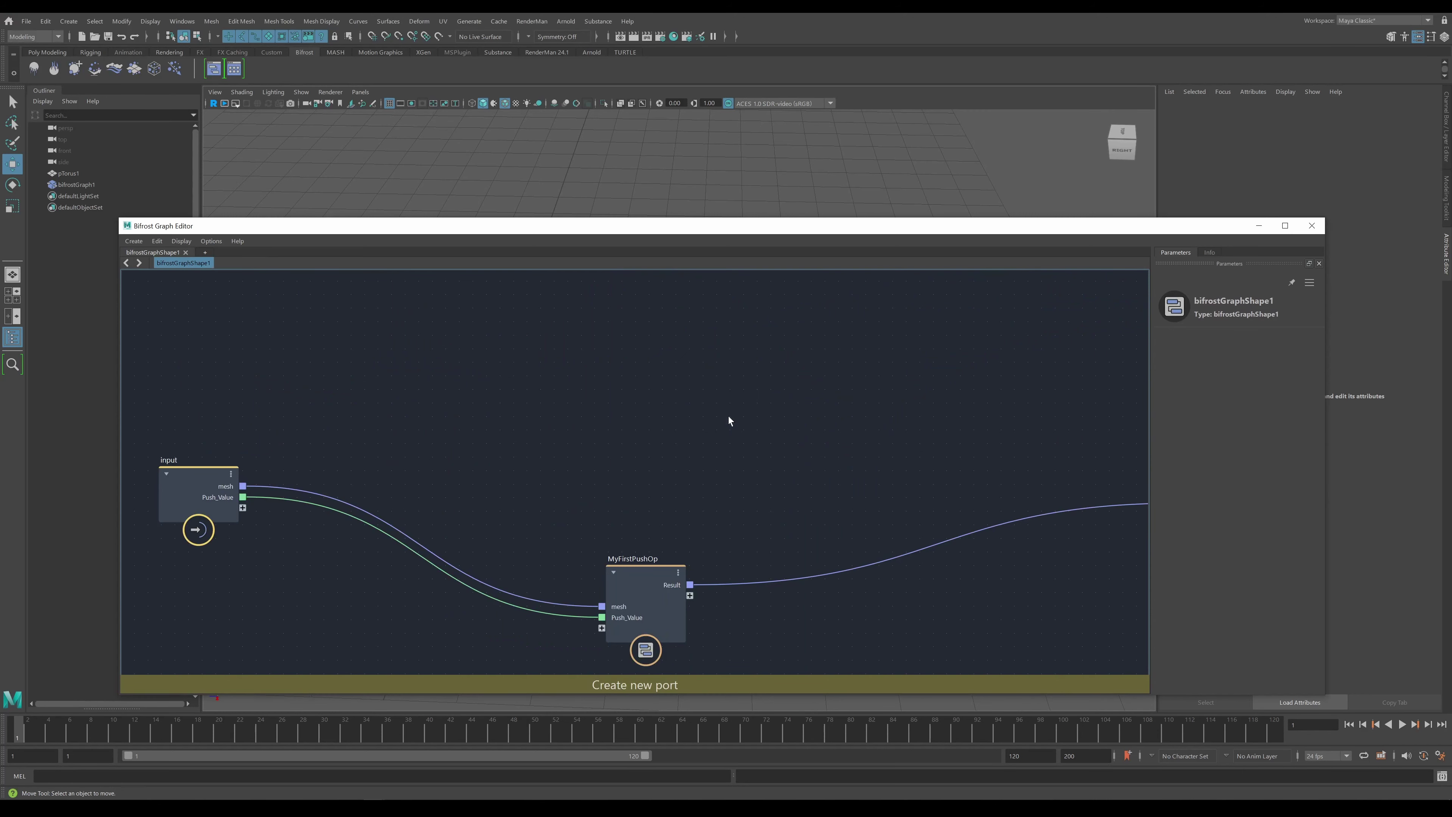
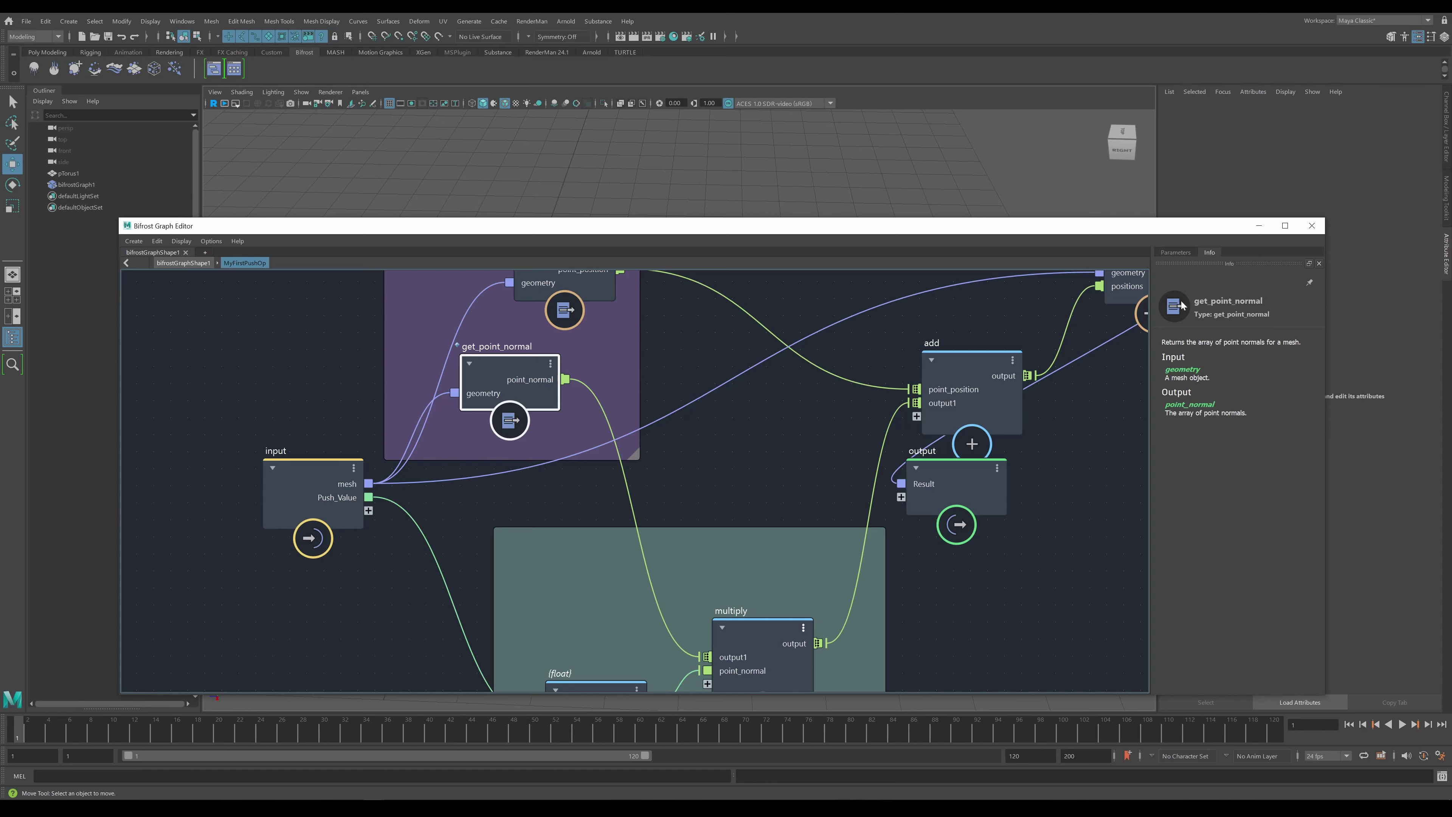
- Return to the top-level graph, switch to File Explorer's Bifrost docs\ENU folder and preview construct_points.md
click(184, 262)
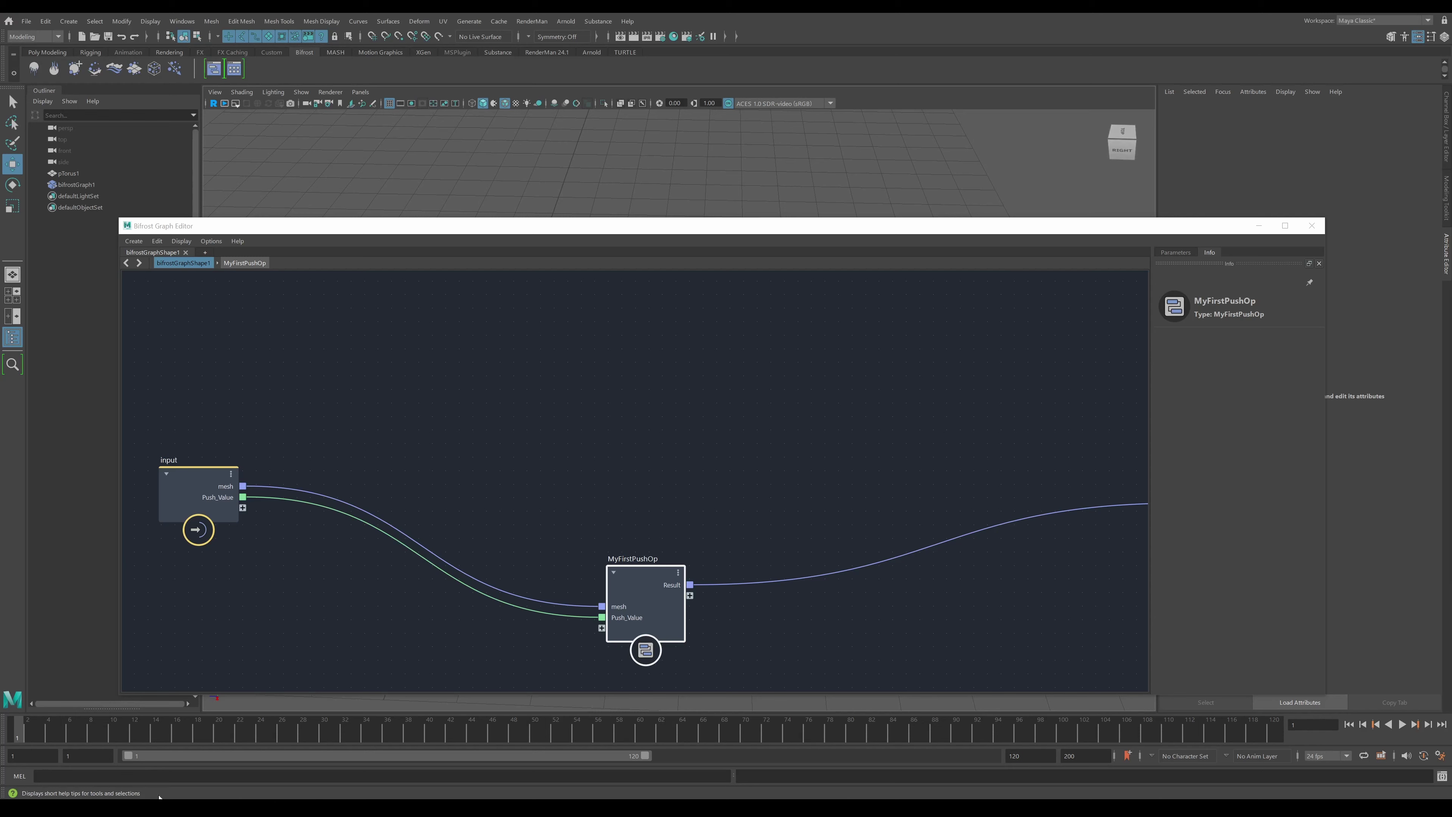
click(172, 760)
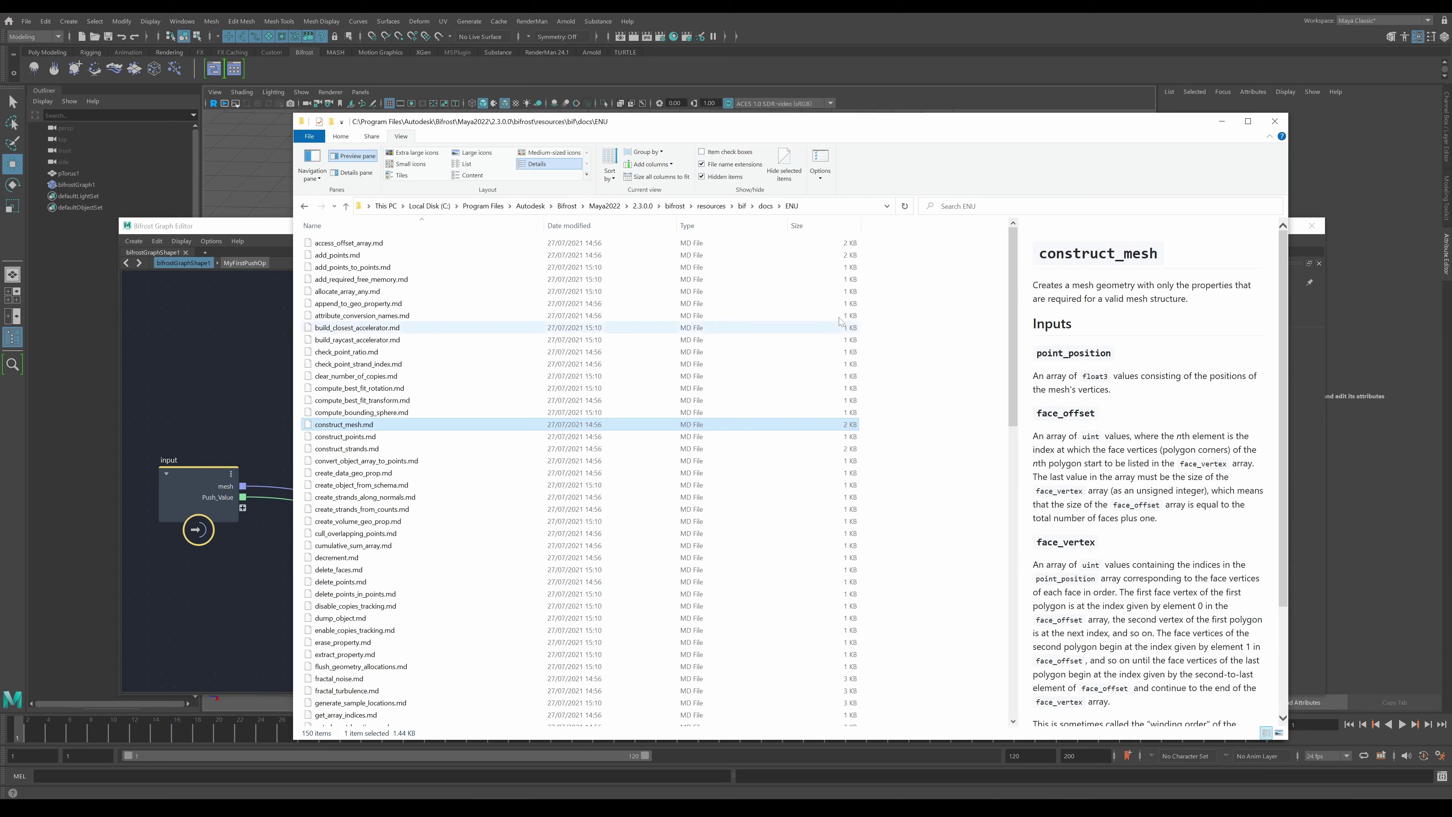
drag(1013, 265, 1025, 234)
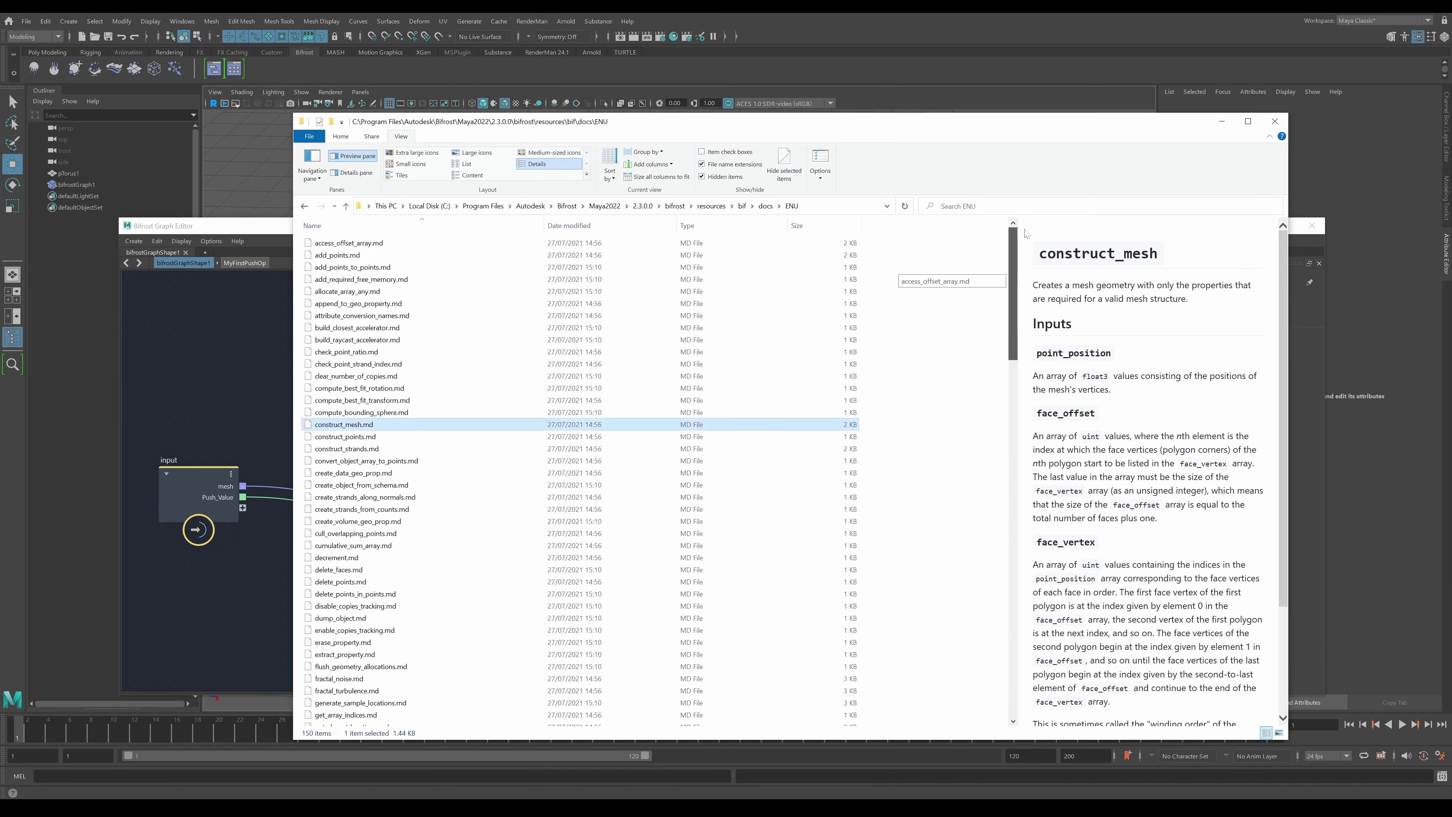
click(346, 412)
click(345, 437)
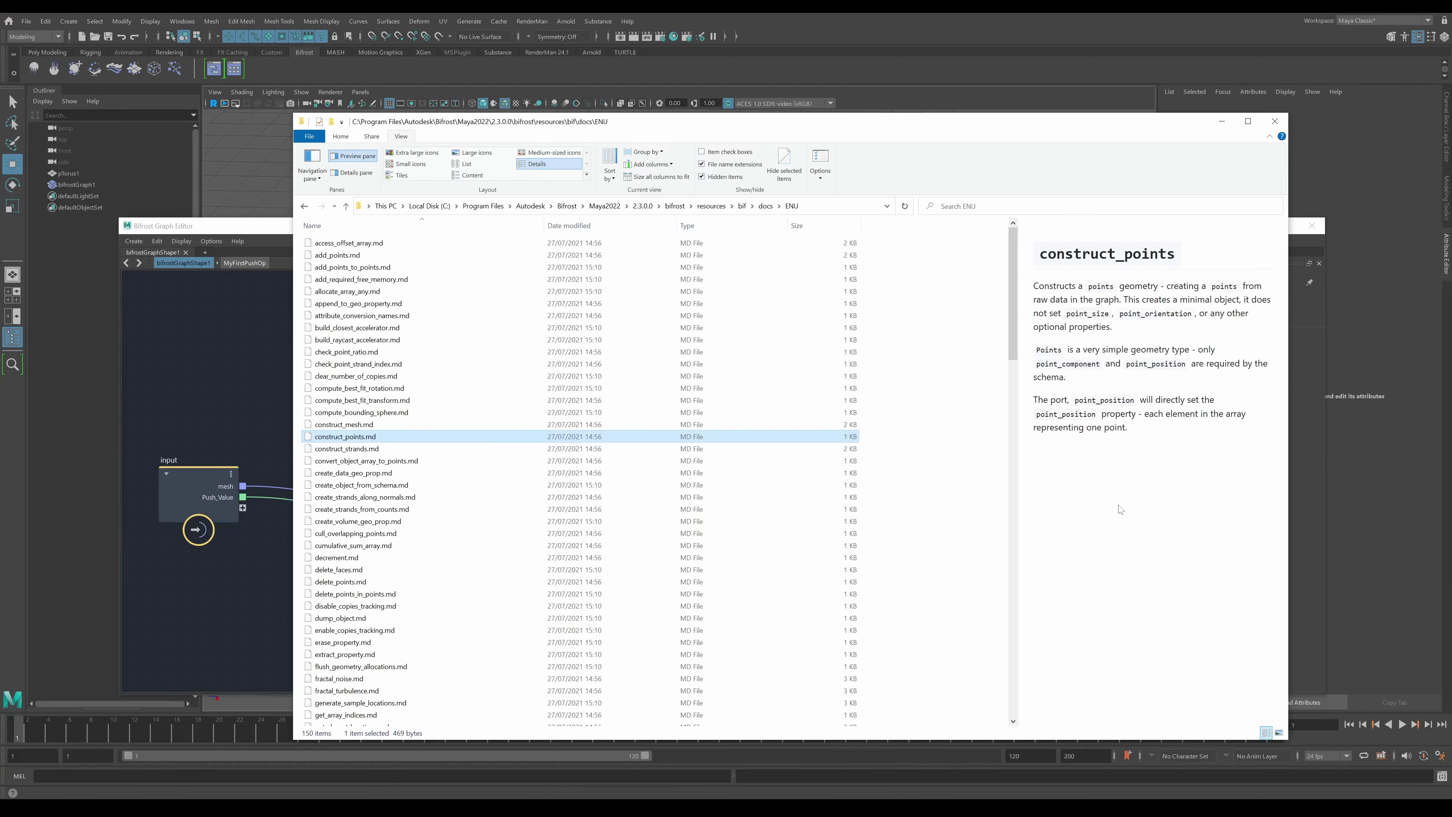
- Review the Color Picker, FancyZones, Image Resizer and File Explorer add-ons settings in PowerToys, and close the settings window
click(1323, 808)
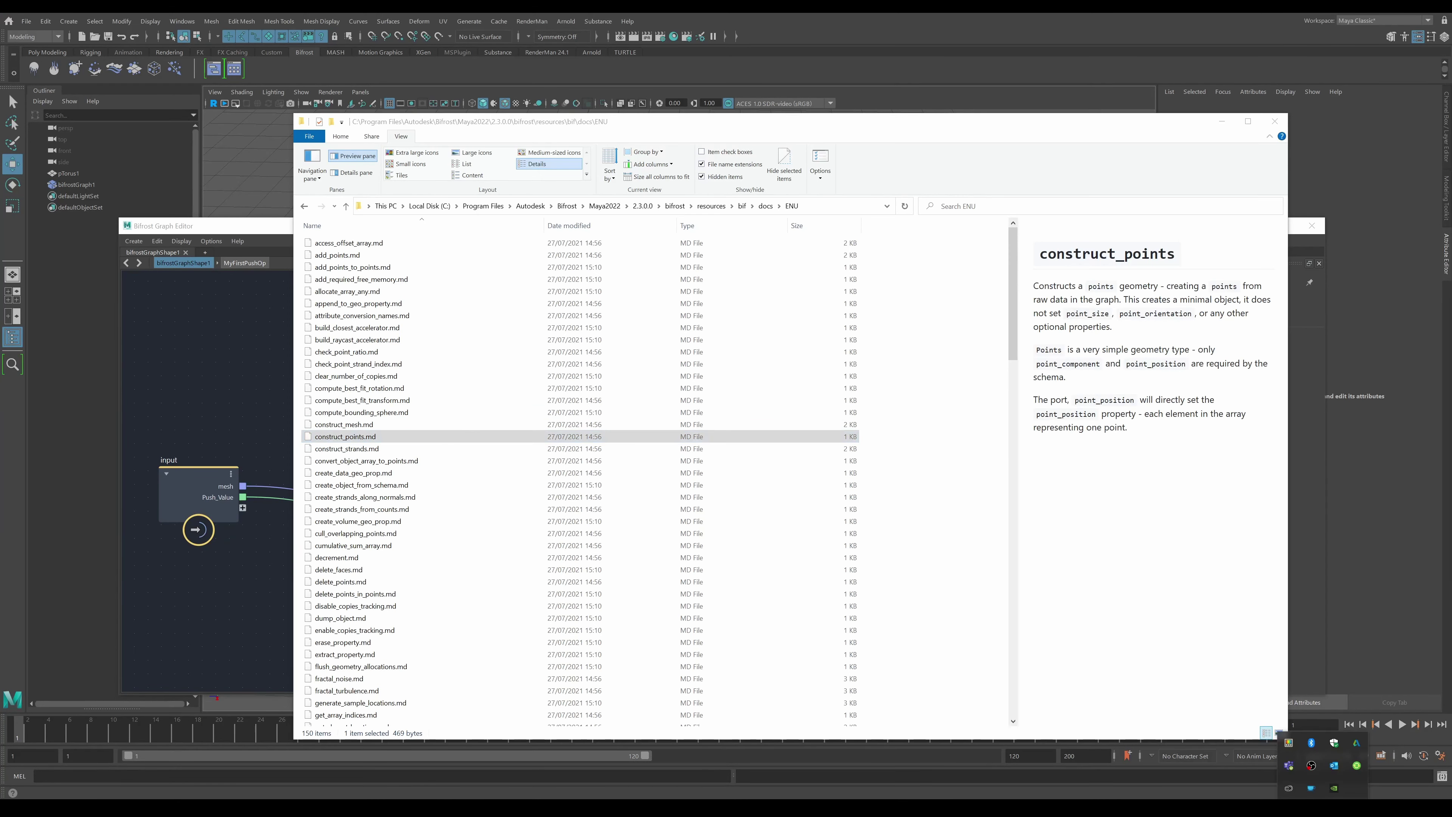
click(1289, 742)
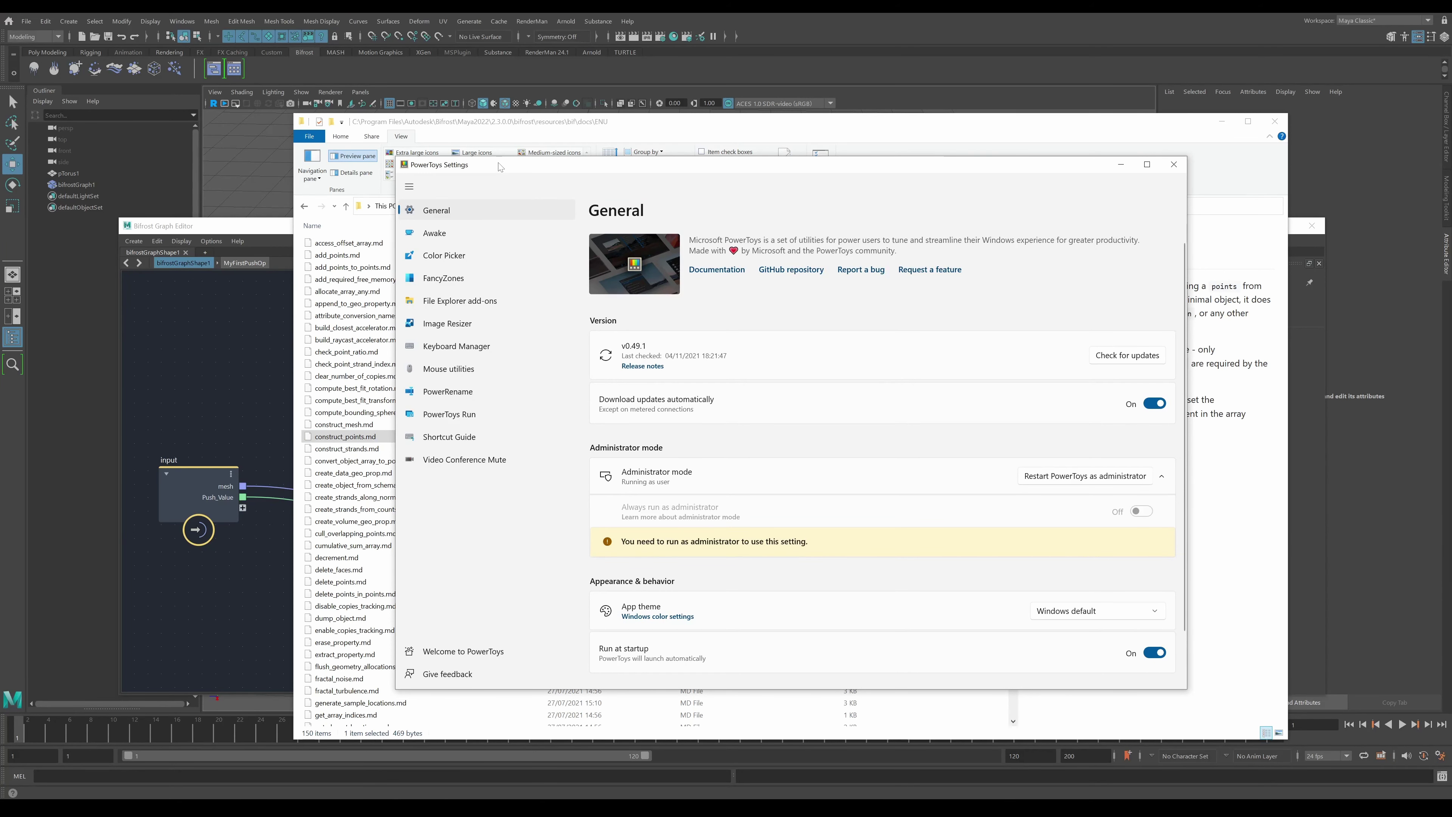
drag(511, 178, 577, 161)
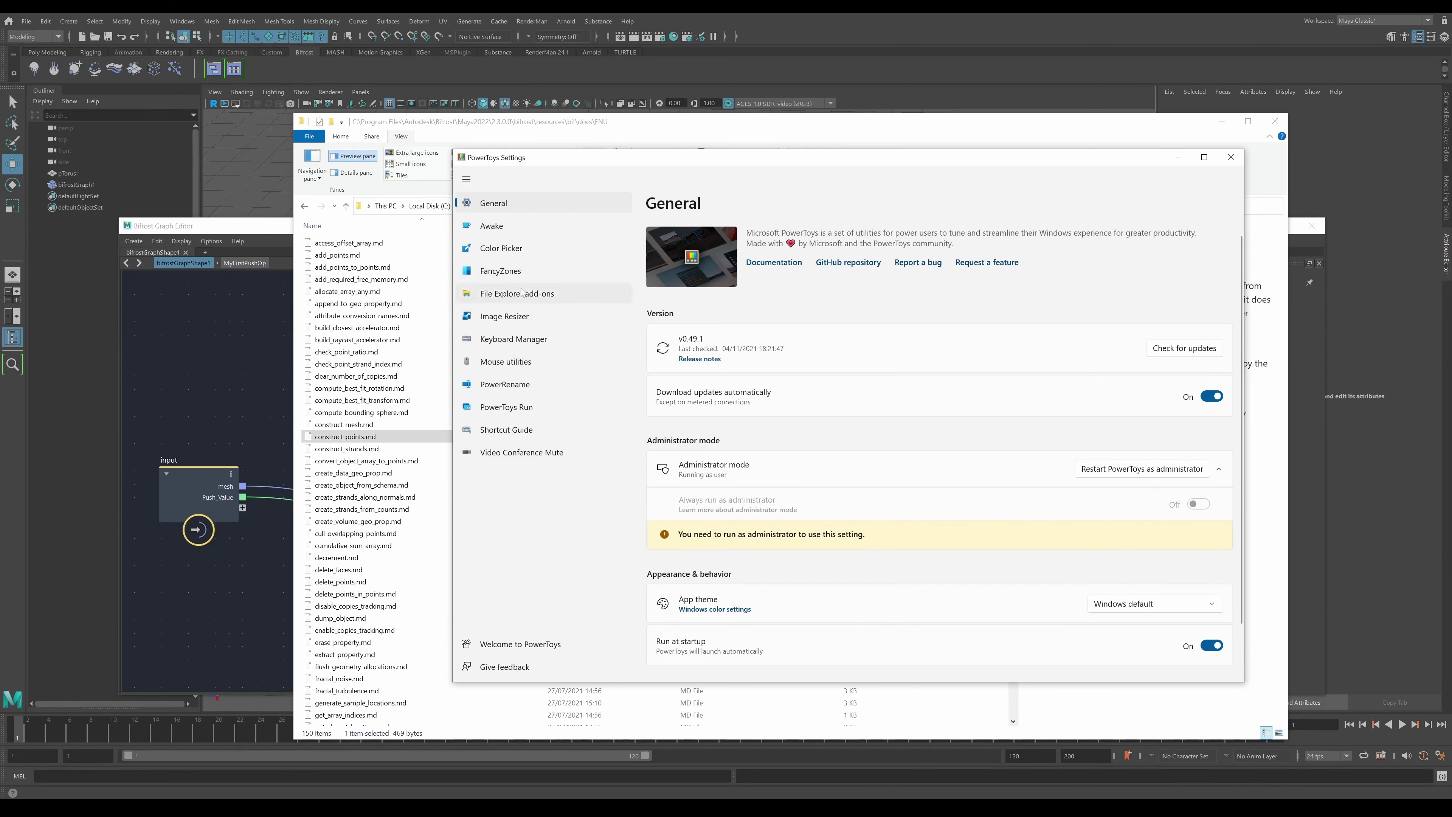
click(526, 250)
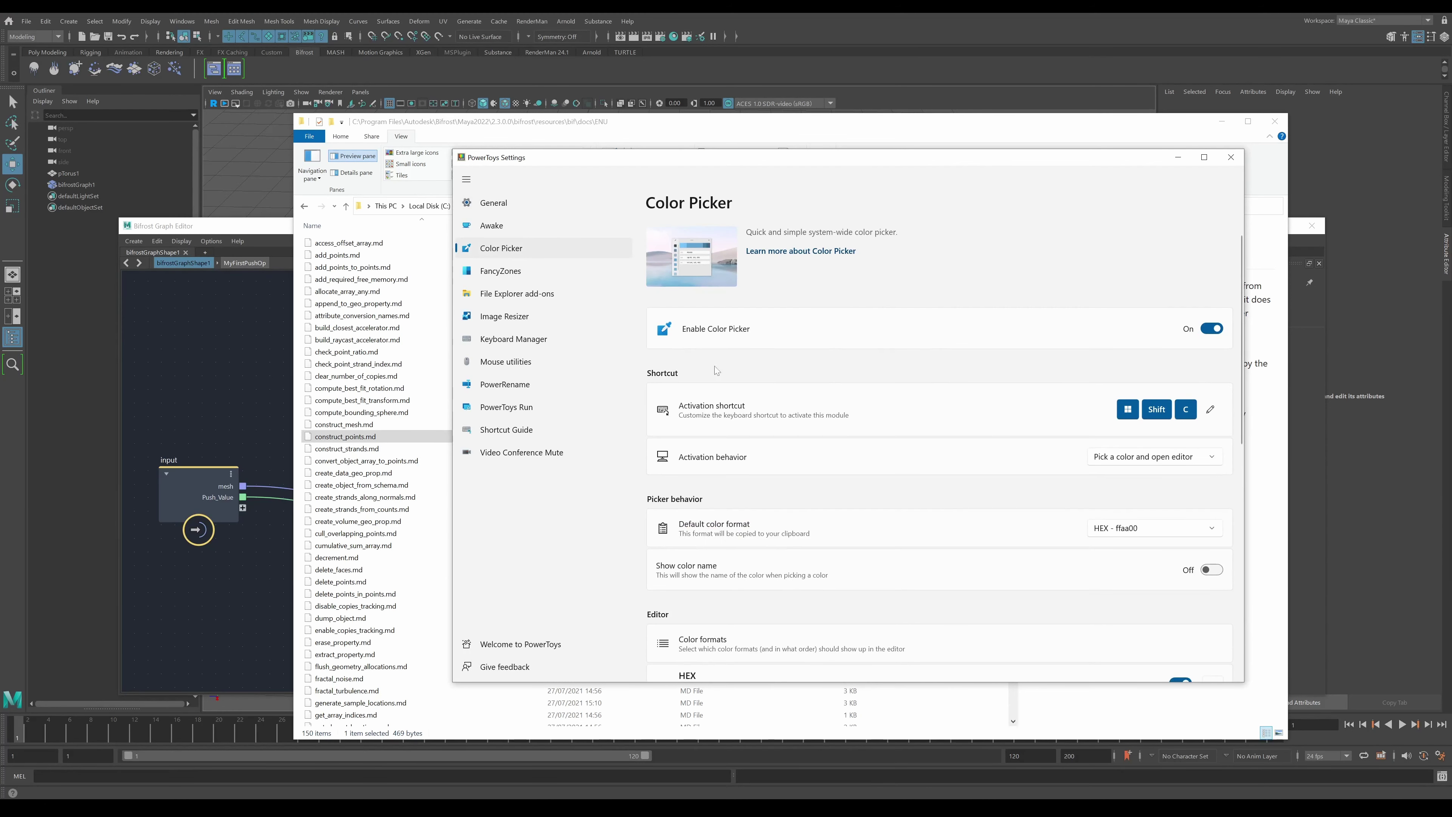
click(496, 272)
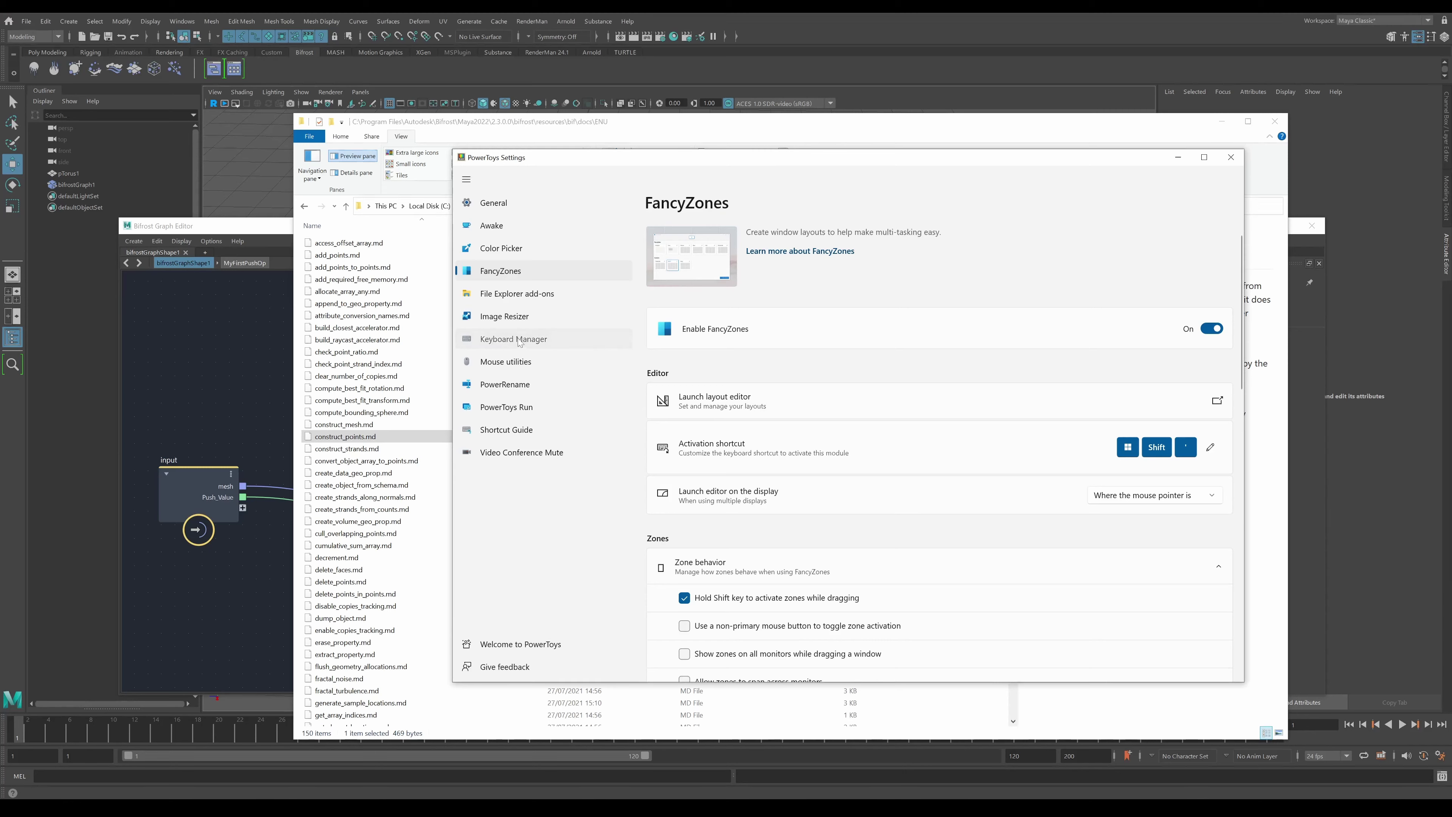
click(466, 338)
click(500, 318)
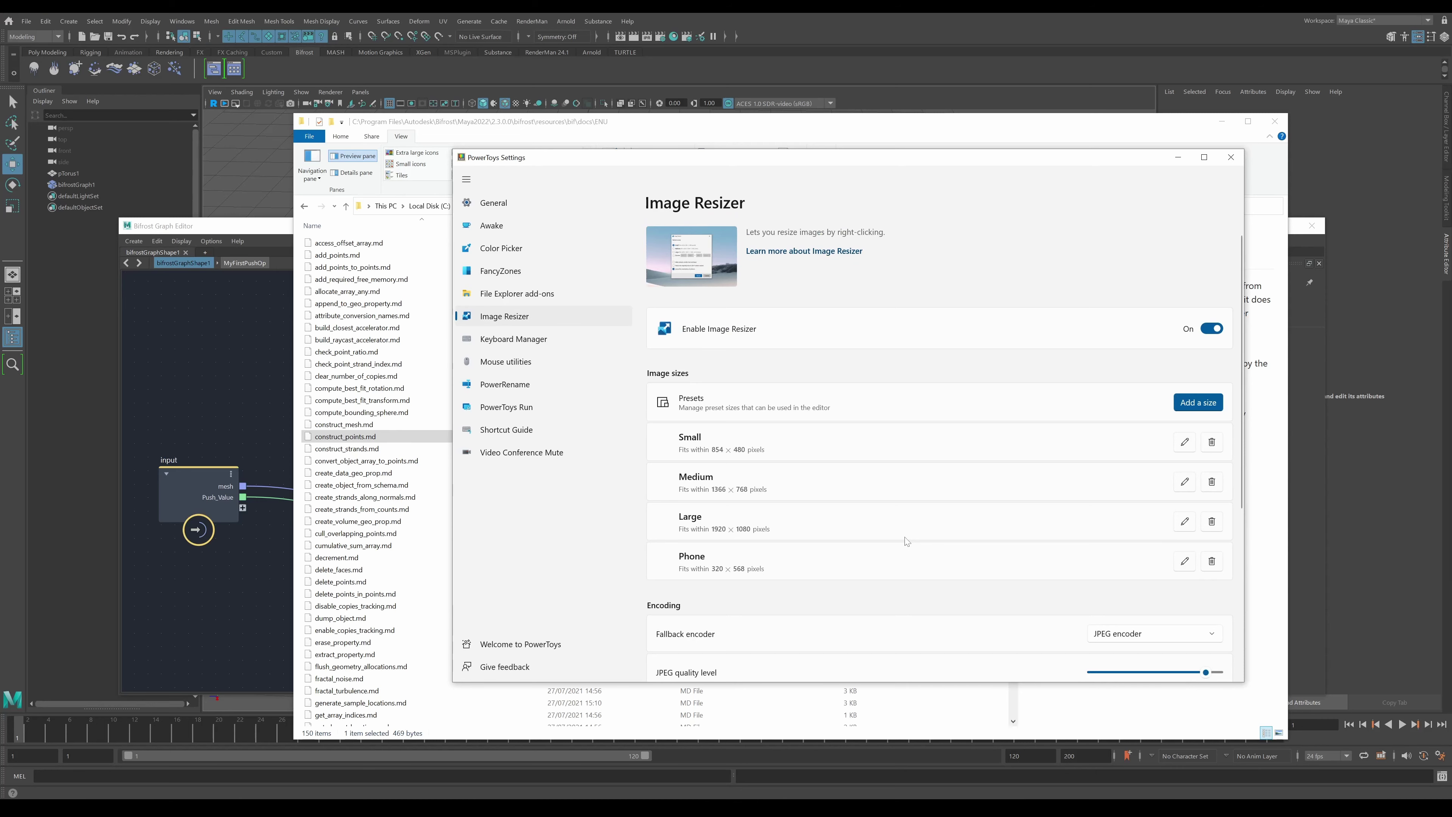
click(491, 296)
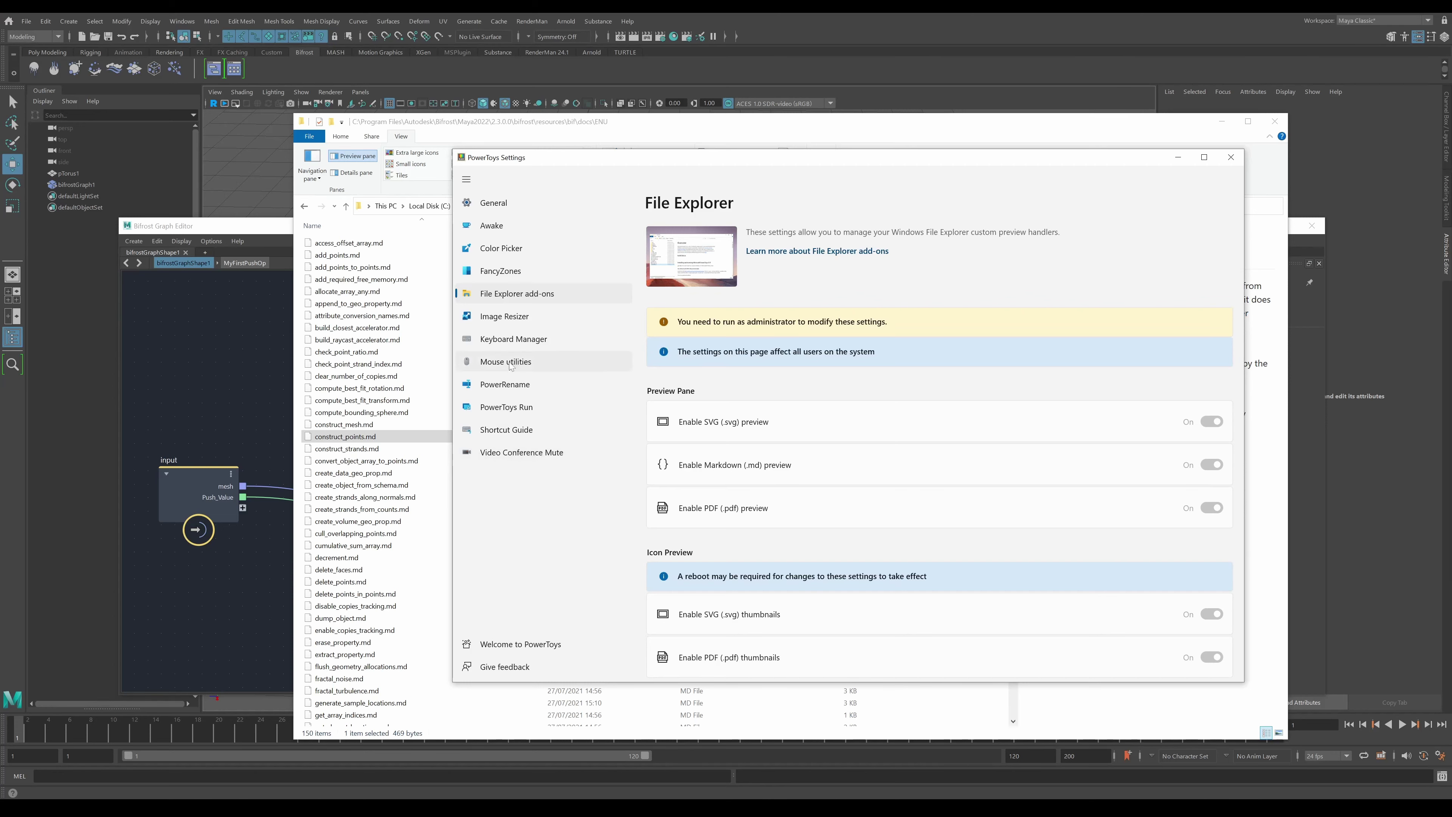
click(1231, 157)
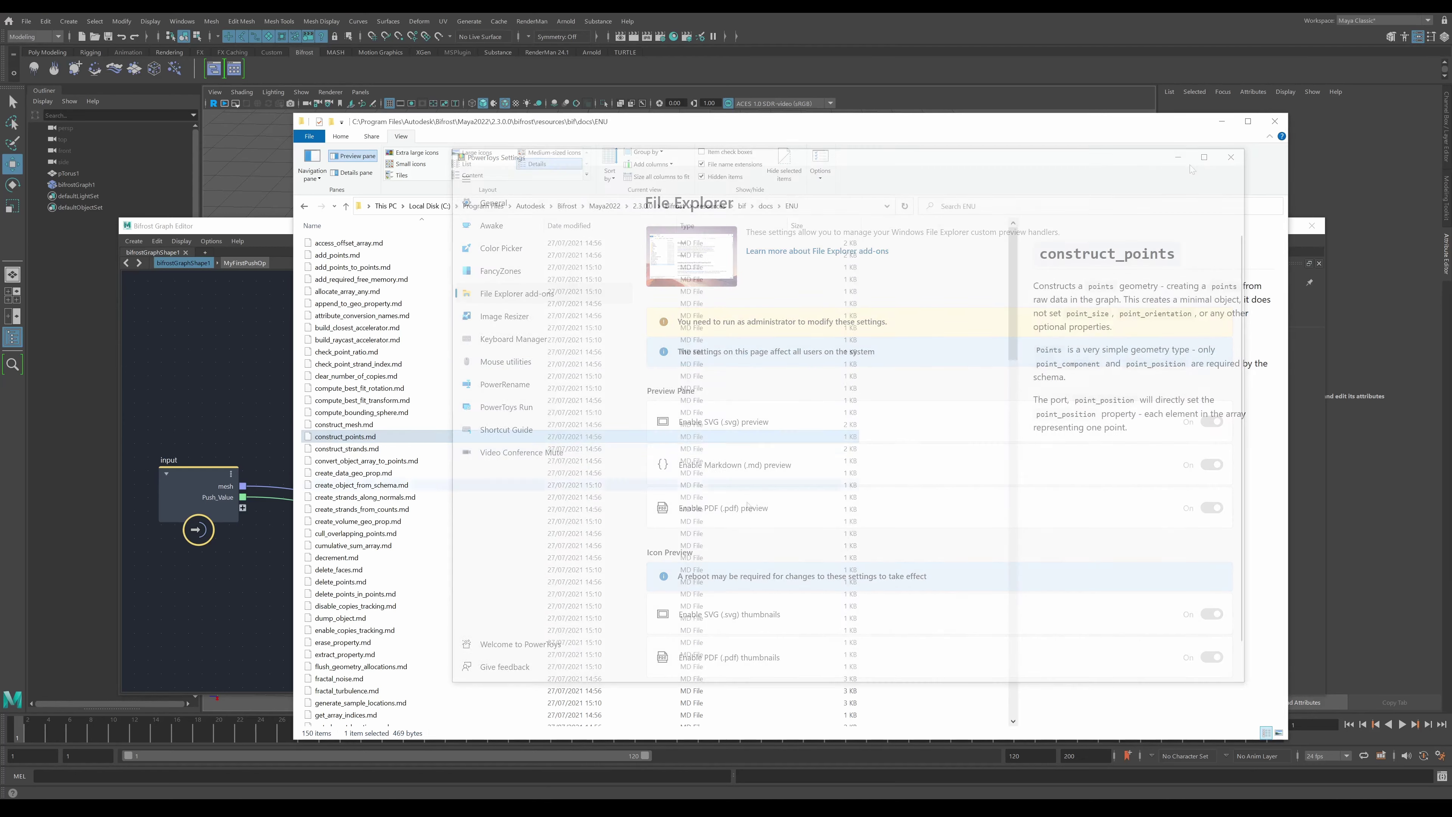
- Preview construct_mesh.md and widen the preview area to read its inputs and output documentation
click(360, 425)
scroll(1149, 469, down, 5)
scroll(1149, 469, up, 5)
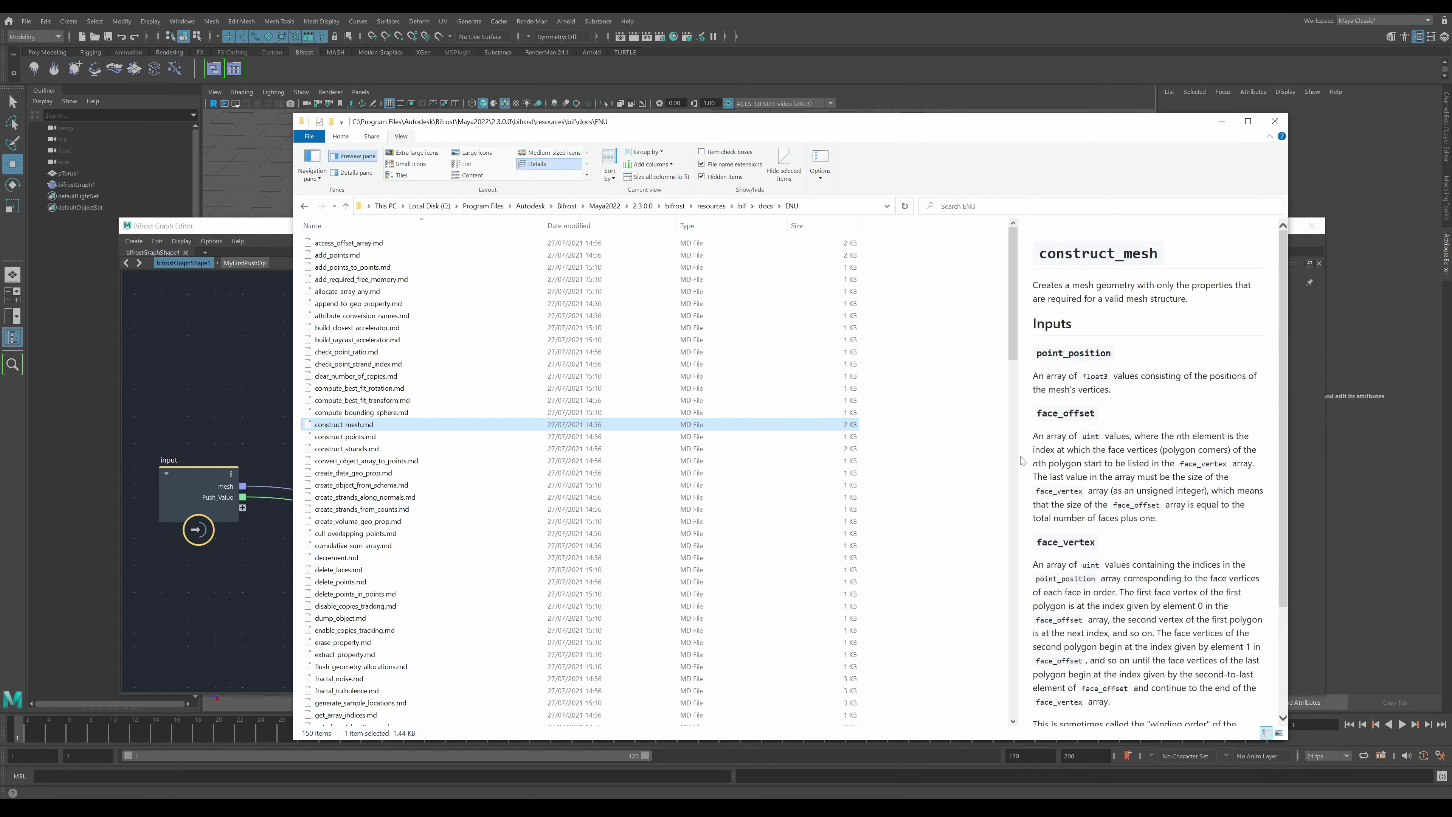
drag(1018, 460, 923, 455)
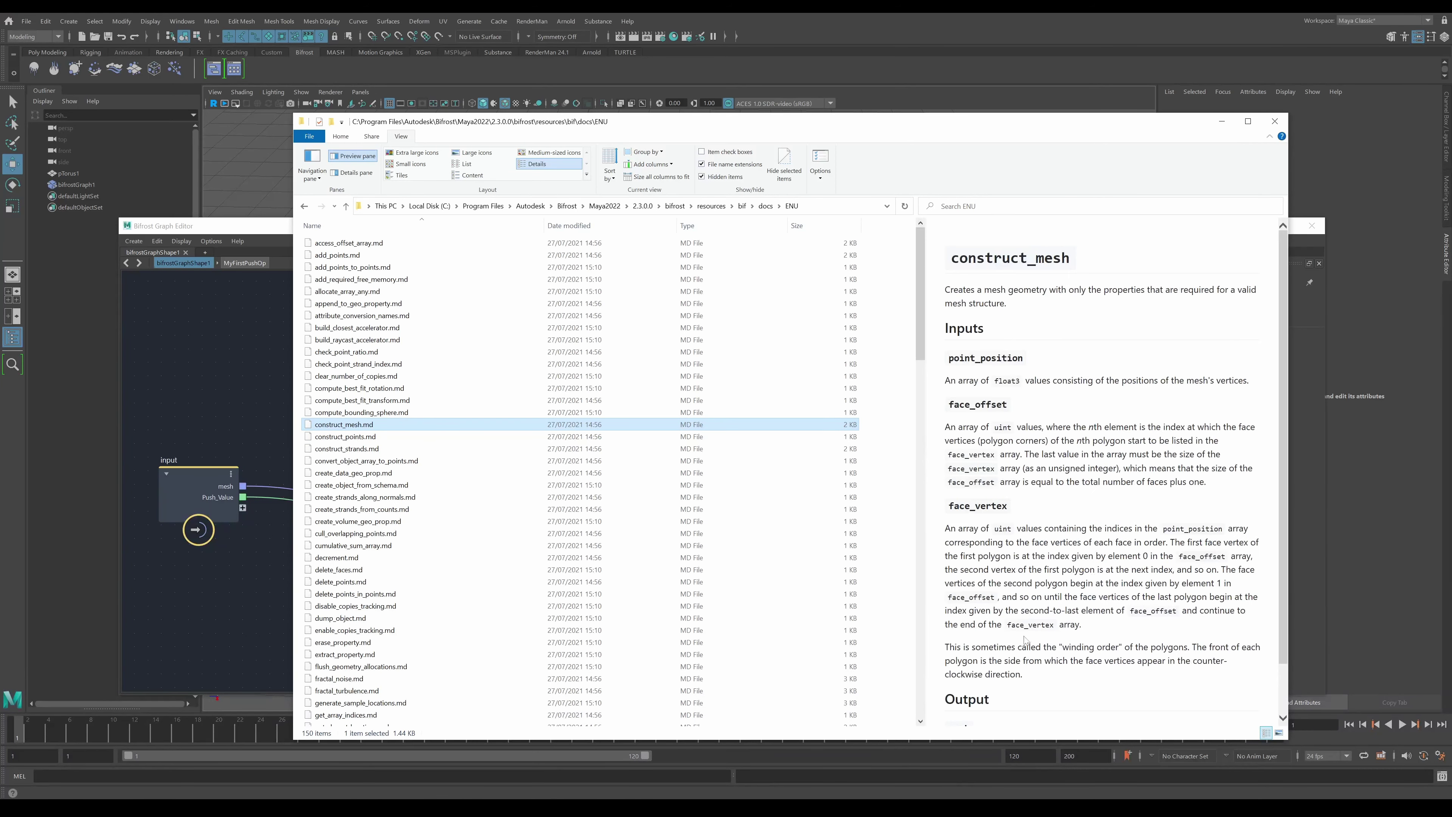
scroll(1024, 639, down, 1)
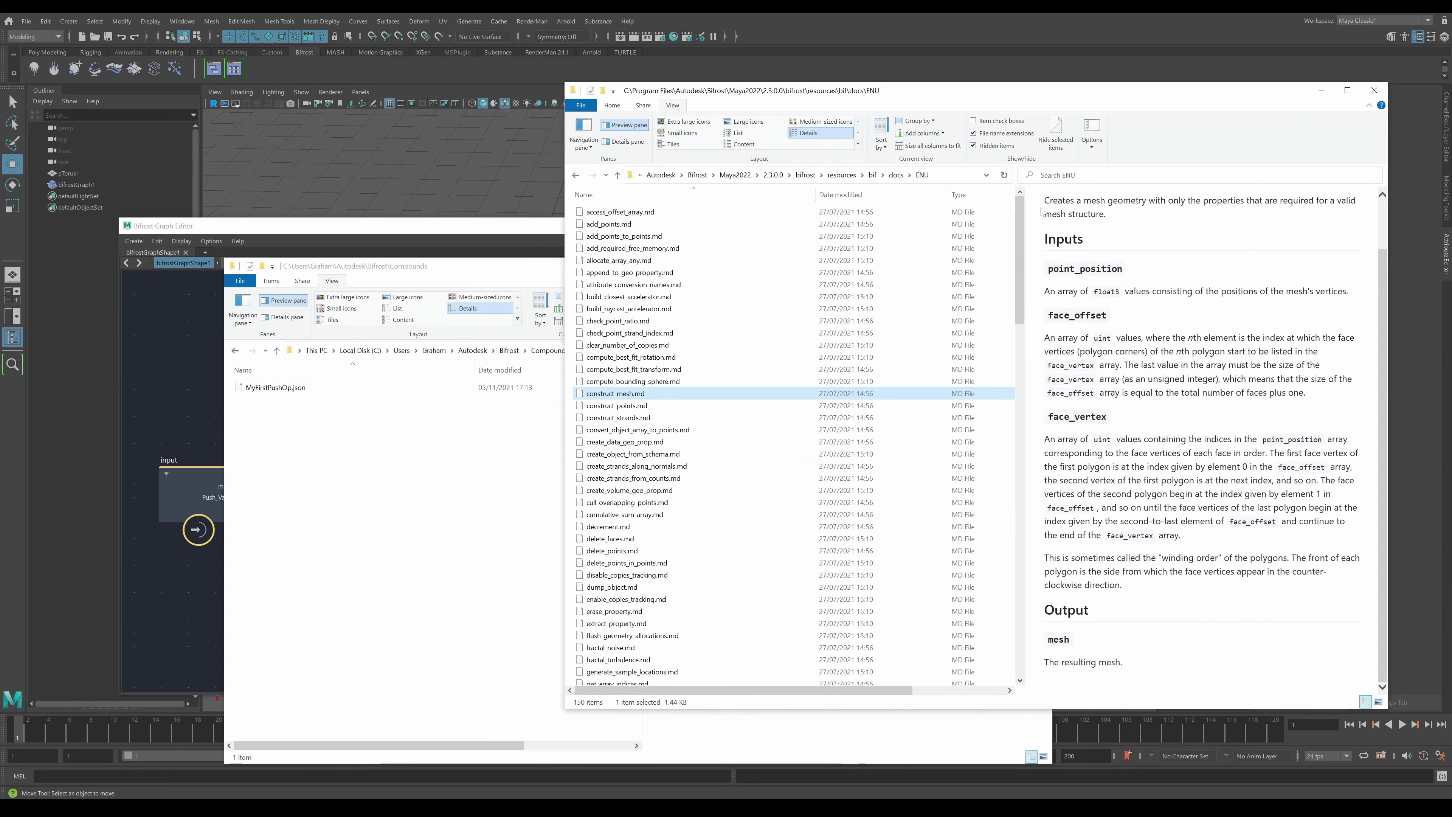
- Copy convert_object_array_to_points.md from the docs\ENU folder into the Bifrost Compounds folder
click(712, 381)
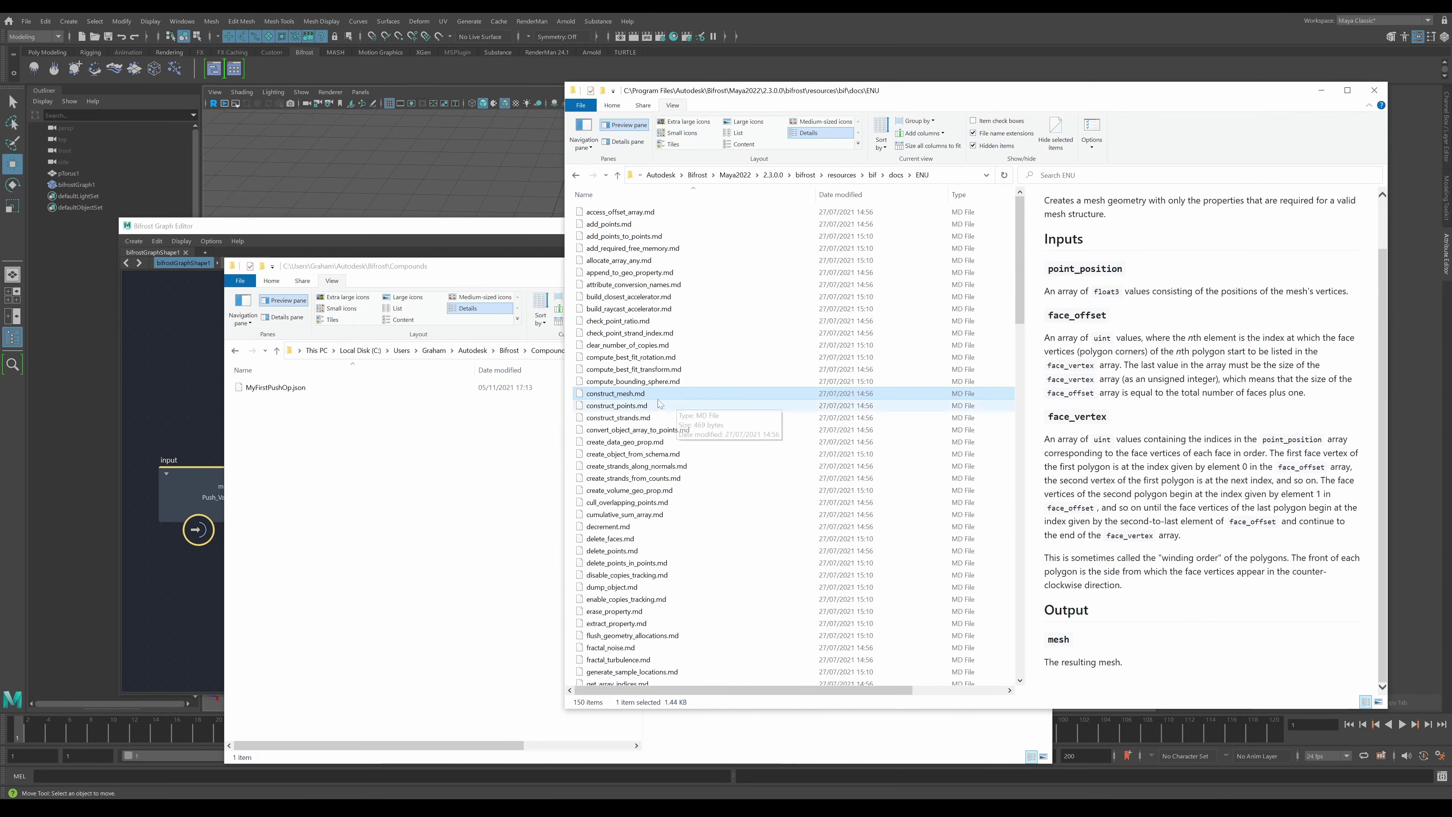
click(663, 405)
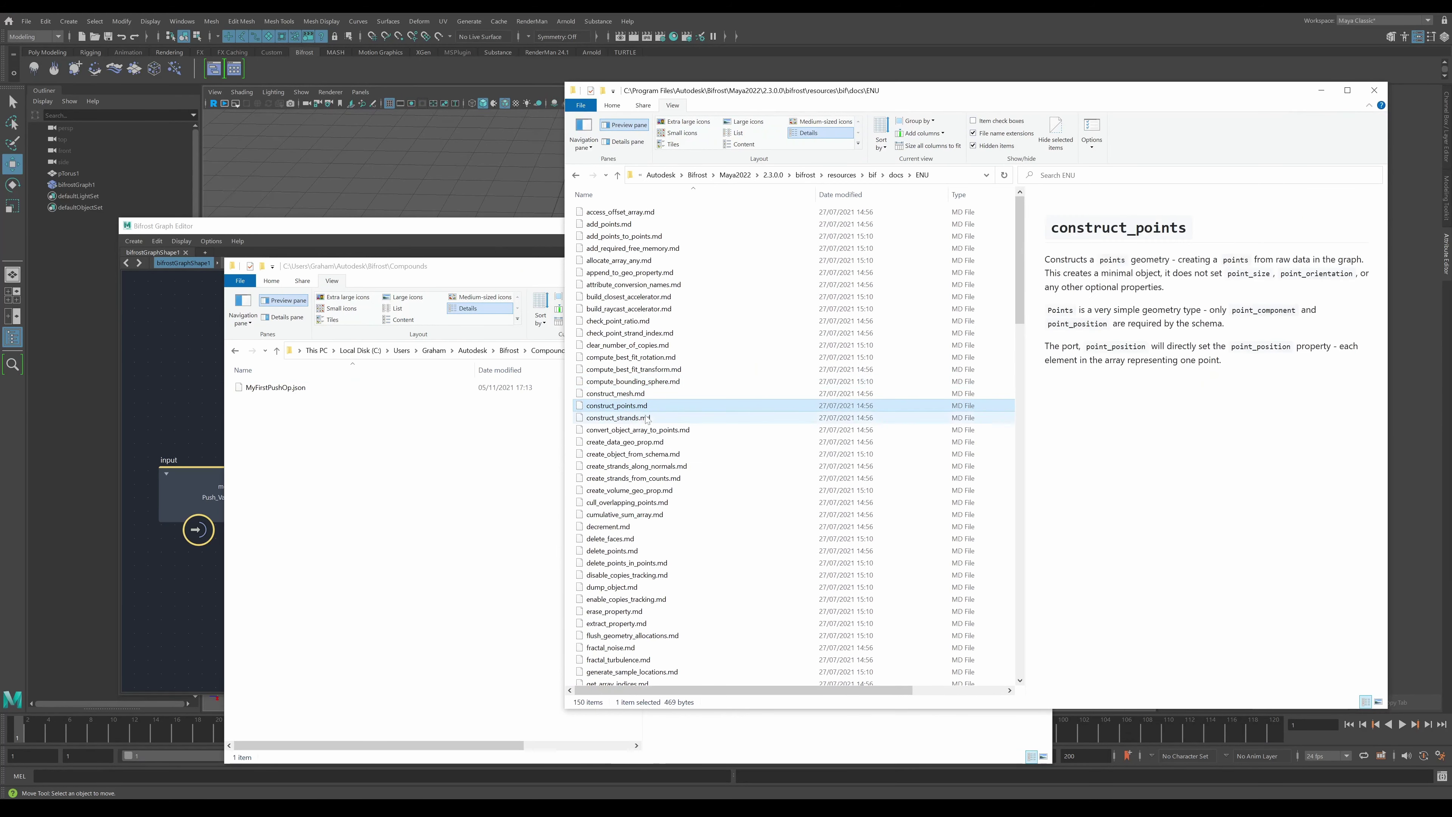
click(633, 430)
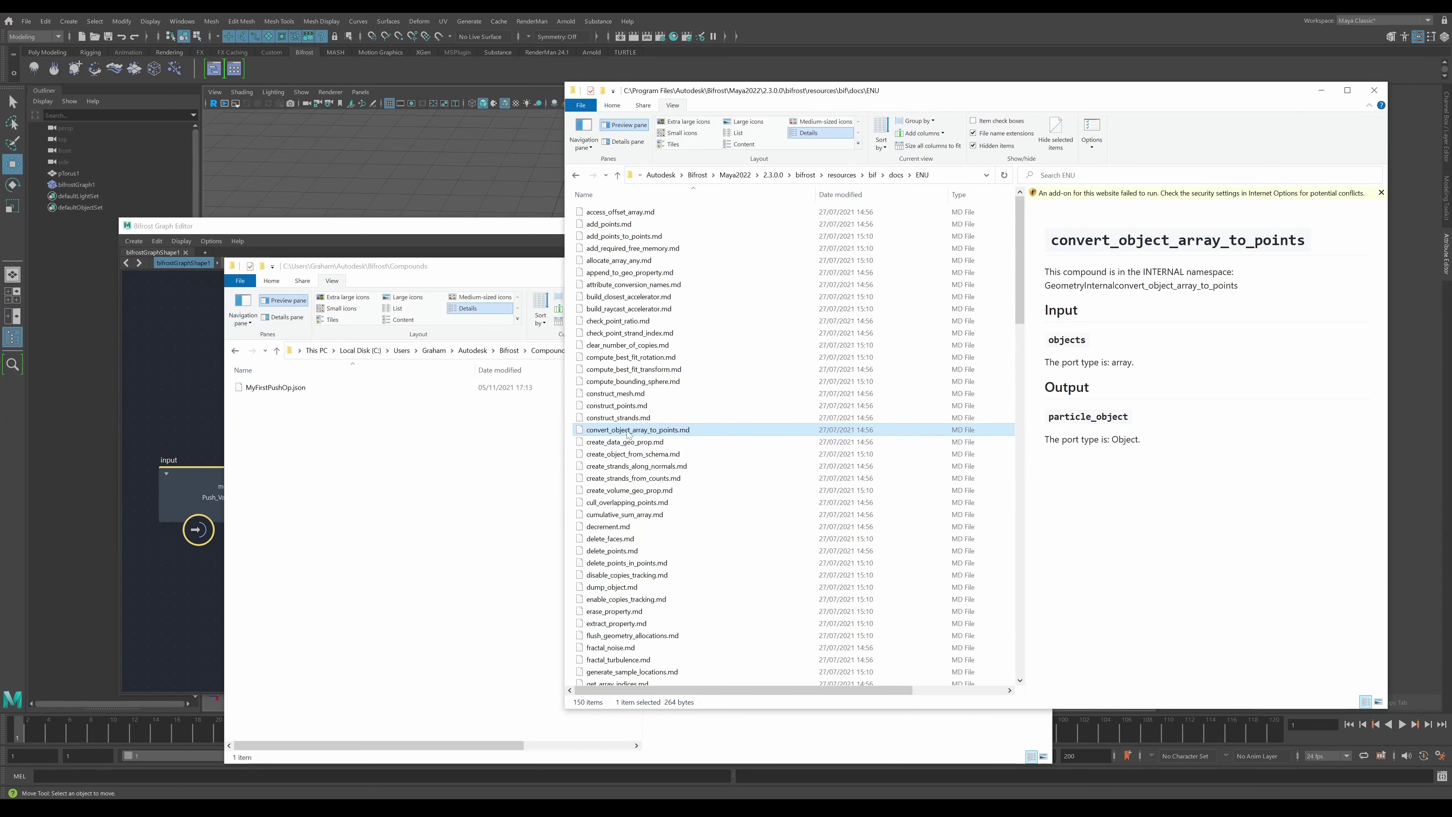
right_drag(629, 435, 332, 555)
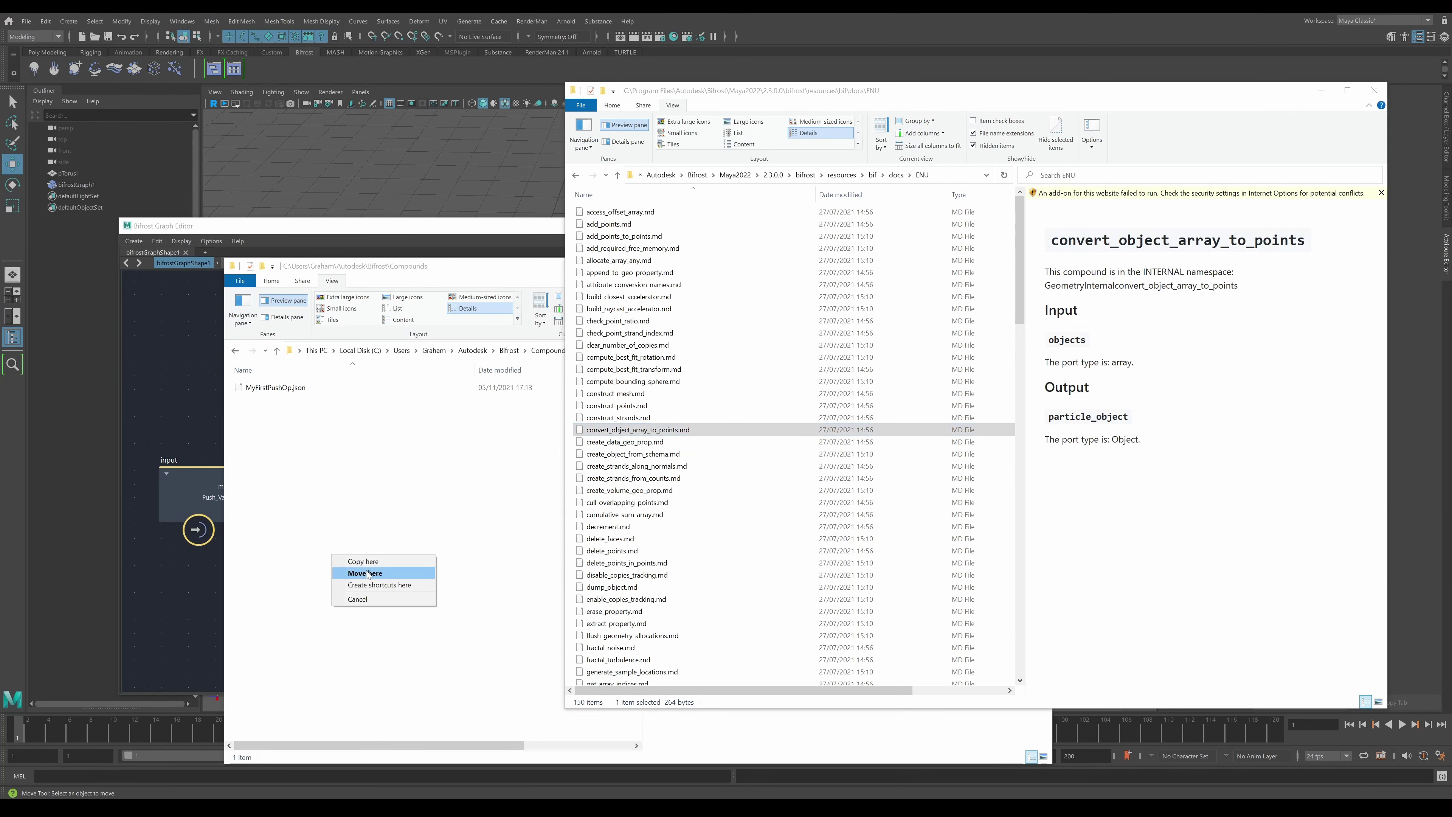
click(364, 562)
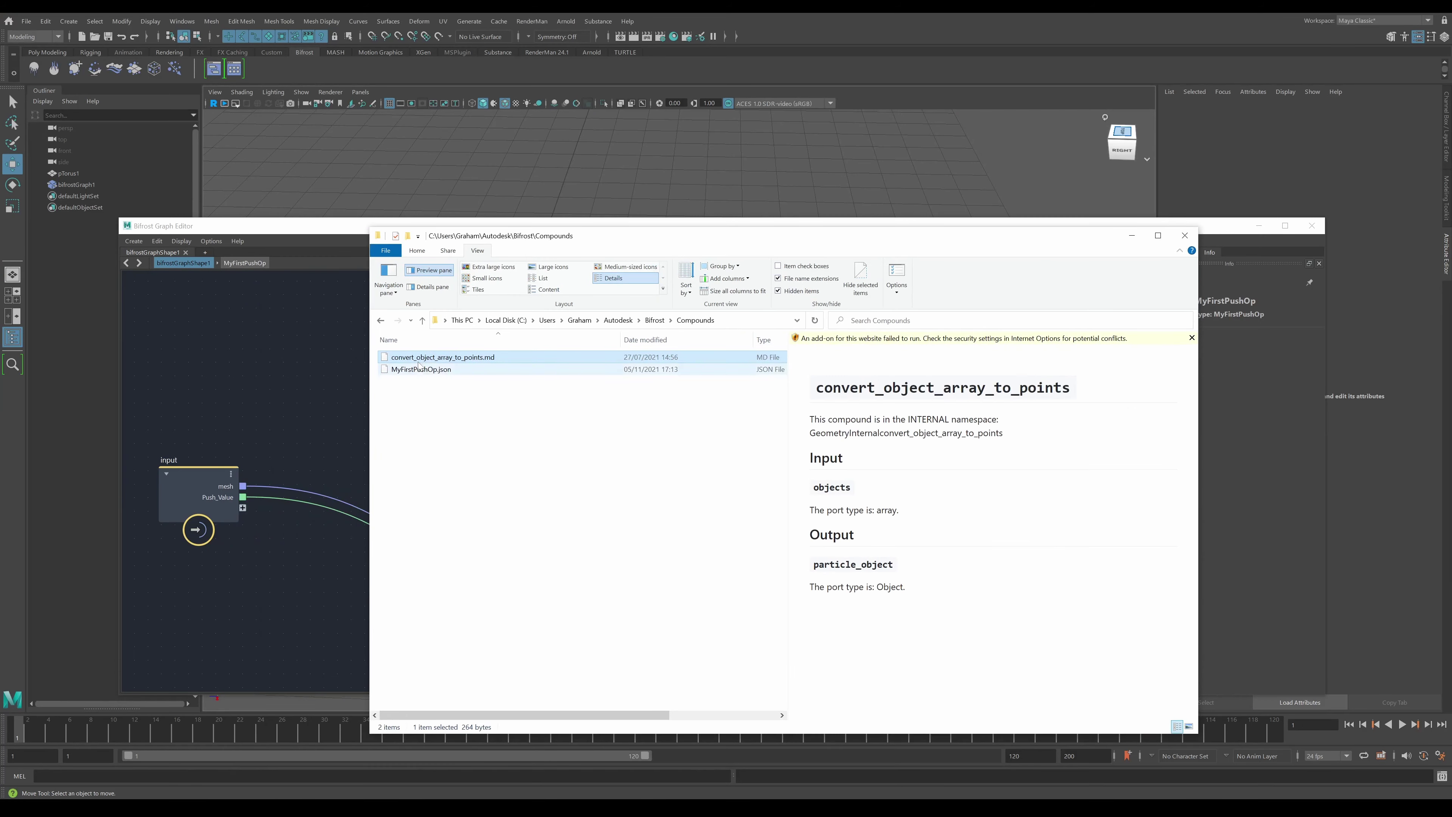
- Rename convert_object_array_to_points.md as MyFirstPushOp.md, reusing the base name copied from the compound's JSON file
click(423, 369)
right_click(425, 370)
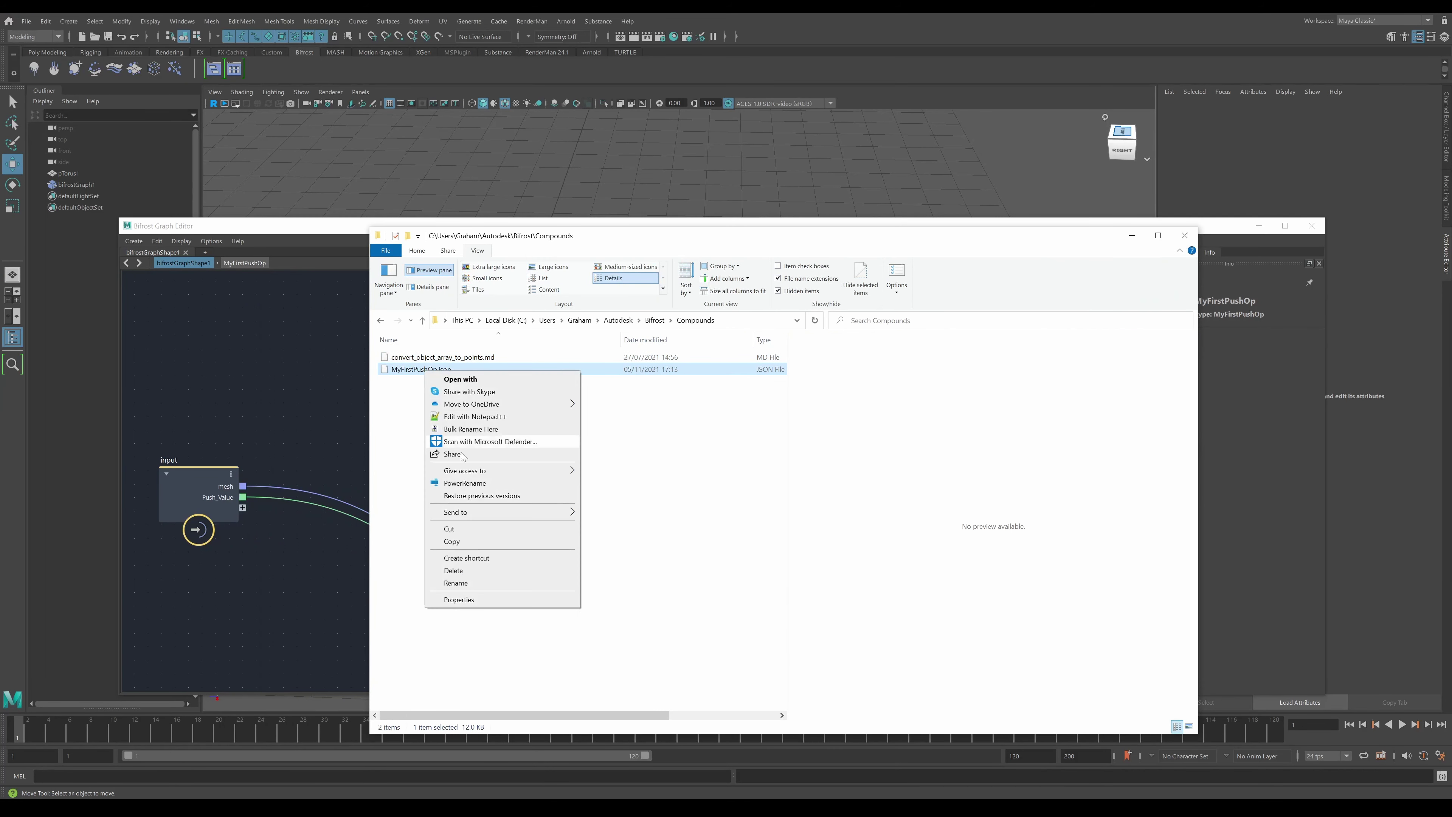
click(456, 583)
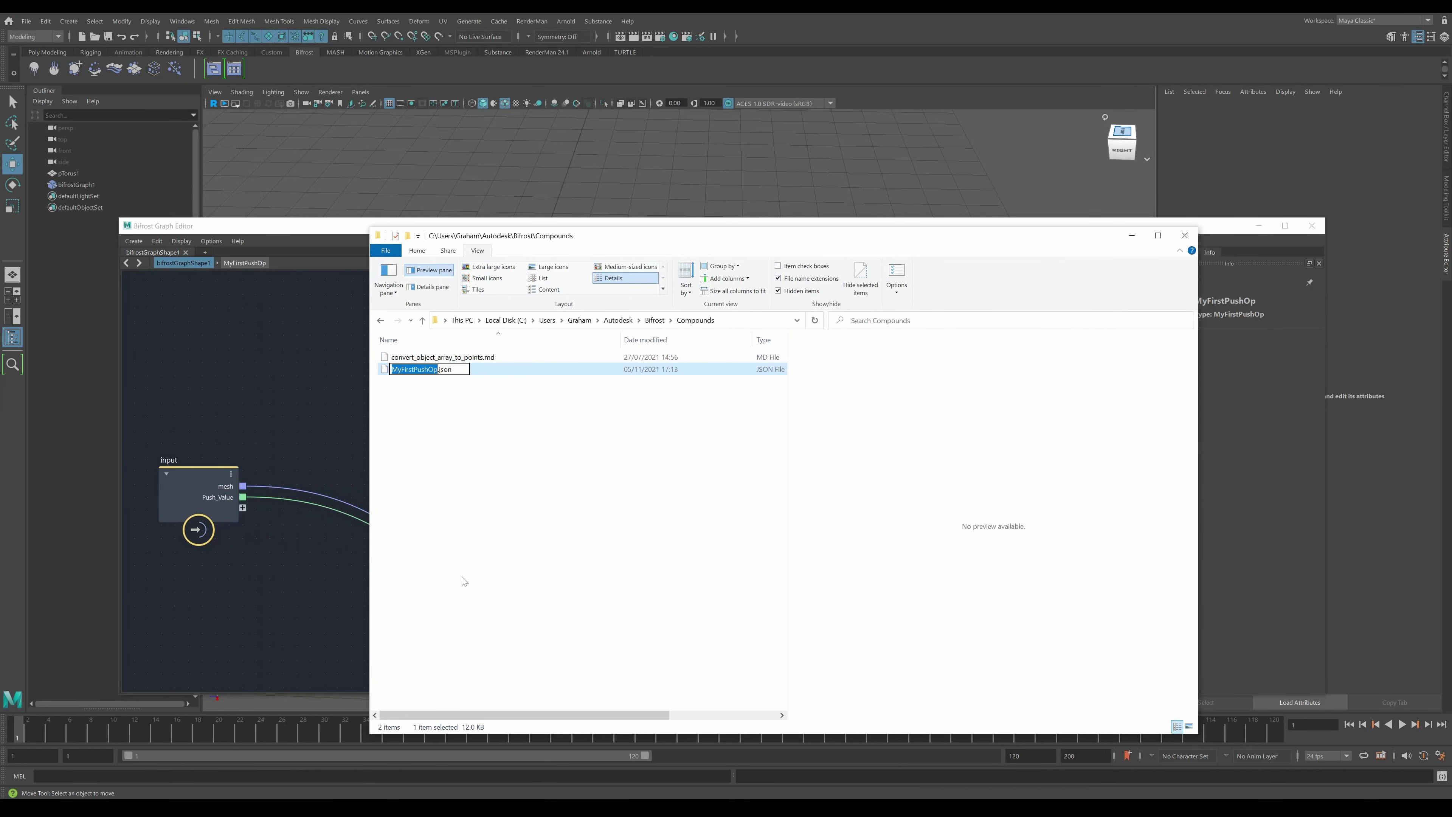
click(464, 566)
click(433, 357)
right_click(433, 359)
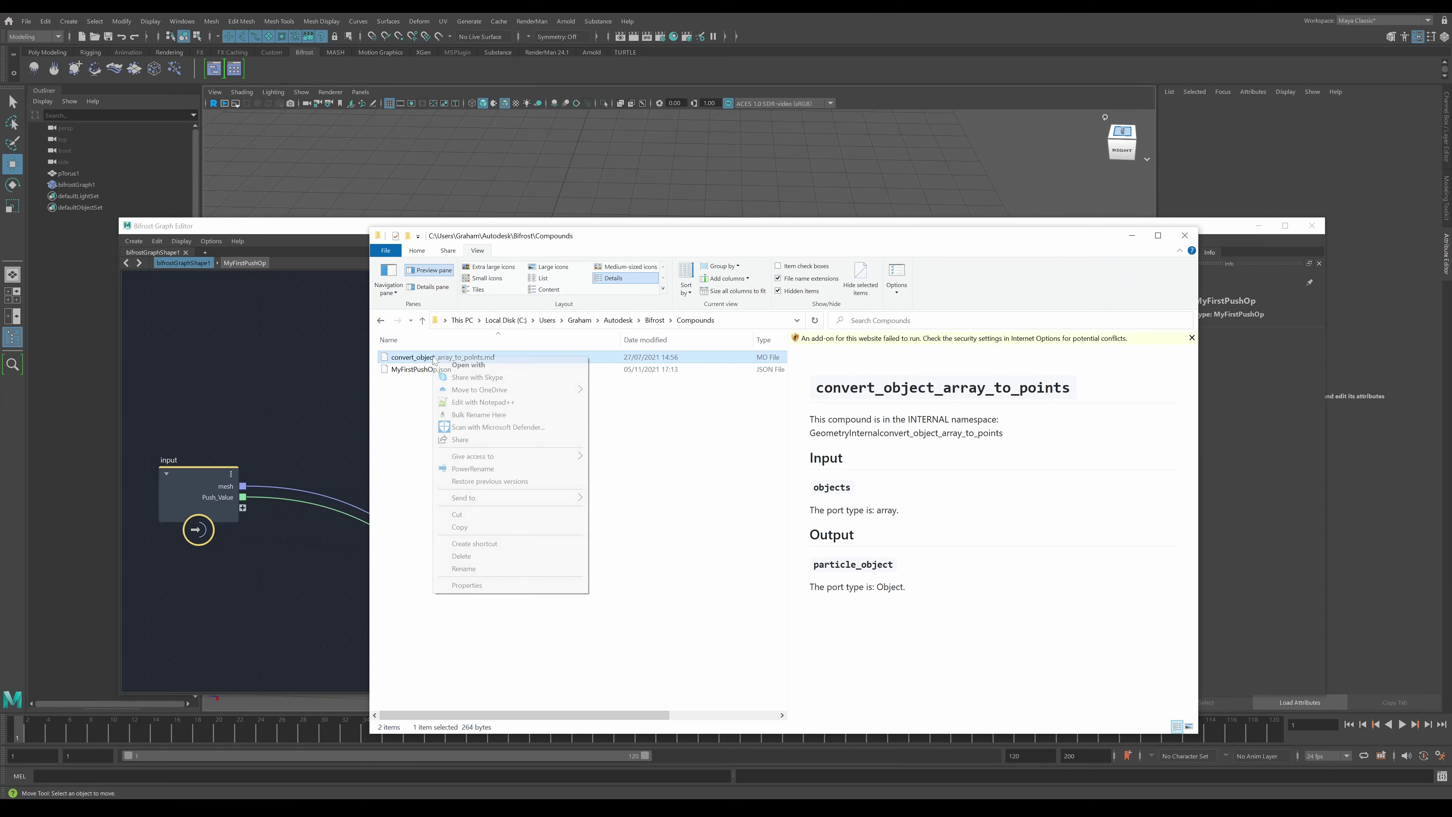
click(466, 569)
key(ctrl+v)
key(Return)
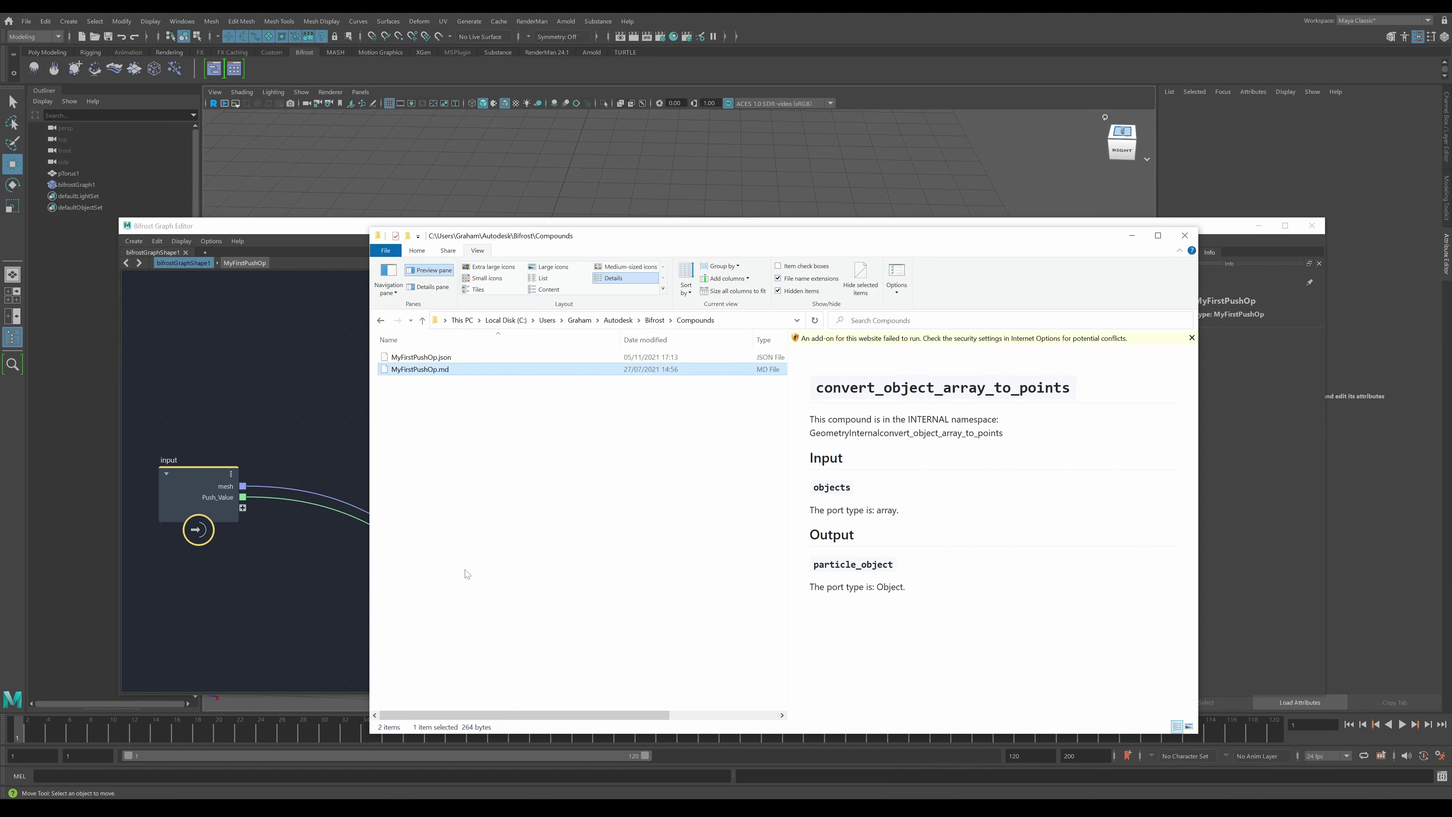
click(467, 574)
- Narrow the preview area and open MyFirstPushOp.md for editing in Notepad++
drag(787, 449, 989, 454)
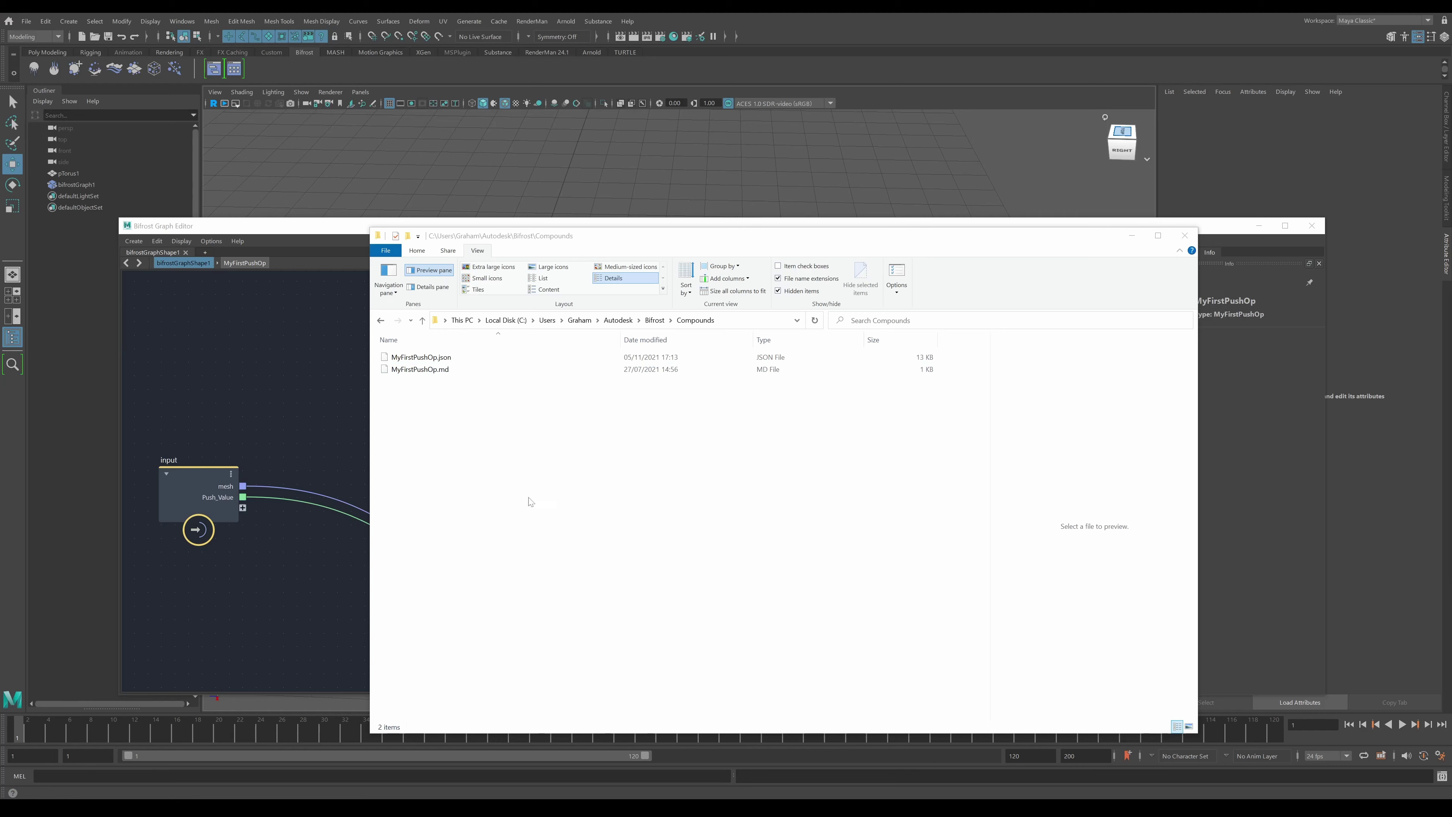
click(418, 373)
right_click(417, 371)
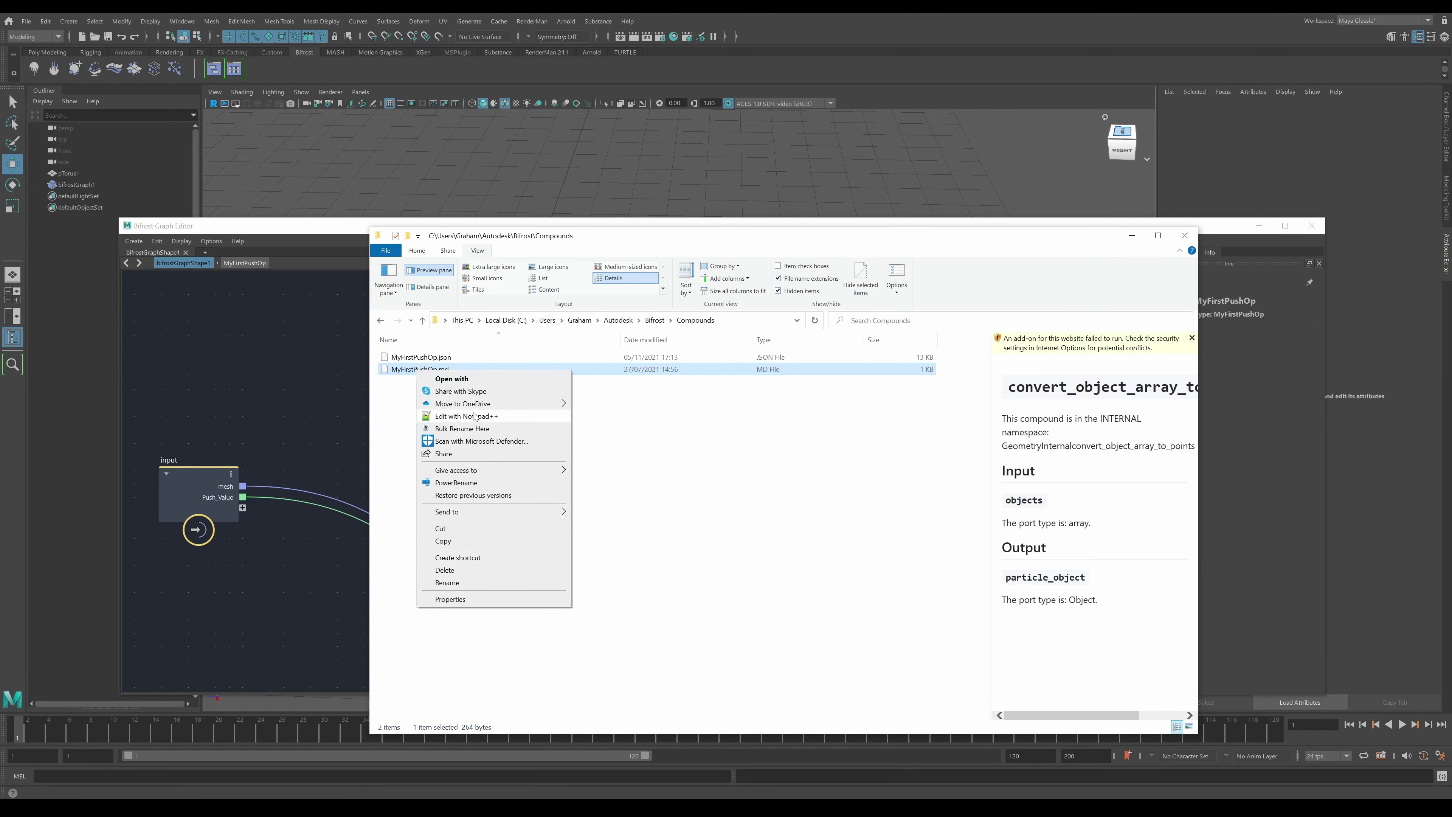
click(474, 416)
drag(709, 157, 734, 199)
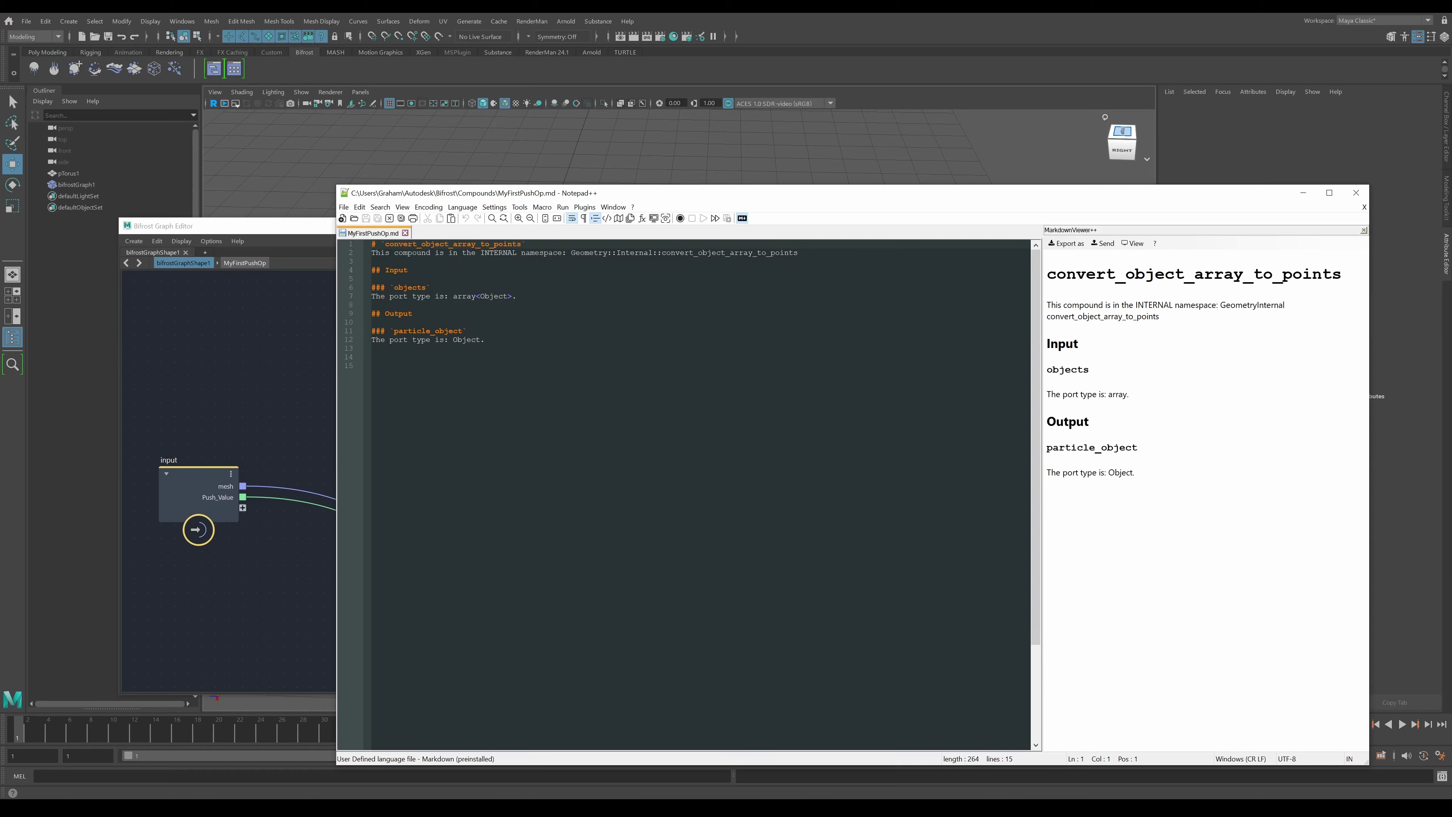
- Replace the Markdown title with "My First Push Deformer" and save the file
drag(522, 243, 385, 243)
text(My First Push )
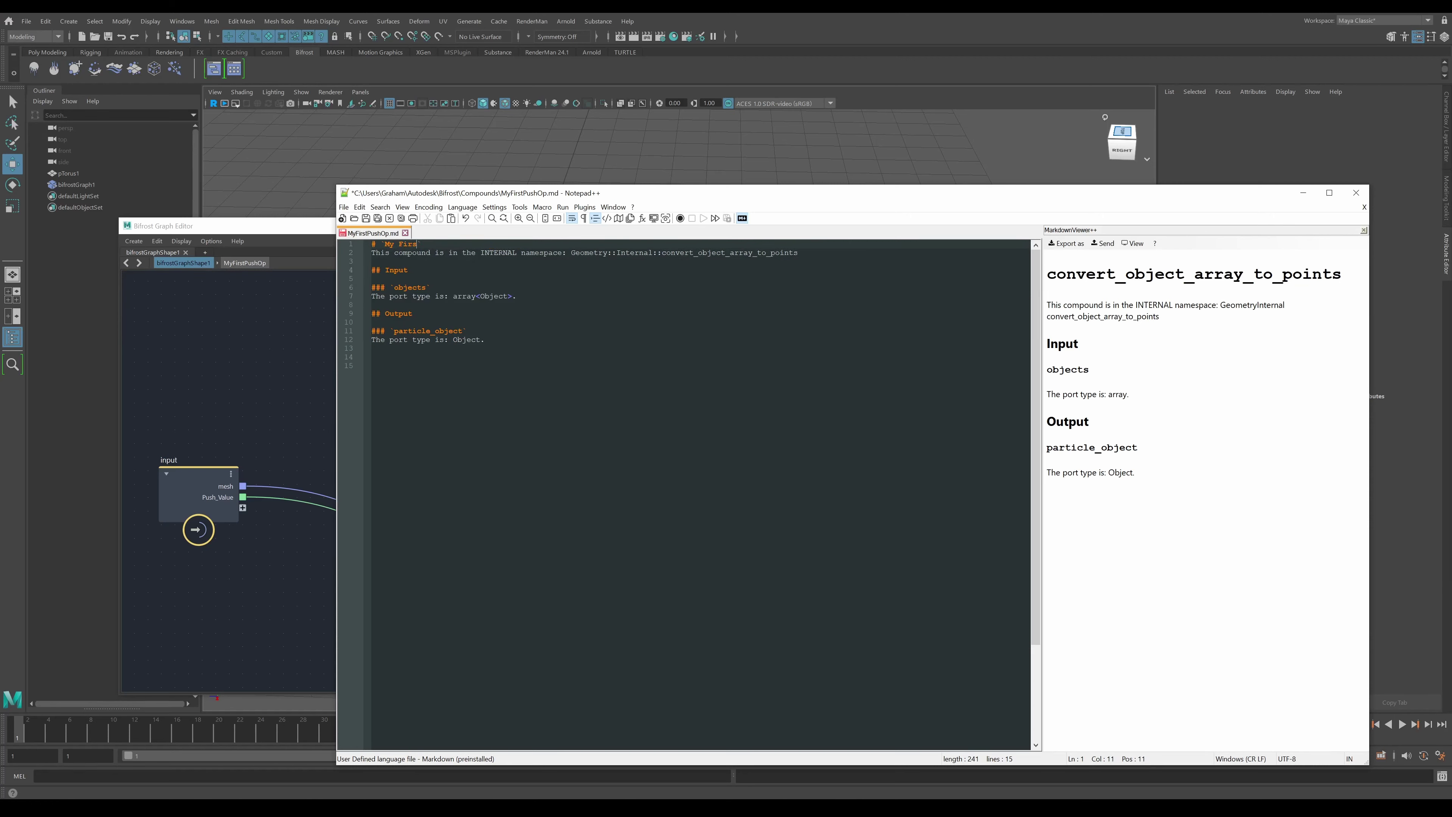
text(o)
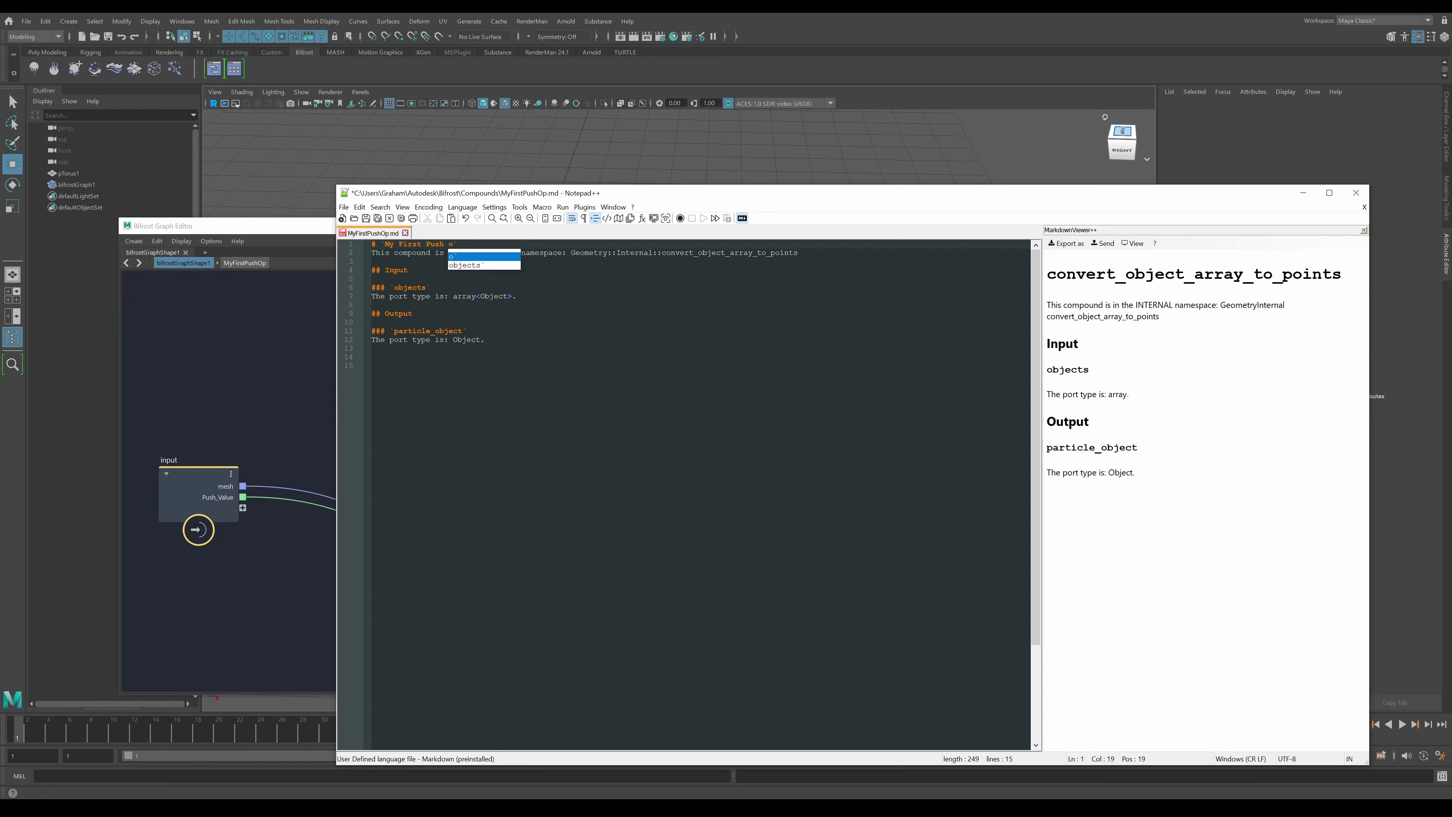
key(BackSpace)
text(Deformer)
click(372, 365)
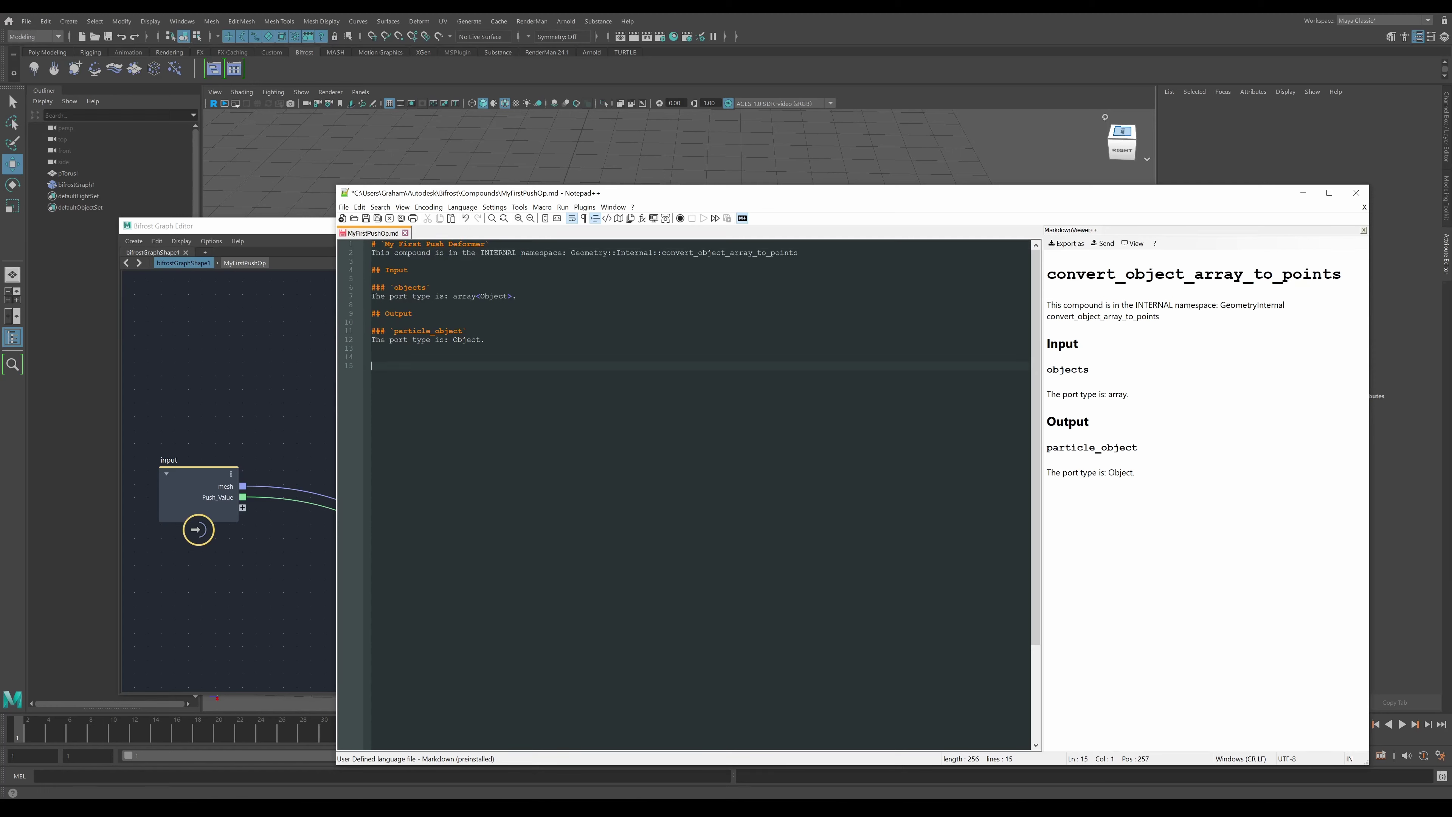
click(366, 219)
click(400, 261)
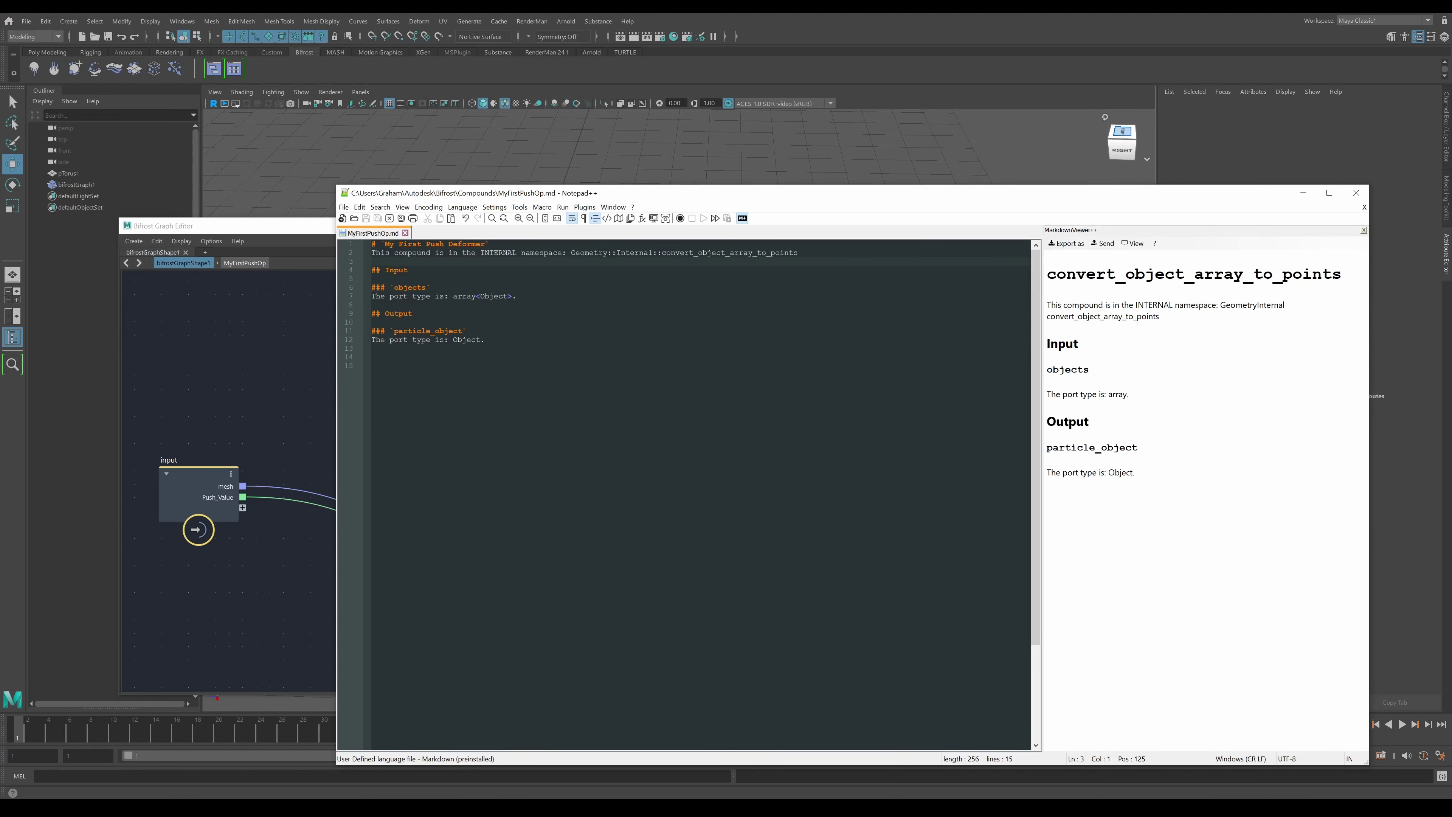
- Replace the description line under the title with "This is my first Bifrost Deformer" and save the Markdown file
drag(800, 252, 372, 252)
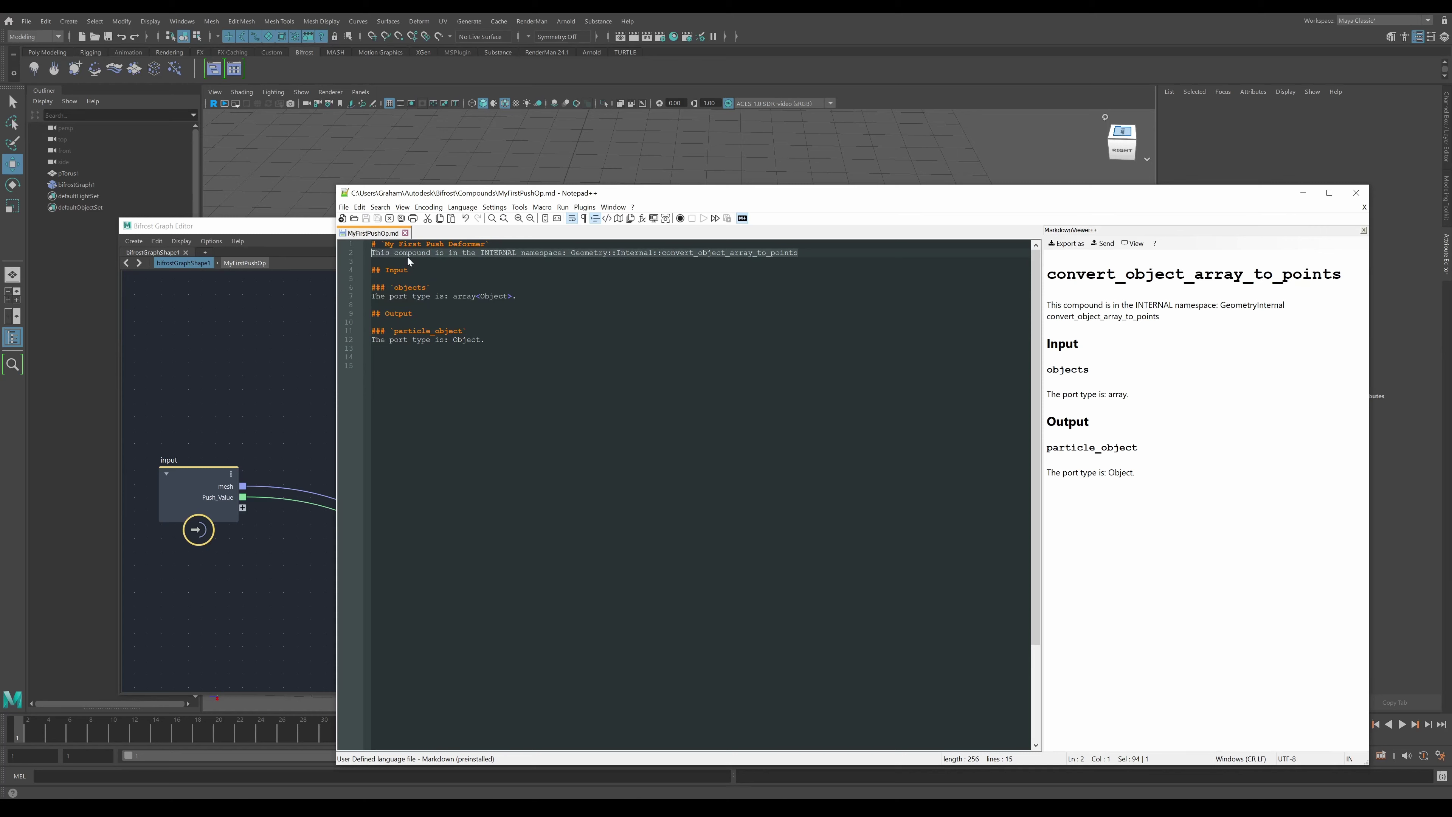
text(This is my first Bif)
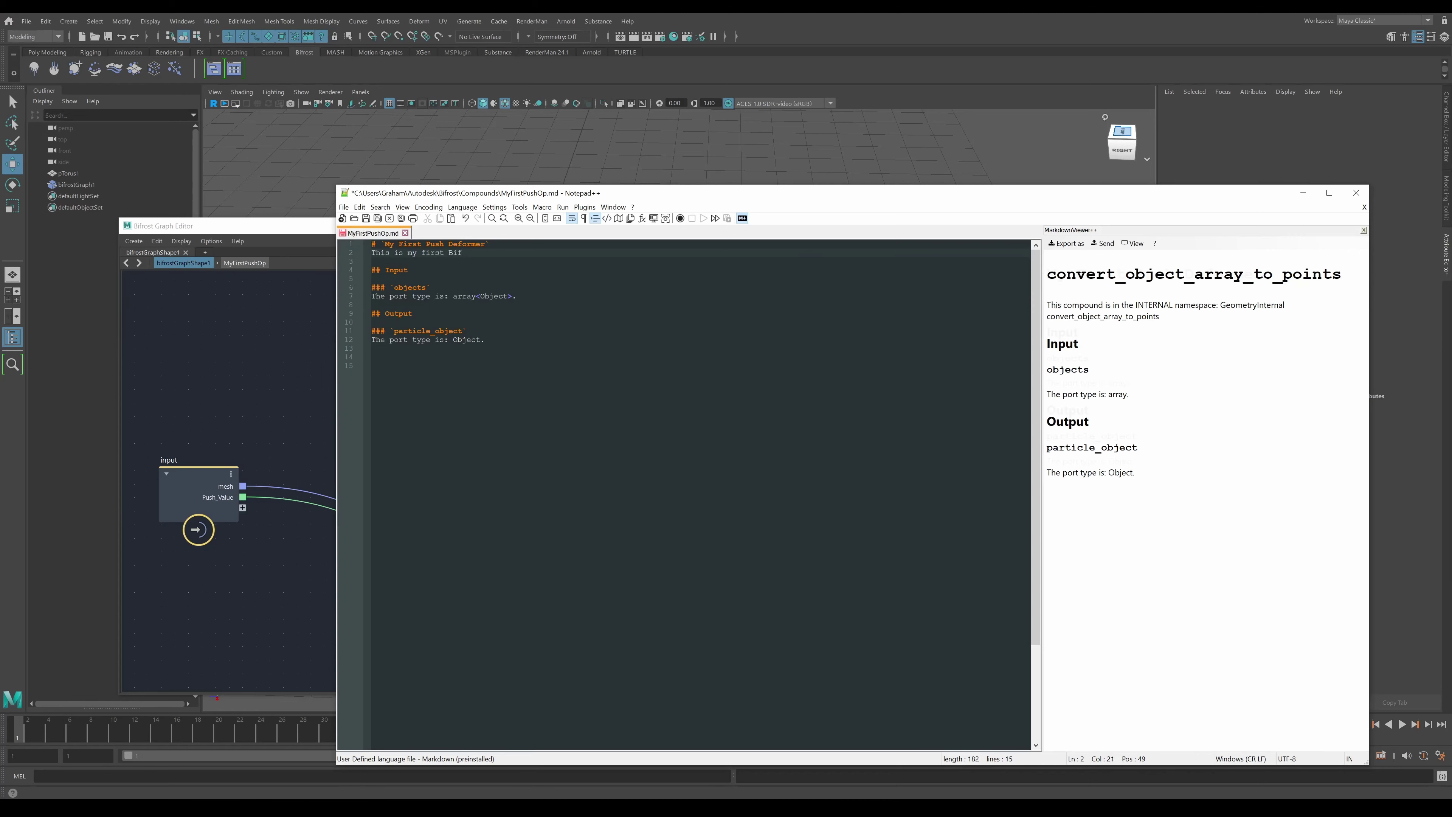
text(rost Deformer`)
key(ctrl+s)
key(Down)
key(Down)
key(Down)
key(Down)
key(Down)
key(Down)
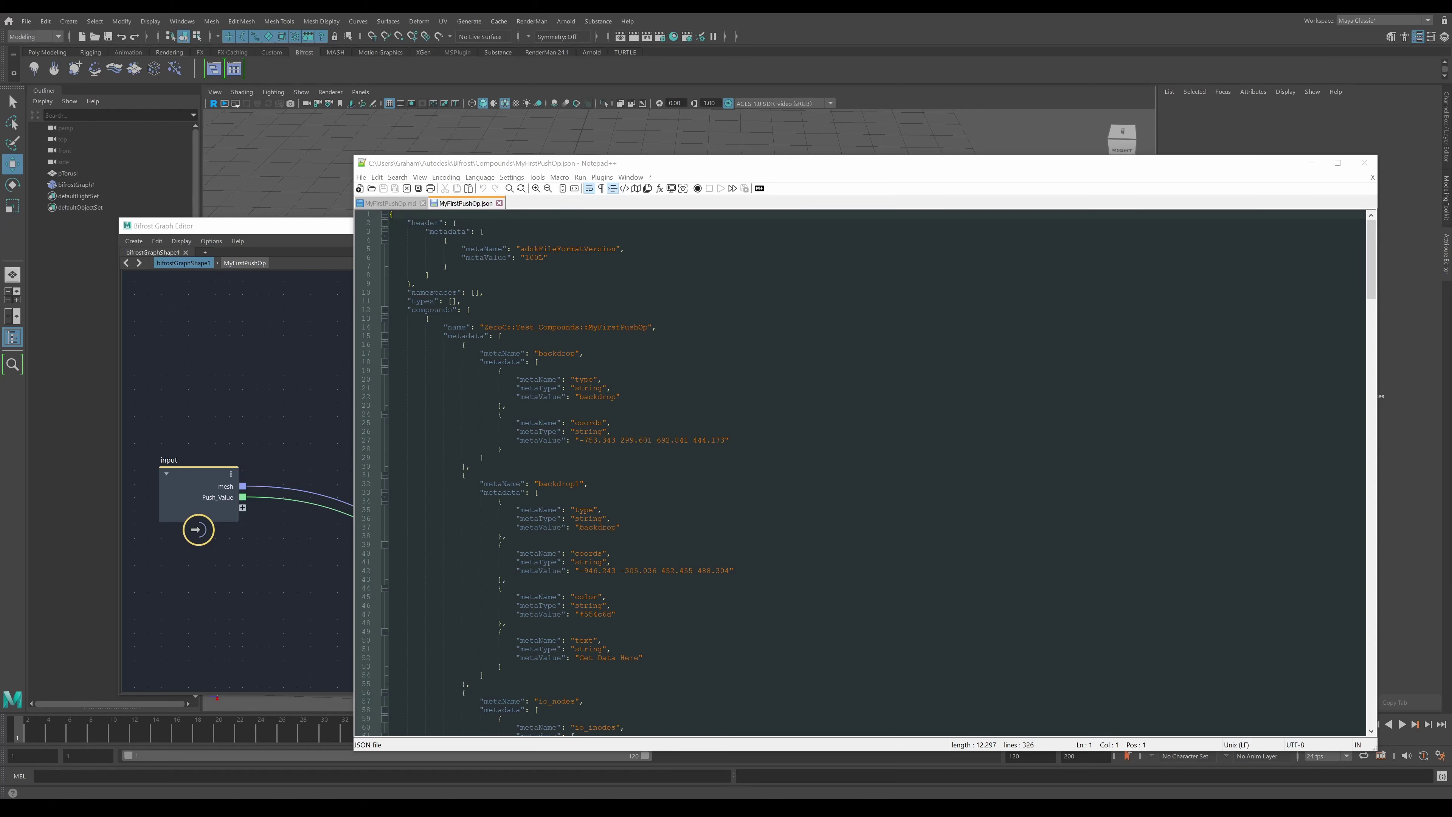
- In MyFirstPushOp.json, start a new block at the top of the compound's metadata list with metaName "documentation"
mouse_move(1370, 262)
mouse_down()
mouse_move(1355, 563)
mouse_move(1374, 649)
mouse_move(1364, 246)
mouse_move(1394, 690)
mouse_move(1337, 326)
mouse_move(1361, 236)
mouse_up()
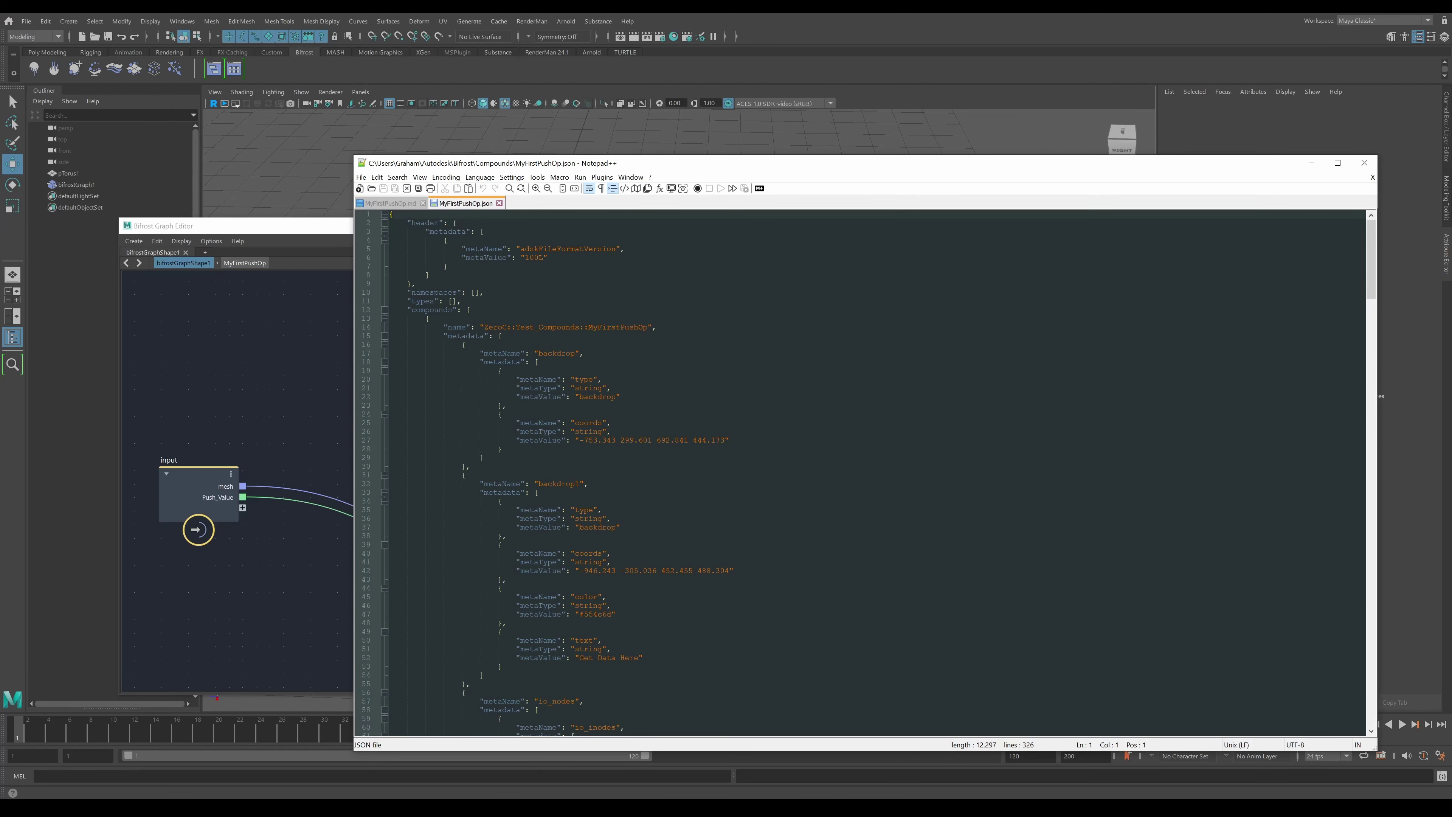
click(501, 335)
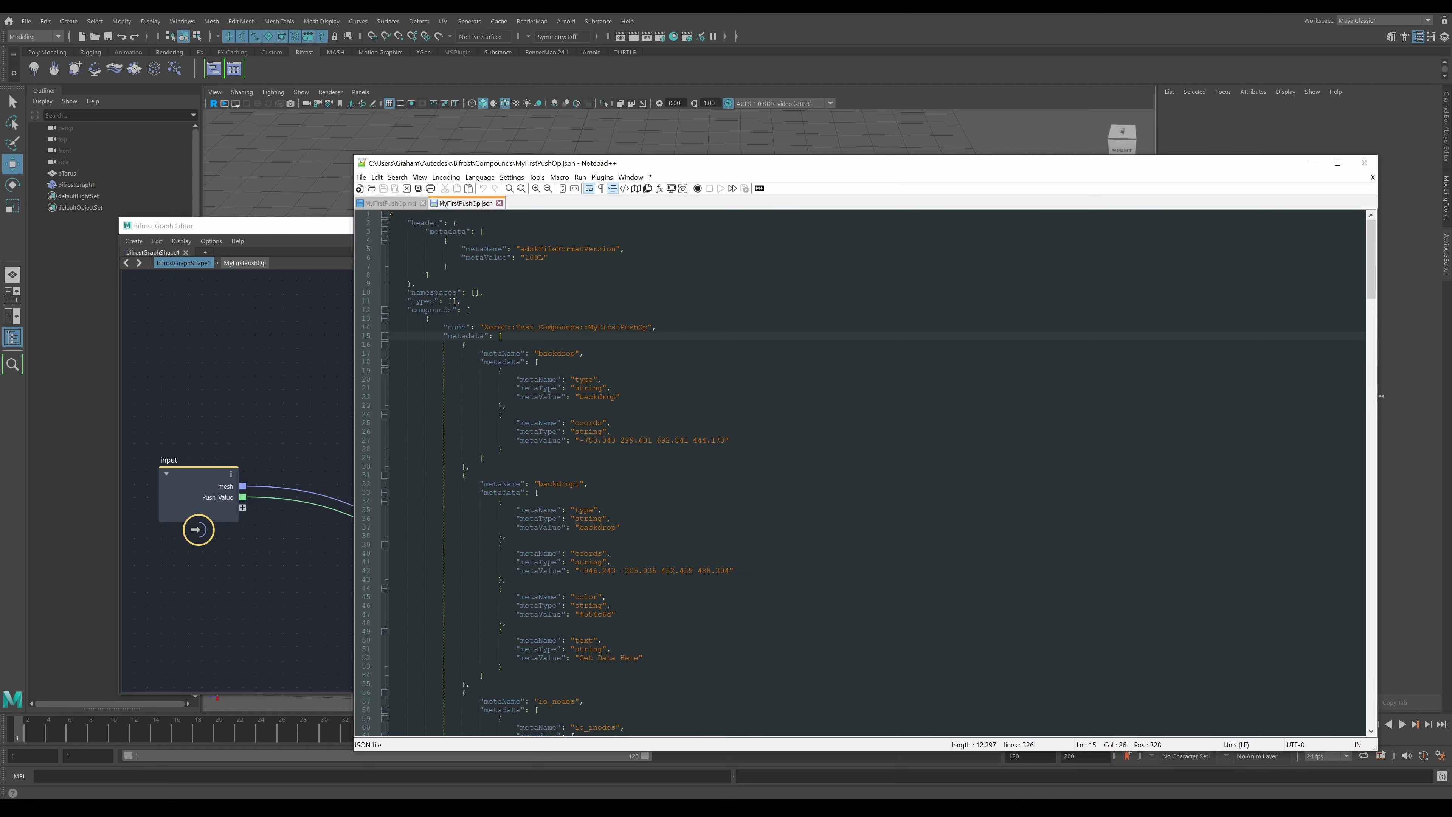
key(Return)
text([)
key(BackSpace)
text({)
key(Return)
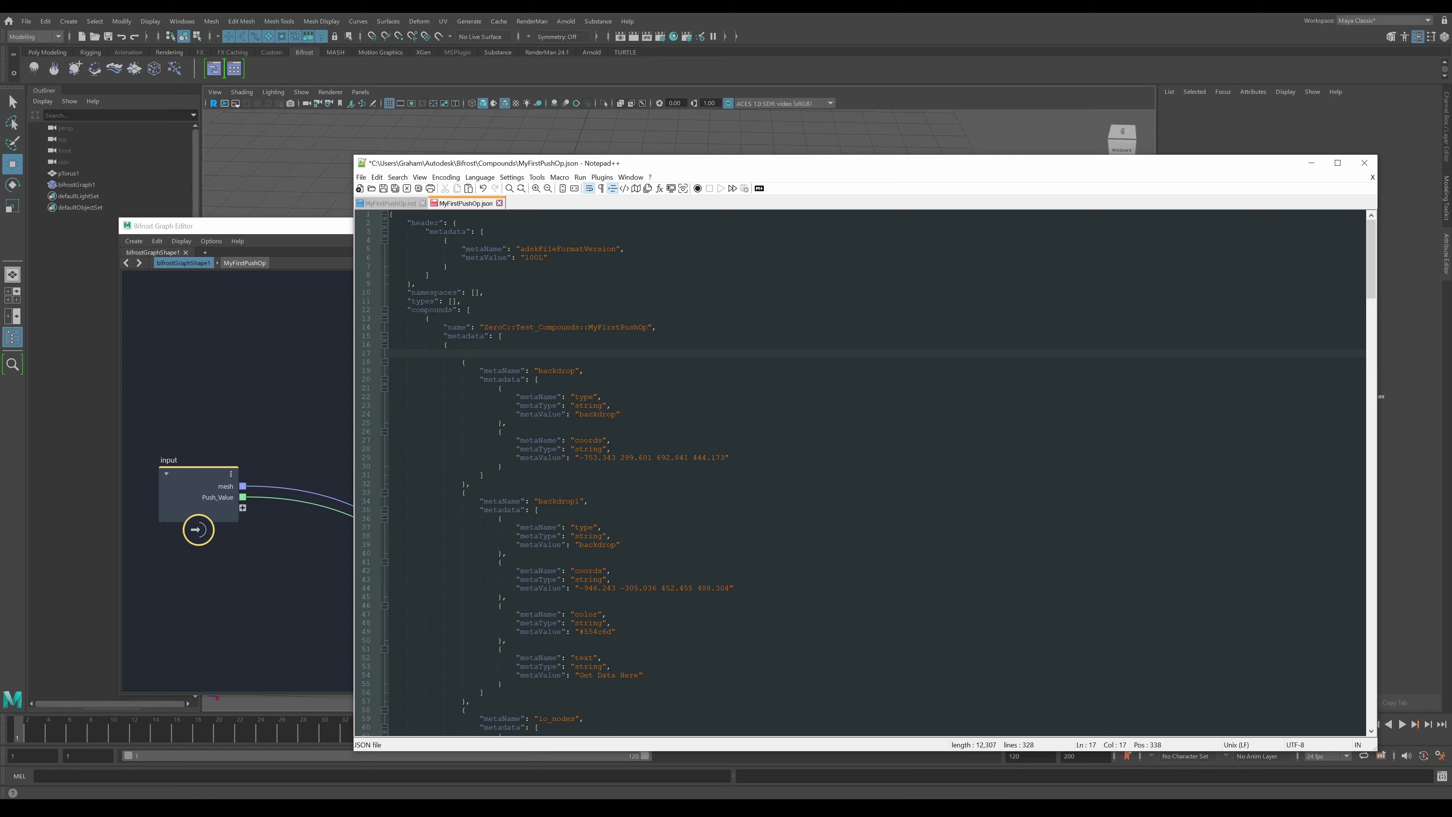
text("me)
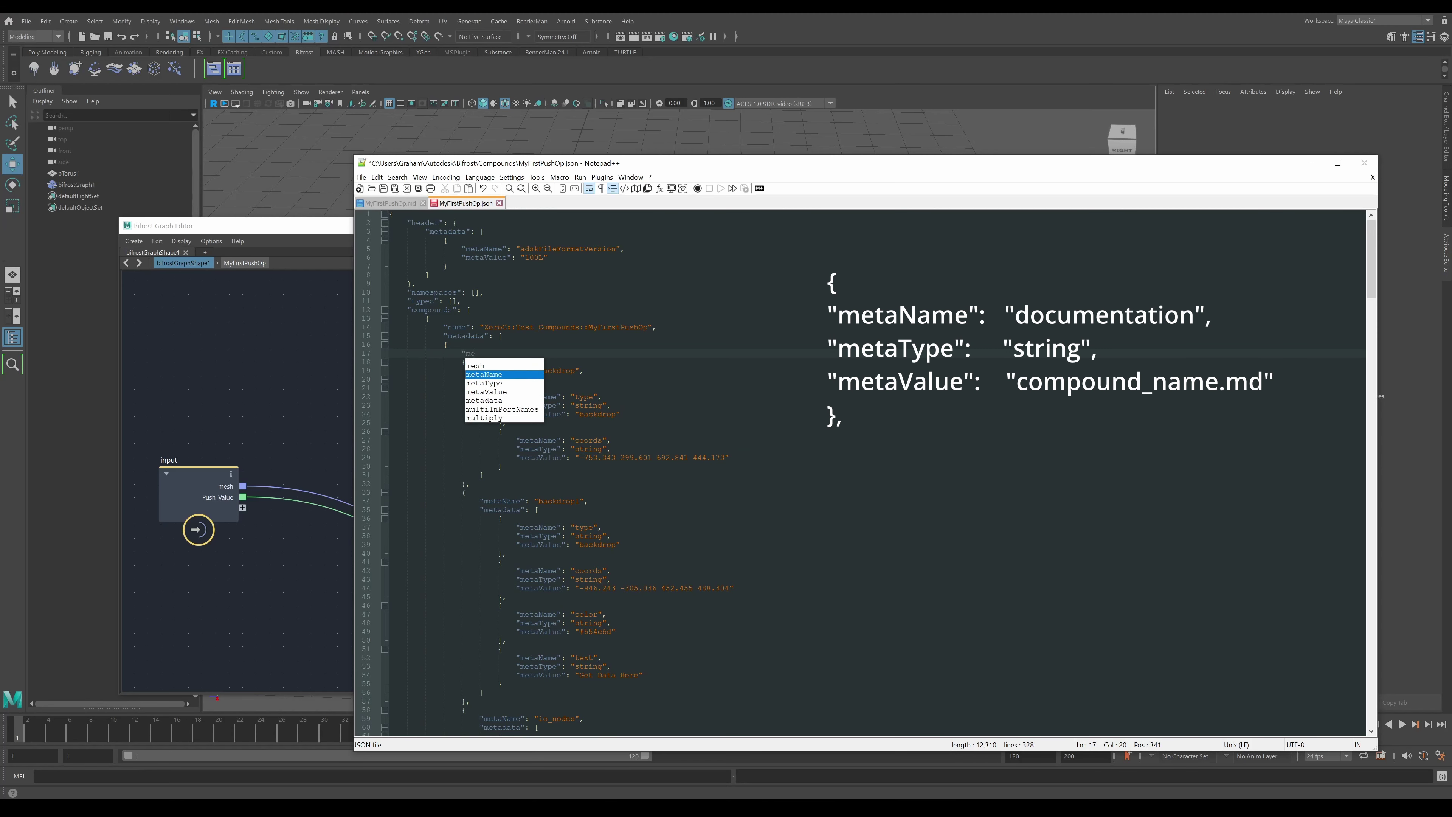
text(taName":)
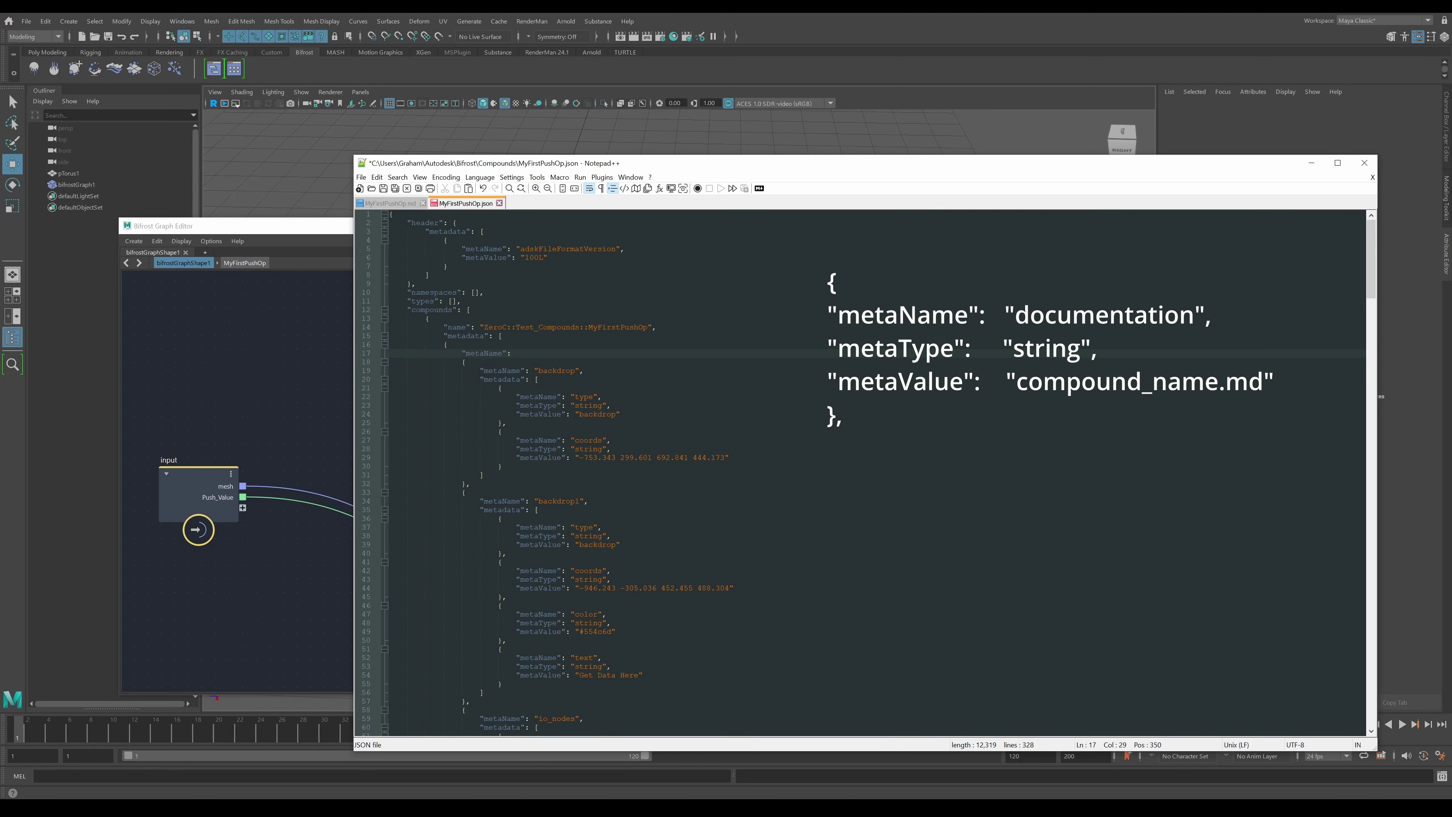
text( "documentation",)
key(Return)
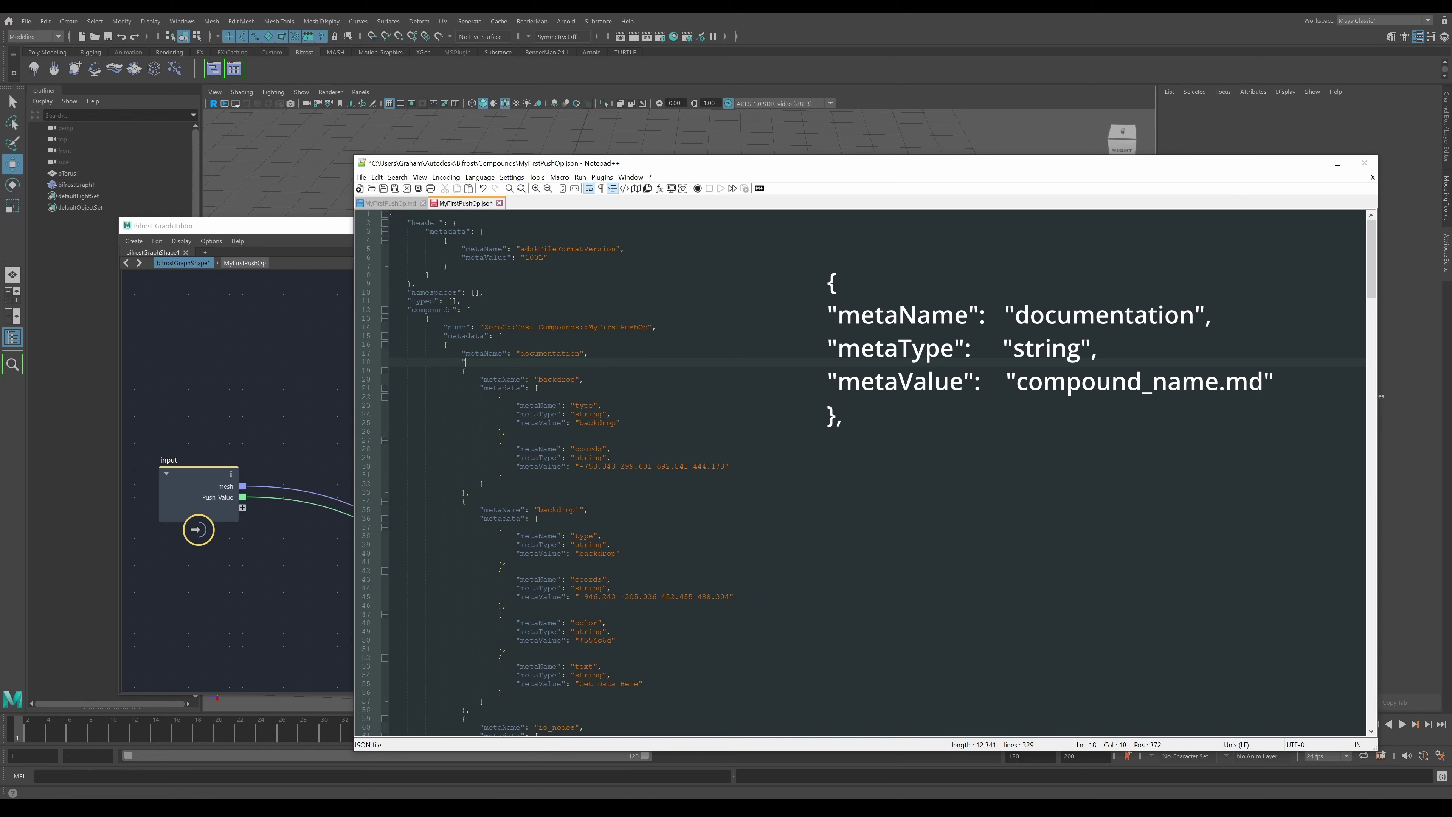
- Complete the documentation block with metaType "string" and metaValue "MyFirstPushOp.md", closing it with a brace and comma
text("metaType": "string")
key(Return)
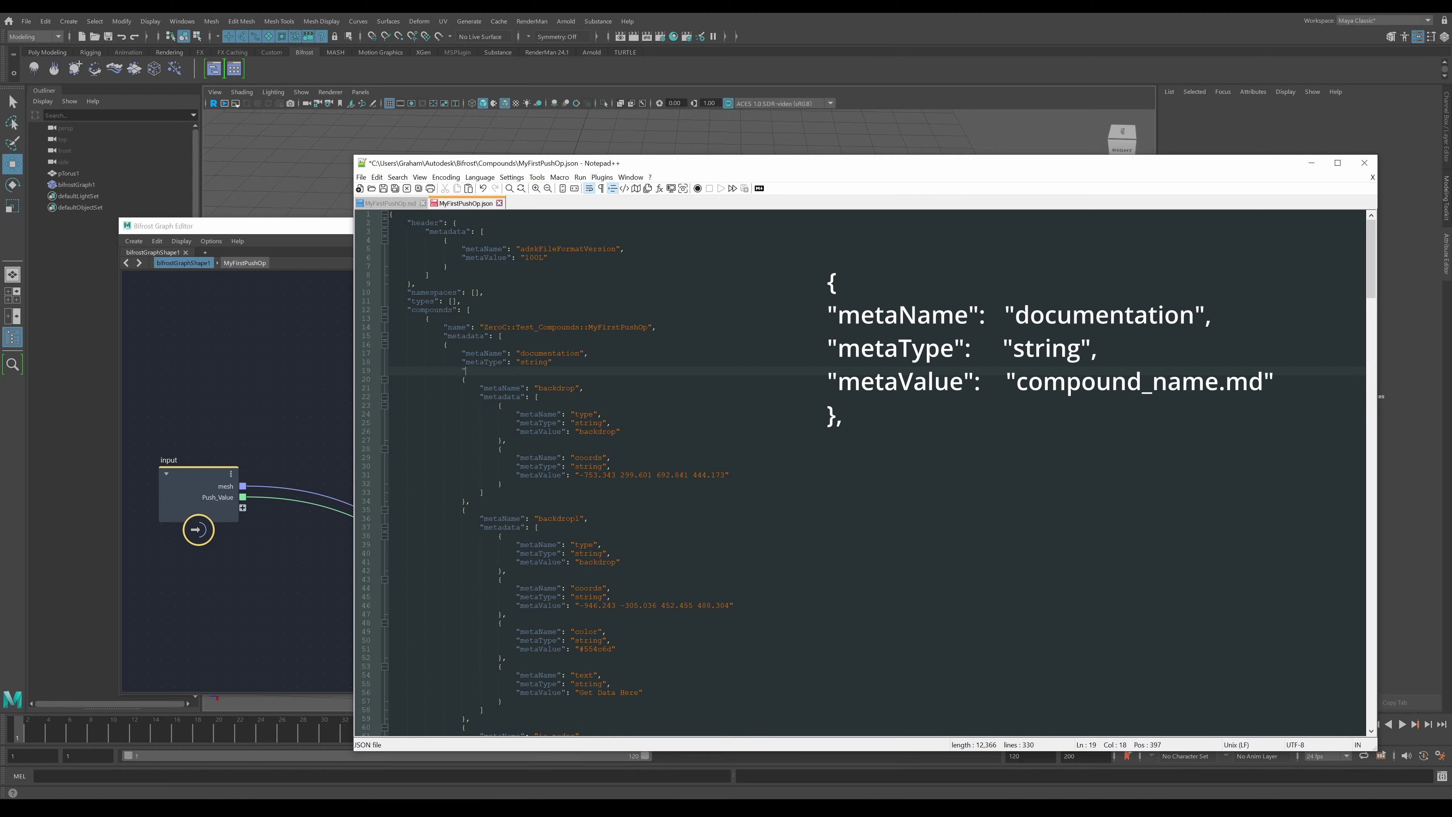
text(metaValue": "MyFirstPushOp.md" 			},)
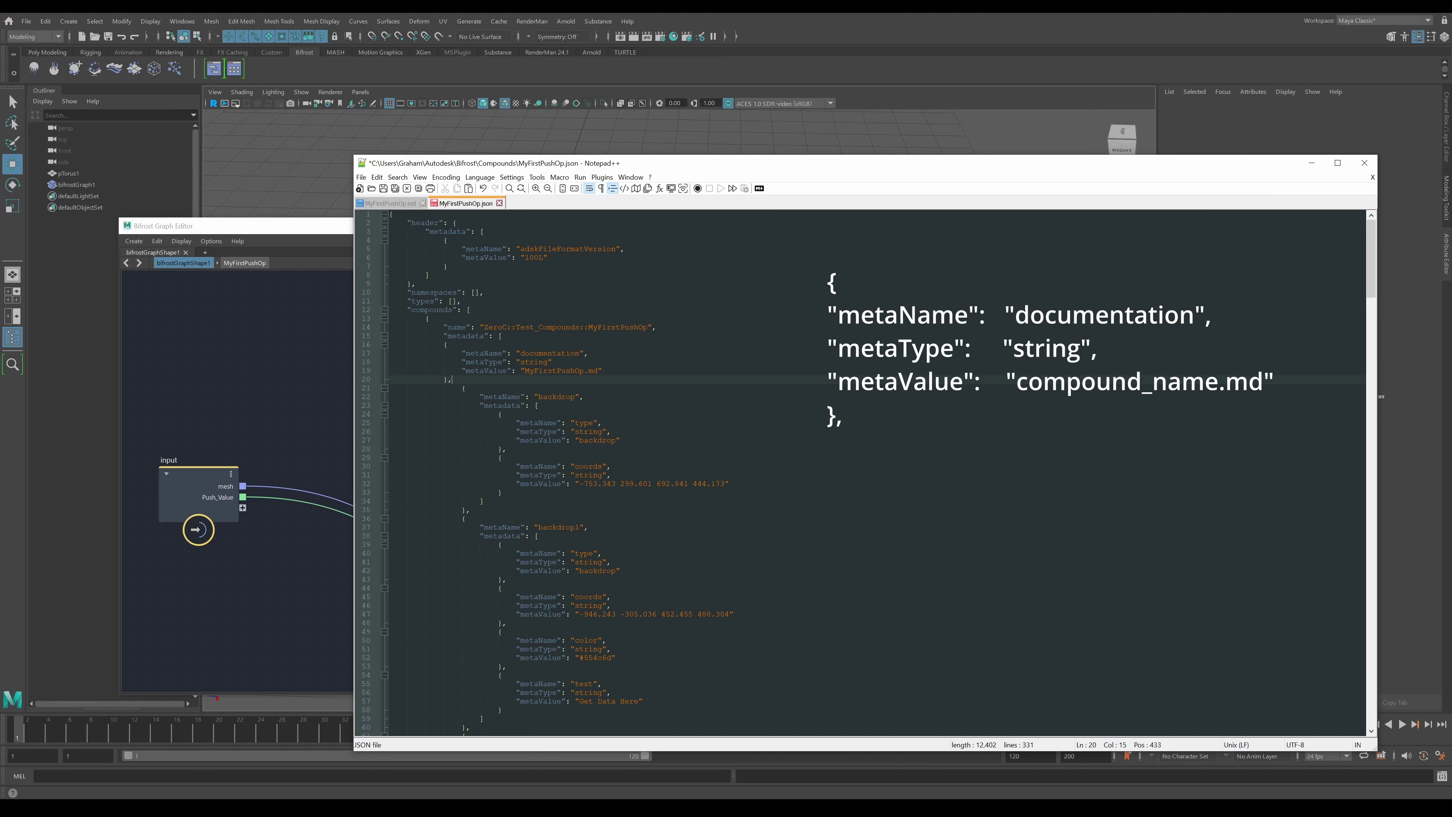
- Review the new documentation entry, save MyFirstPushOp.json, and close both the JSON and Markdown files
drag(602, 370, 390, 352)
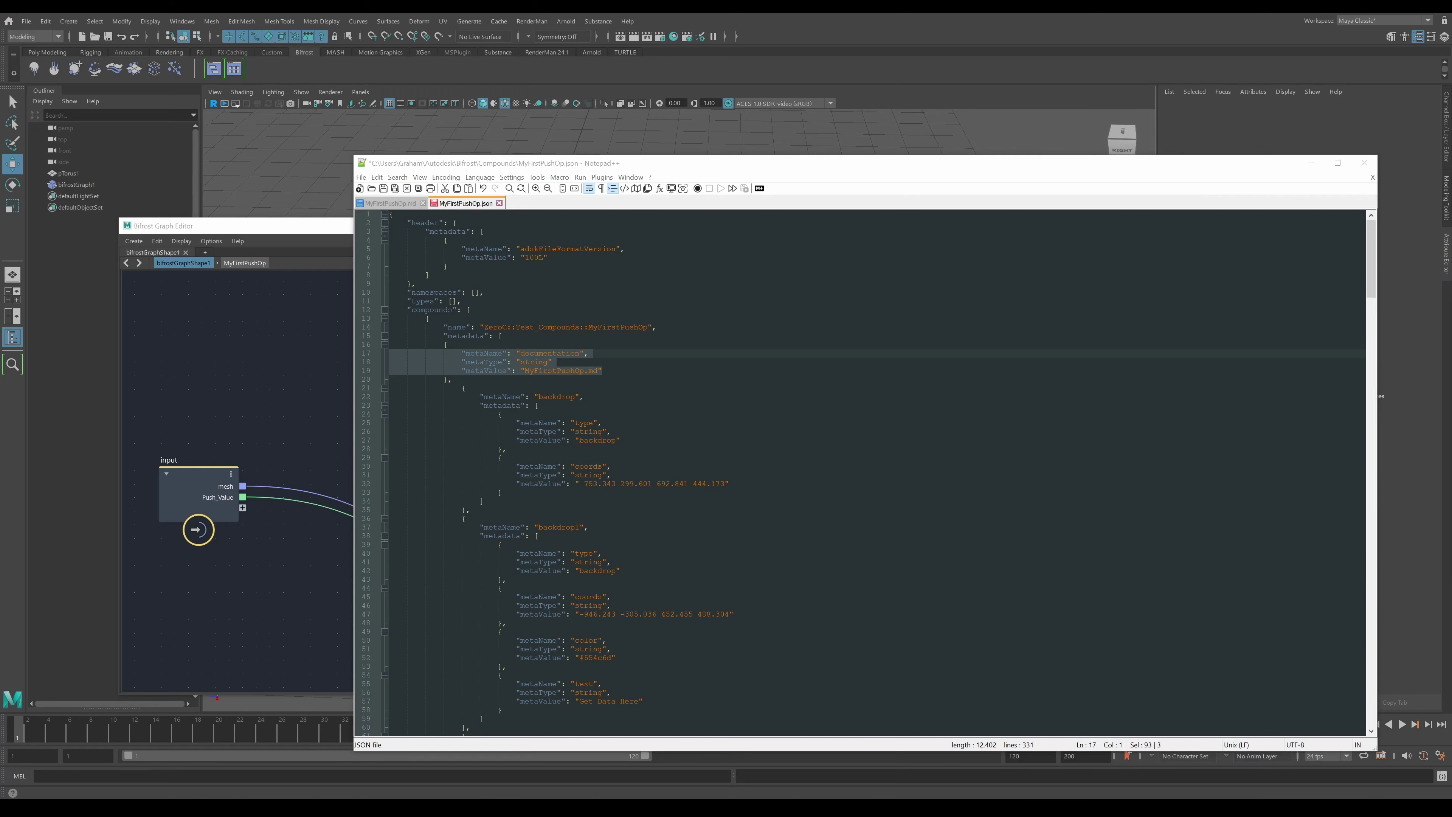
click(601, 370)
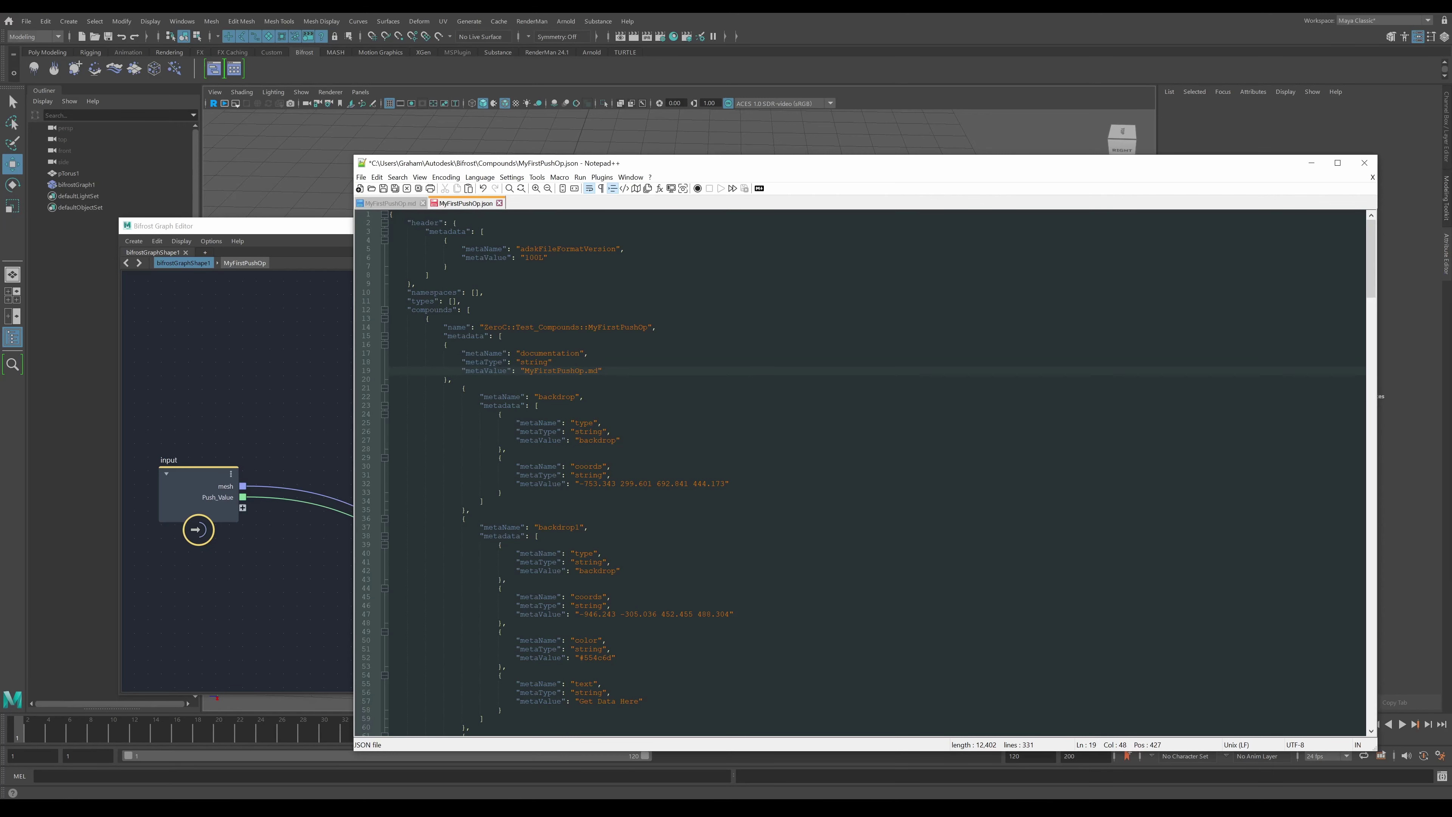
drag(602, 371, 388, 371)
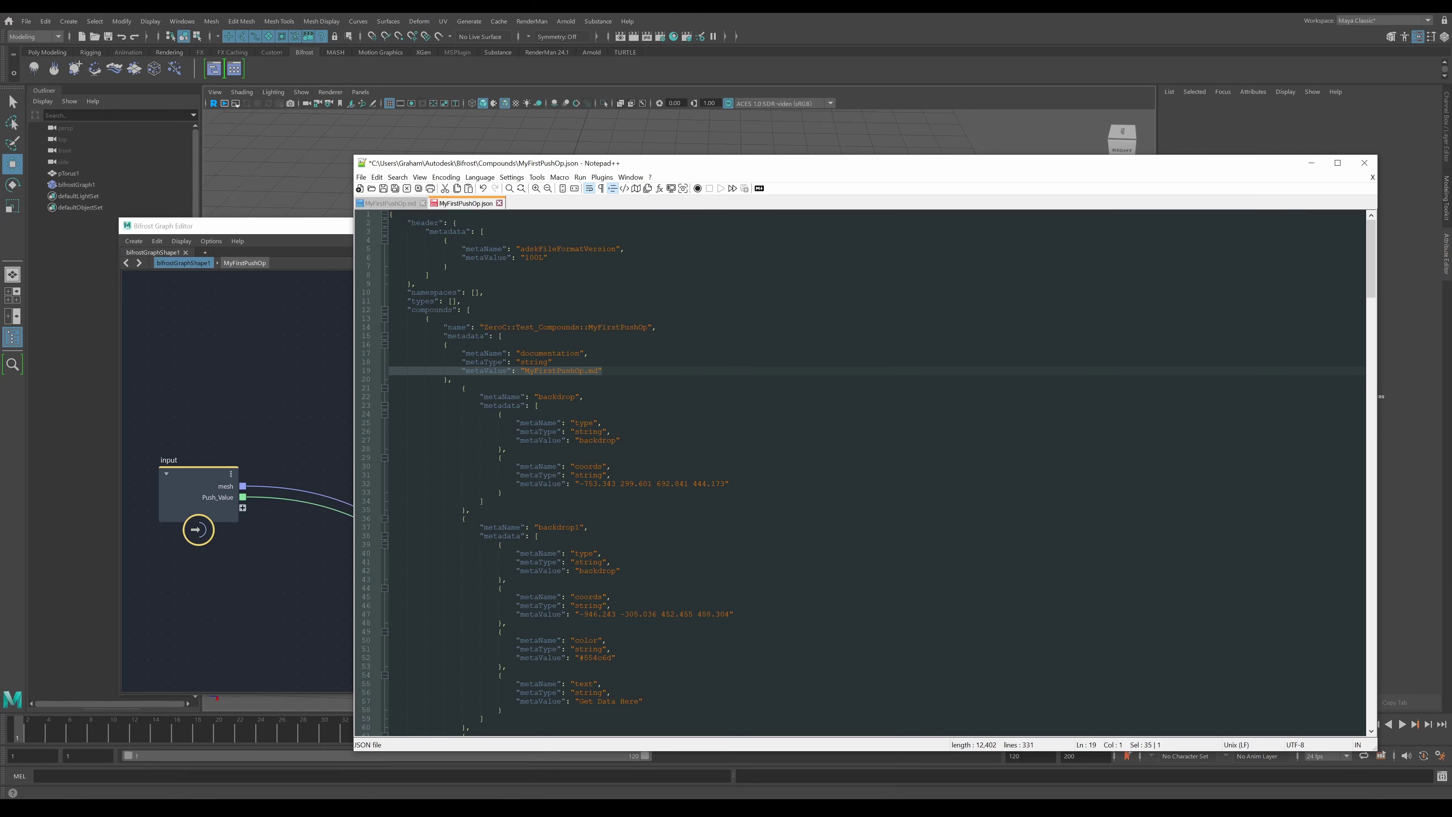
click(383, 189)
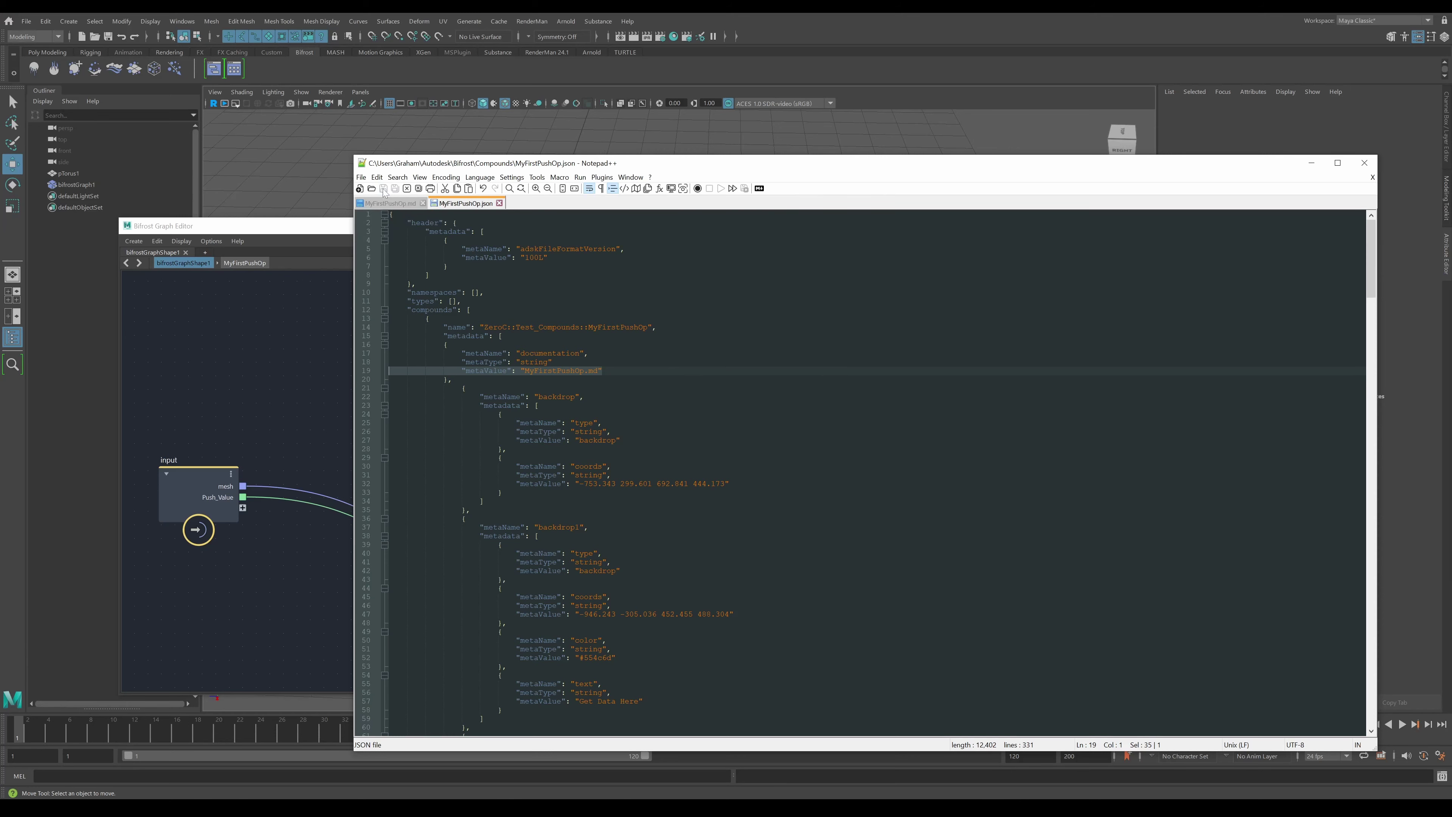
click(502, 336)
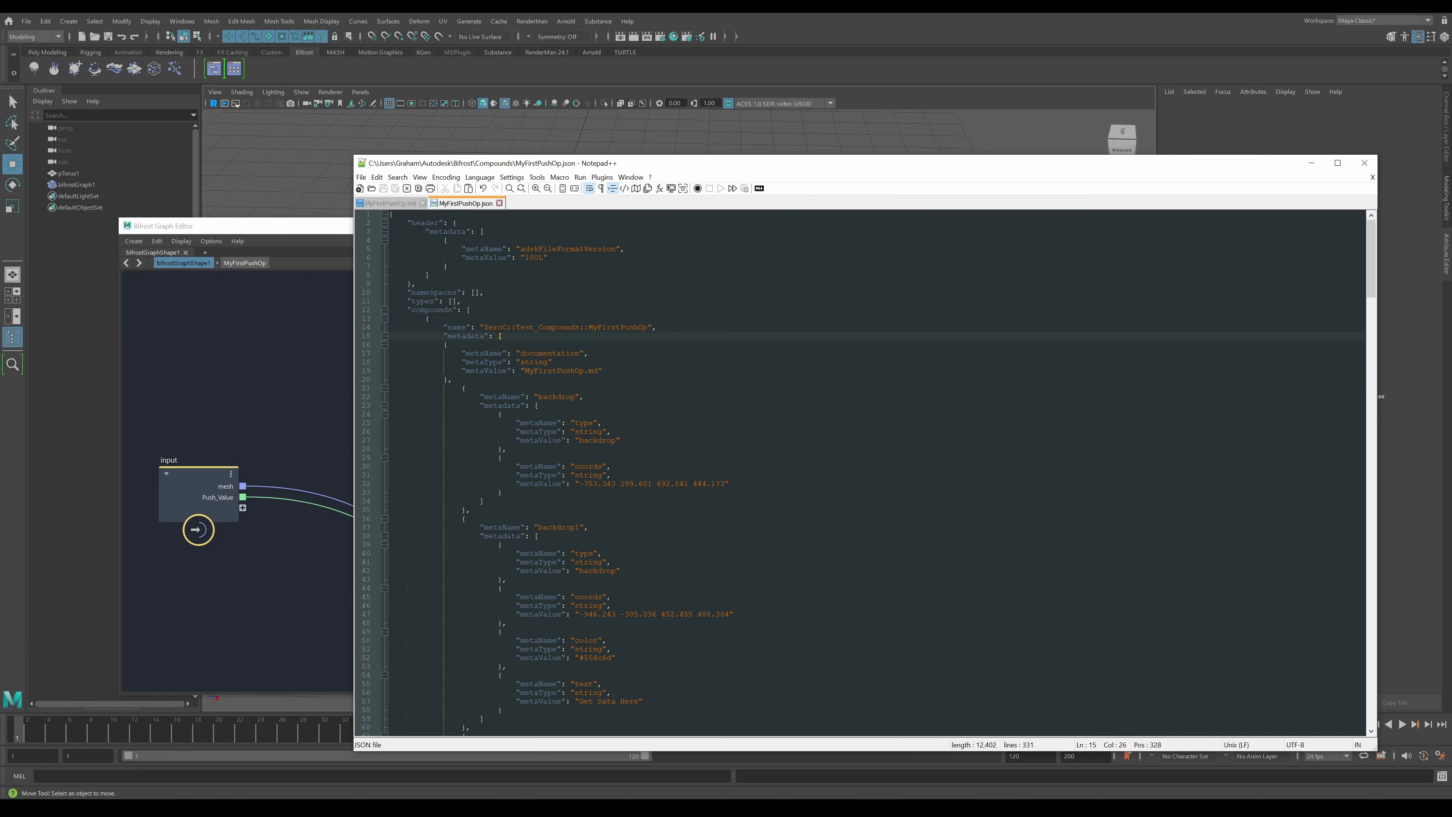
click(501, 413)
click(498, 203)
click(423, 204)
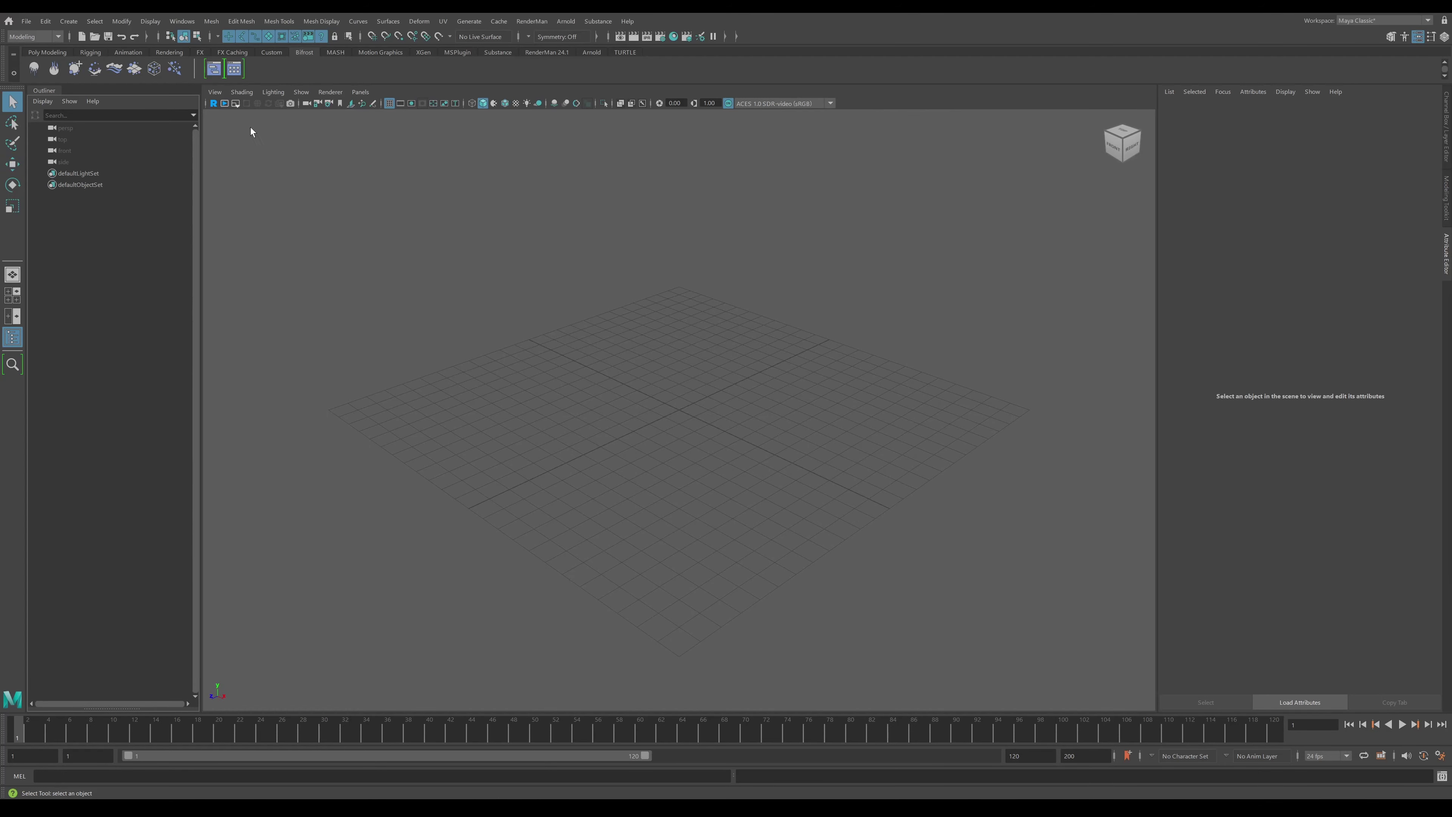
- Switch to Maya, create a new graph in the Bifrost Graph Editor and move its input node further from the output node
click(213, 69)
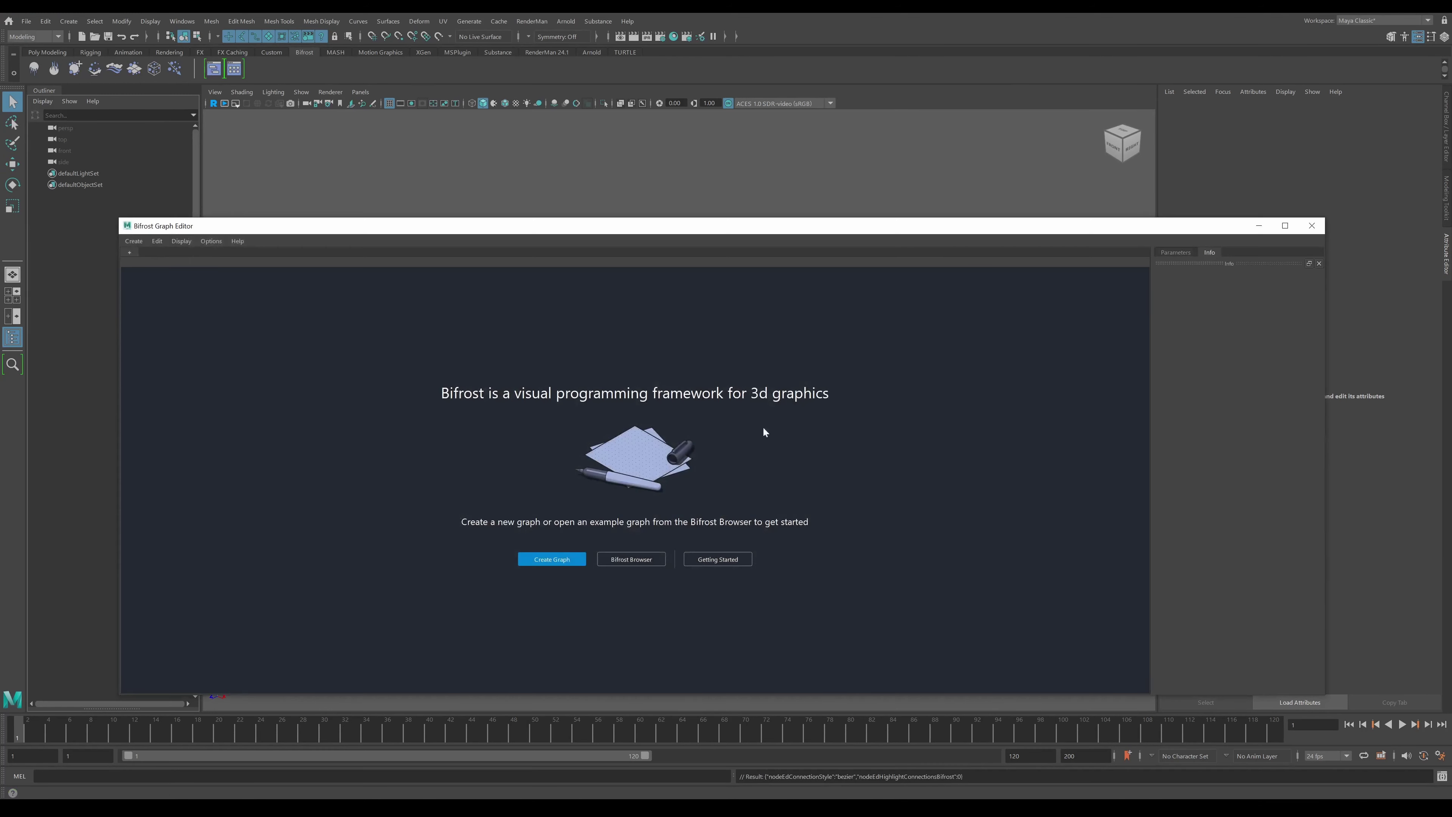
click(550, 559)
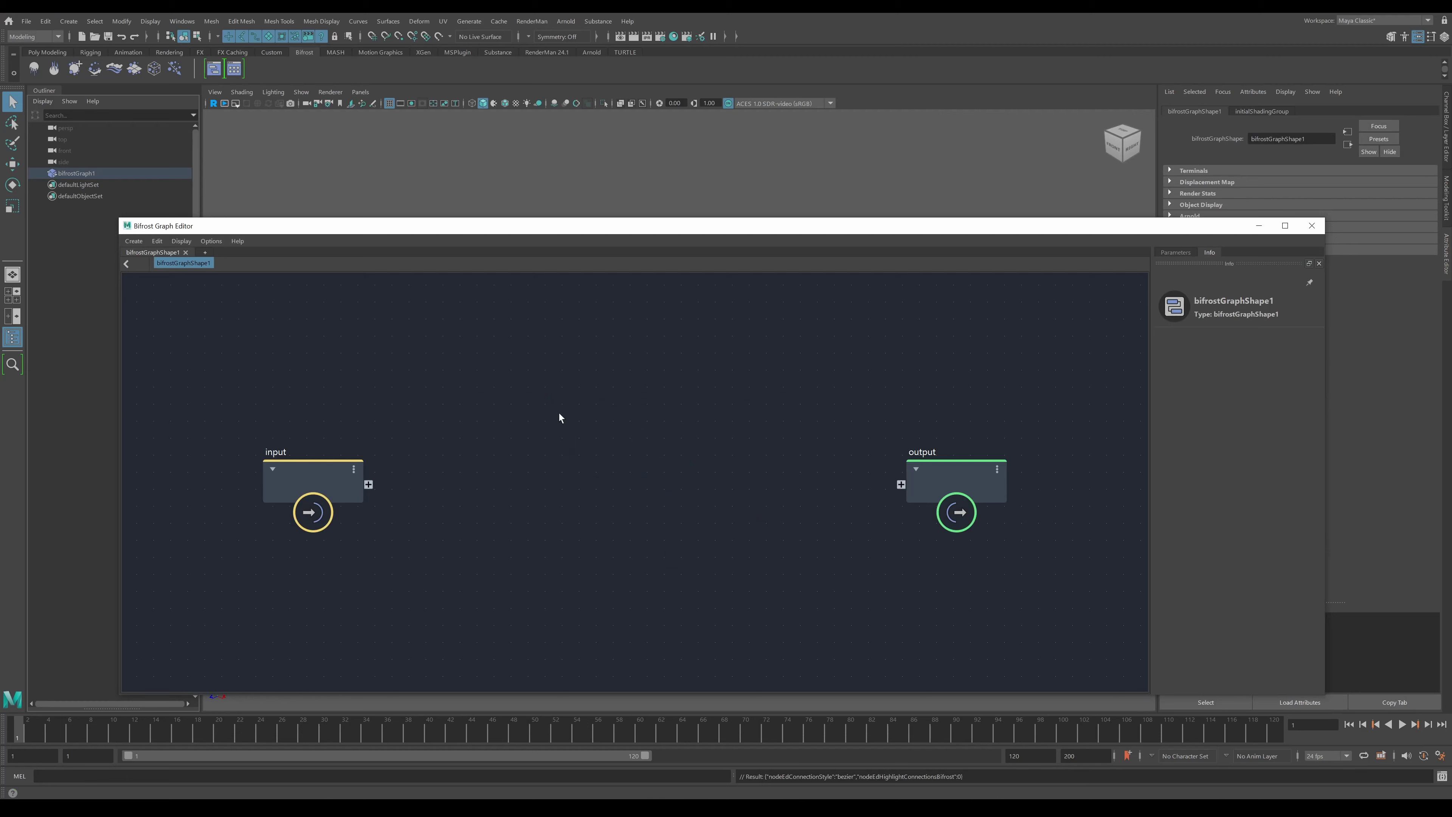
click(297, 475)
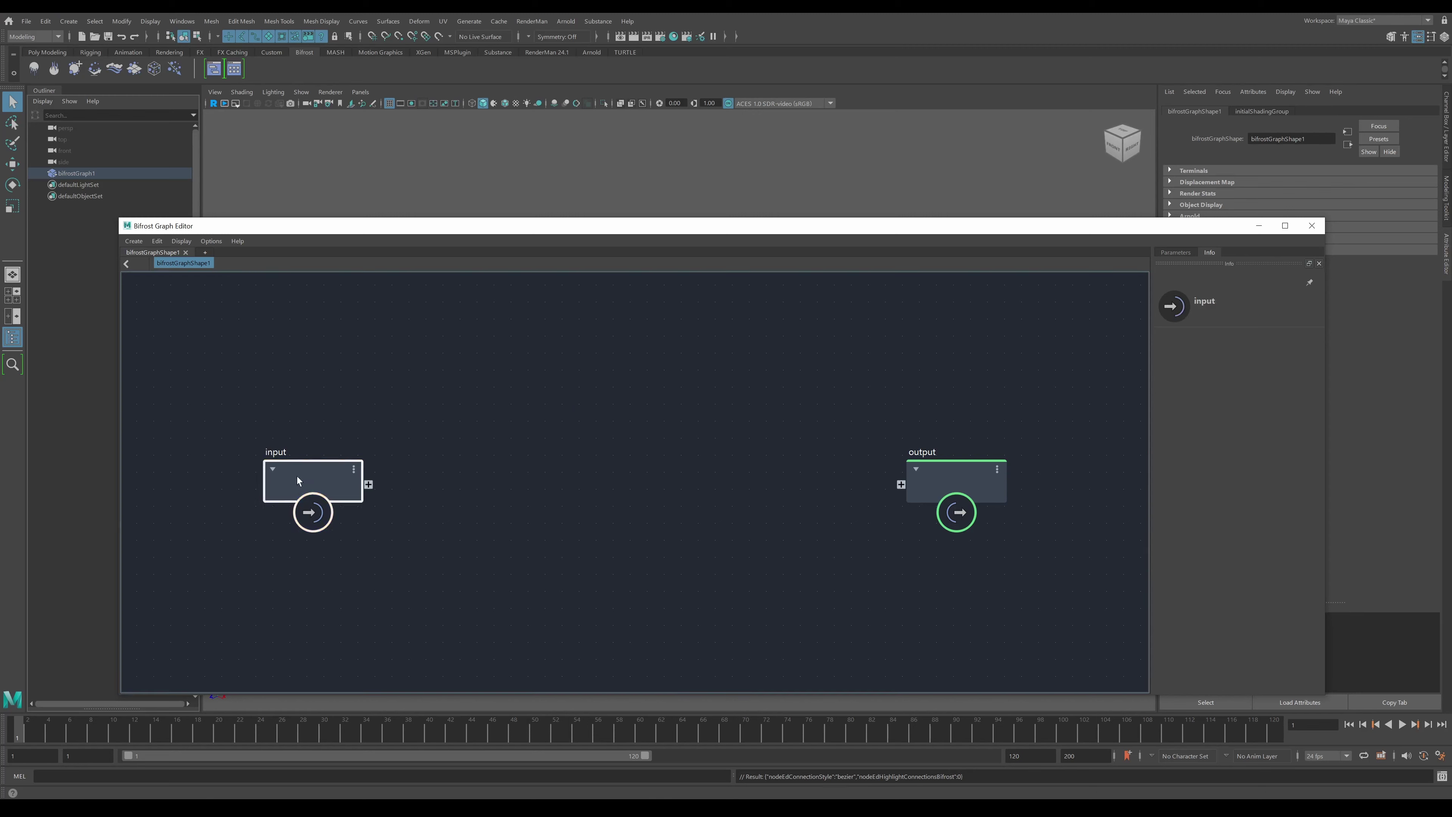
drag(298, 476, 249, 478)
click(490, 441)
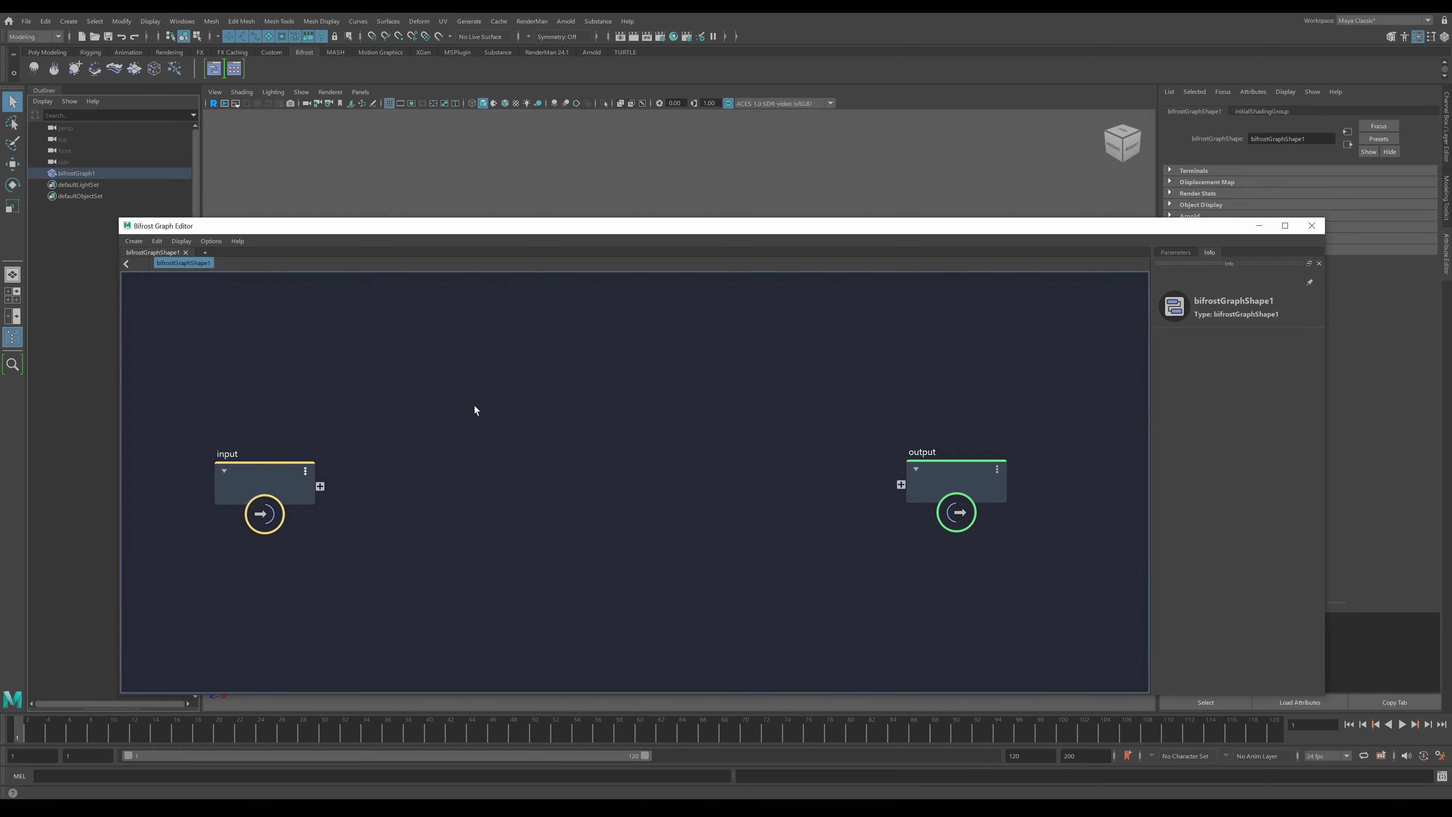
- Add the published MyFirstPushOp compound between the input and output nodes, and move the graph editor window lower
key(Tab)
mouse_move(522, 469)
mouse_move(590, 470)
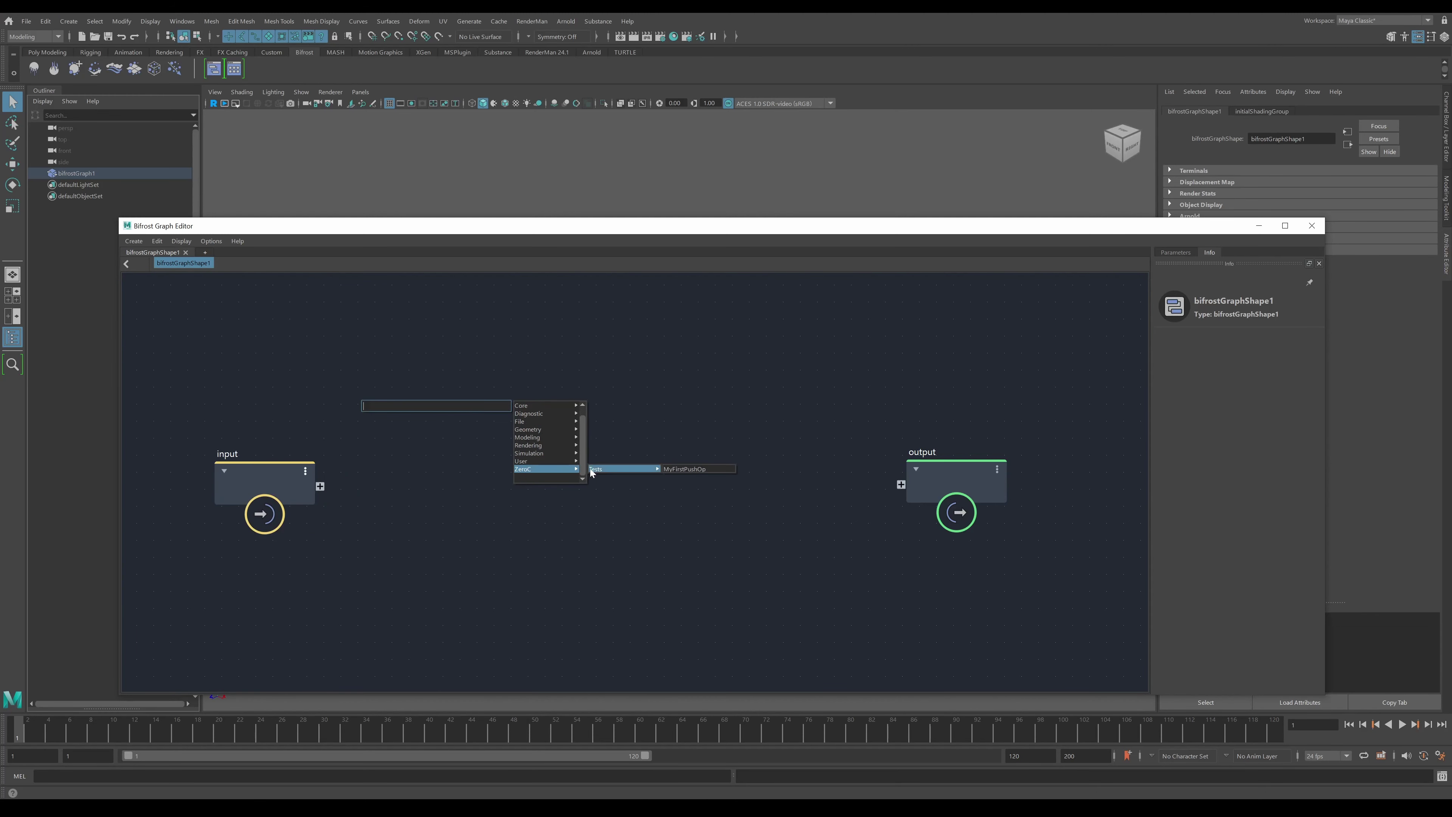
click(687, 469)
drag(460, 435, 641, 459)
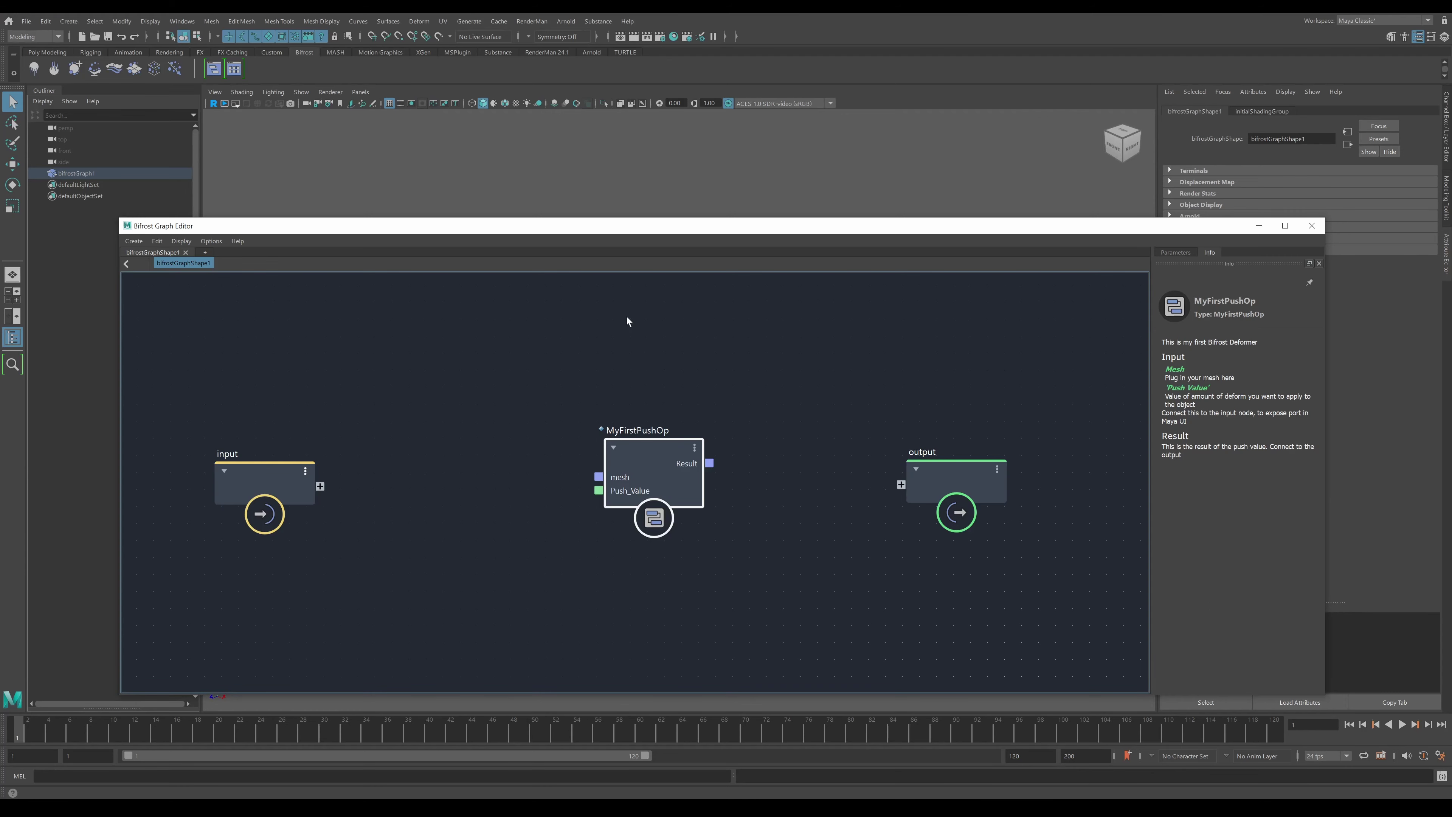
drag(654, 229, 651, 282)
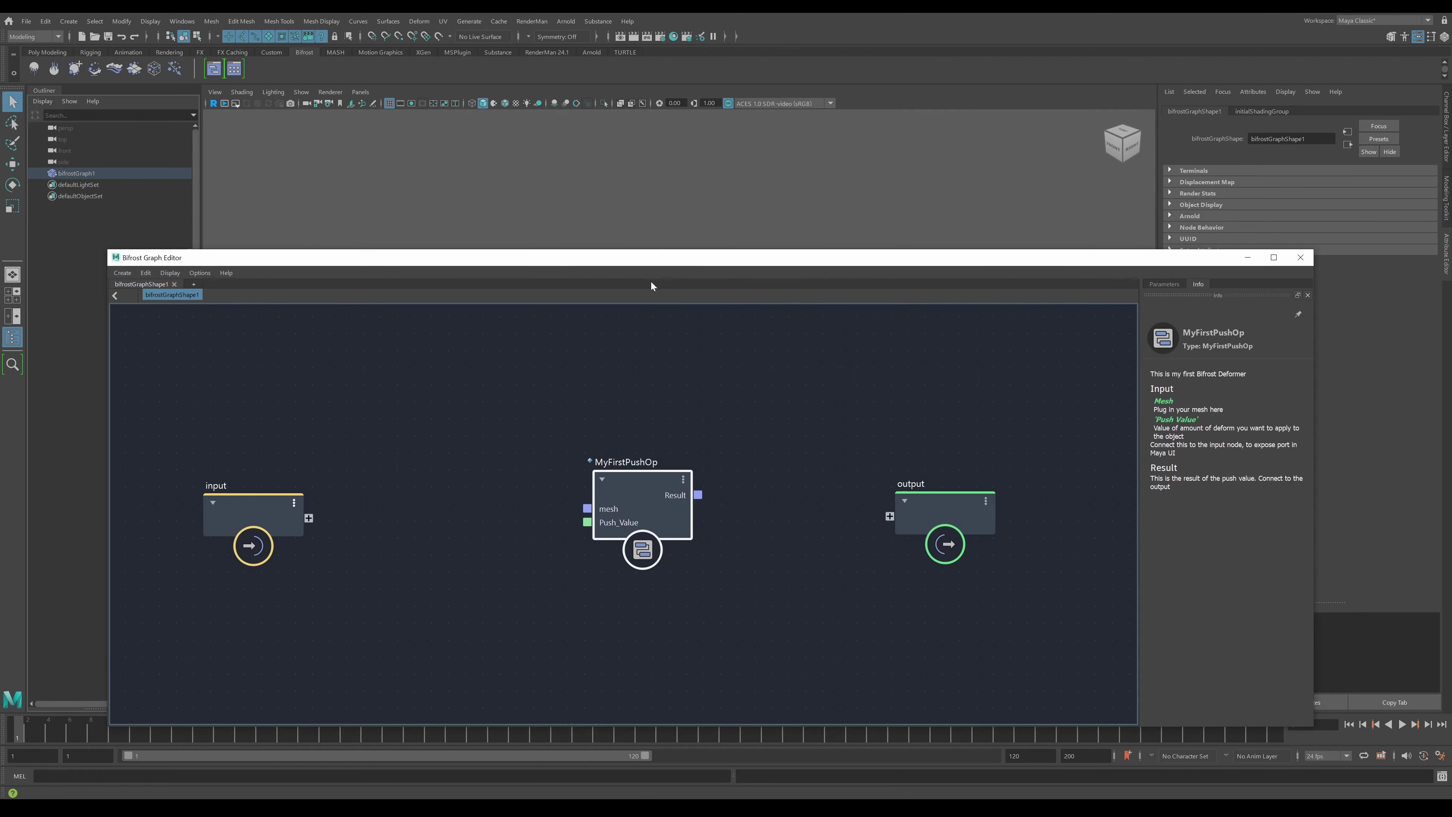
- Close the graph editor, select bifrostGraph1 in the scene and reopen its graph
click(1299, 256)
click(479, 270)
click(76, 173)
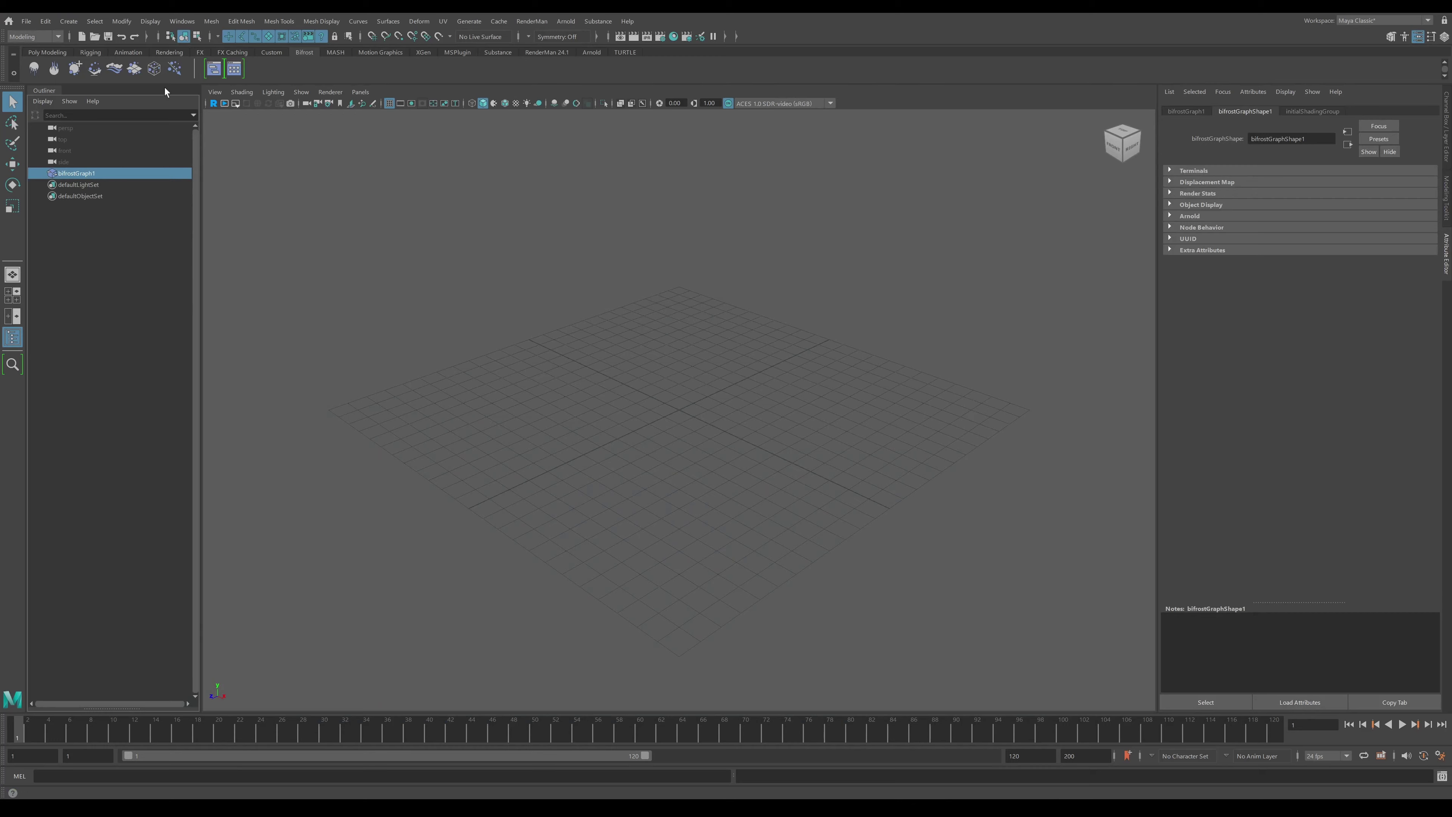
click(213, 69)
- Move the MyFirstPushOp node lower in the graph and delete the default input node
drag(634, 481, 635, 568)
click(267, 514)
key(Delete)
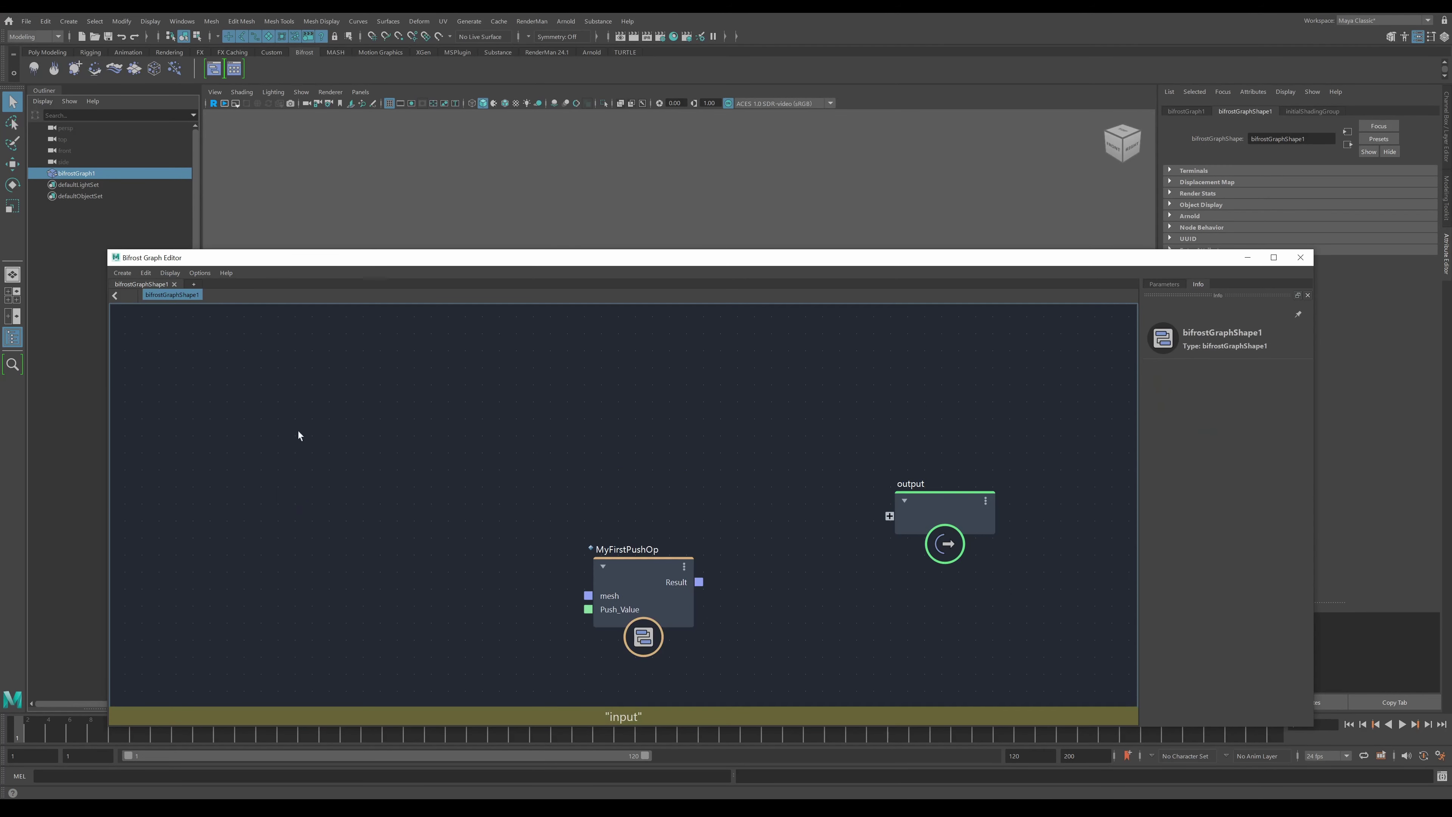
- Create a polygon torus in the scene and add its shape to the graph as an input node
click(48, 52)
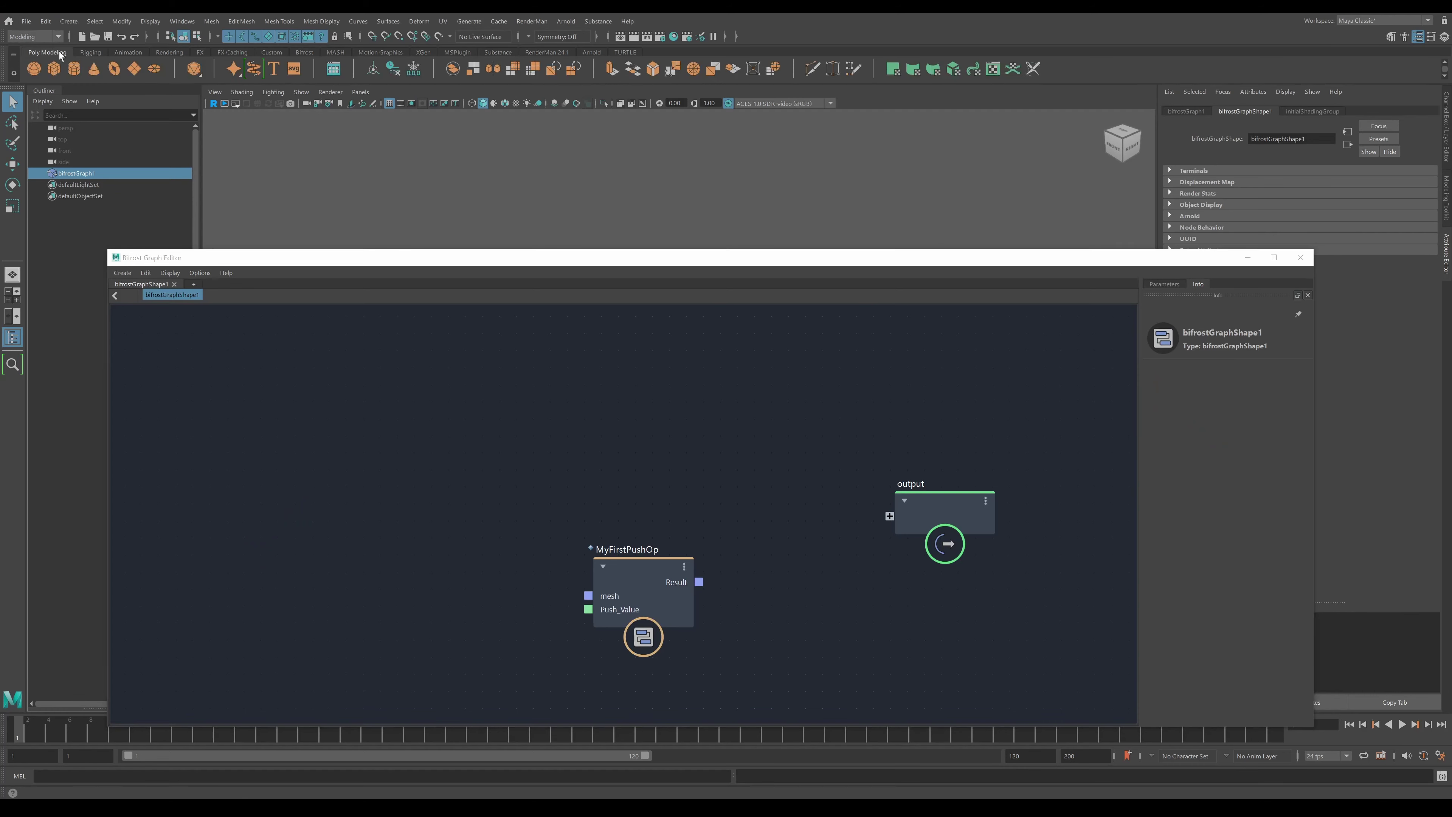
click(114, 69)
drag(527, 264, 578, 574)
scroll(635, 456, up, 5)
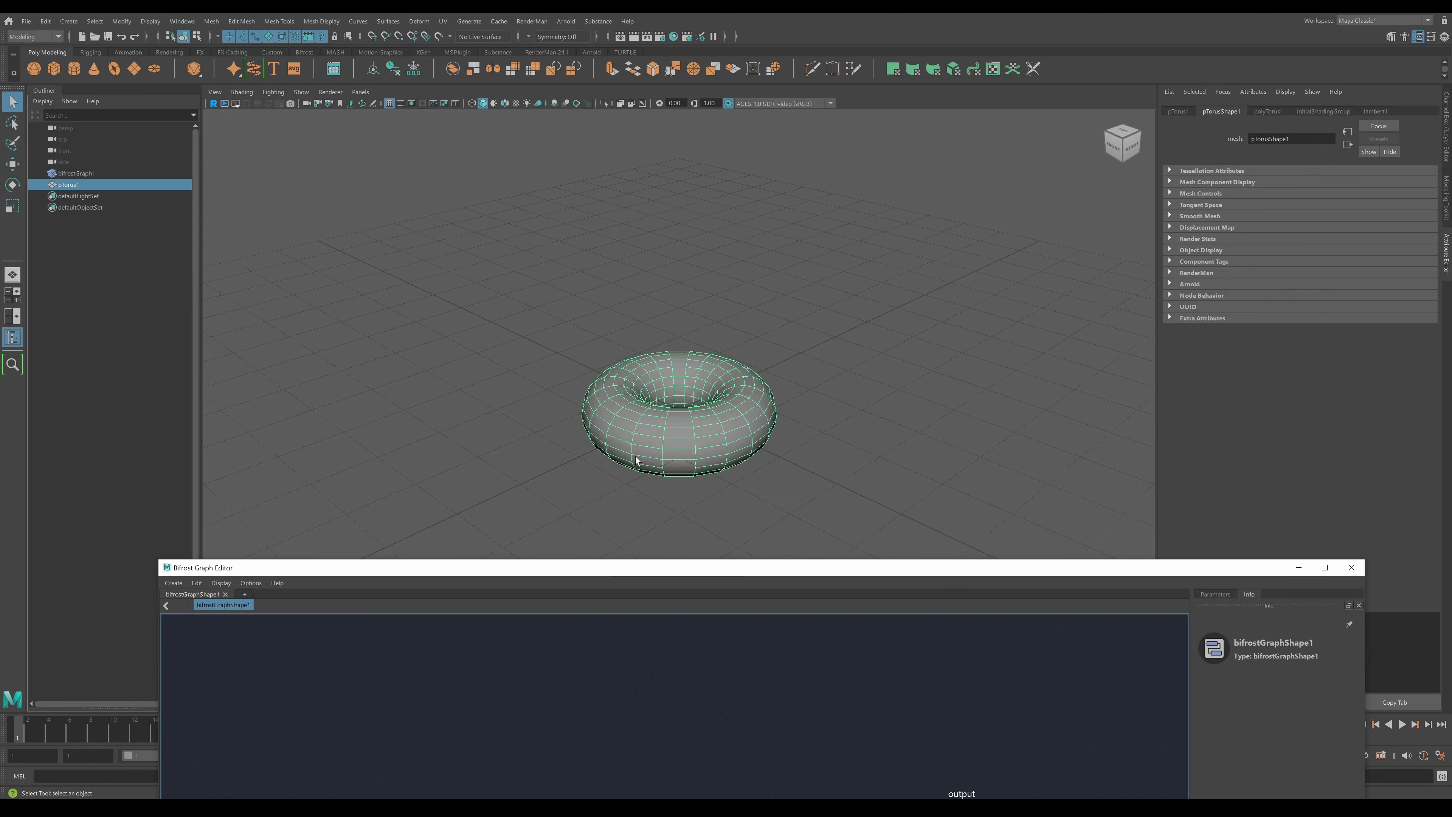
alt+drag(721, 425, 664, 483)
drag(666, 574, 624, 317)
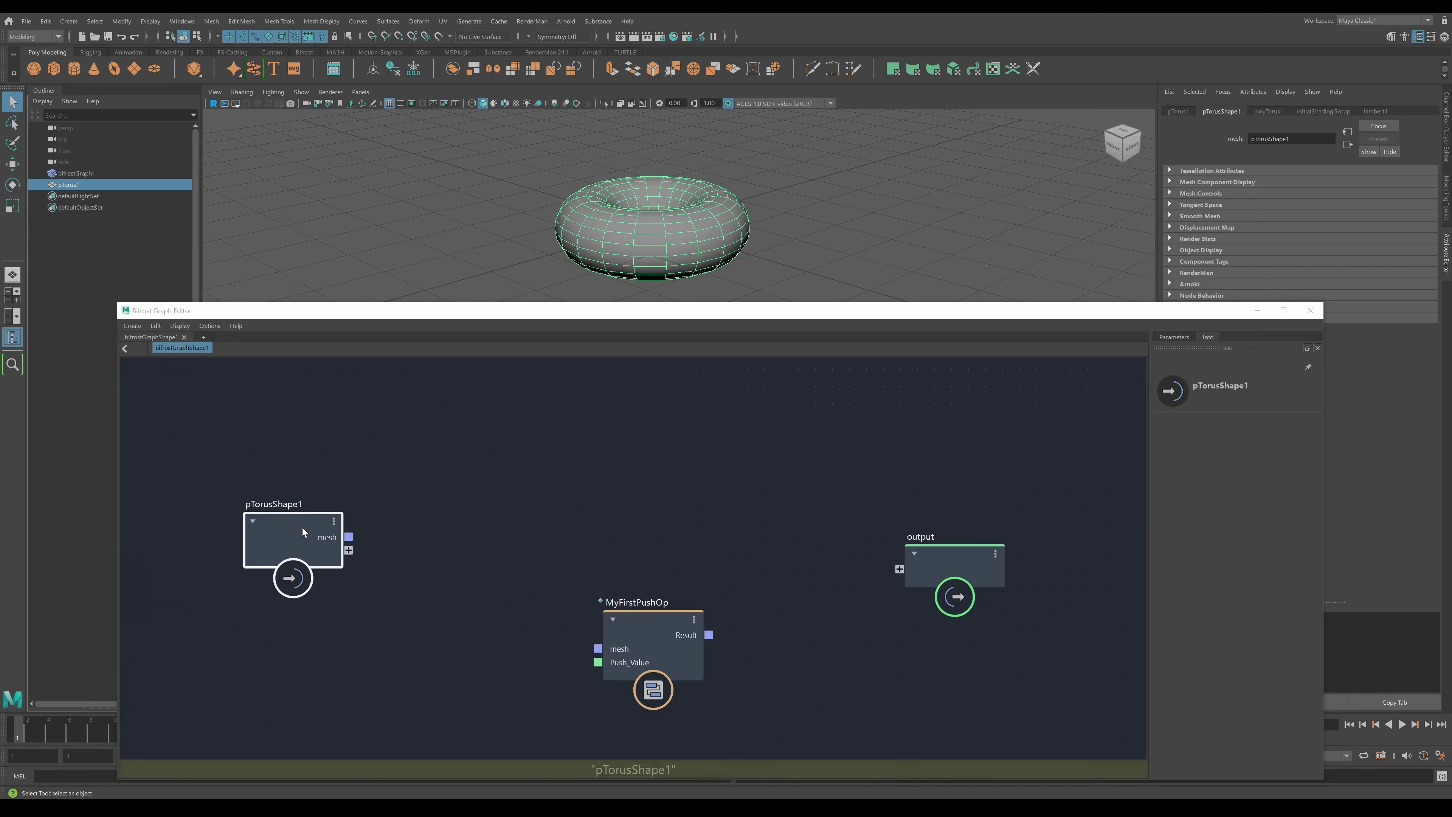
- Connect the torus mesh to MyFirstPushOp's mesh input and its Result to the output node
drag(637, 619, 594, 582)
drag(317, 522, 558, 611)
drag(669, 597, 899, 569)
click(778, 514)
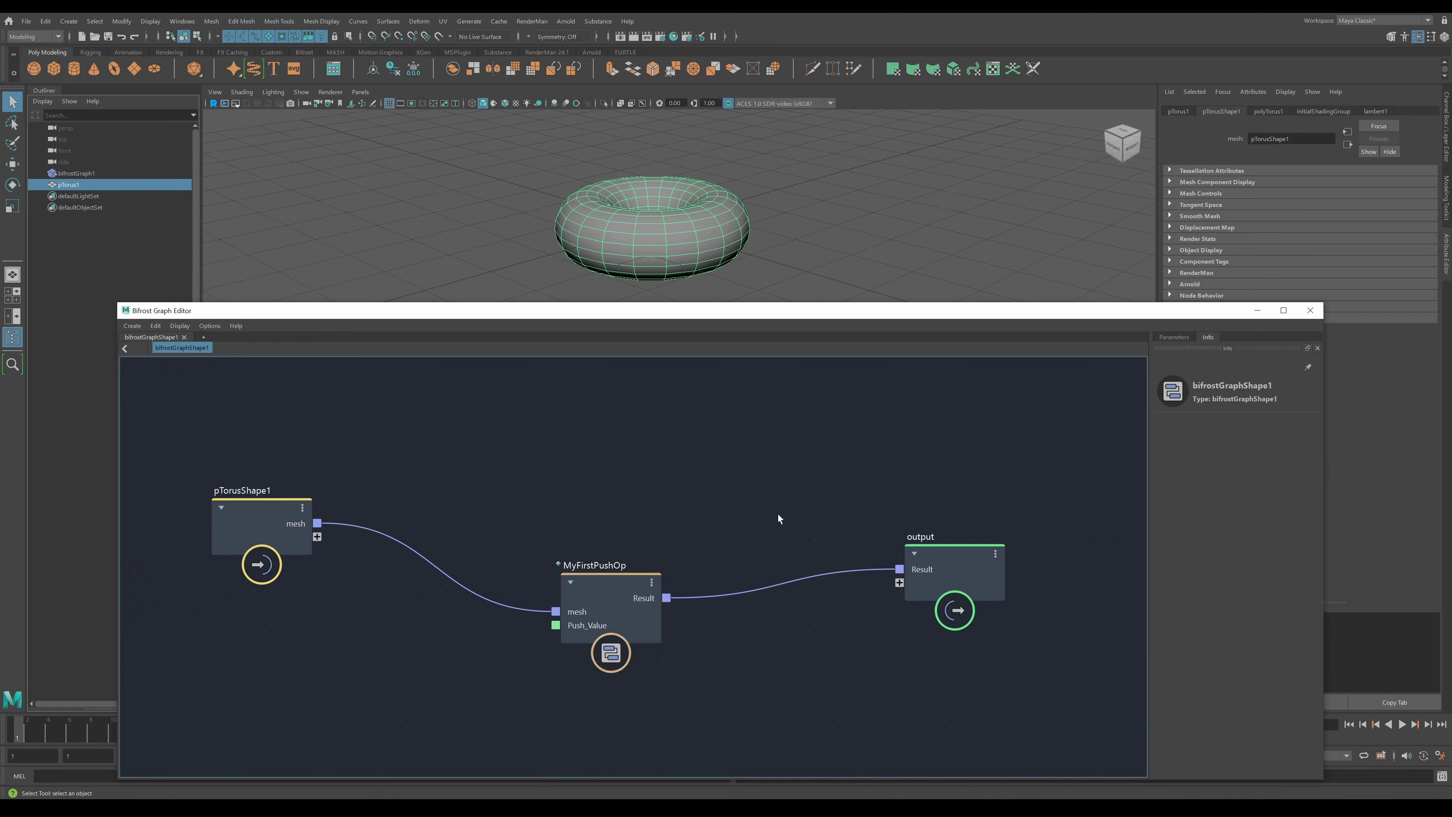
- Move bifrostGraph1 clear of the original torus, about 1.77 in X and -3.3 in Z
click(114, 173)
key(w)
drag(658, 245, 879, 224)
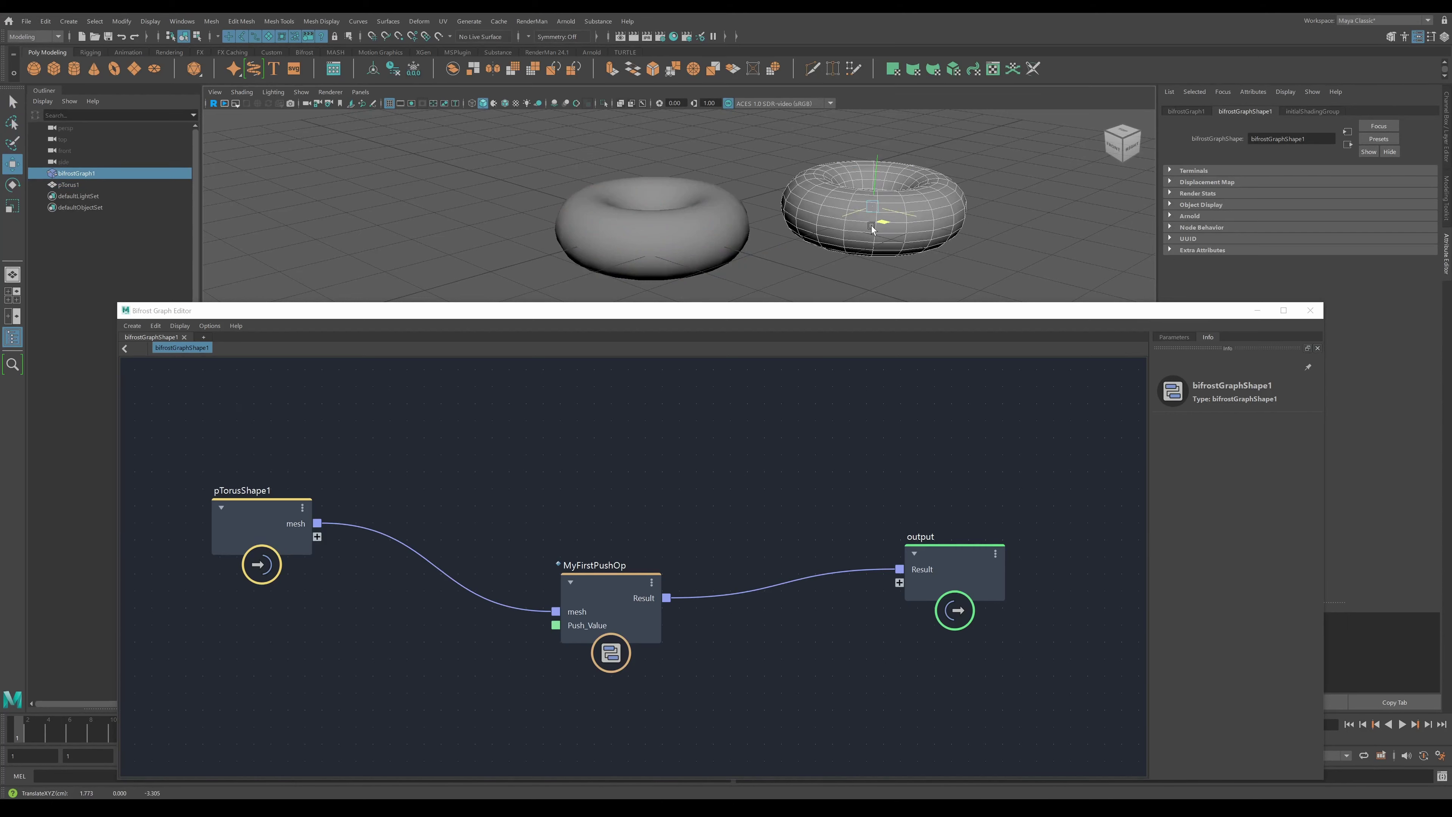
- Try adjusting MyFirstPushOp's Push Value parameter slightly and return to its documentation
click(621, 628)
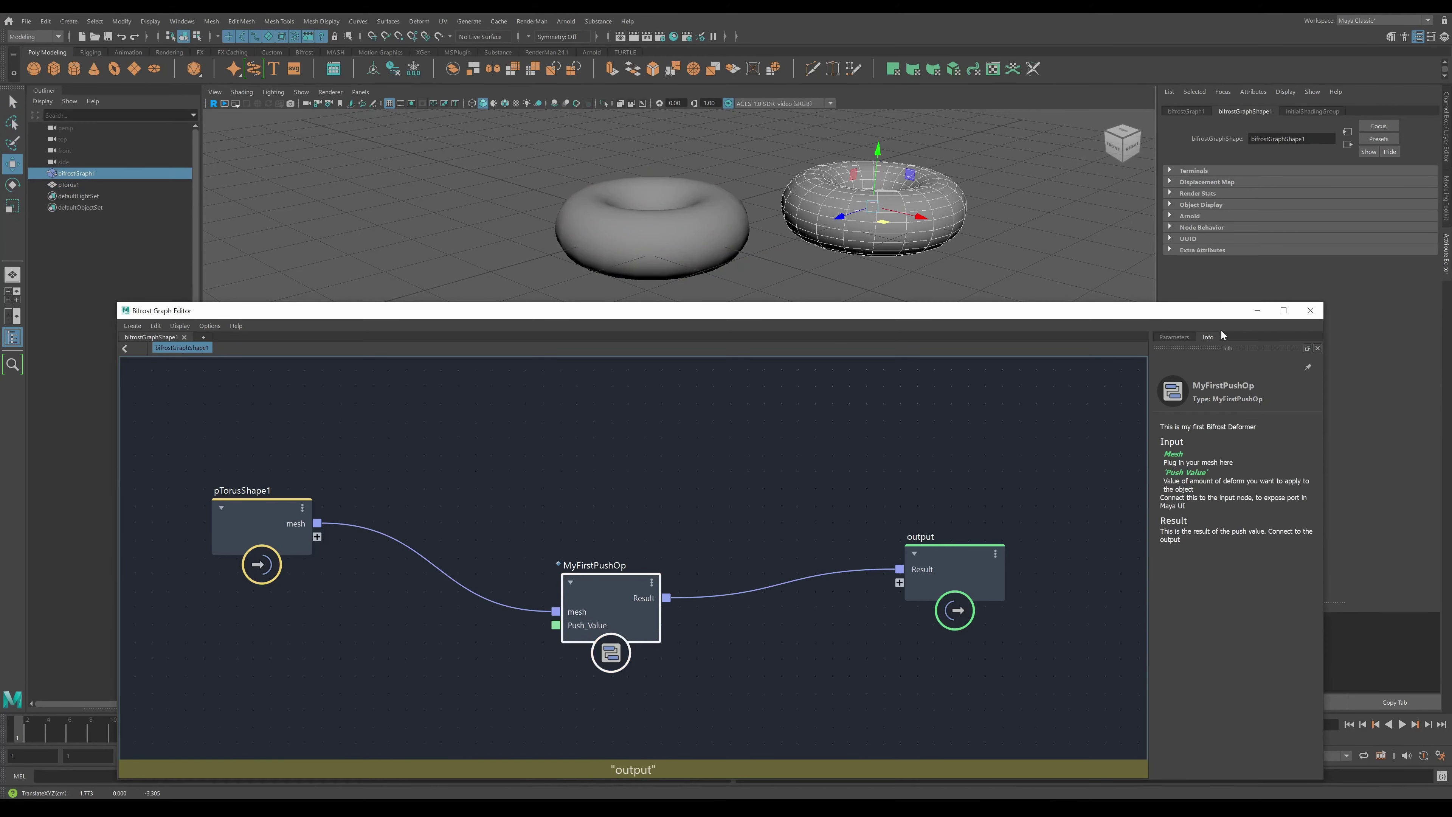
click(1174, 337)
mouse_move(1211, 447)
mouse_down()
mouse_move(1417, 454)
mouse_move(1210, 452)
mouse_up()
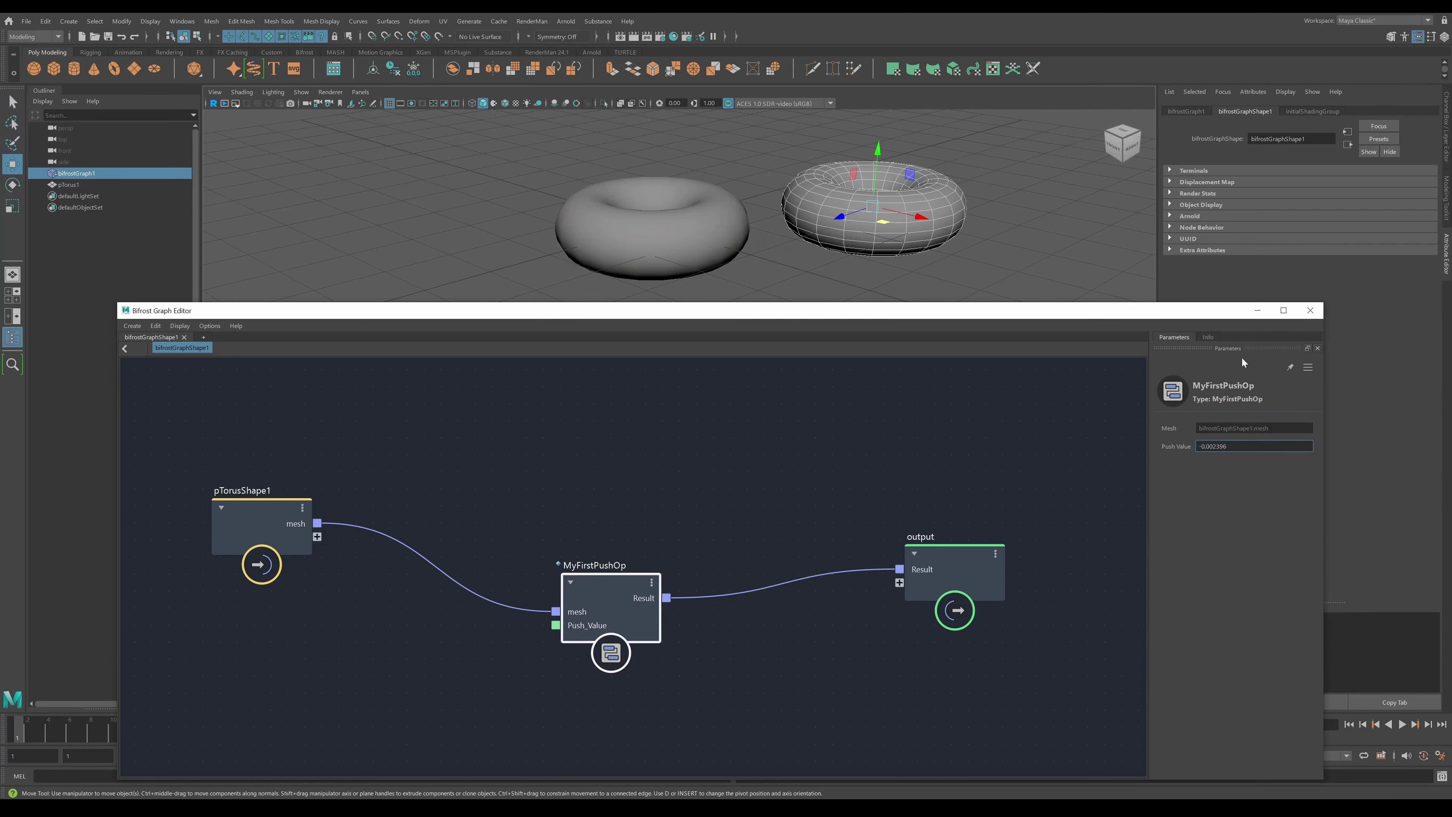
click(1207, 338)
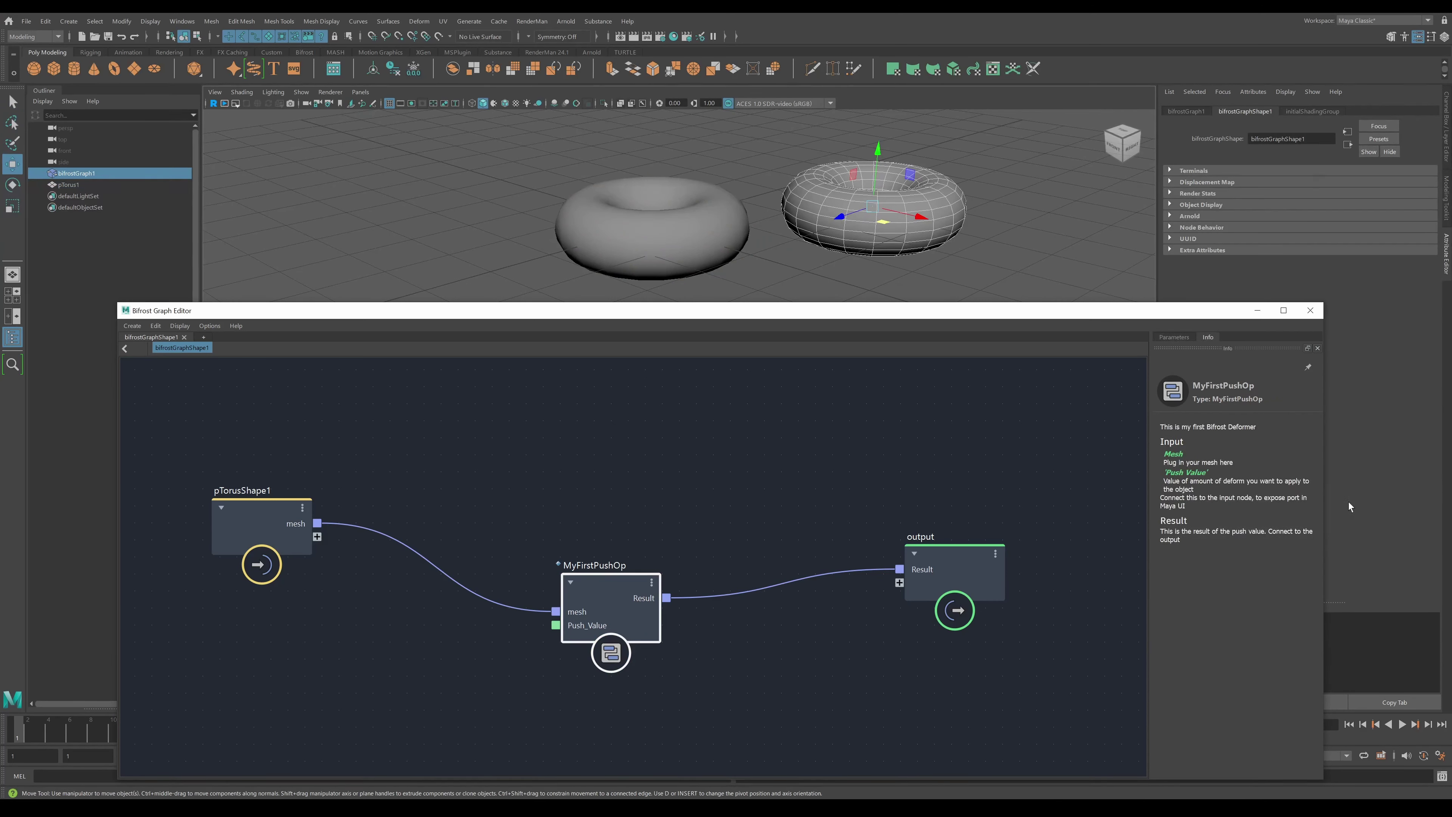
- Expose Push_Value through the pTorusShape1 node, and display bifrostGraphShape1's extra attributes and the Channel Box
drag(555, 625, 316, 539)
click(68, 185)
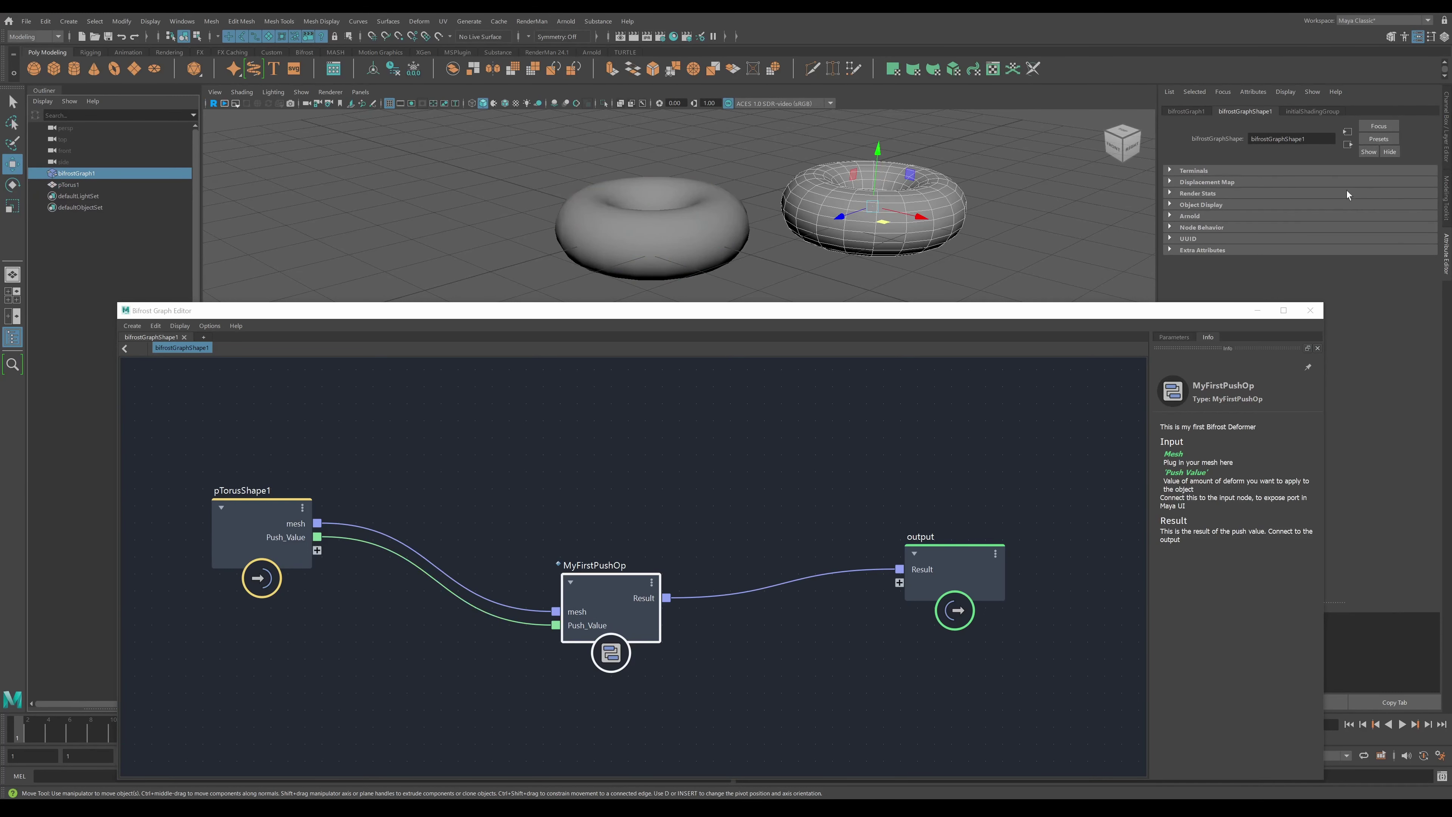
click(1169, 250)
drag(1226, 309, 1235, 368)
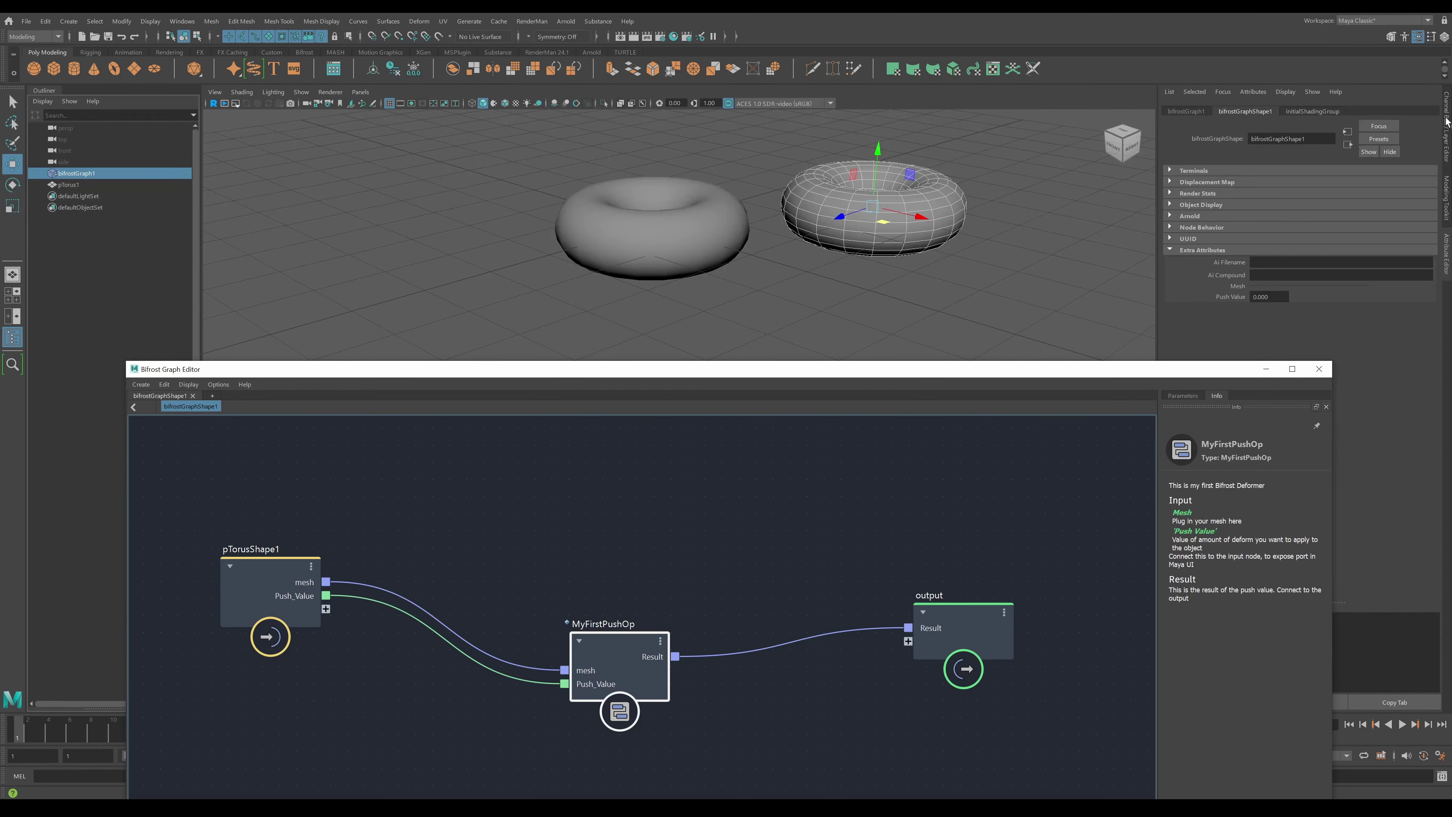
click(1446, 124)
drag(879, 373, 890, 262)
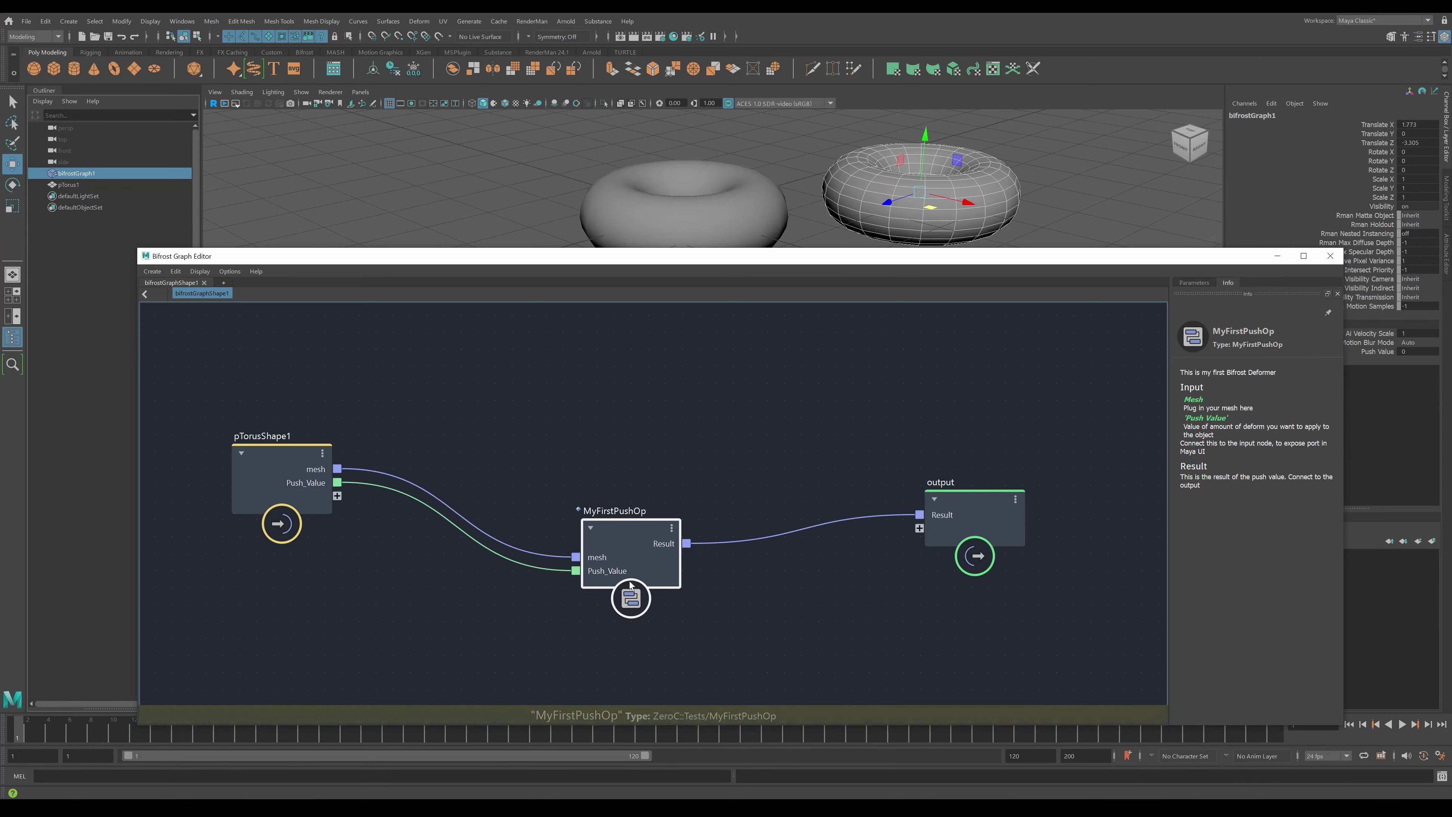
- Look inside the MyFirstPushOp compound, shift its input node slightly, and return to the top-level graph
double_click(629, 597)
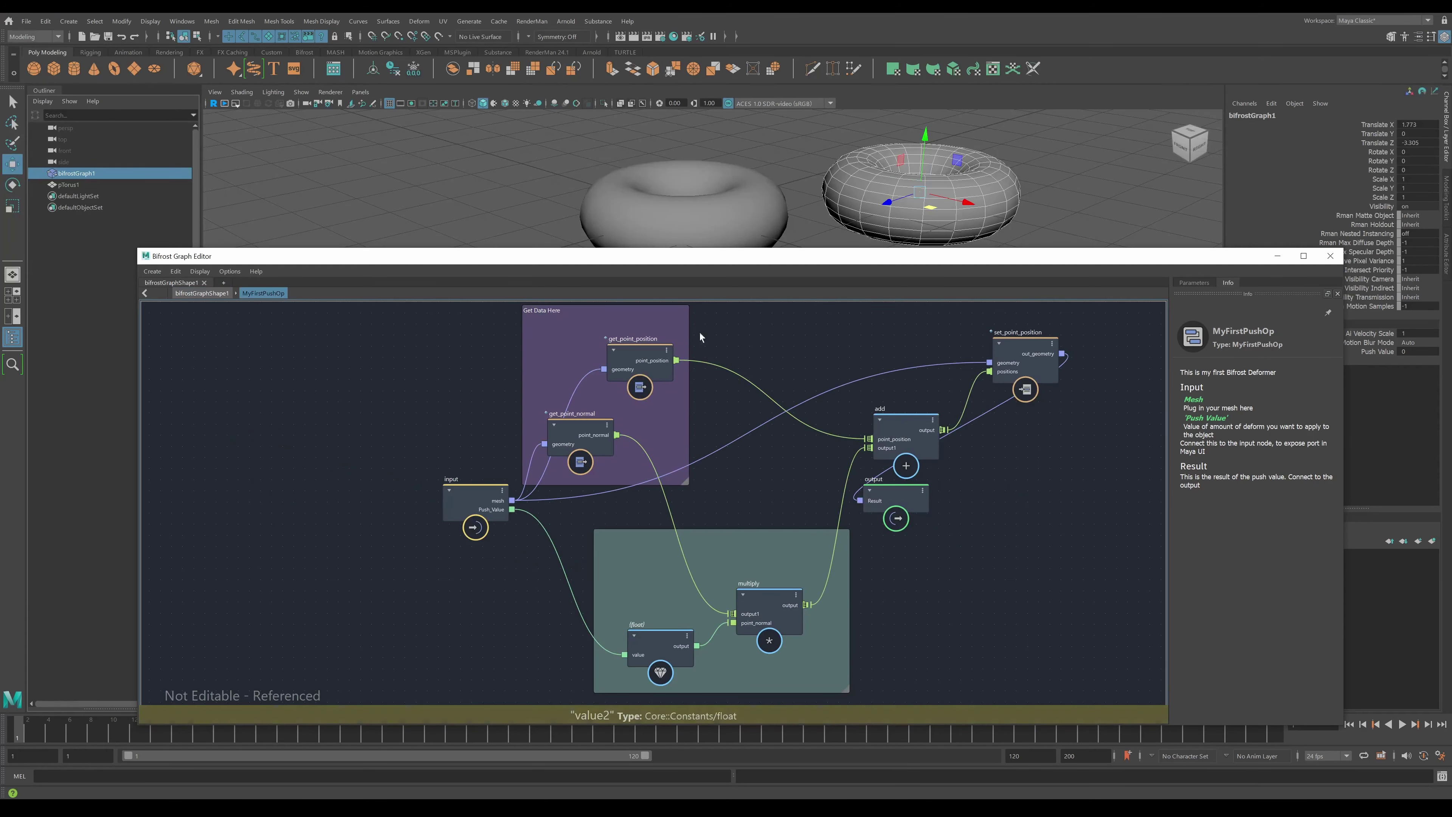
drag(462, 496, 432, 527)
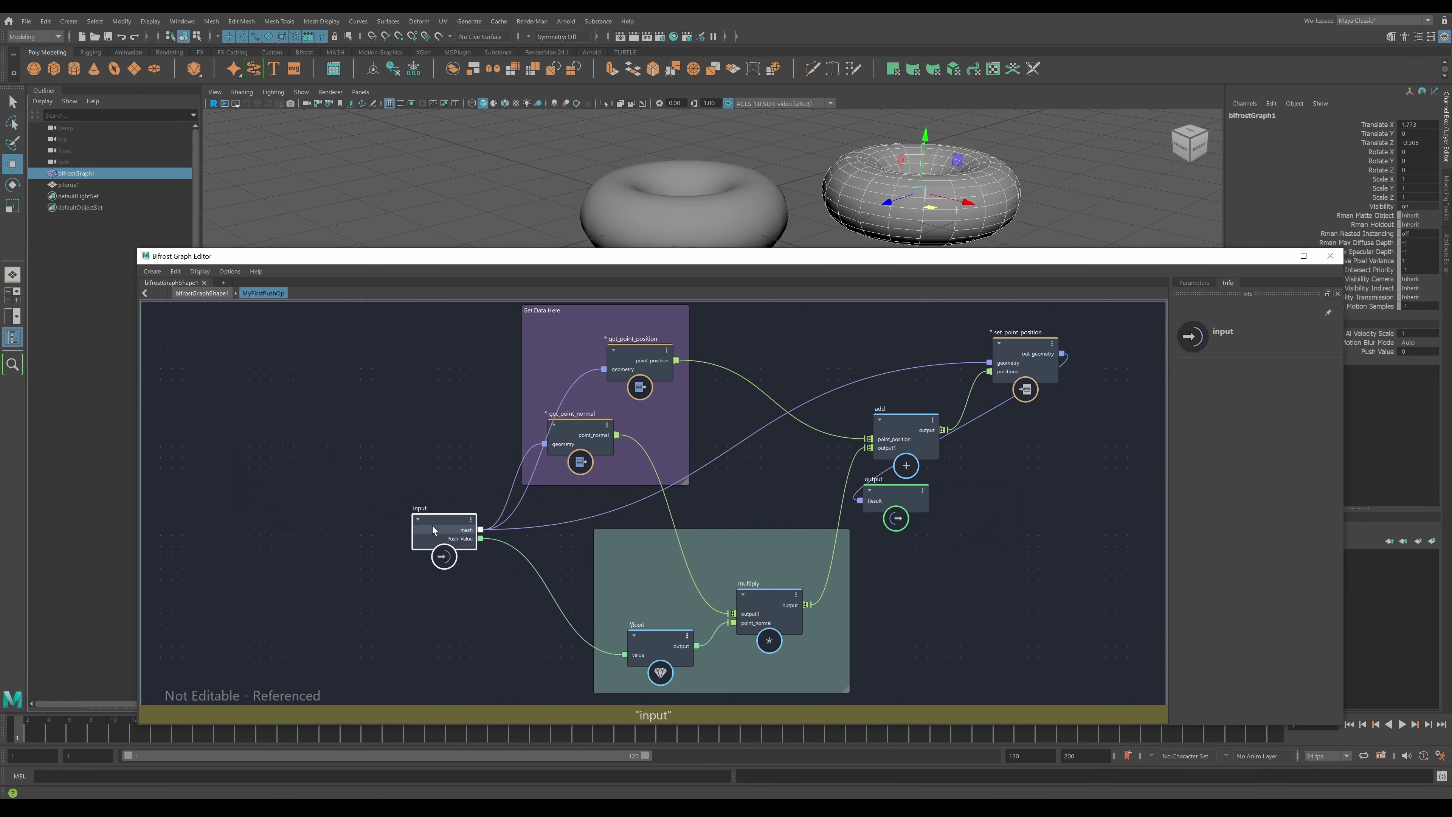
click(201, 292)
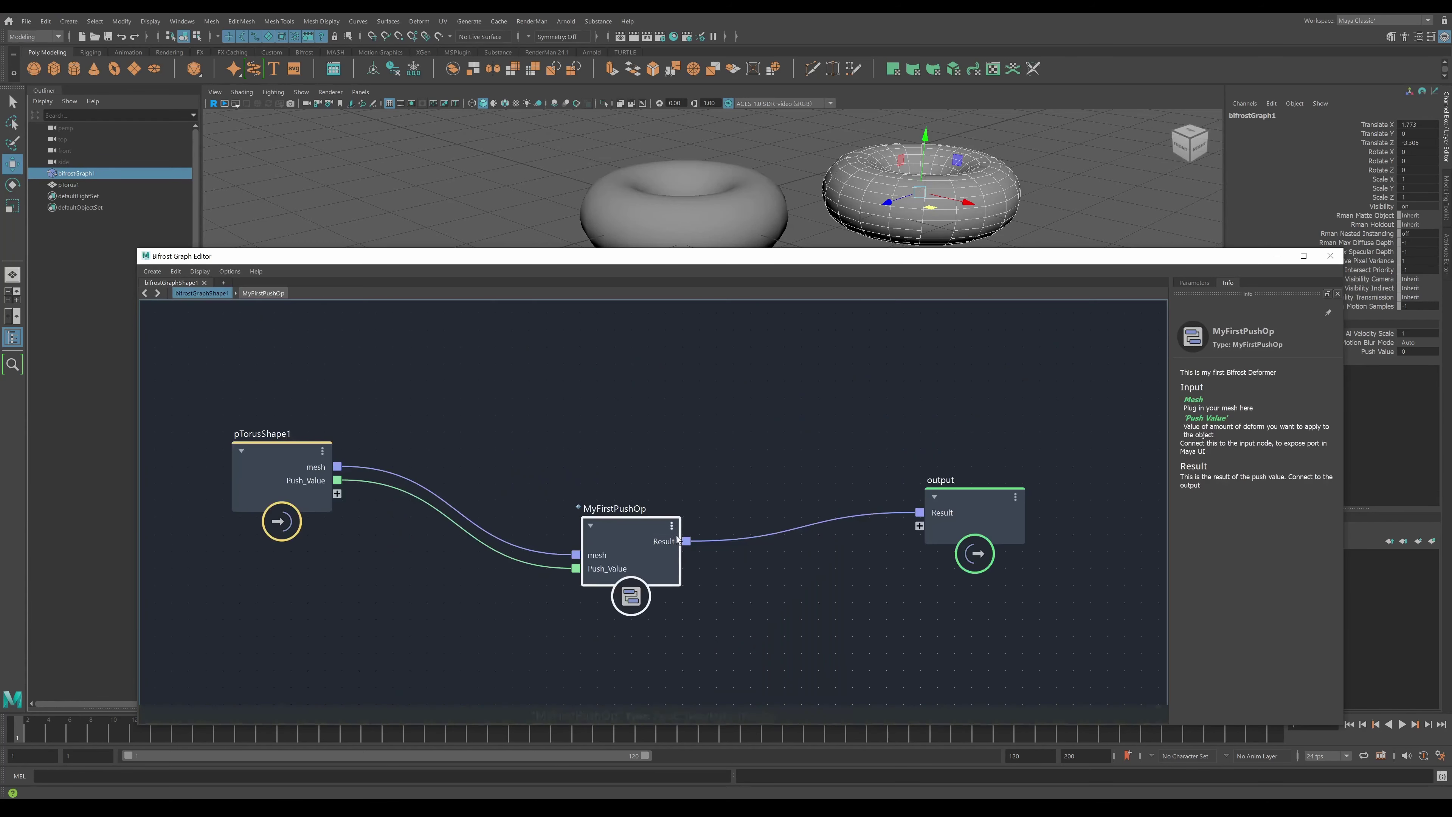
- Make the referenced MyFirstPushOp compound editable and move the graph editor window lower
click(175, 271)
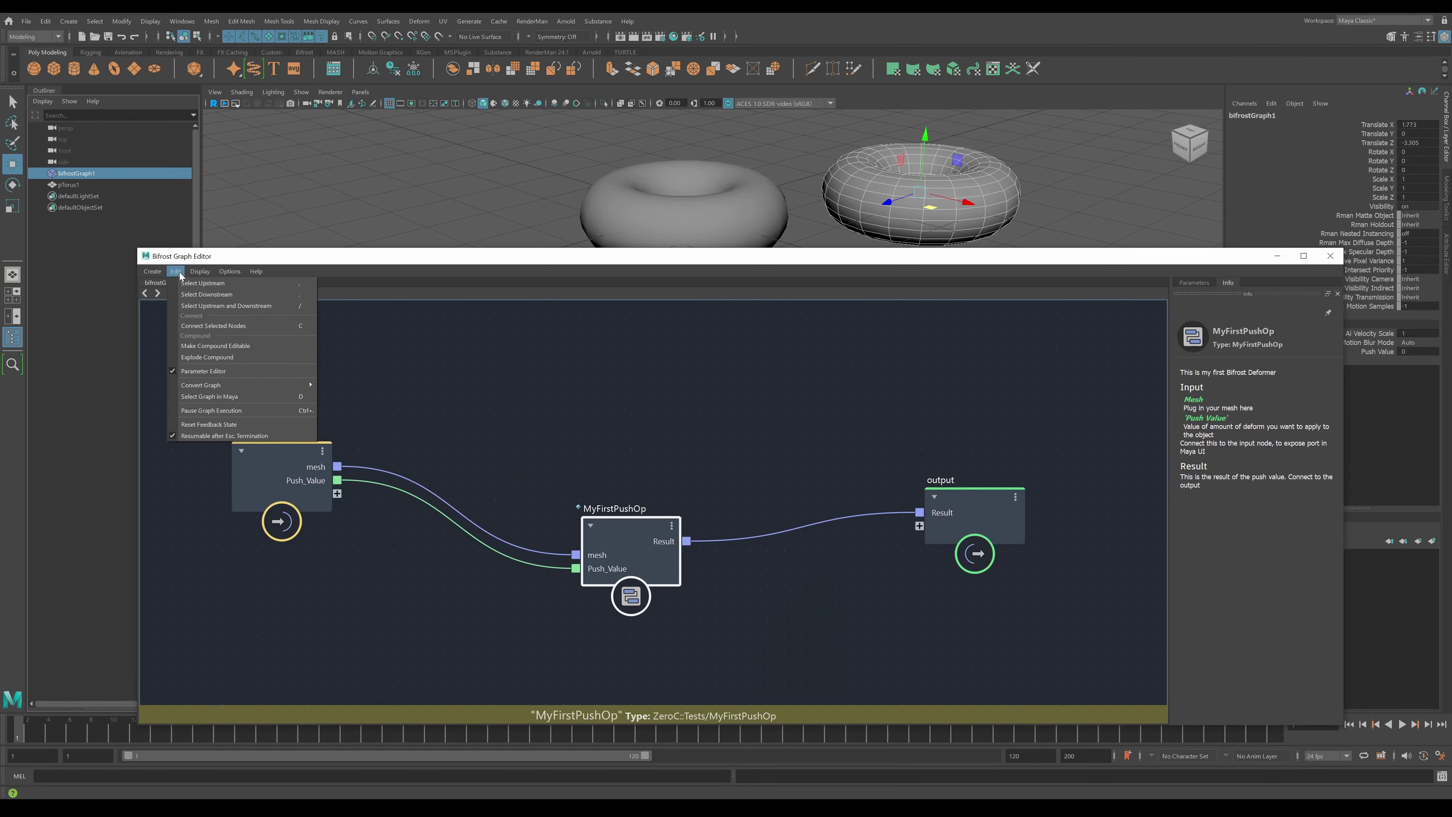
click(223, 346)
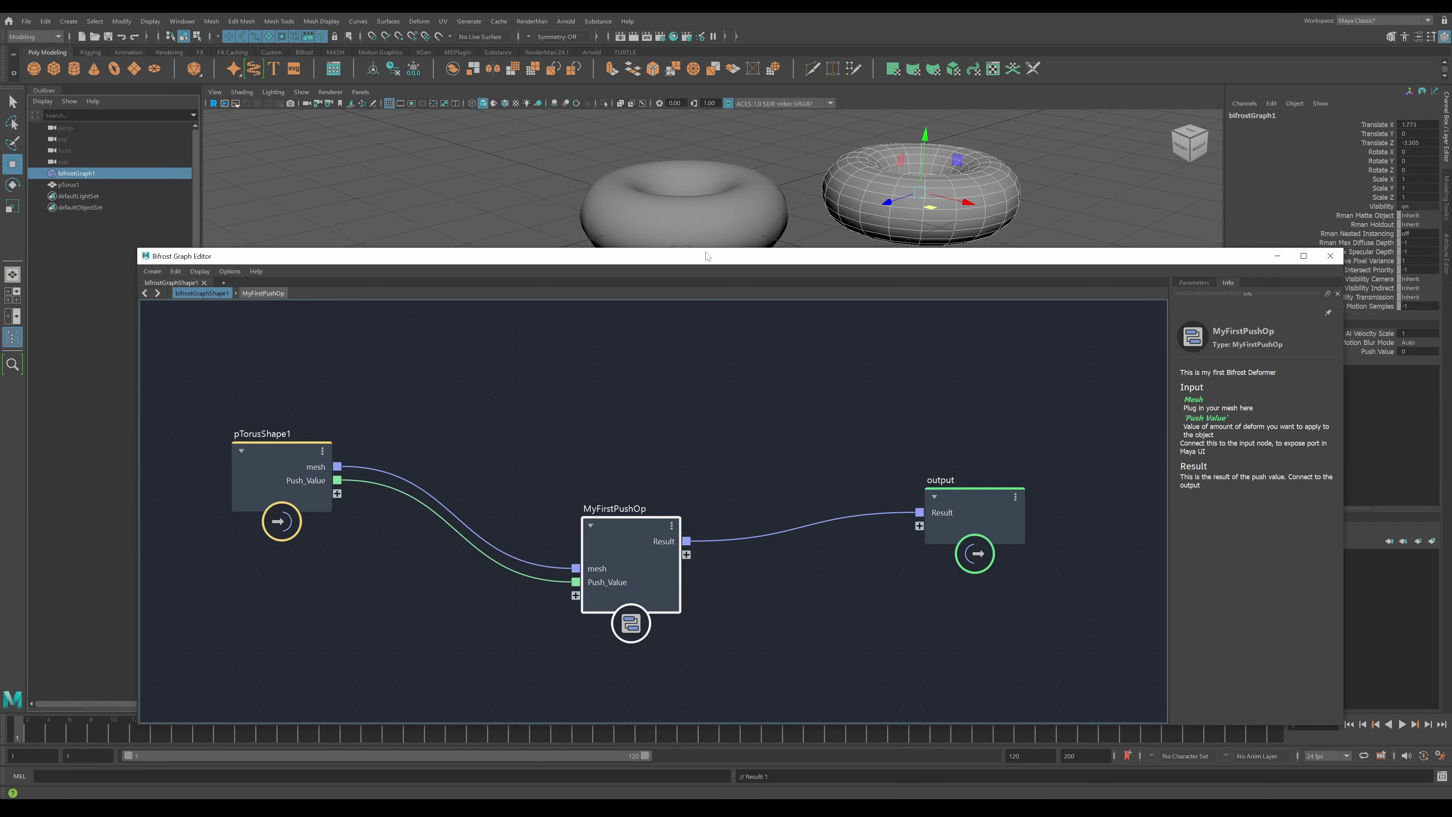
drag(709, 252, 715, 312)
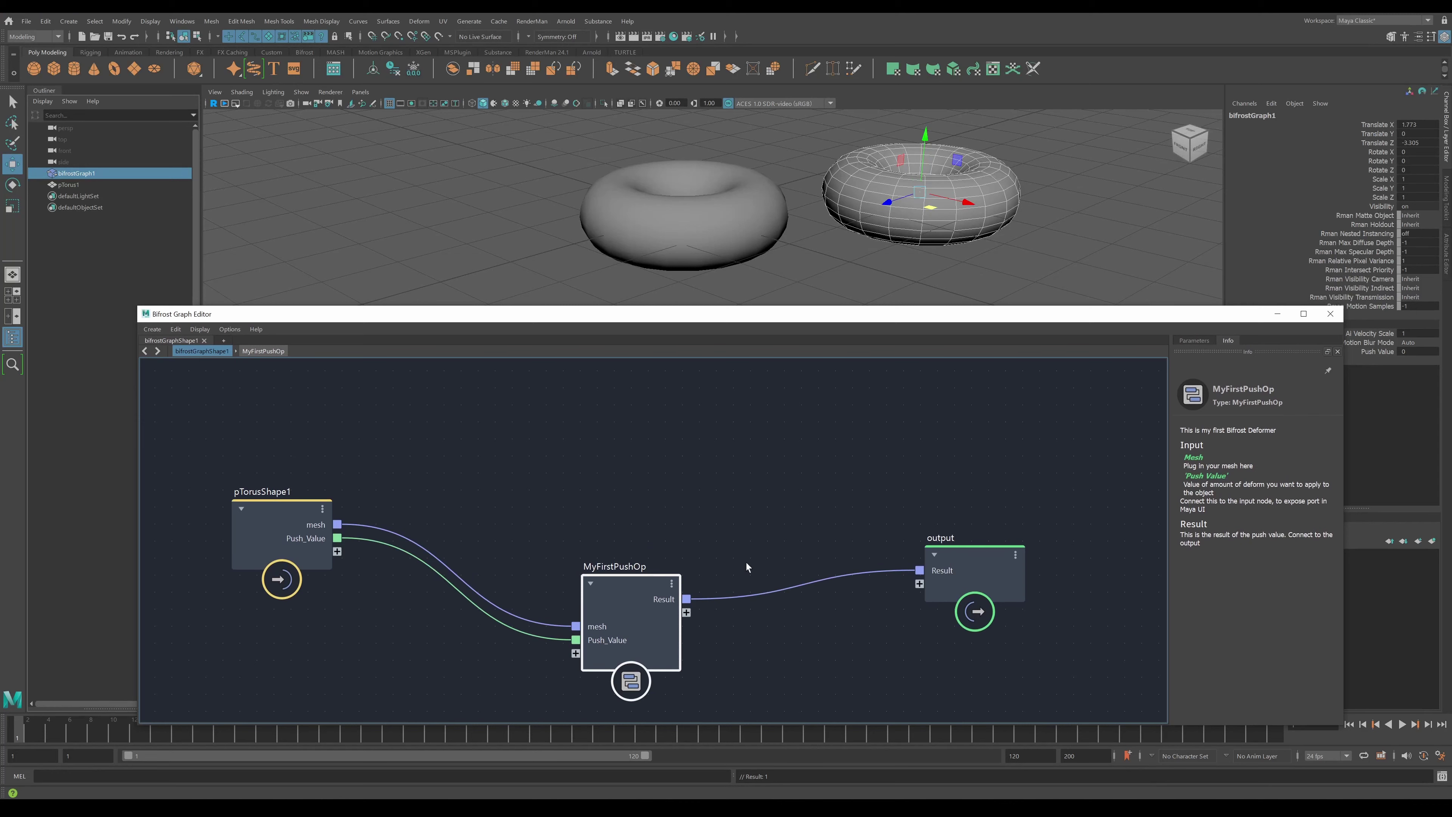